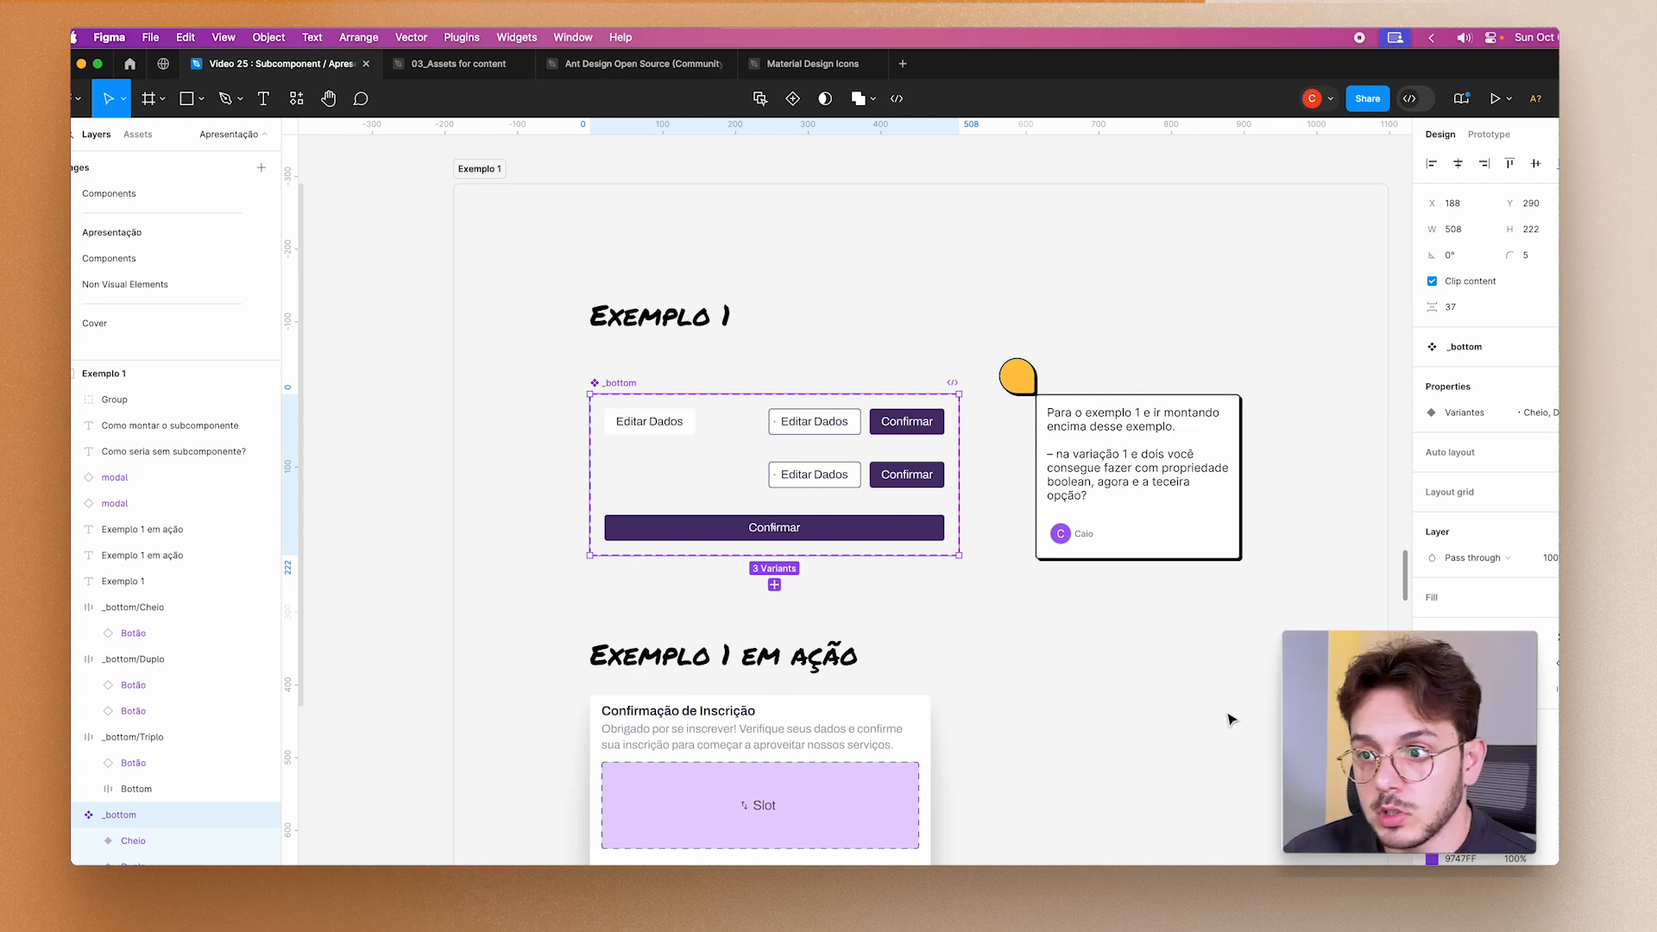
Examine the full-width Cheio variant in the _bottom set and the nested properties of the first example modal.
left_click(1231, 718)
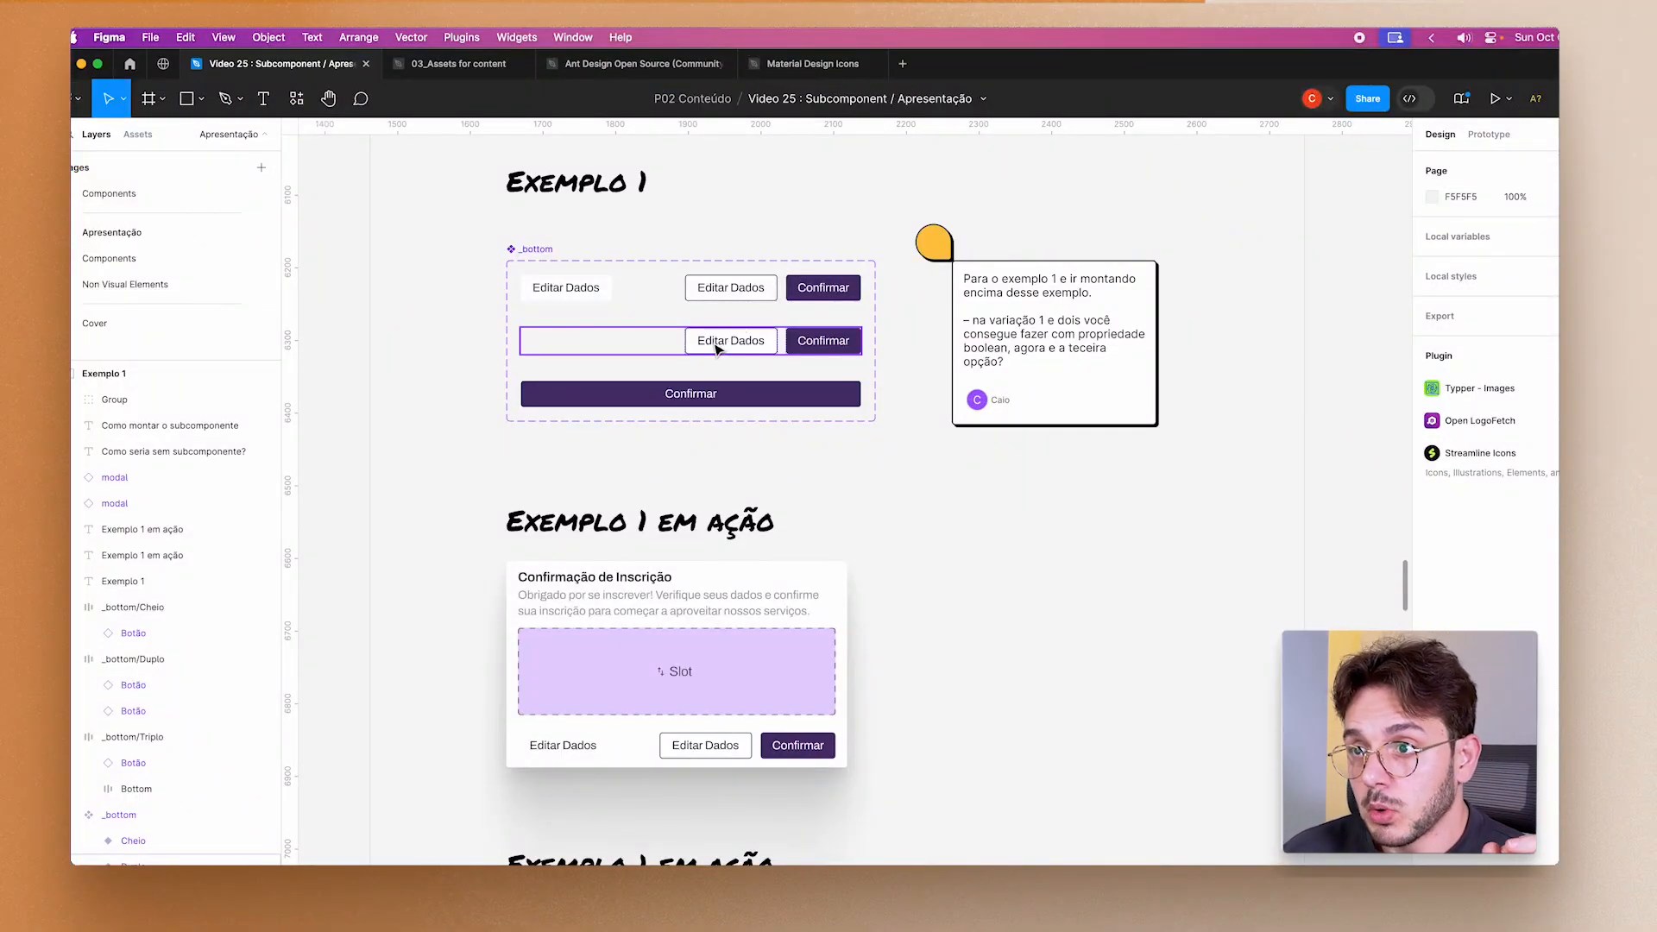
left_click(686, 404)
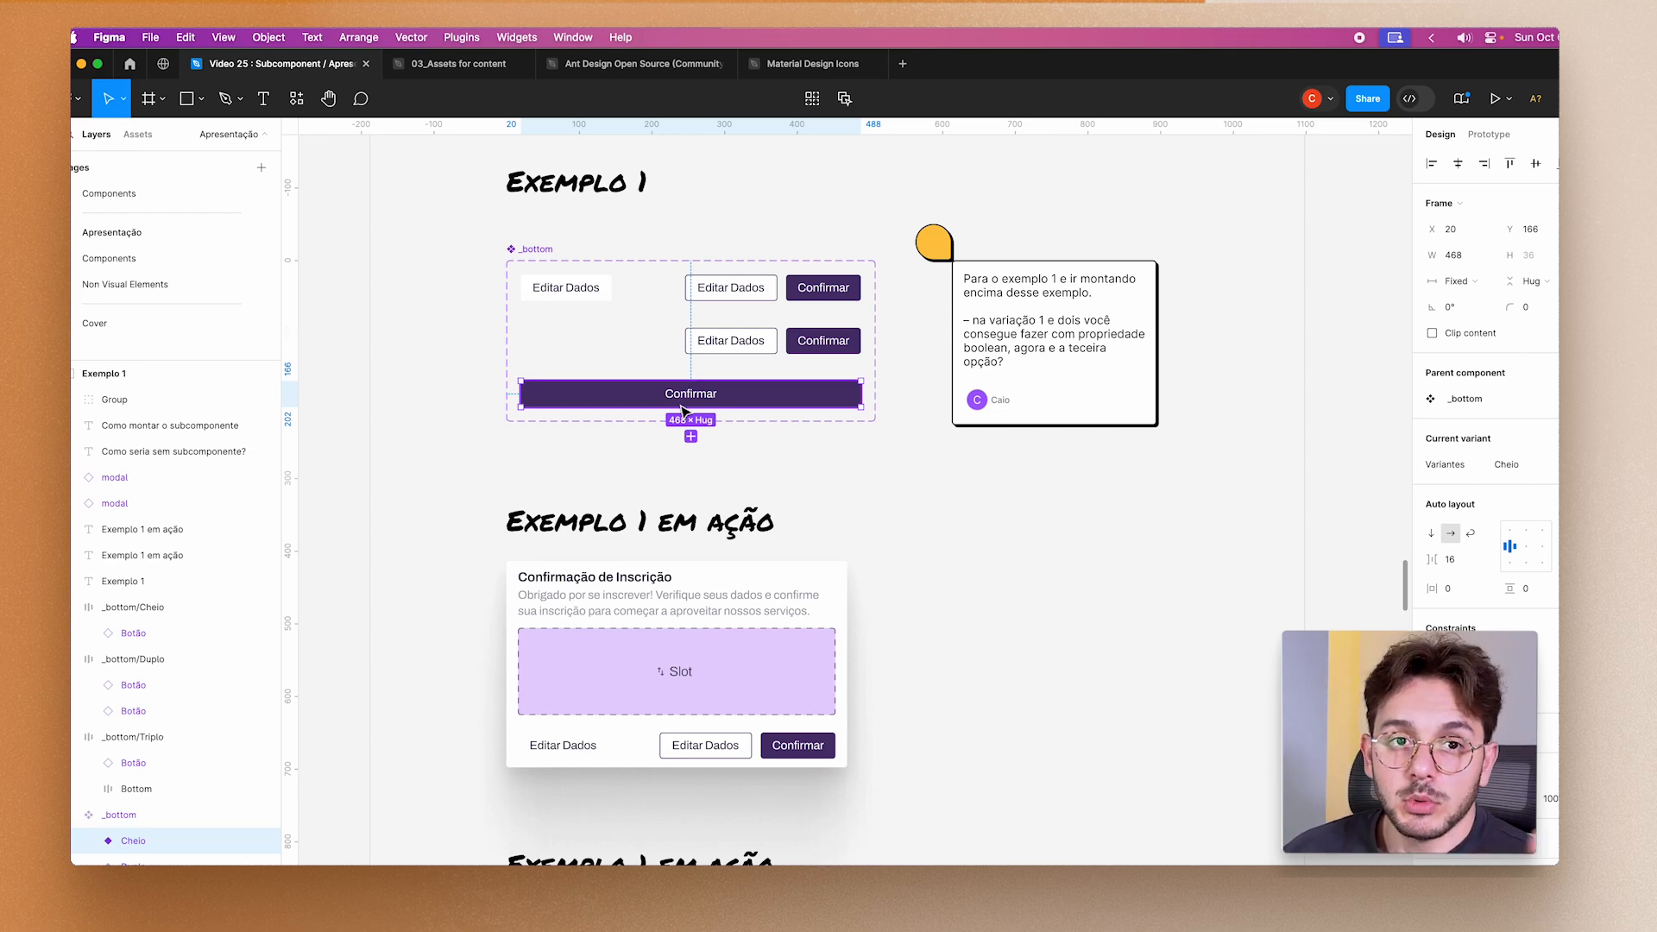
left_click(881, 464)
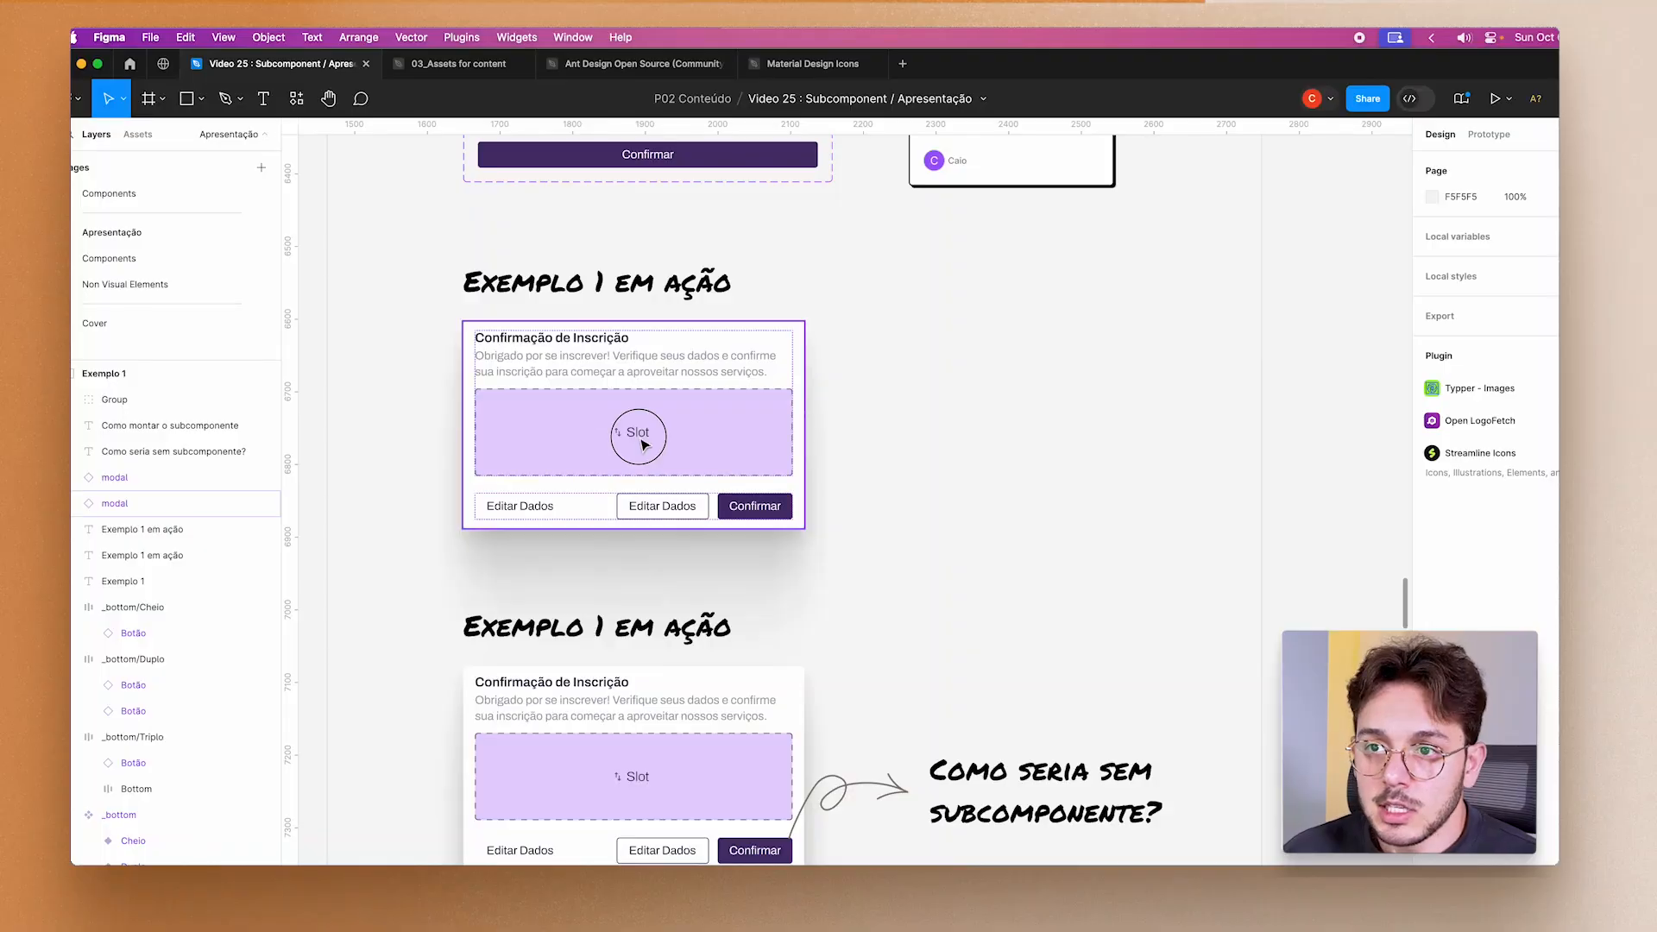
left_click(611, 429)
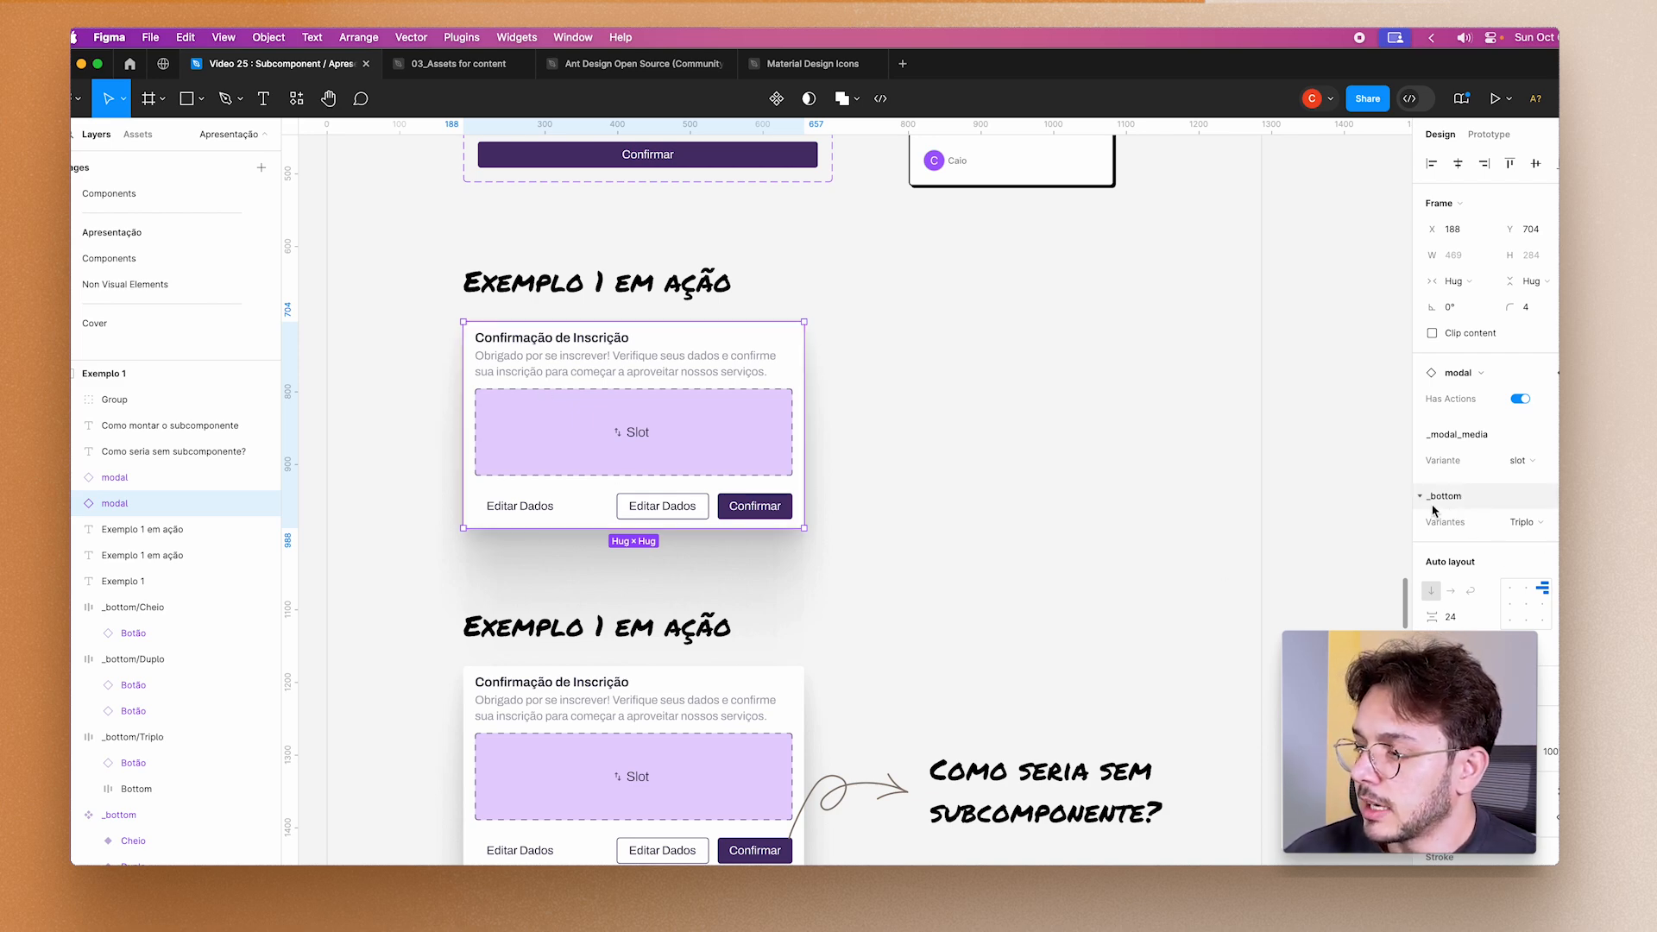
Rename the _bottom component set to .bottom.
scroll(776, 441, "up", 5)
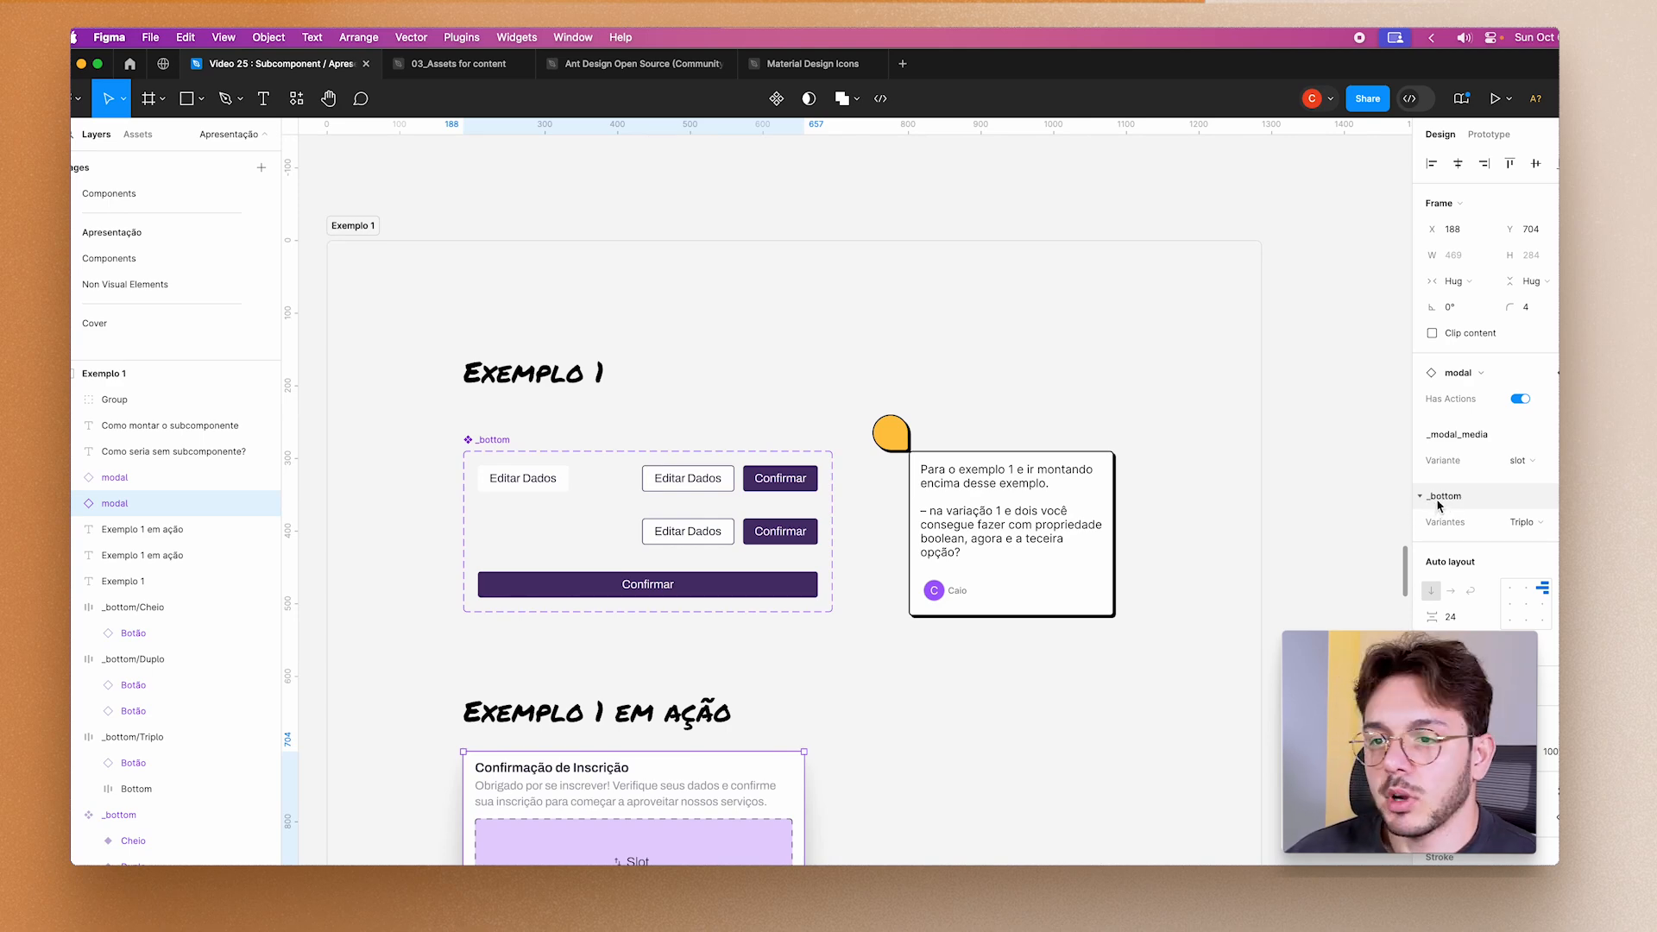
left_click(492, 440)
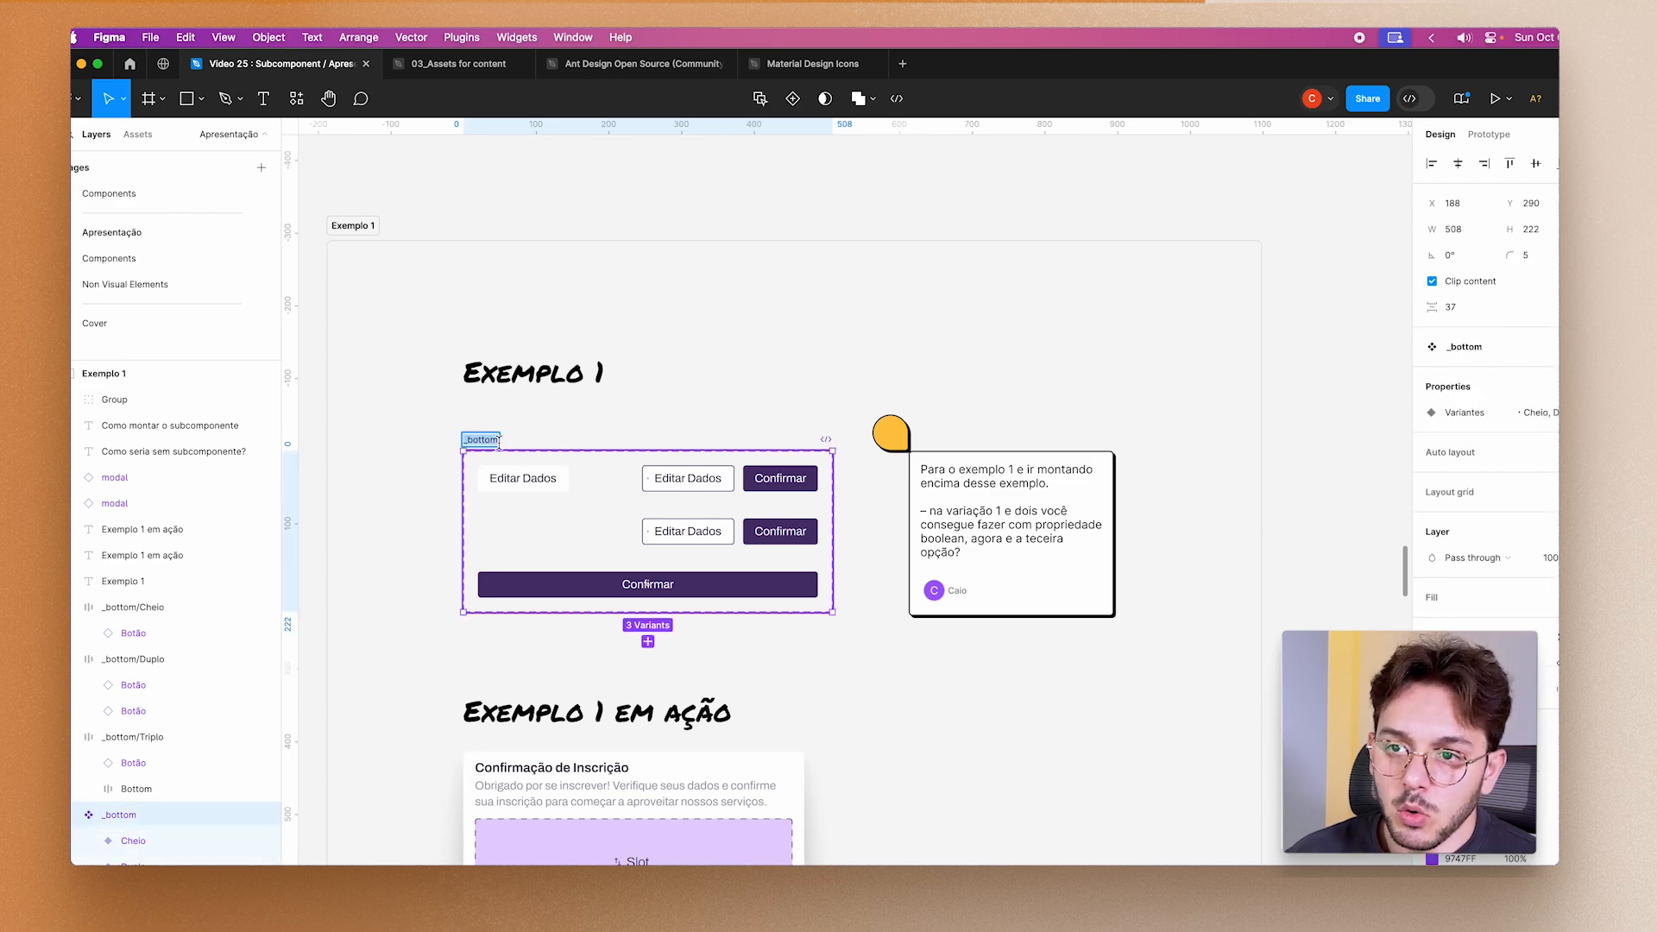
key("BackSpace")
type(".")
key("Return")
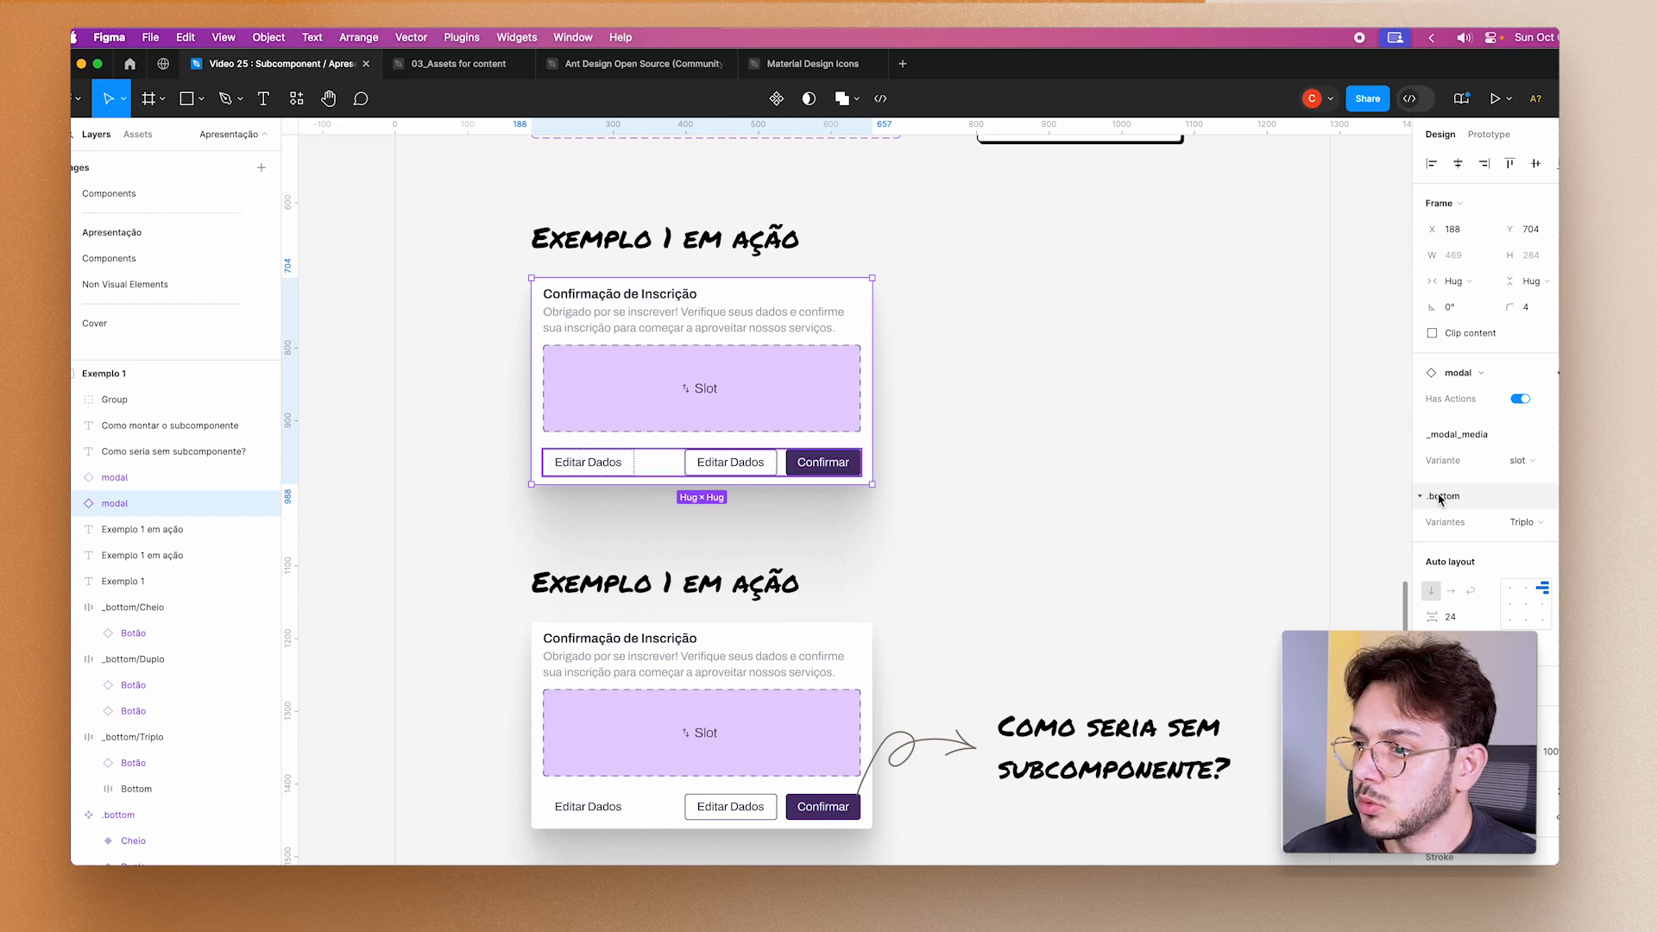
Review which nested instances the main modal component exposes properties from.
left_click_drag(999, 547, 902, 479)
scroll(902, 479, "down", 10)
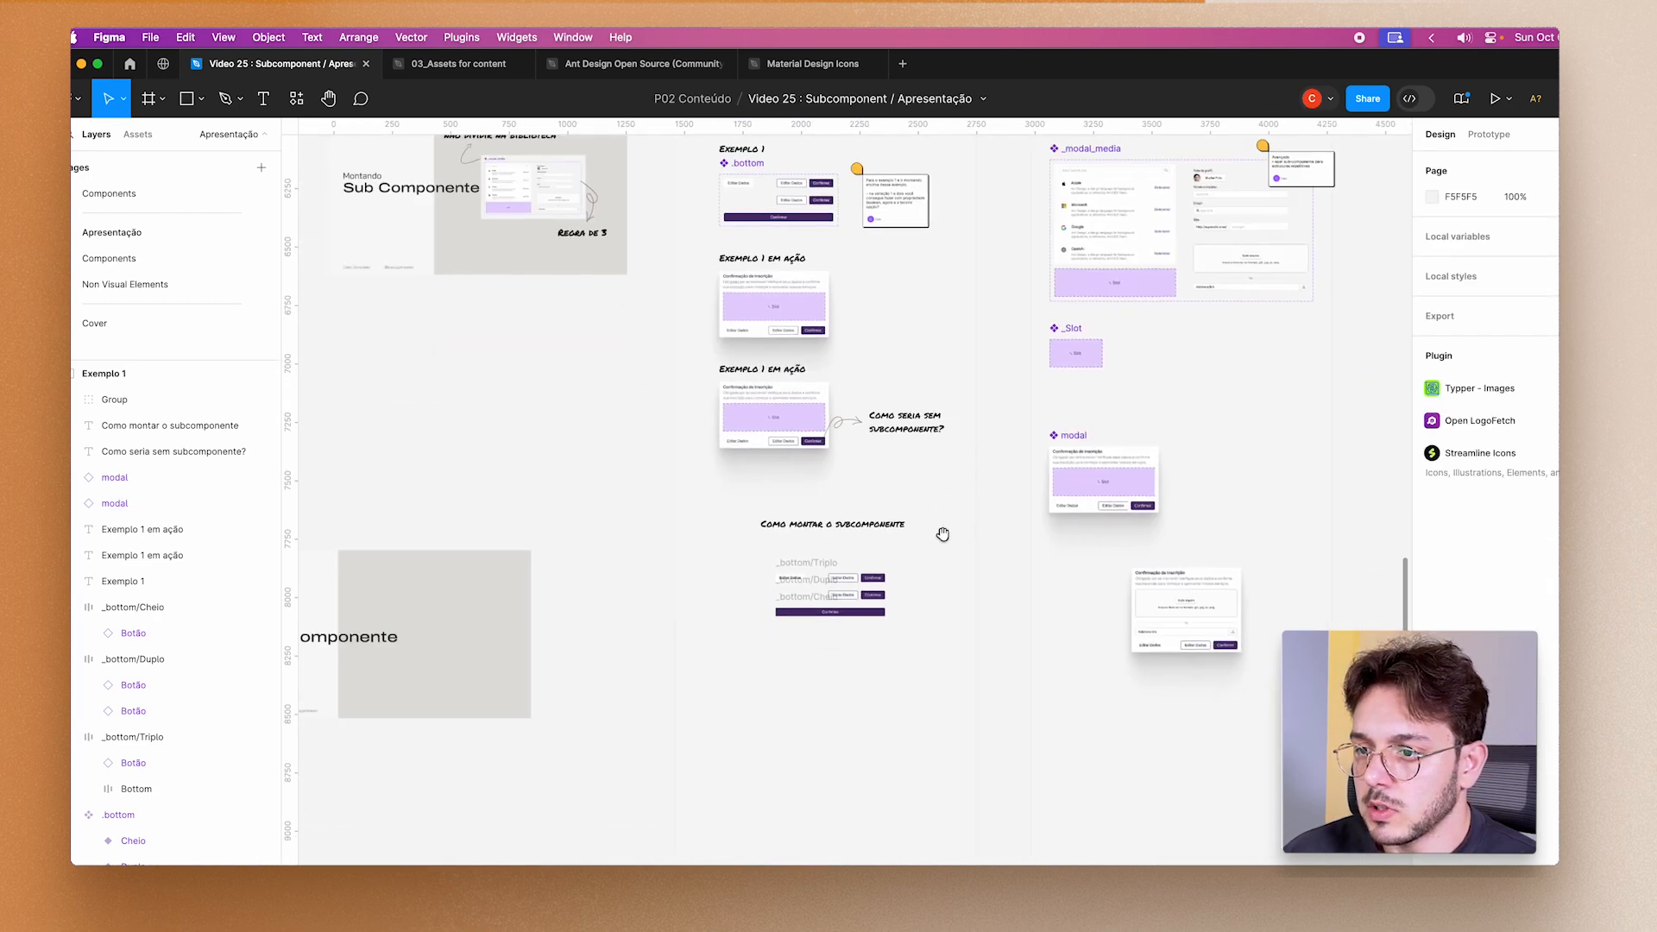
left_click_drag(896, 528, 952, 297)
scroll(785, 478, "up", 5)
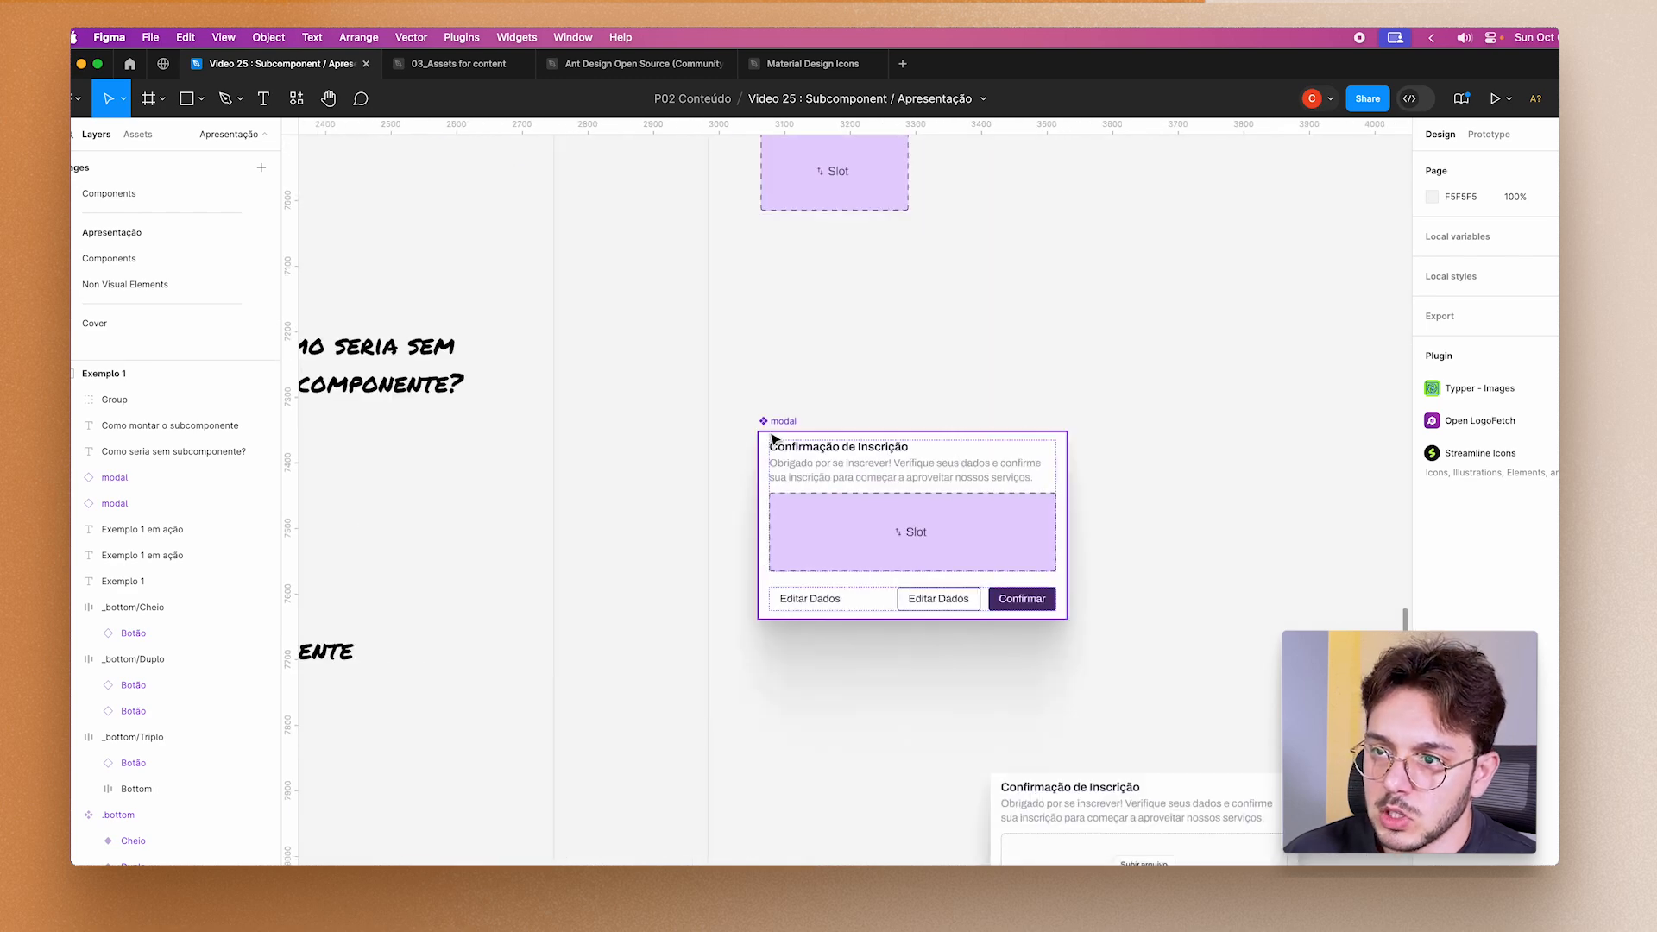
left_click(804, 448)
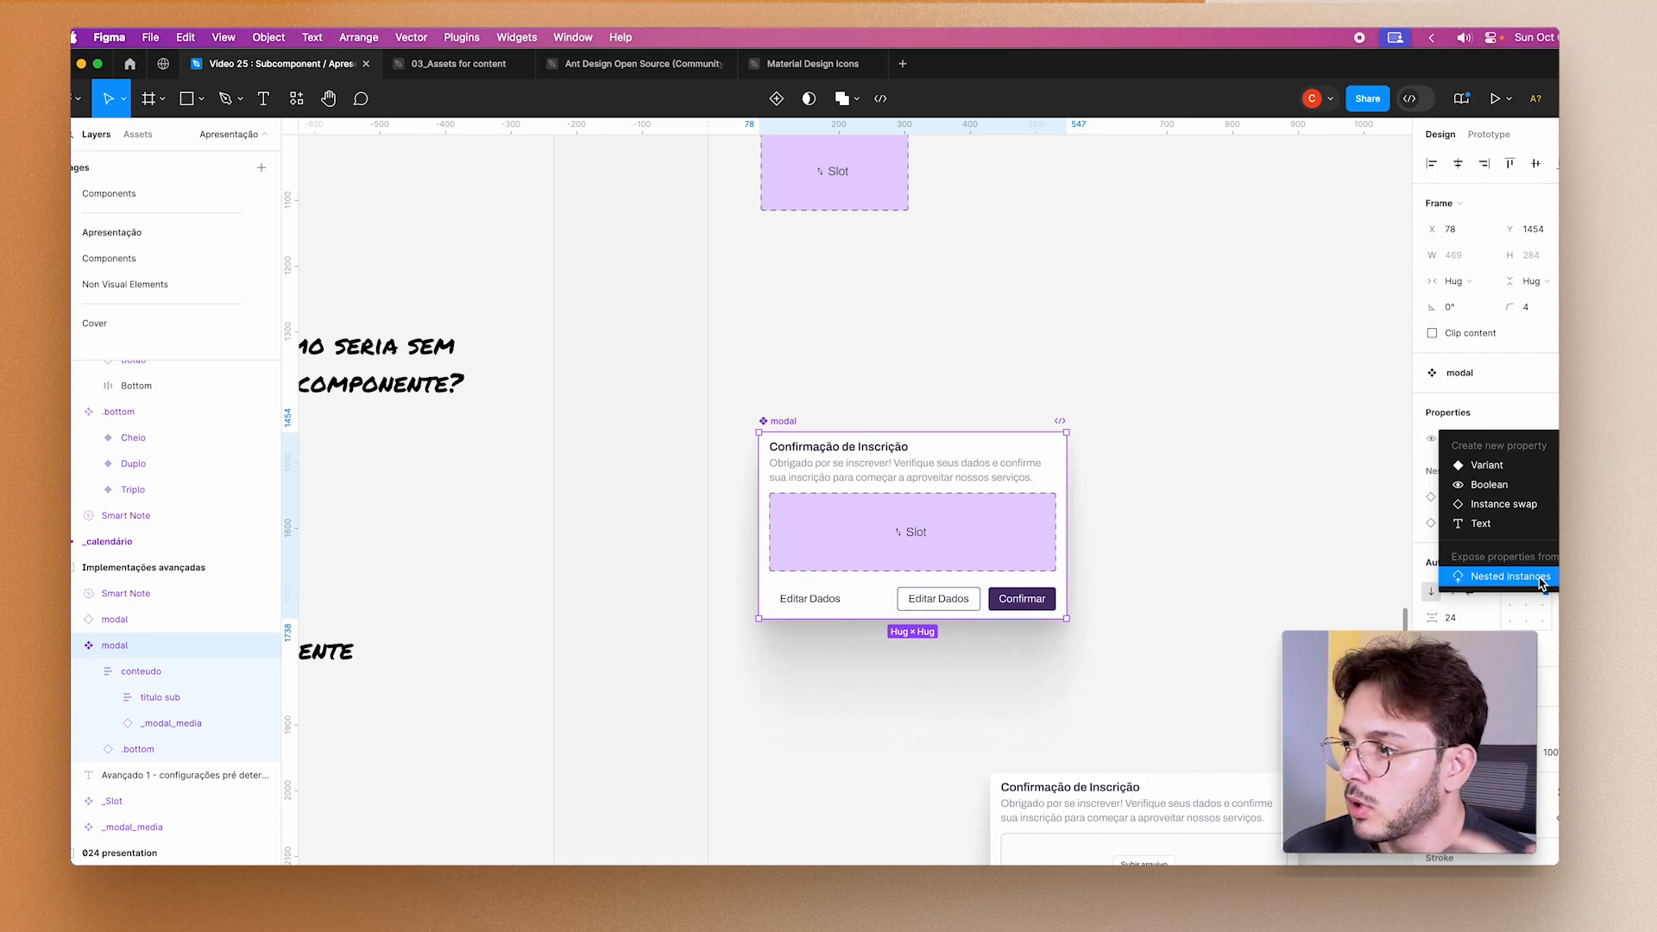
left_click(1510, 576)
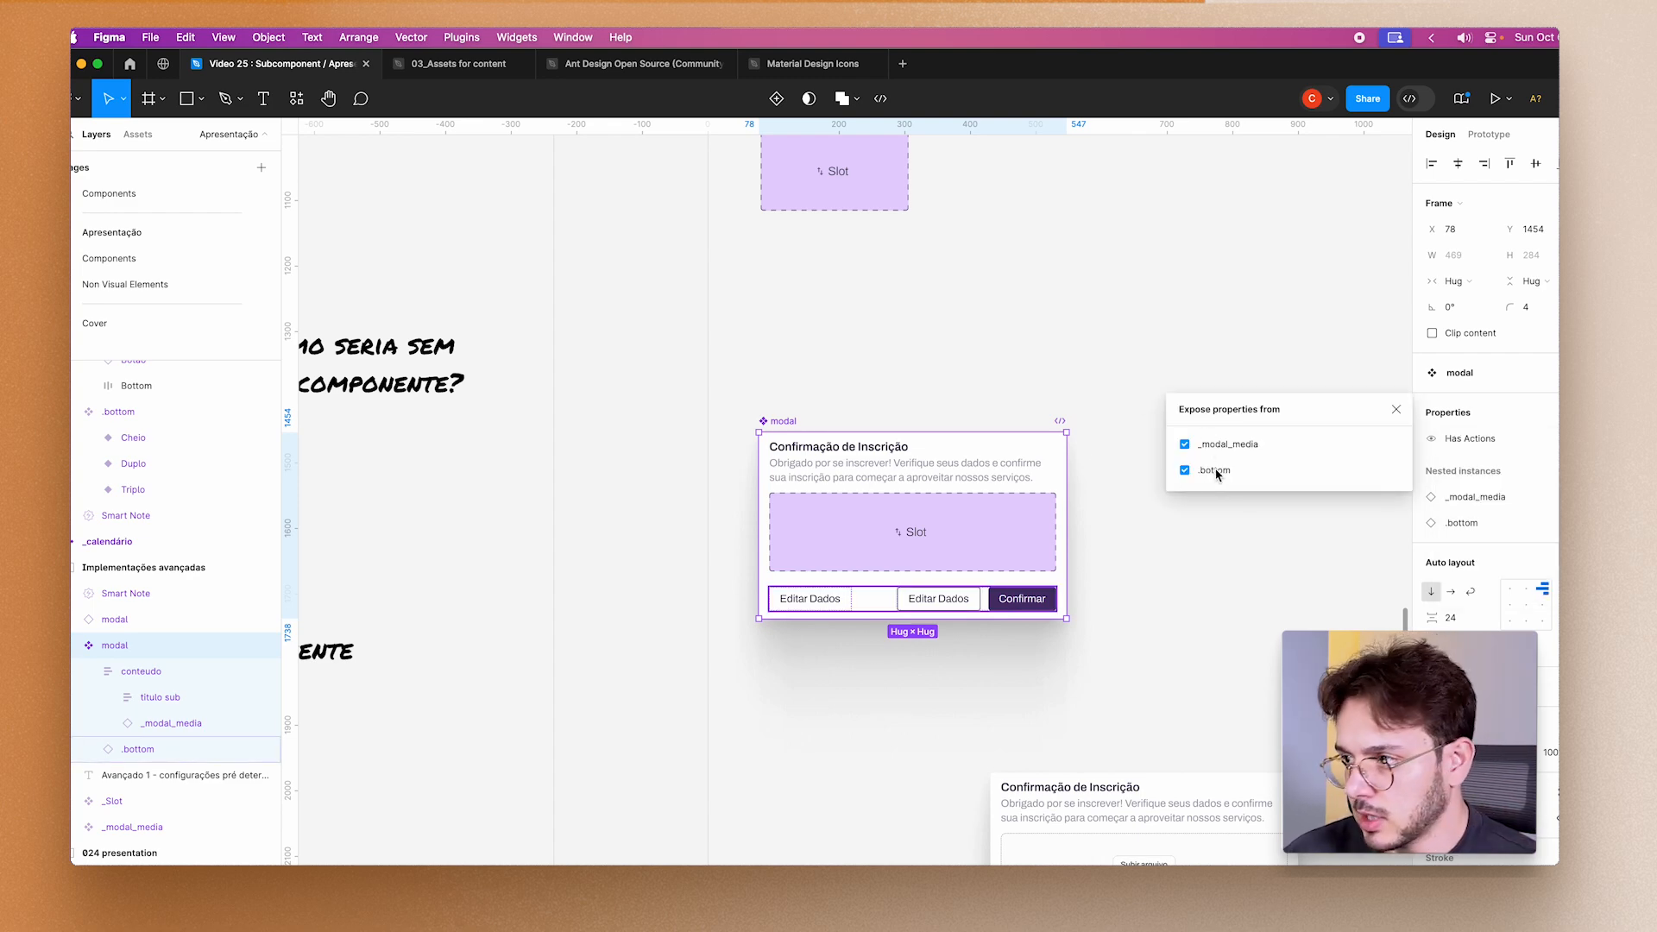
left_click(1220, 567)
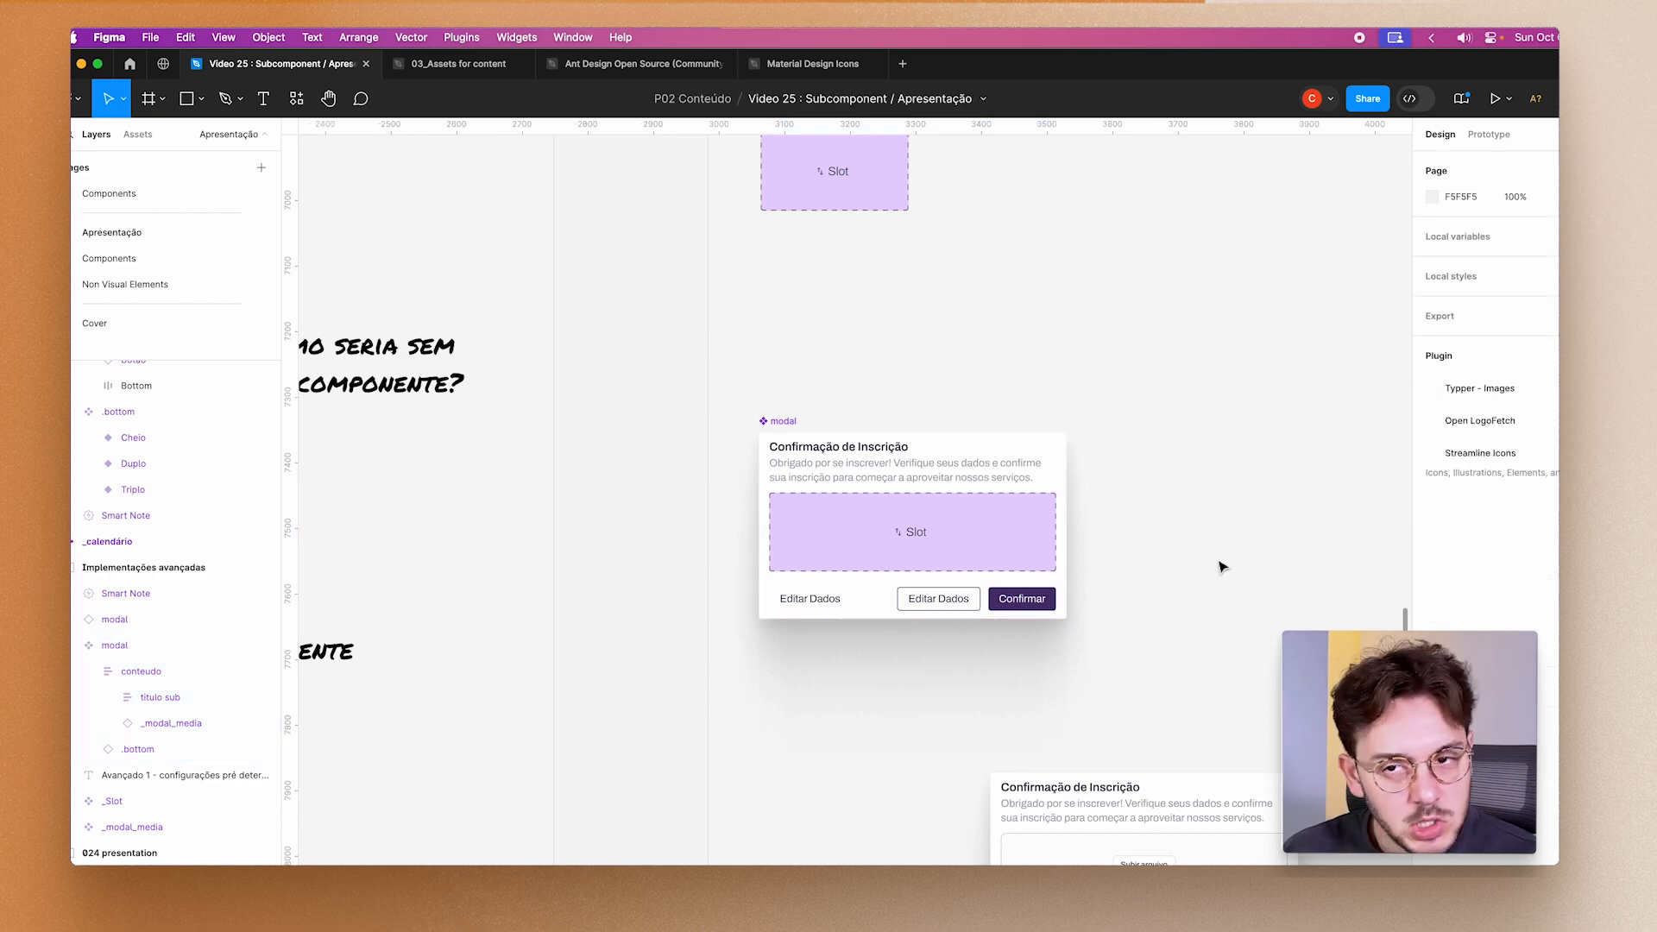
Rename the button-row component set under Exemplo 1 to .footer.
scroll(939, 403, "down", 5)
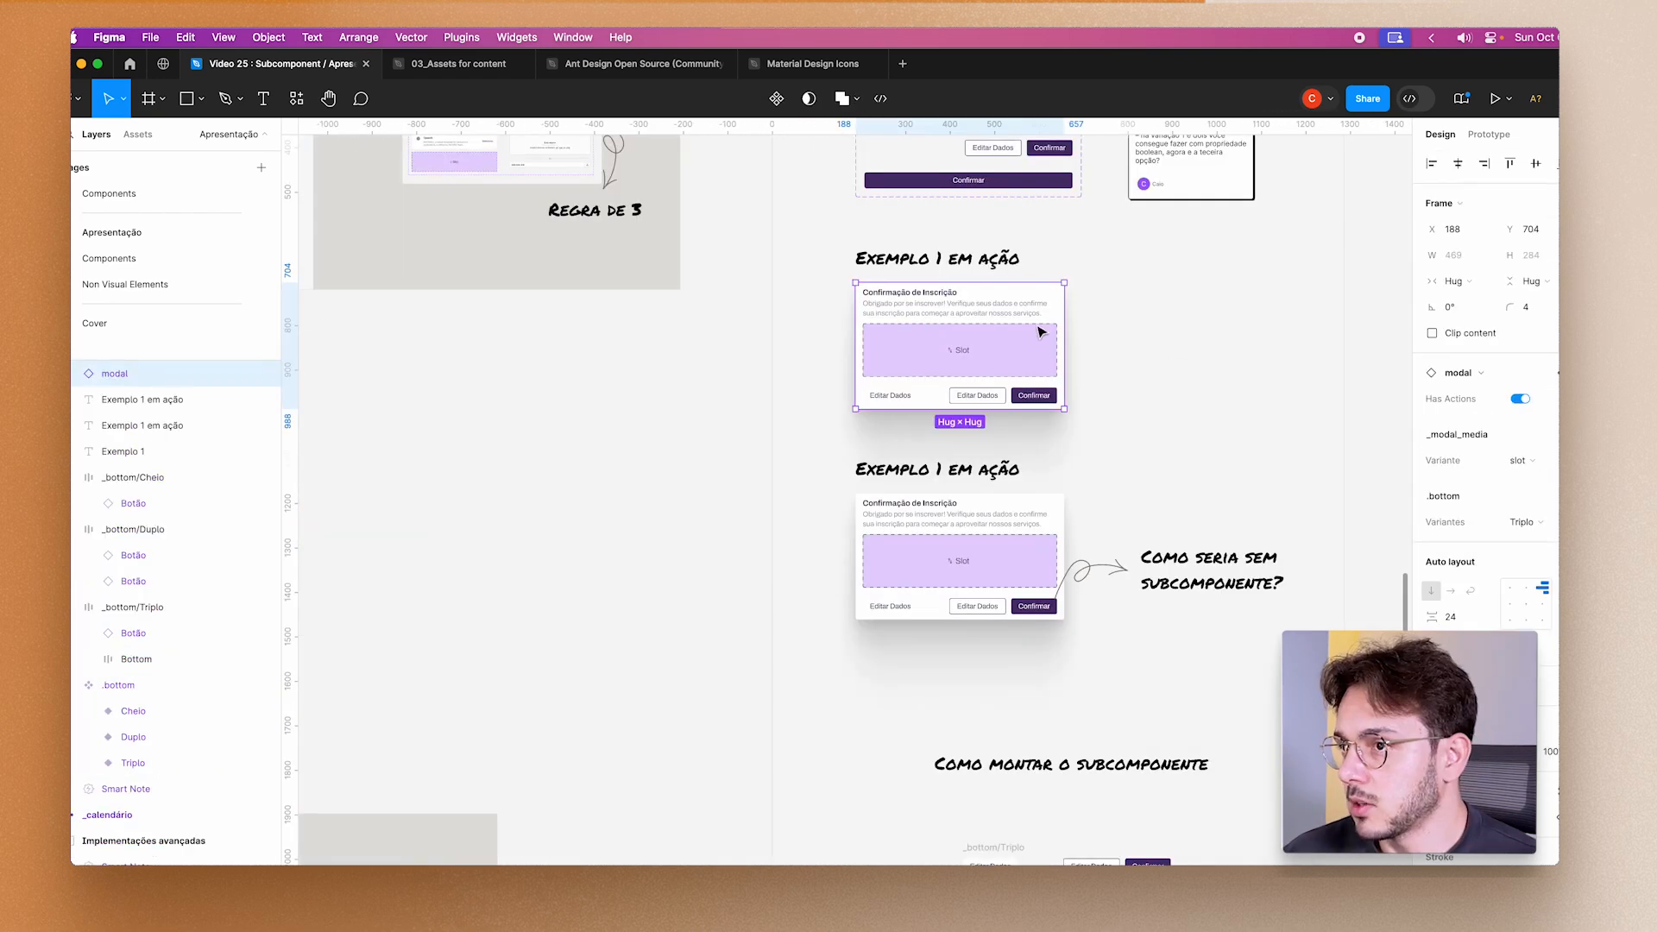
scroll(1039, 329, "up", 3)
left_click(968, 394)
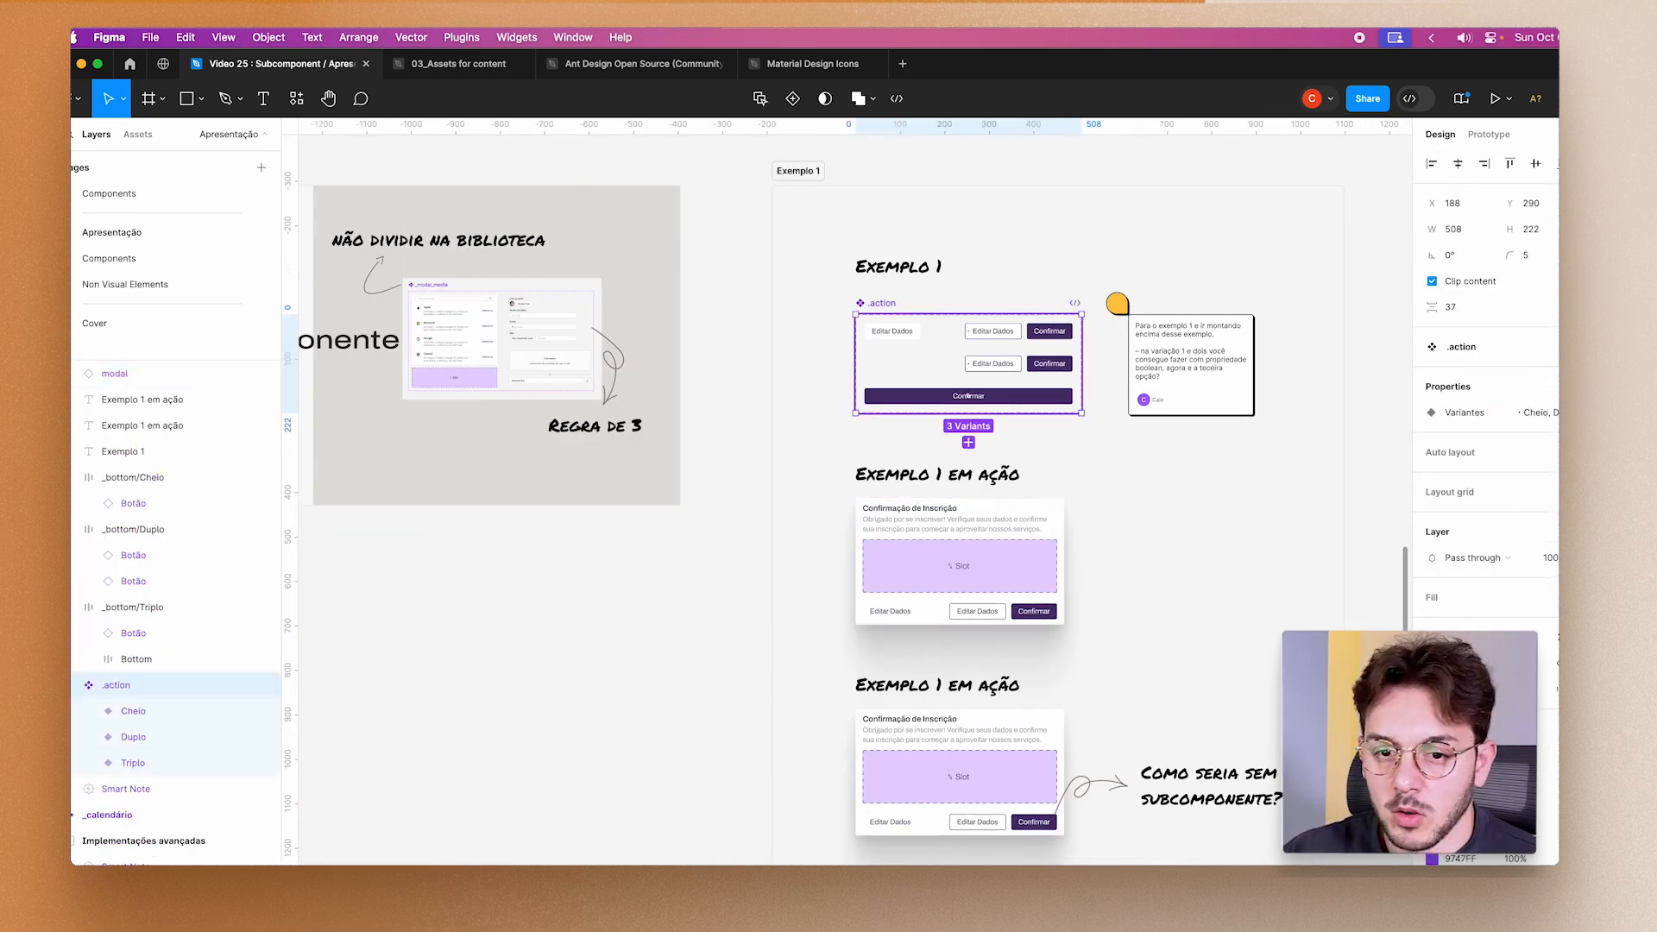
key("super+r")
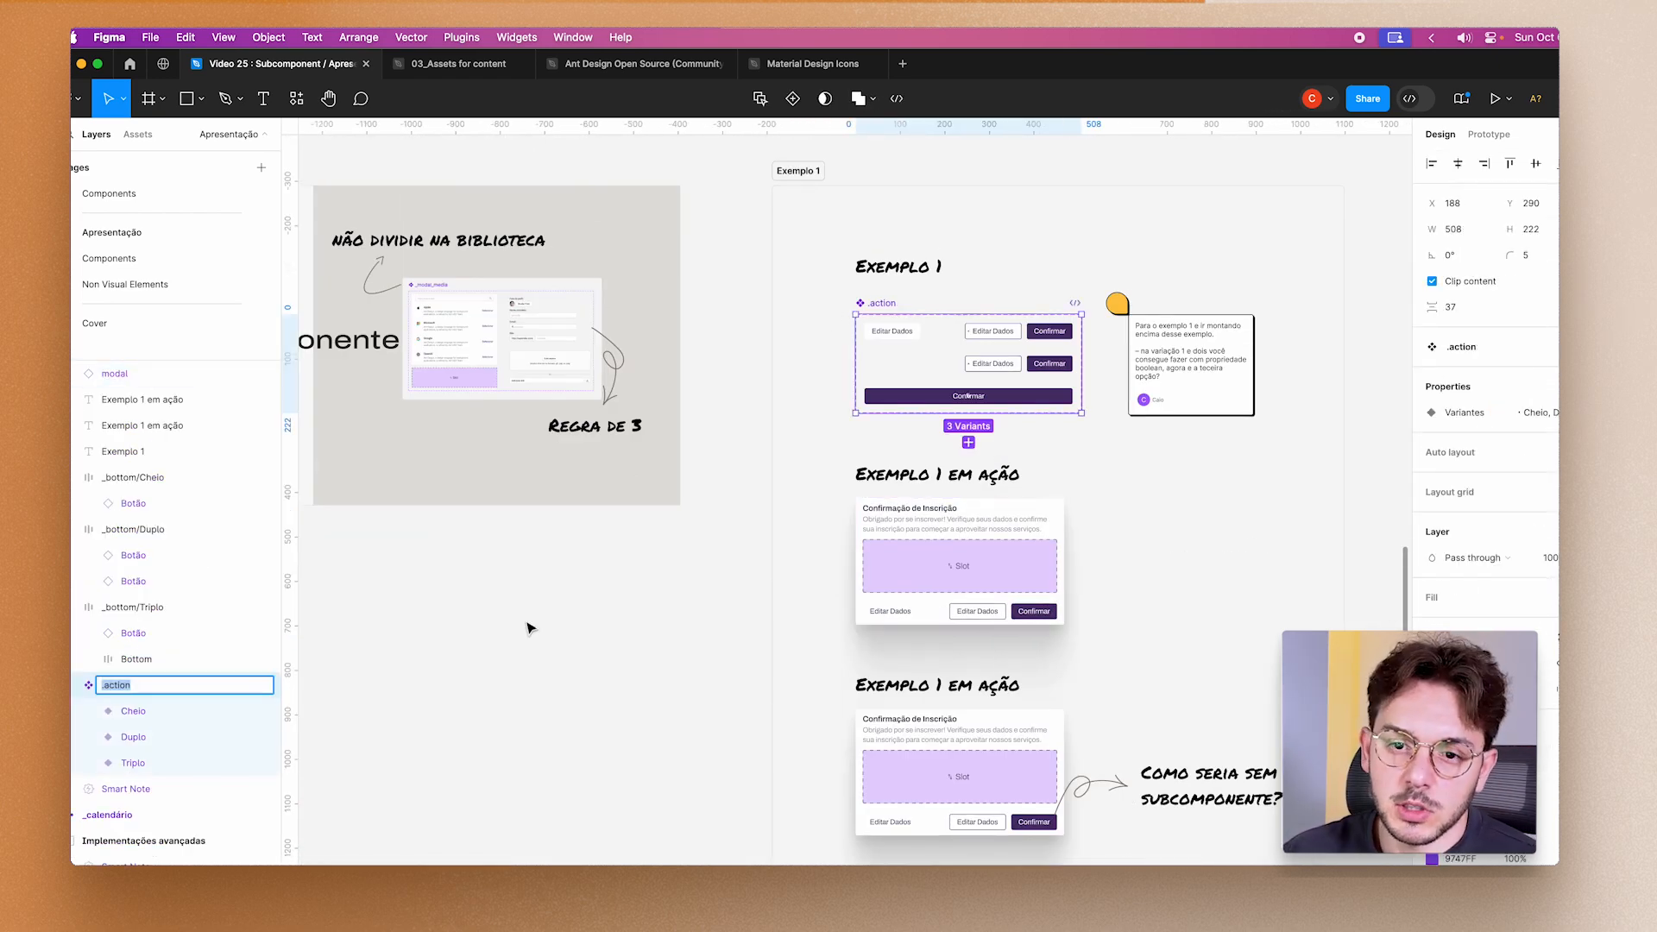
type(".footer")
key("Return")
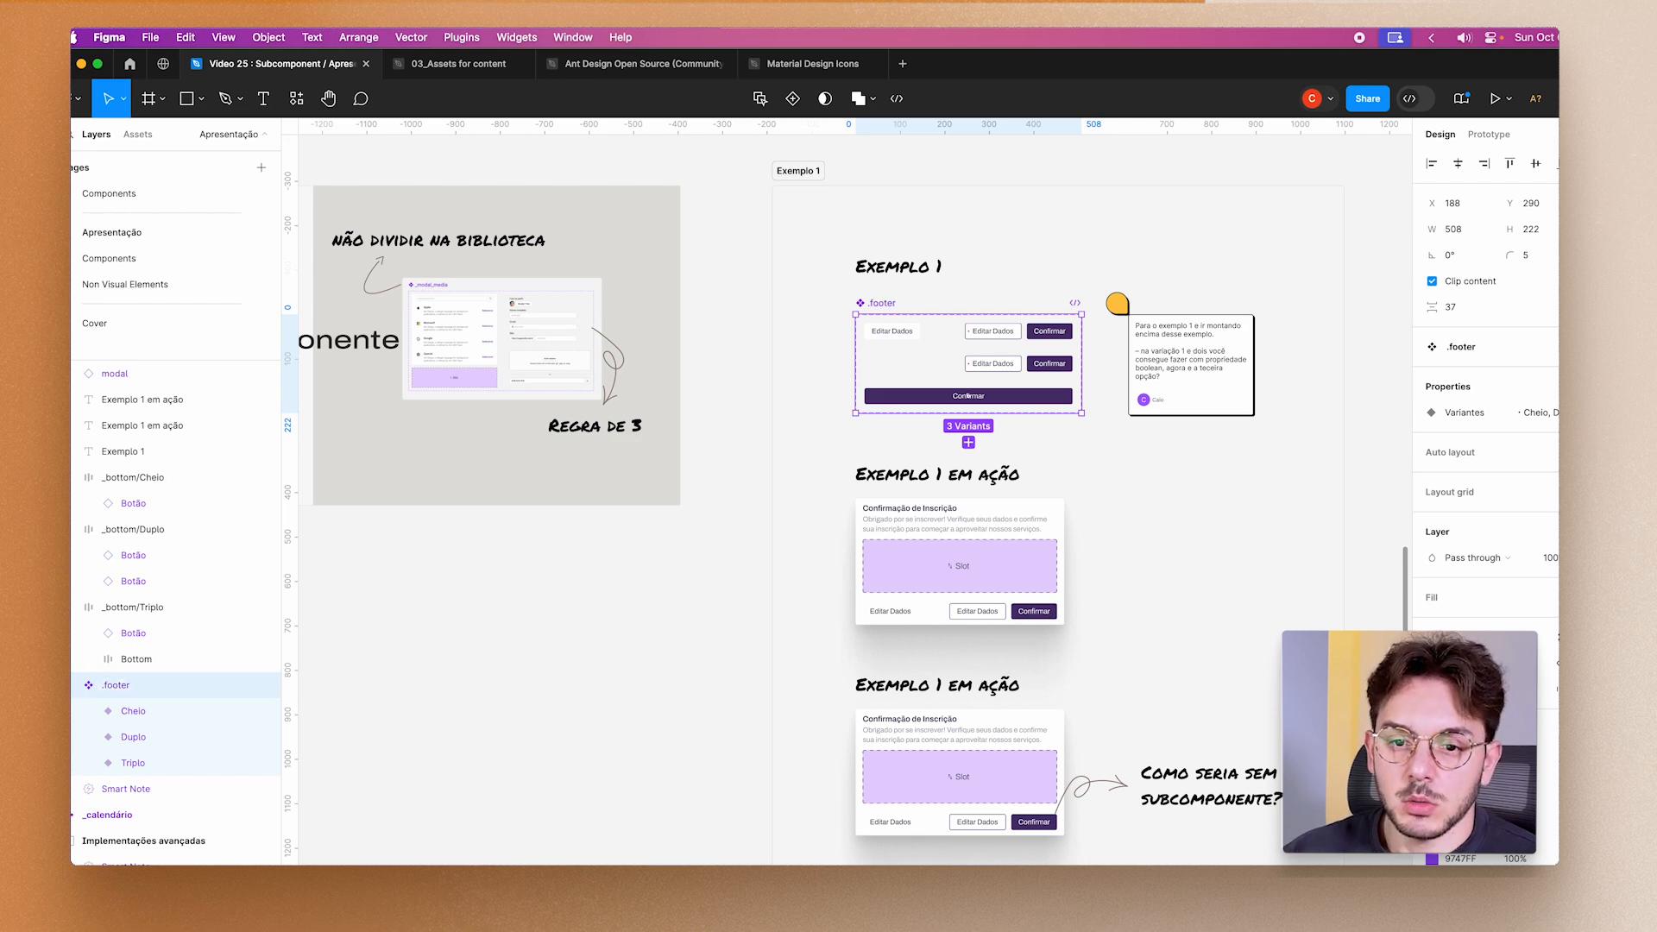
left_click(1260, 587)
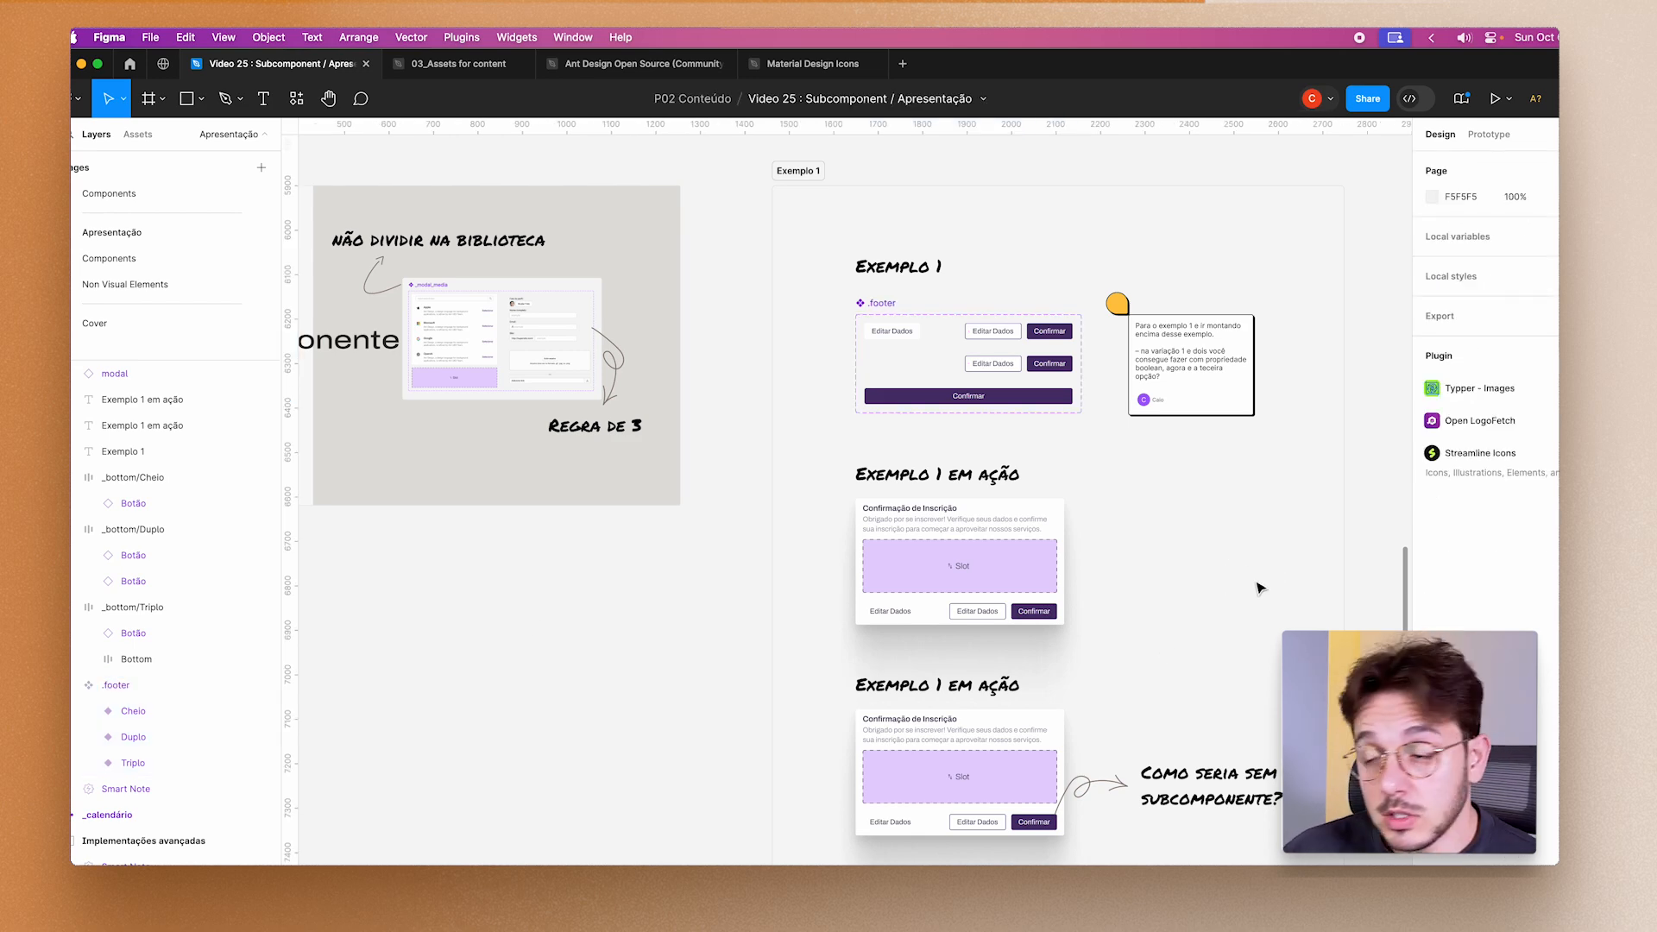
Try the Duplo and Cheio footer variants on the first example modal, then set it back to Triplo.
scroll(1183, 543, "down", 5)
scroll(1183, 544, "right", 4)
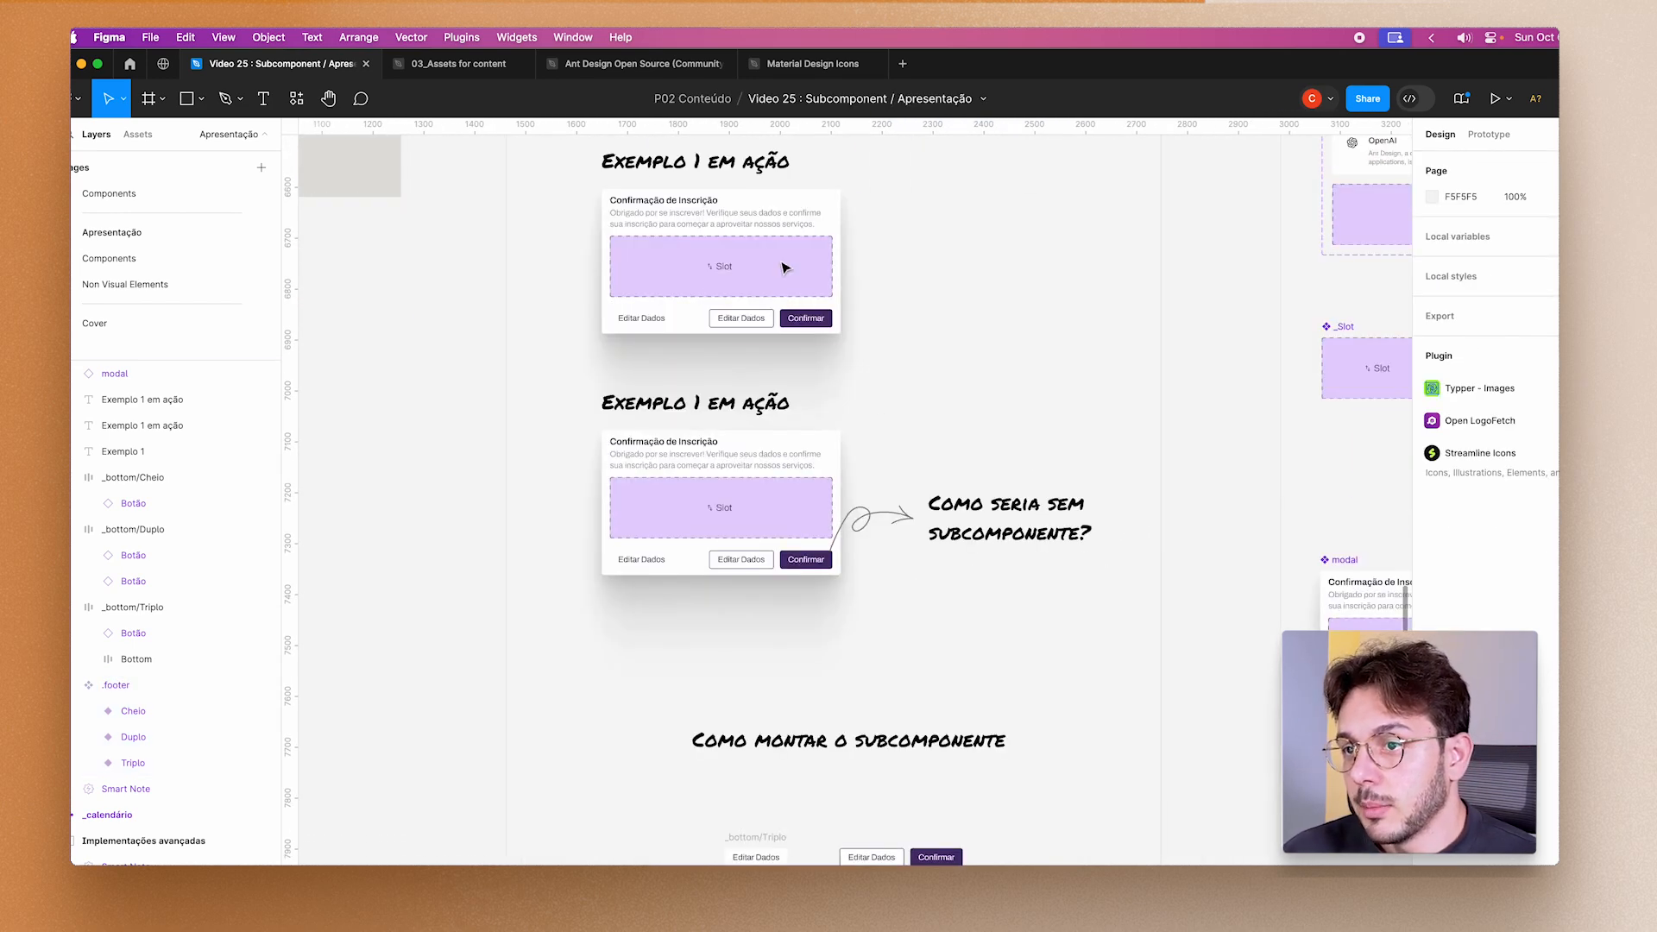
left_click(788, 268)
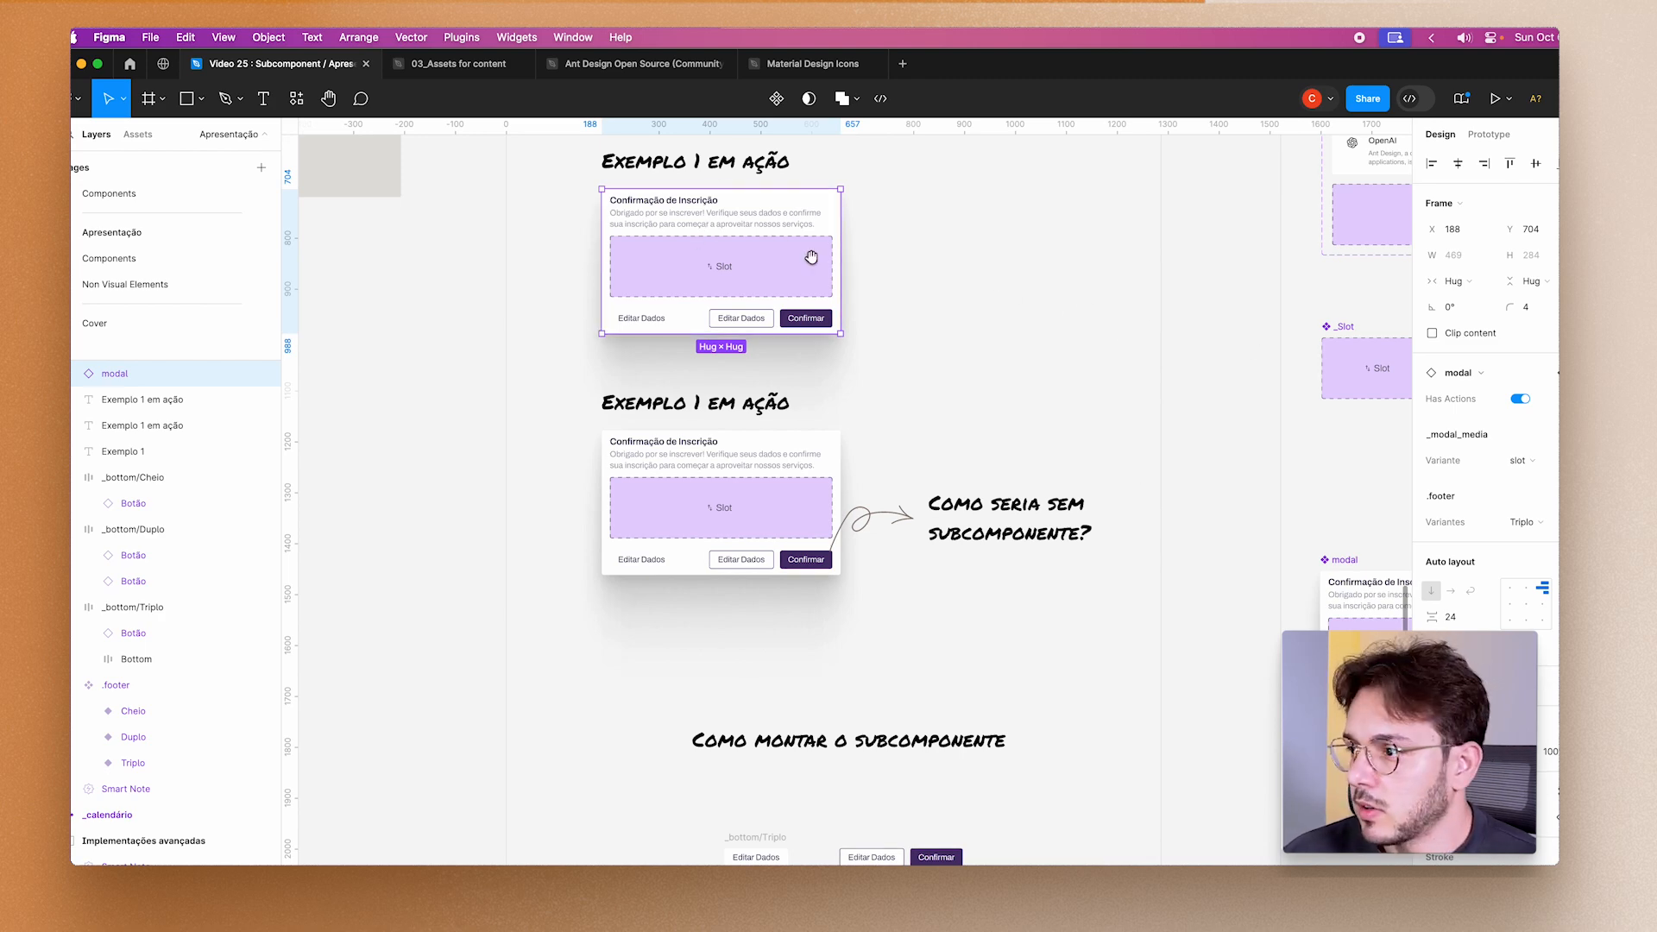
scroll(963, 460, "up", 3)
left_click(1527, 526)
left_click(1506, 503)
left_click(1524, 523)
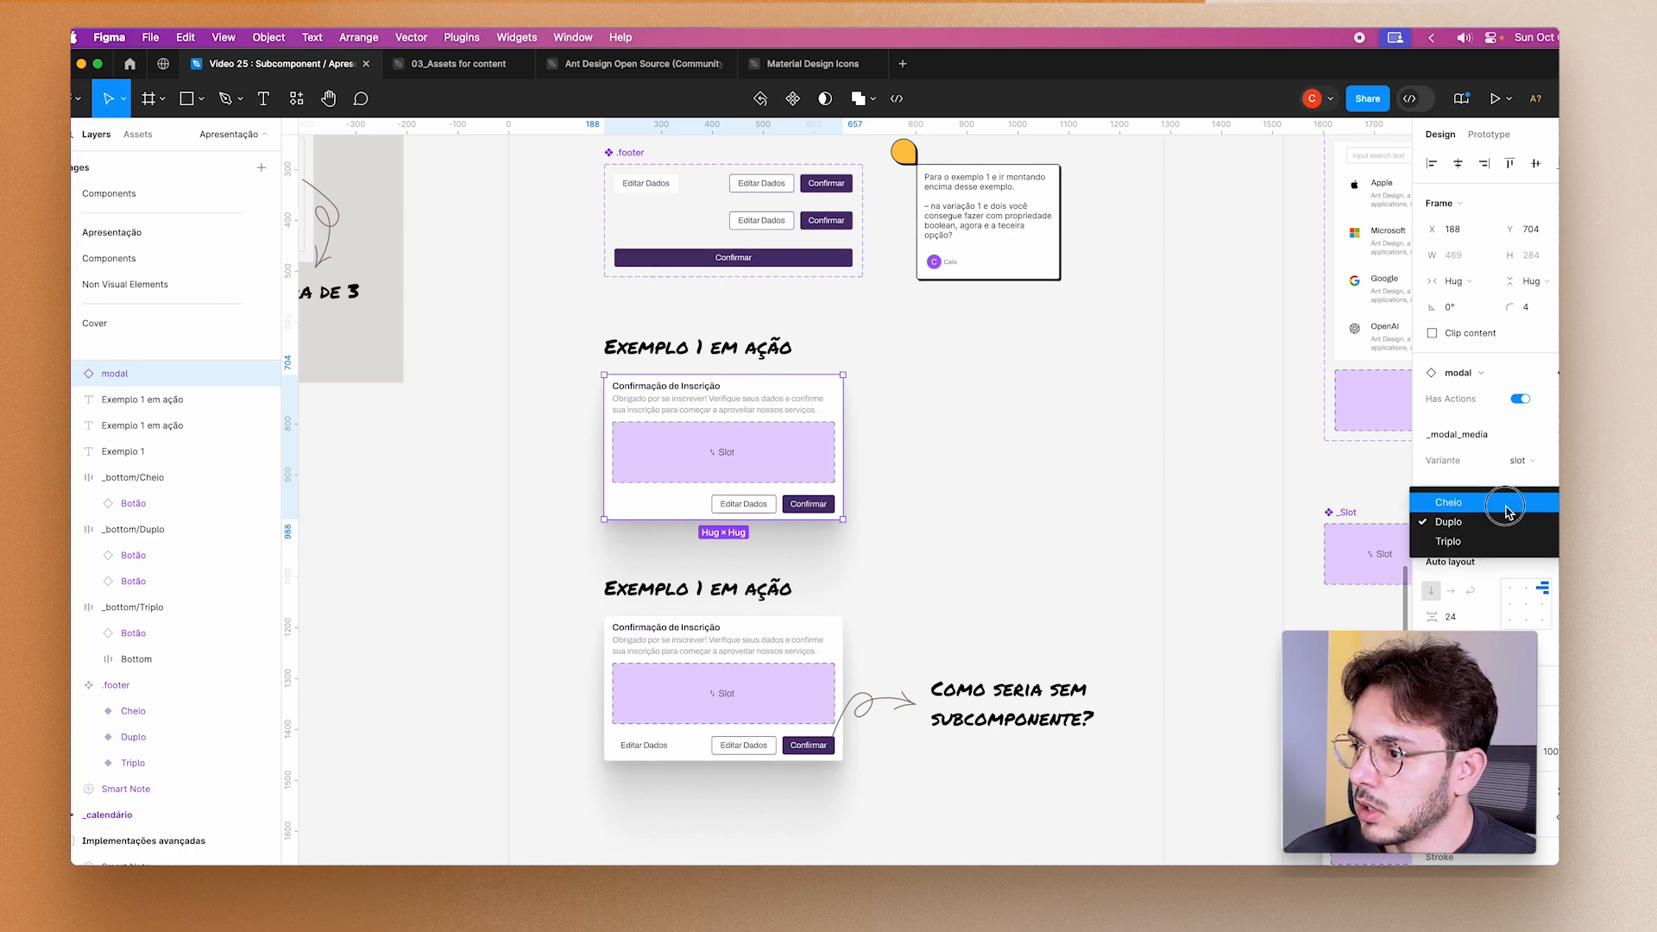
left_click(1523, 503)
left_click(1520, 524)
left_click(1524, 542)
left_click(1532, 523)
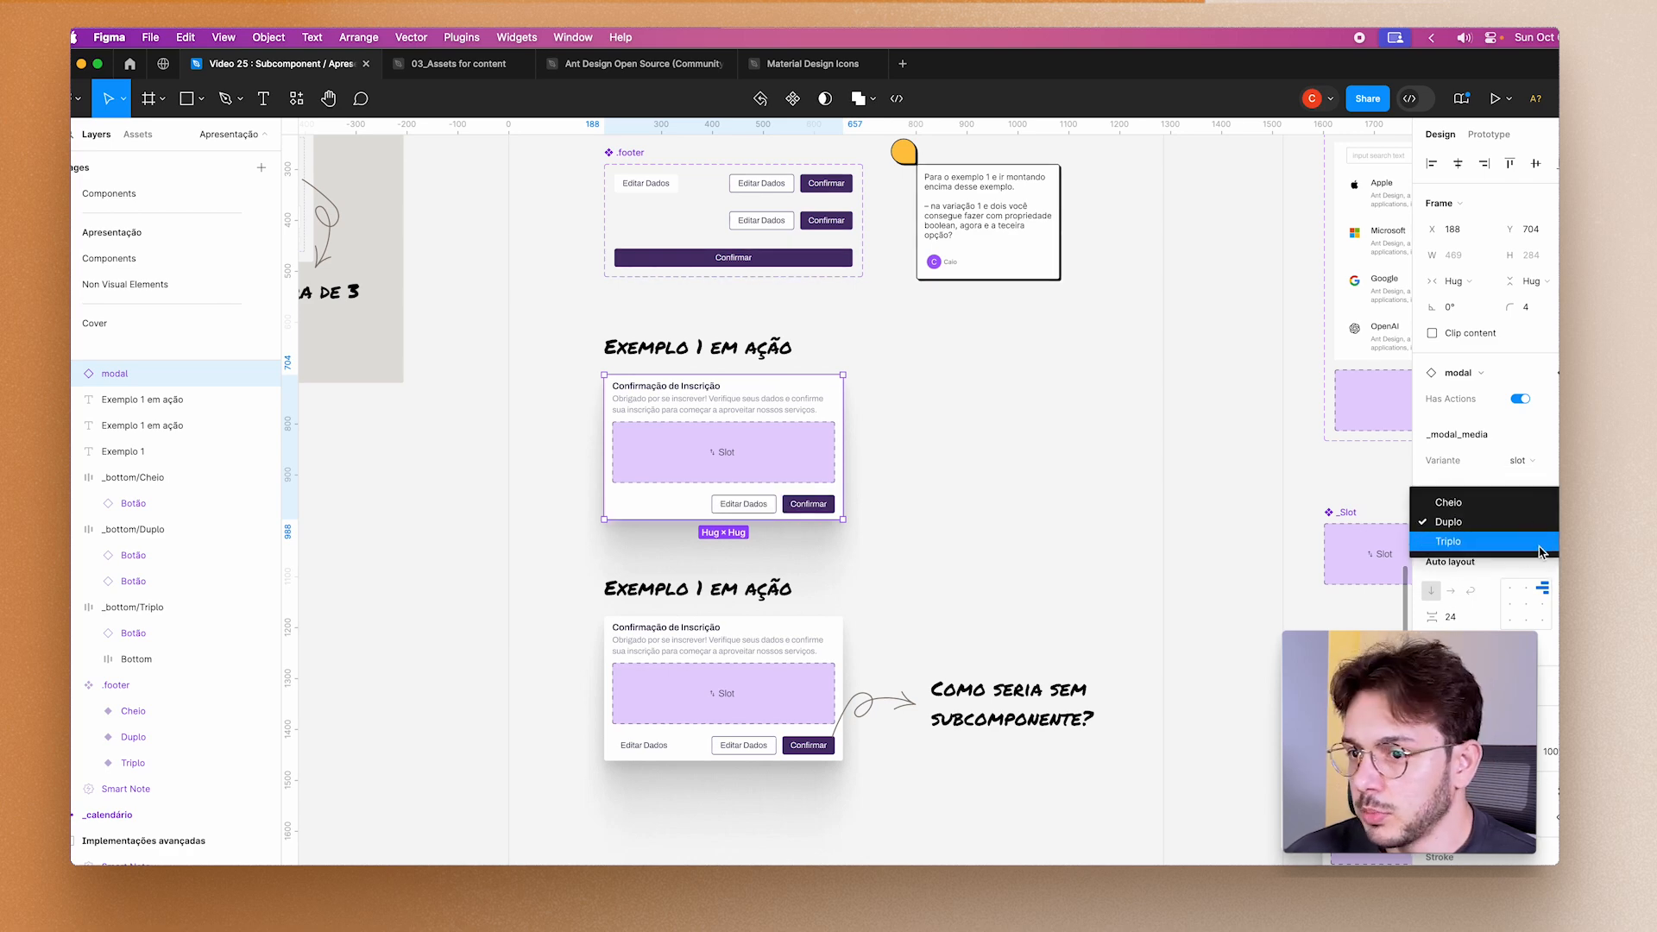
left_click(1541, 542)
left_click(1012, 521)
left_click_drag(978, 615, 991, 521)
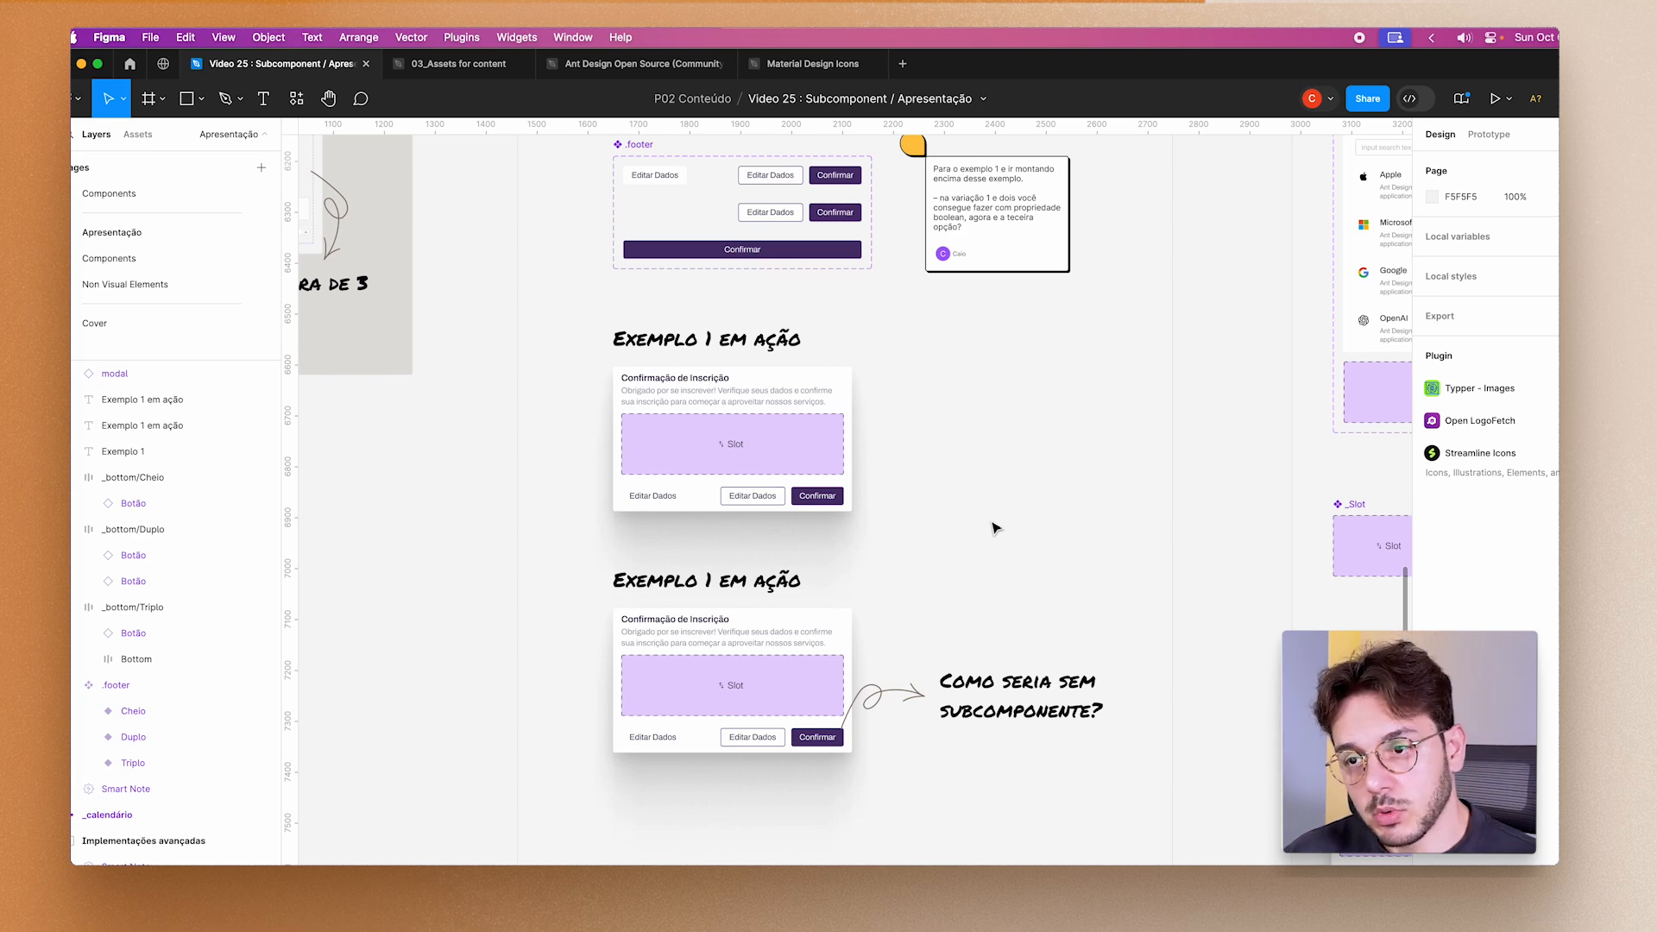
Inspect how the _bottom/Triplo frame is built from a single button and a nested frame with two buttons.
scroll(995, 529, "up", 3)
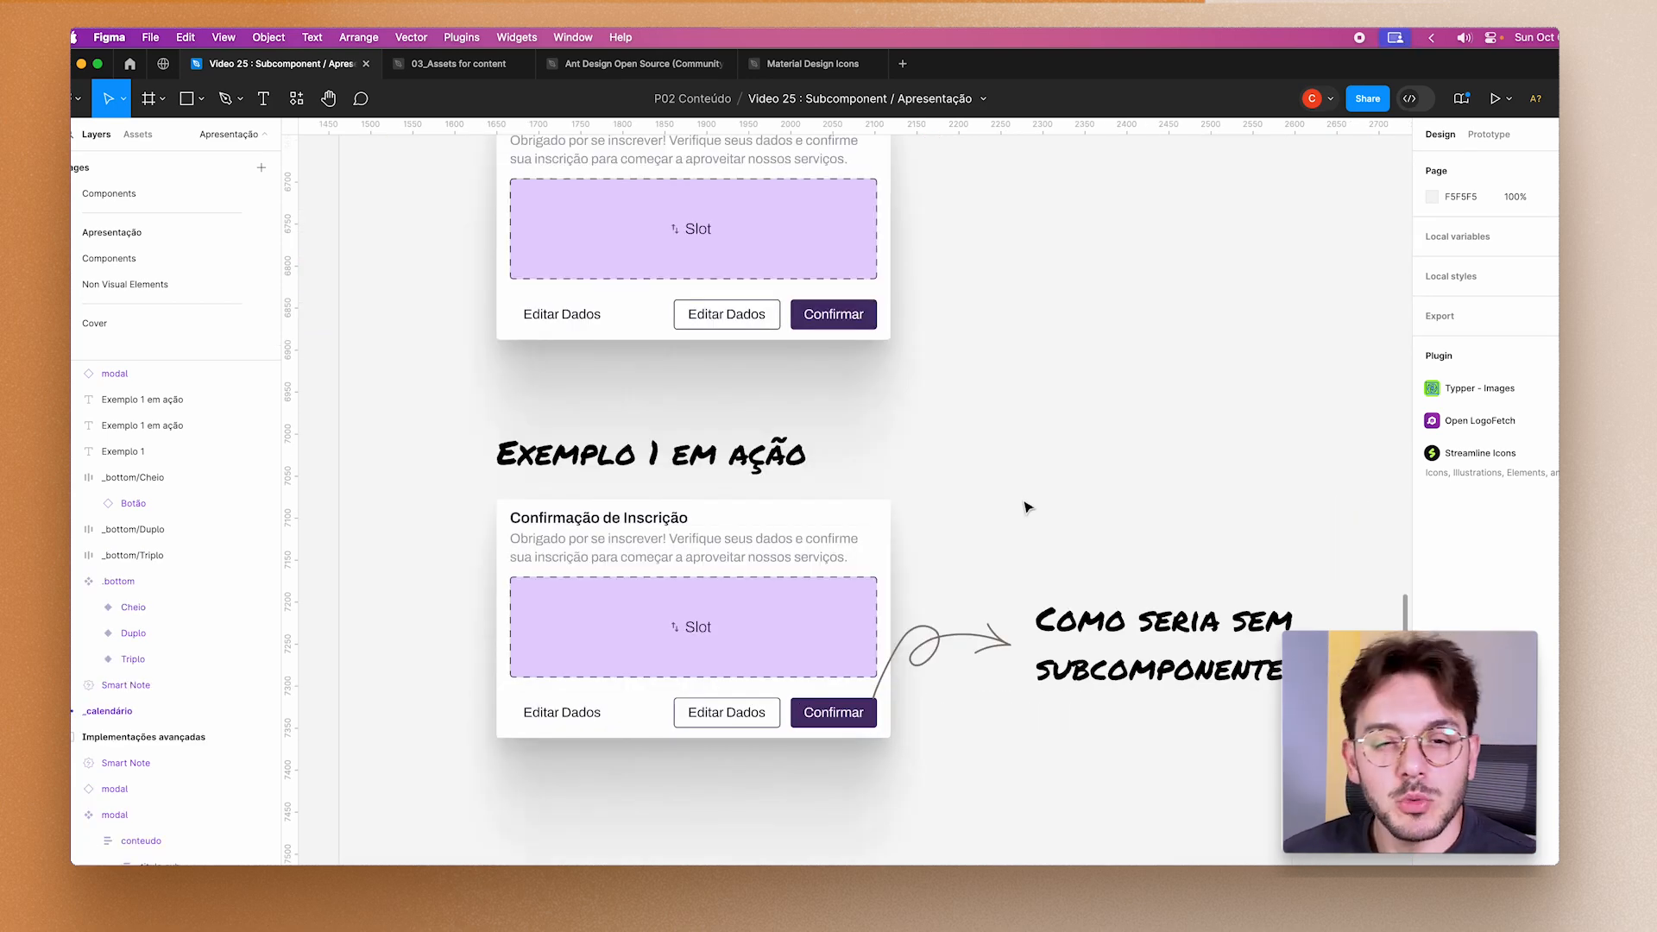
scroll(1027, 507, "down", 10)
left_click(715, 537)
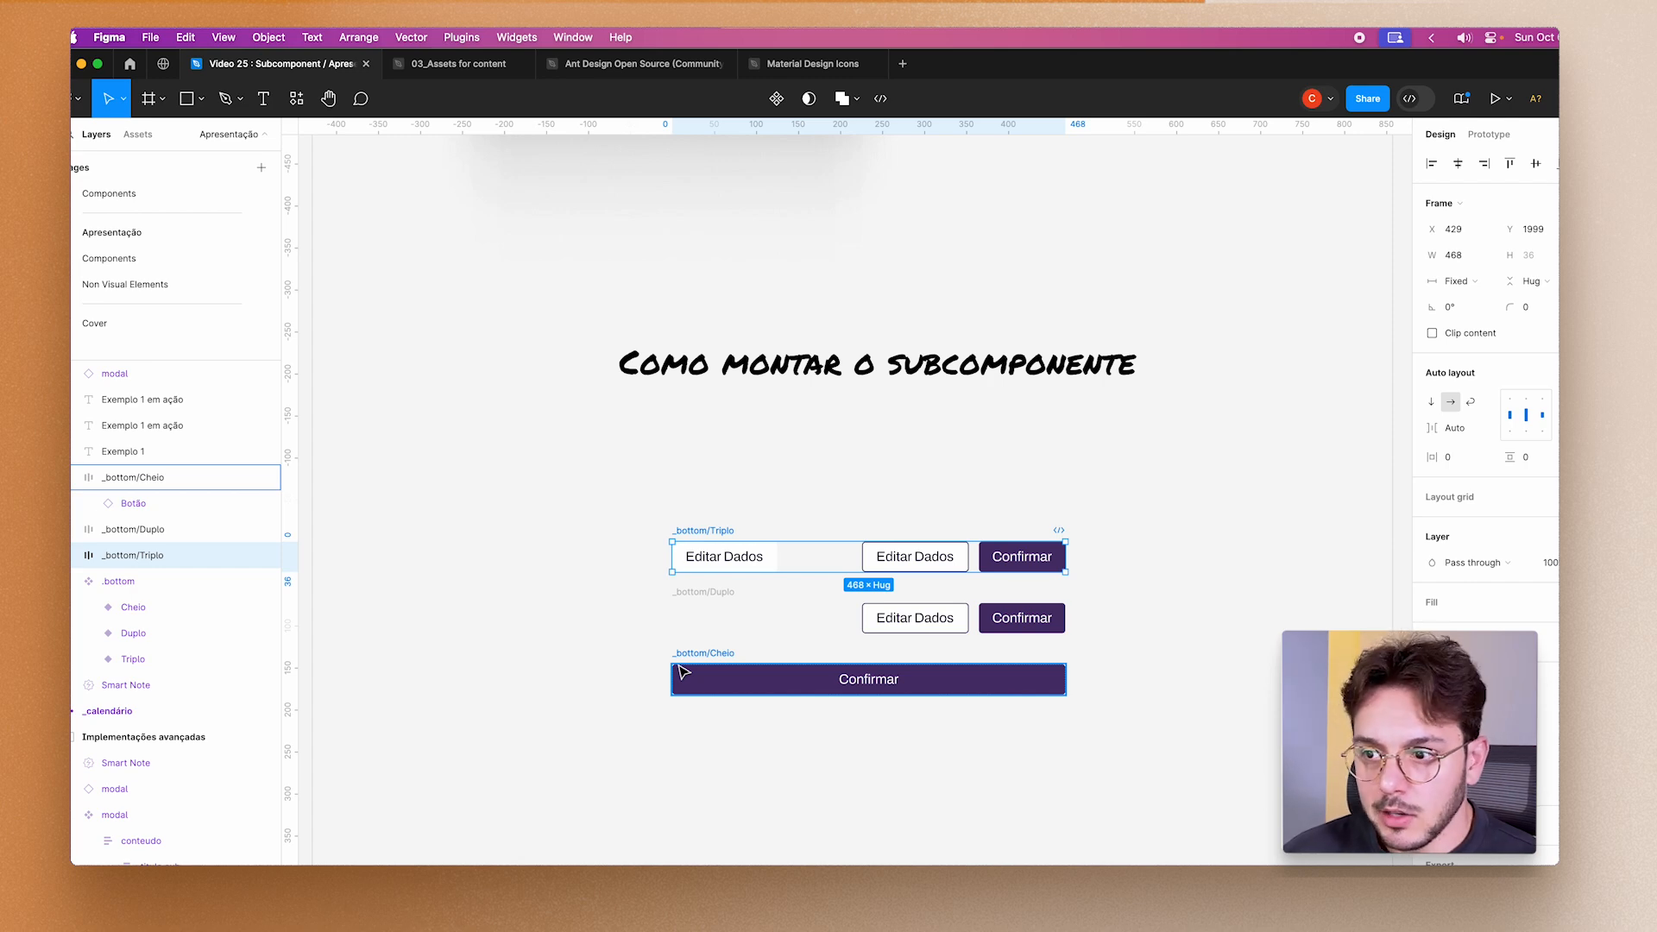
left_click(742, 559)
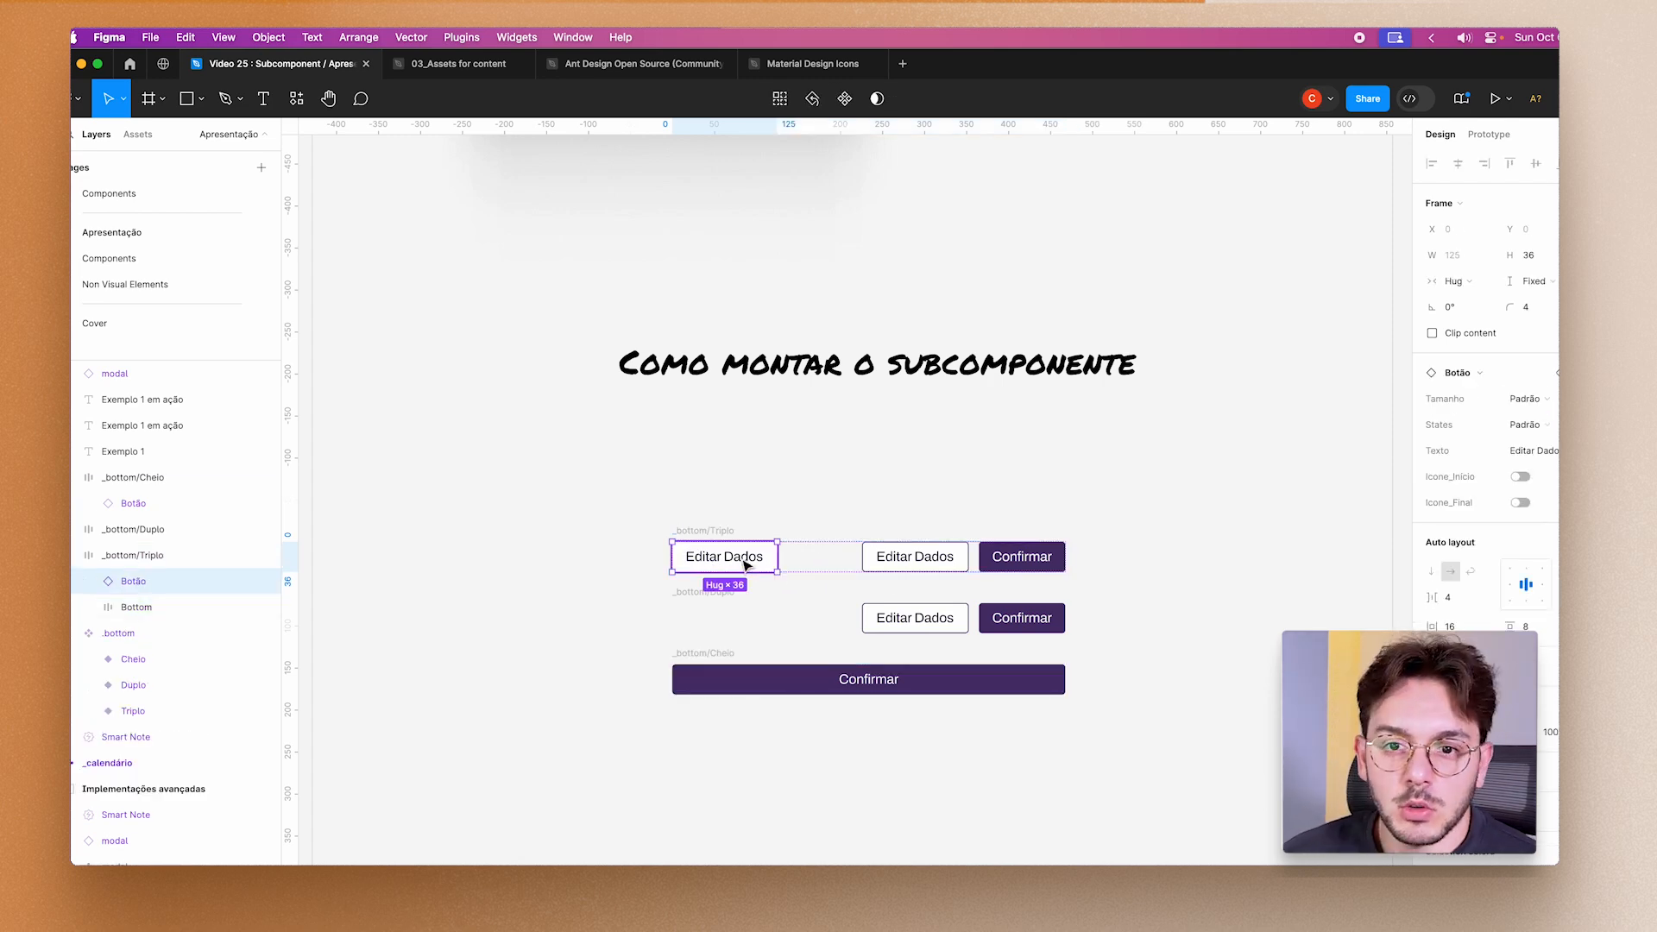
left_click(865, 548)
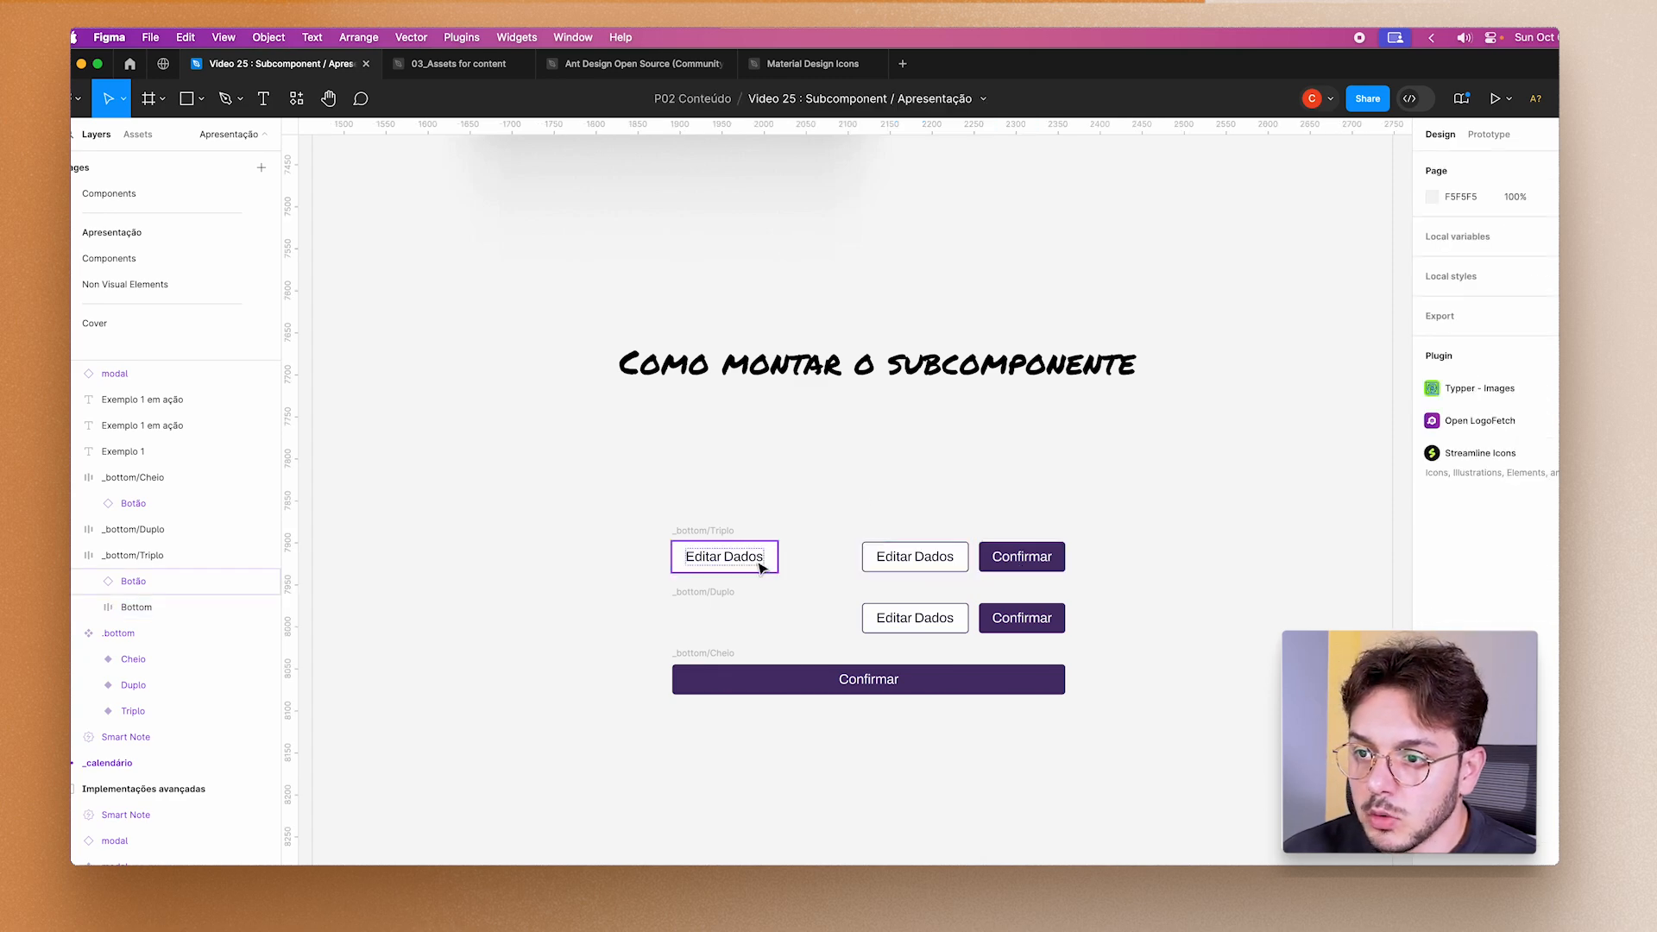
left_click(728, 556)
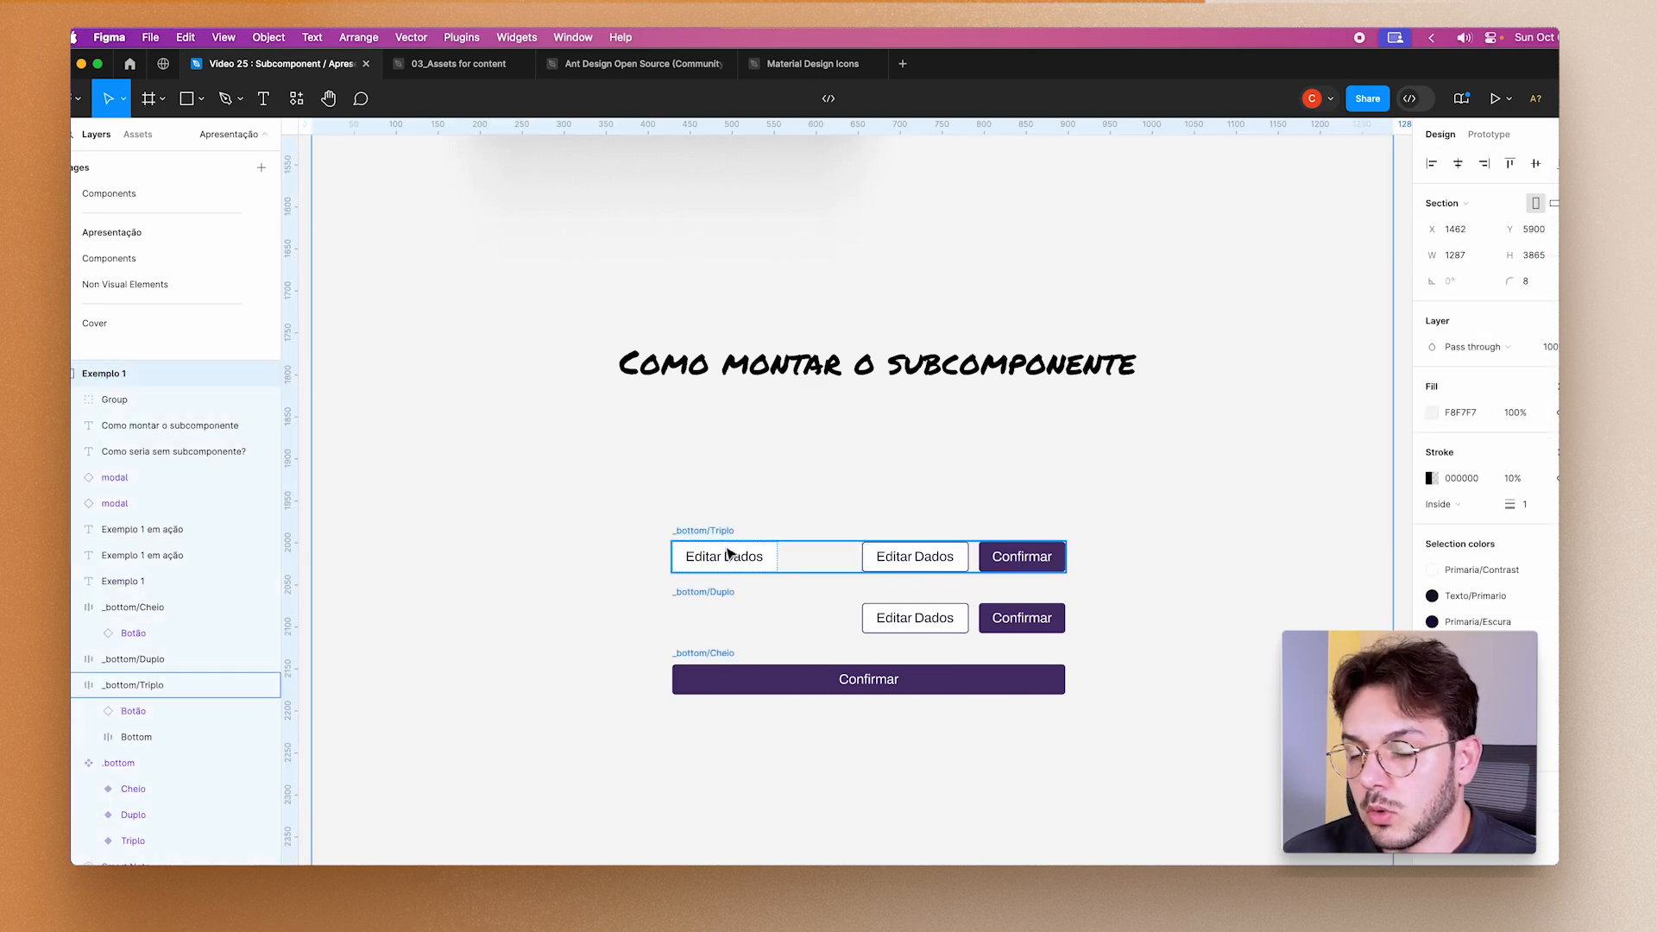
left_click(941, 557)
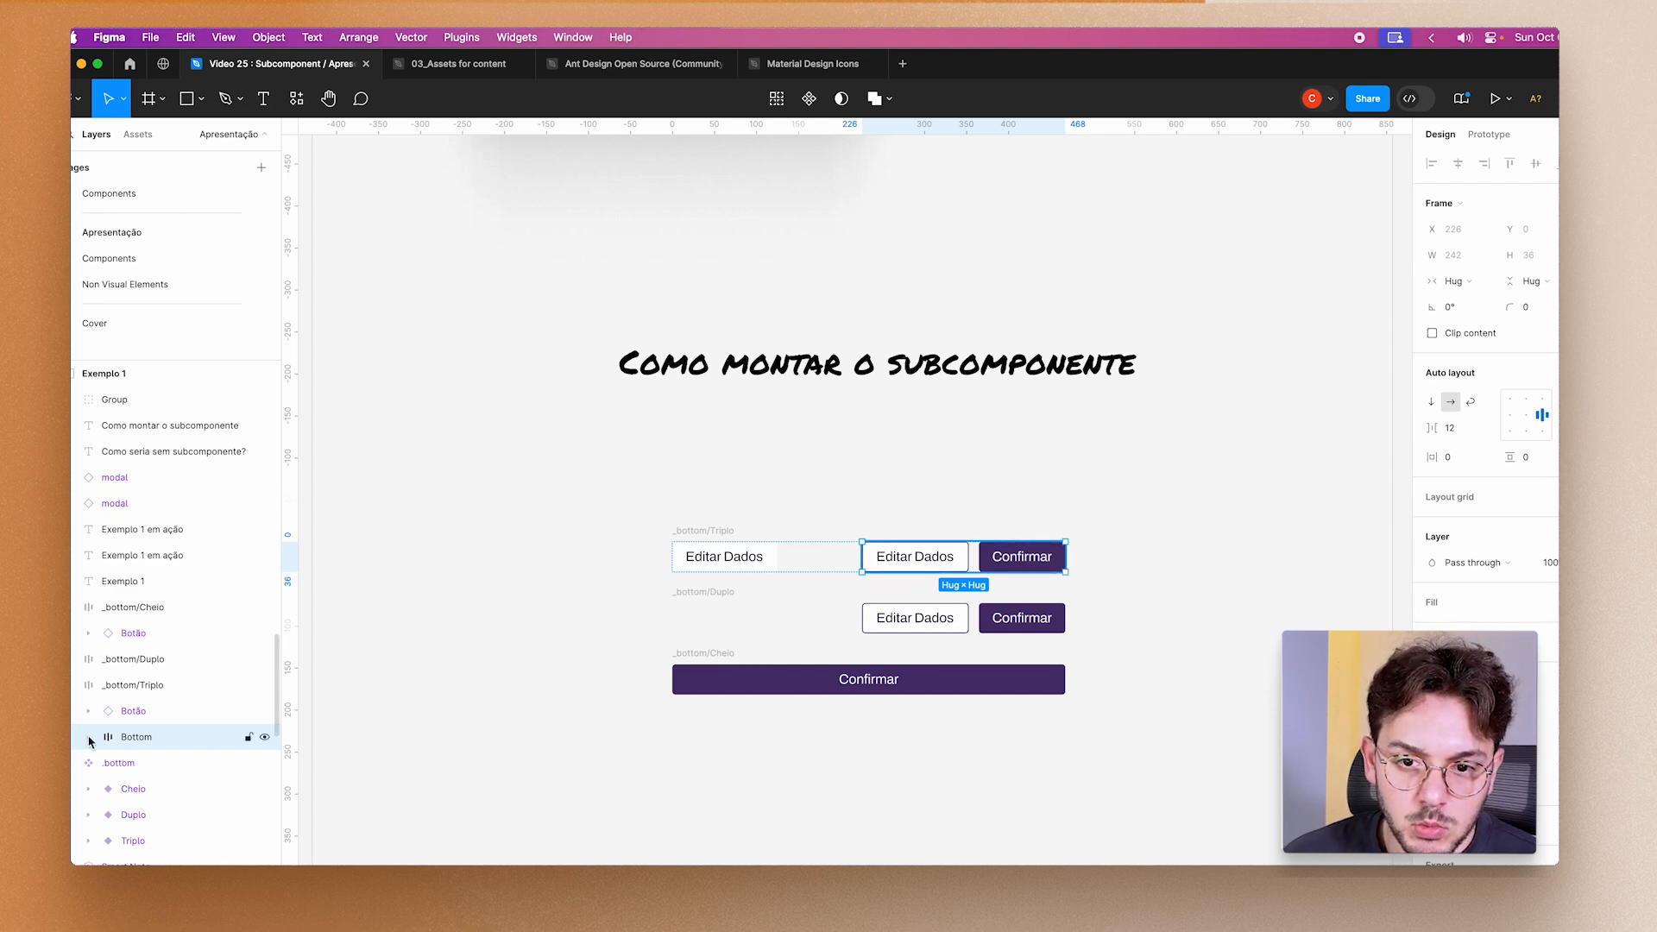
Inspect the auto layout of the _bottom/Duplo and _bottom/Cheio frames and the sizing of the full-width button.
left_click(706, 594)
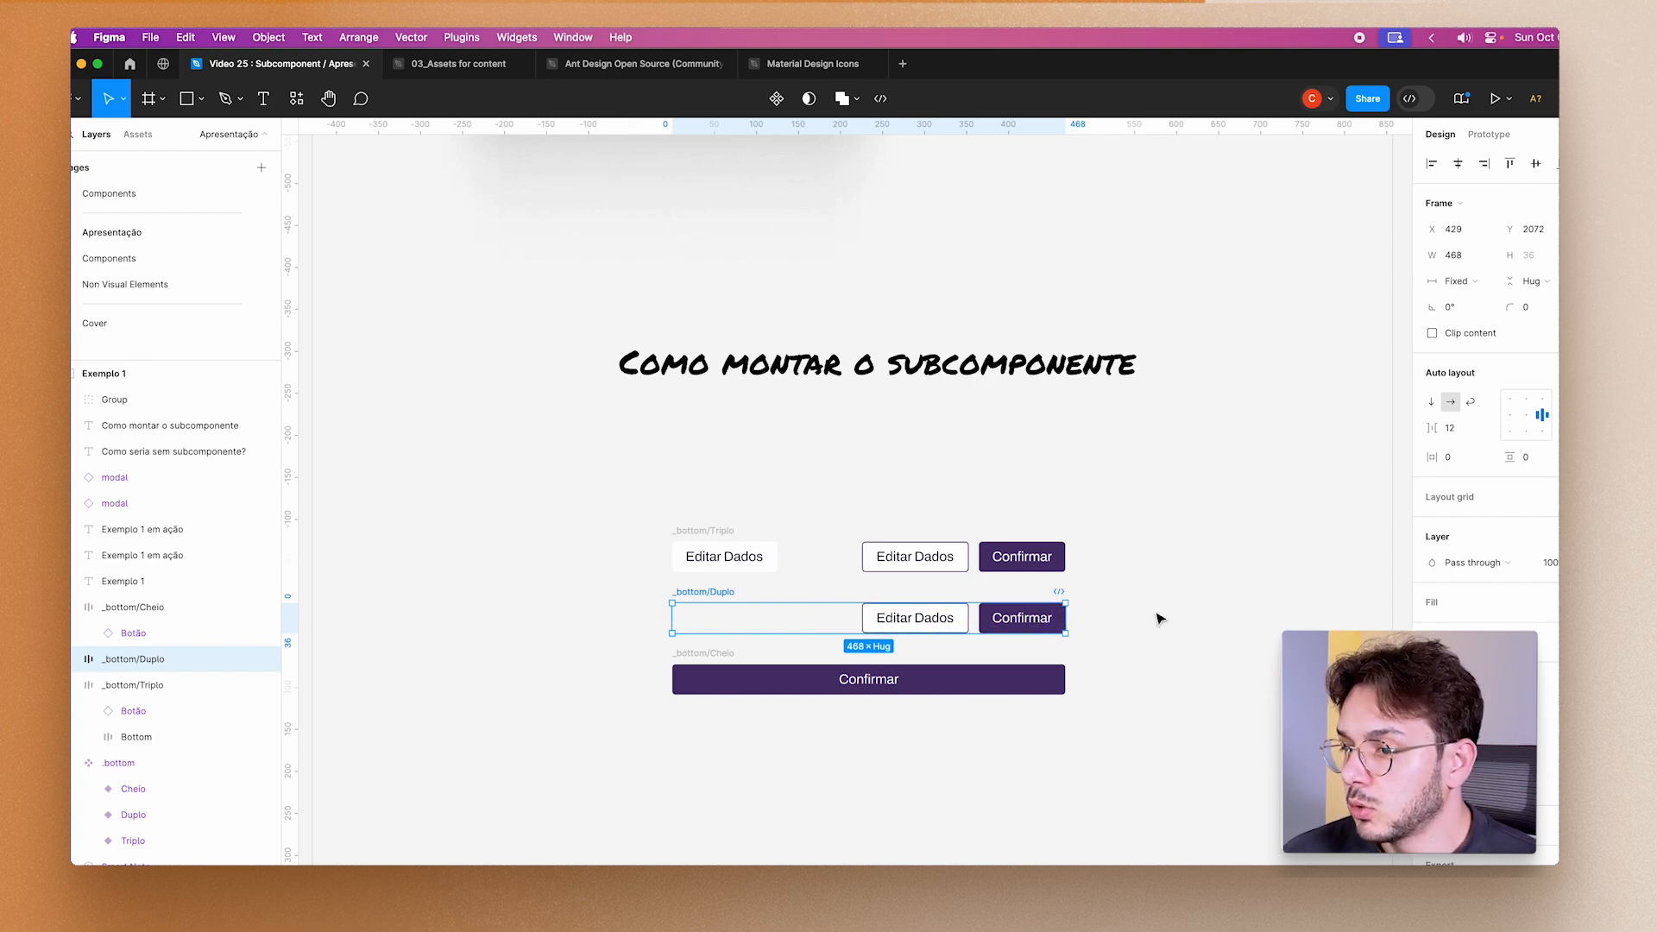
left_click(914, 660)
left_click(712, 654)
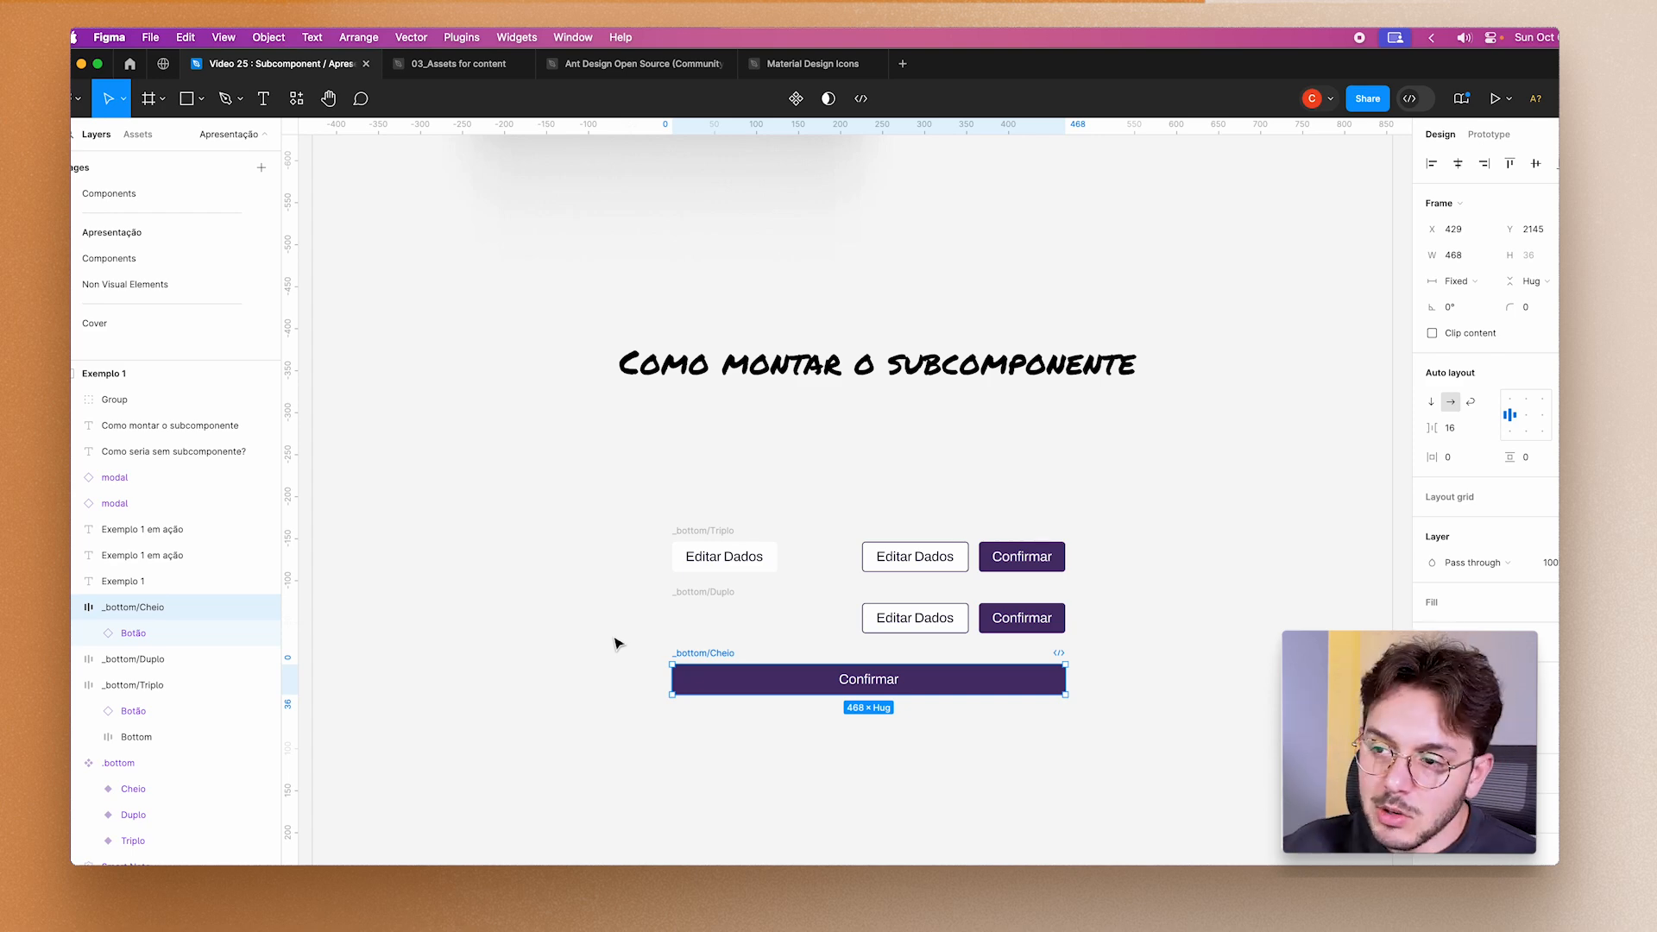
left_click(132, 633)
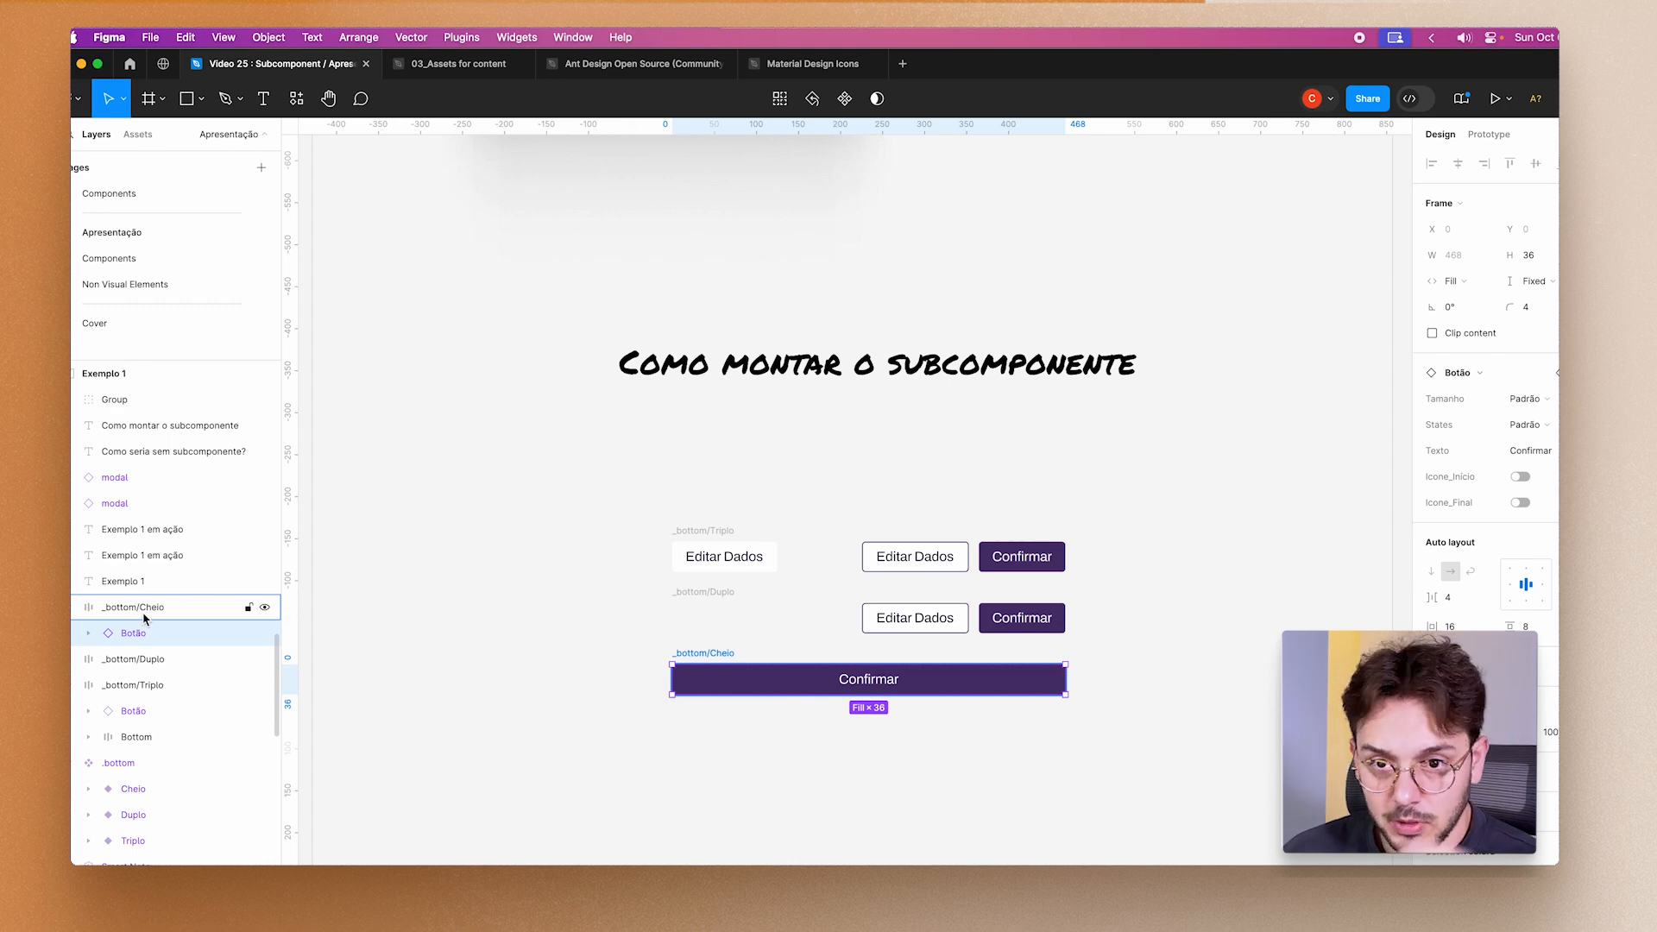
left_click(706, 596)
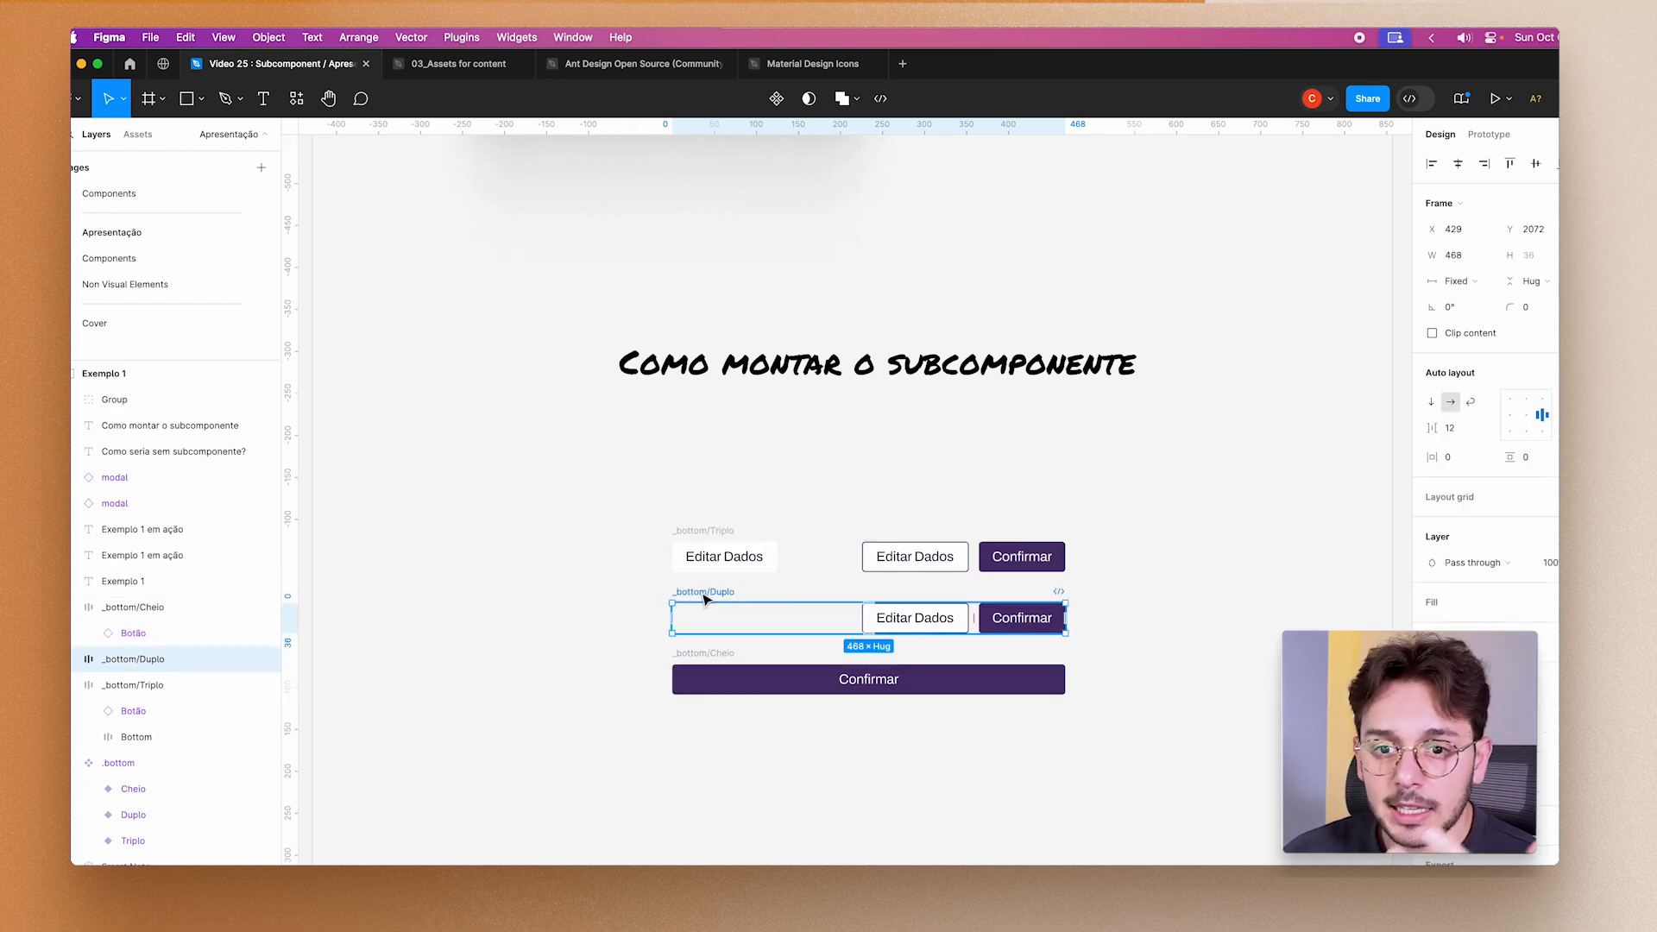
Combine the _bottom/Triplo, _bottom/Duplo and _bottom/Cheio frames into one component set.
left_click(572, 478)
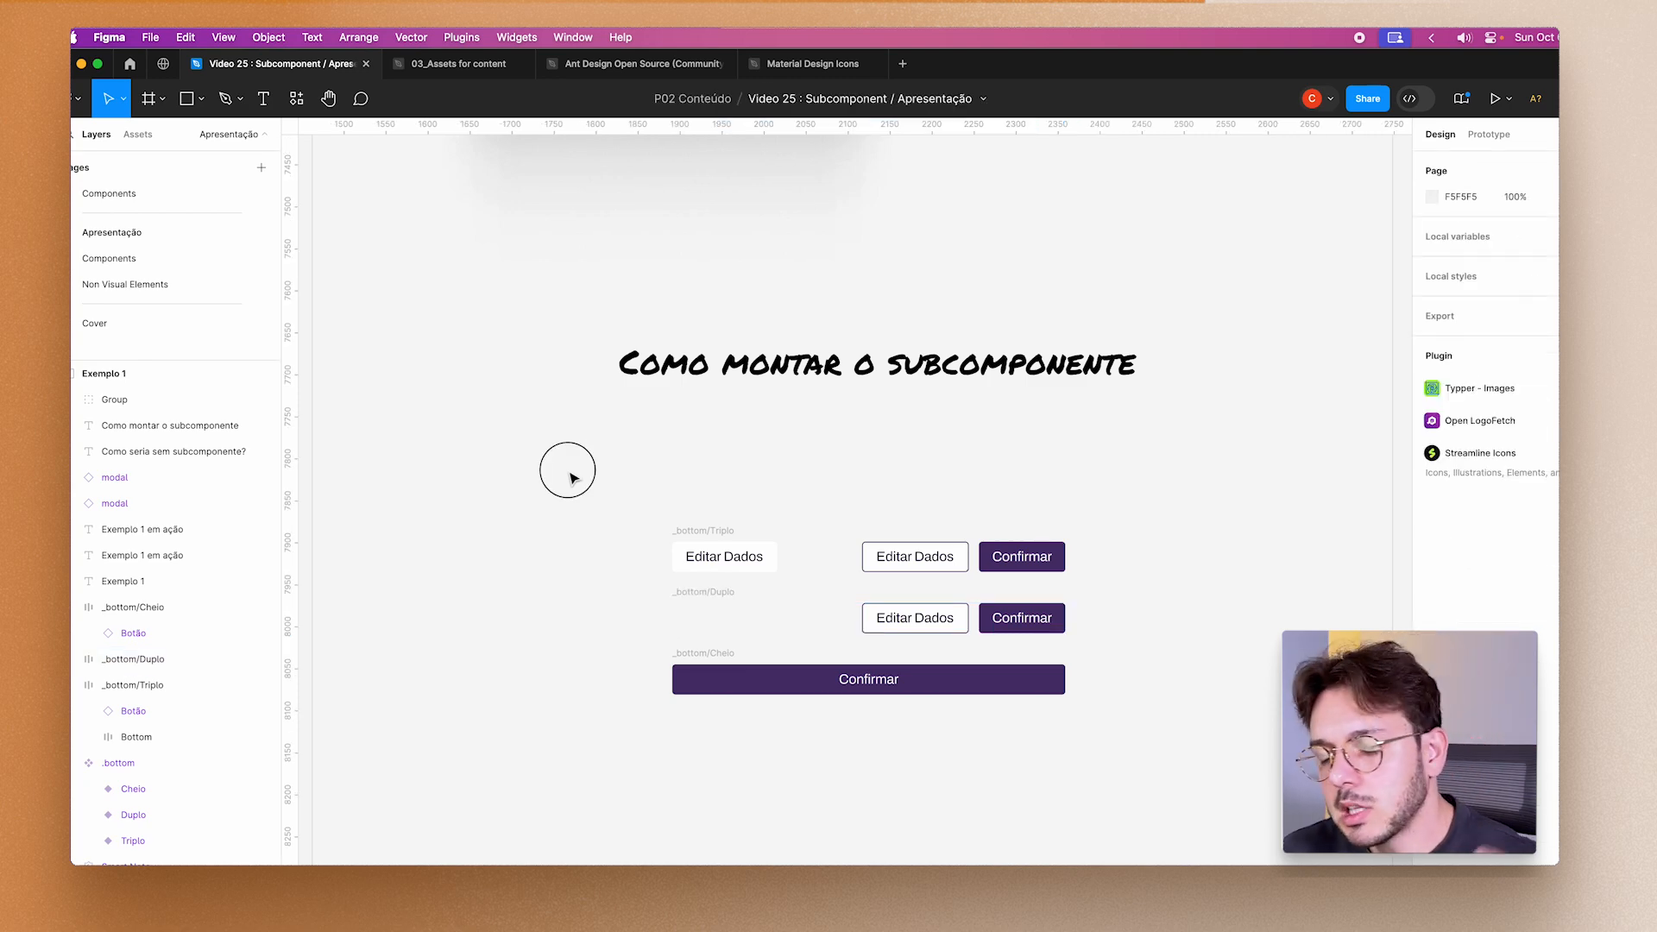
left_click_drag(568, 471, 796, 649)
left_click_drag(1199, 812, 1198, 812)
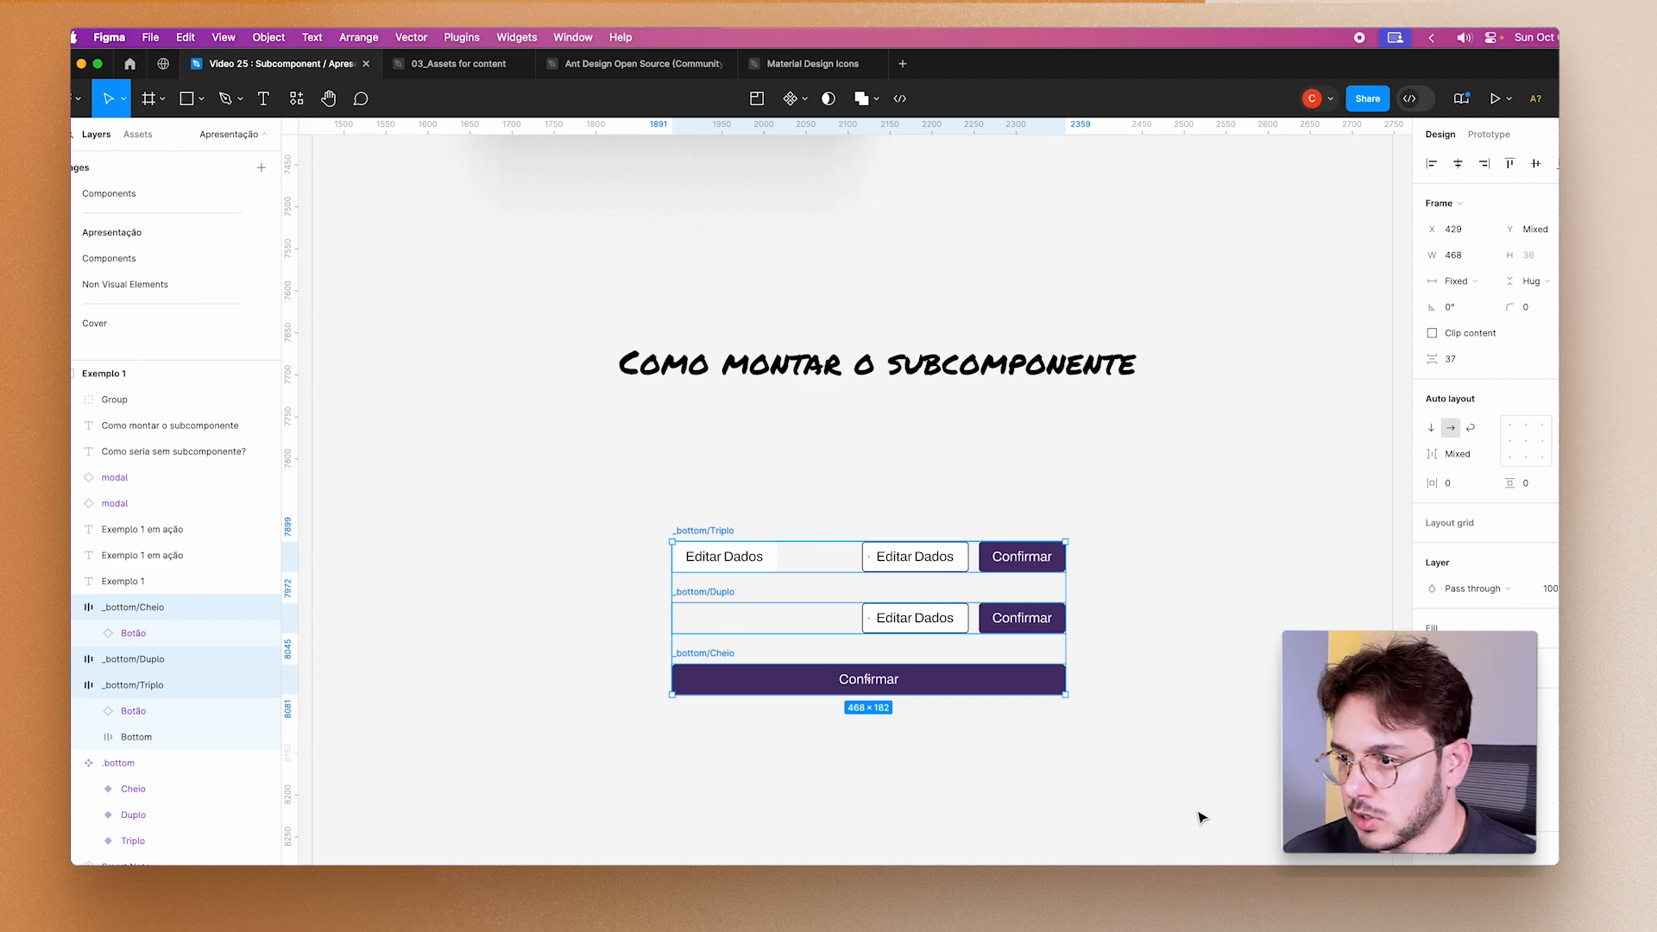
left_click(807, 101)
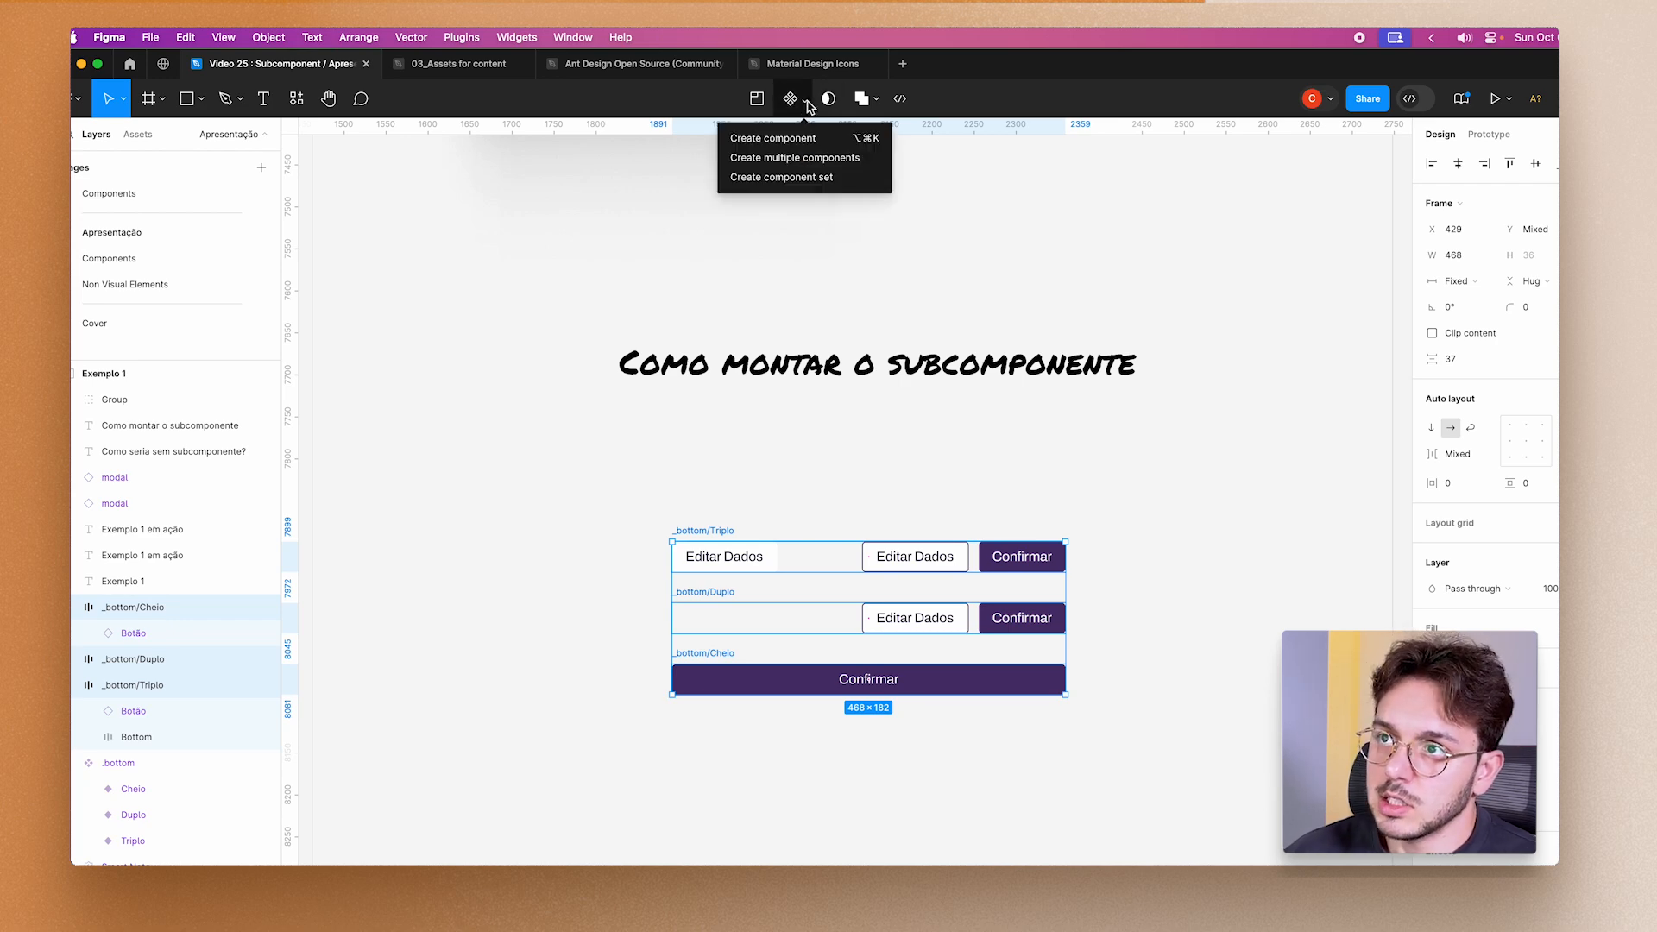
left_click(820, 177)
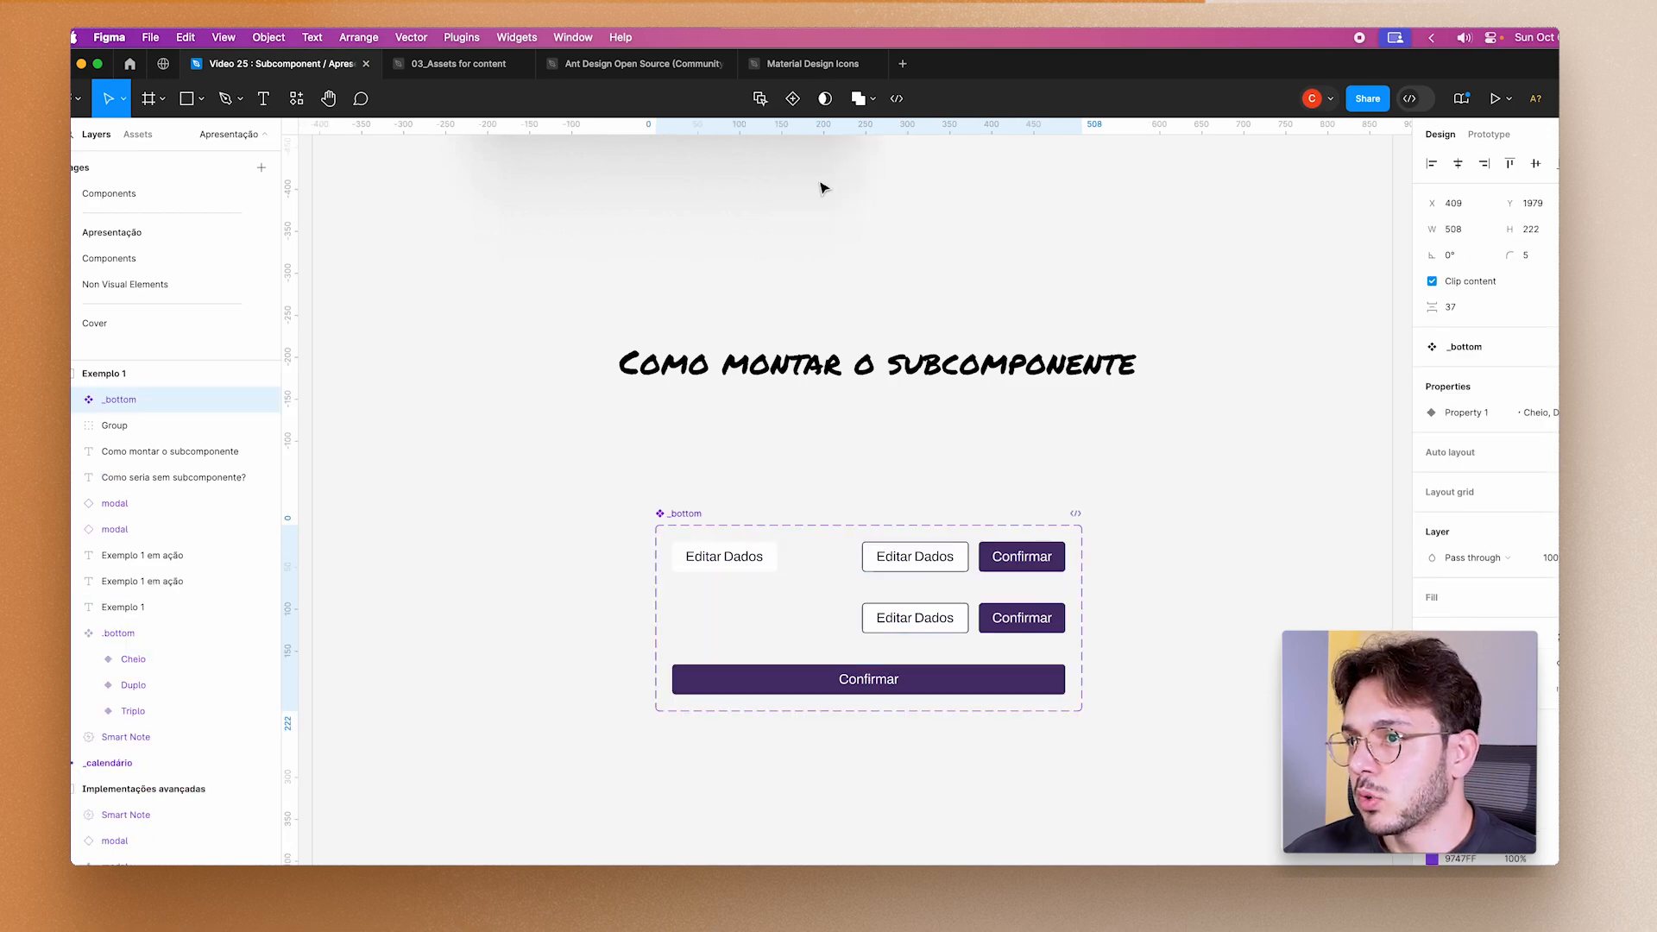
left_click(1210, 575)
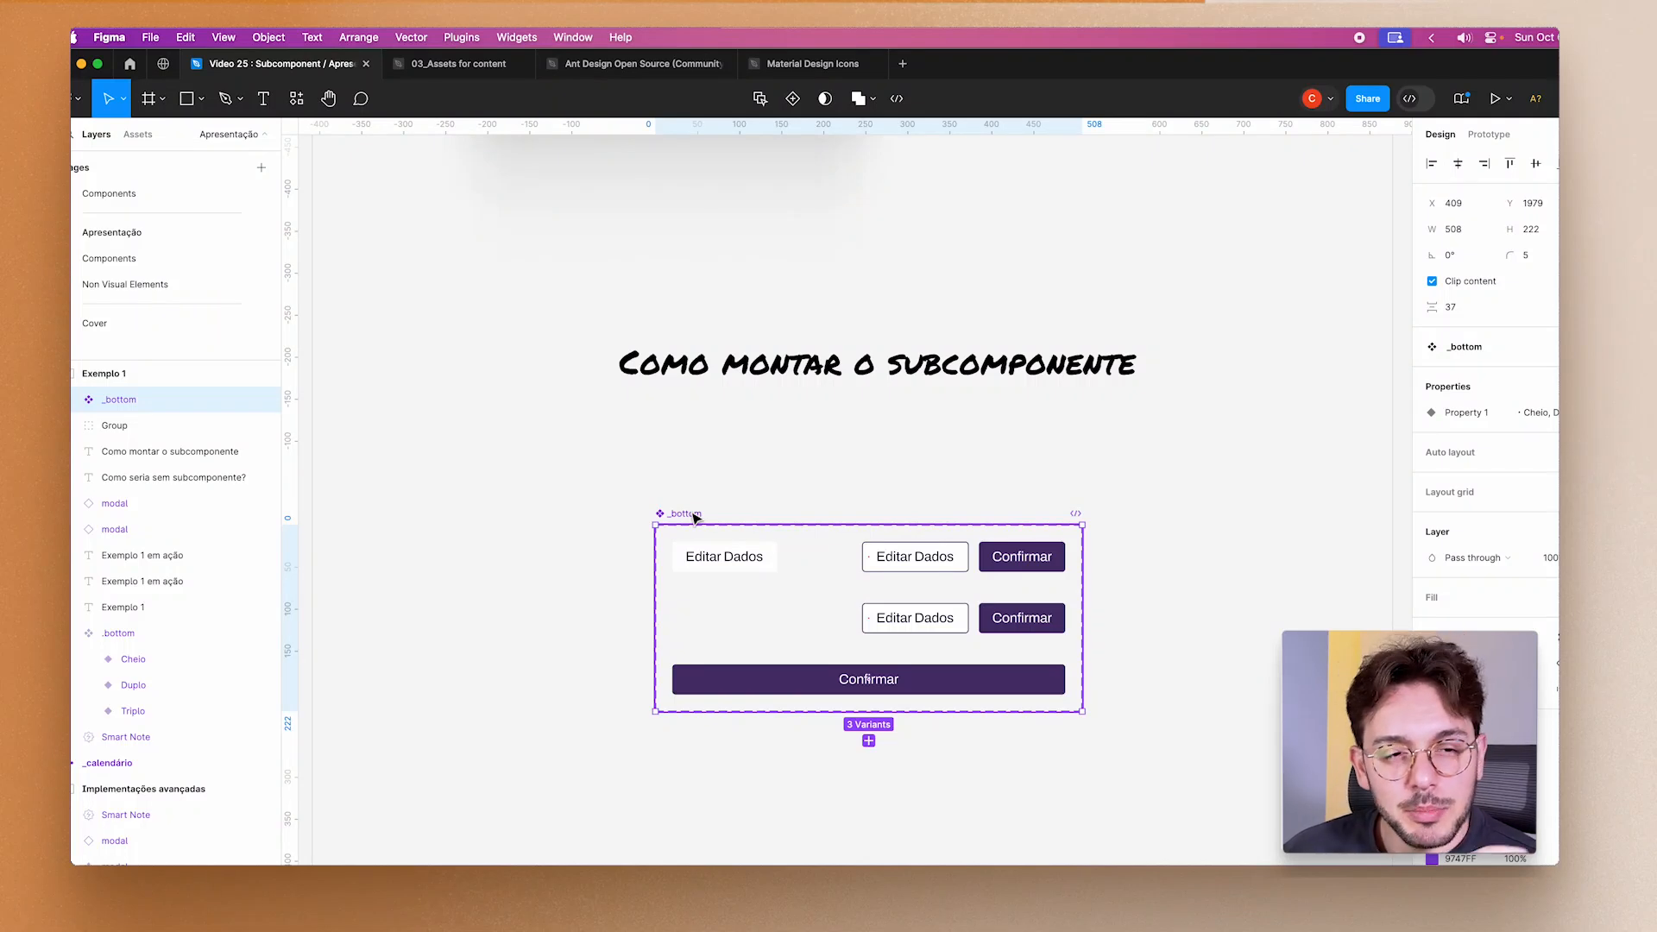
Rename the new set's variant property to Variantes and order its values as Triplo, Duplo, Cheio.
double_click(1471, 413)
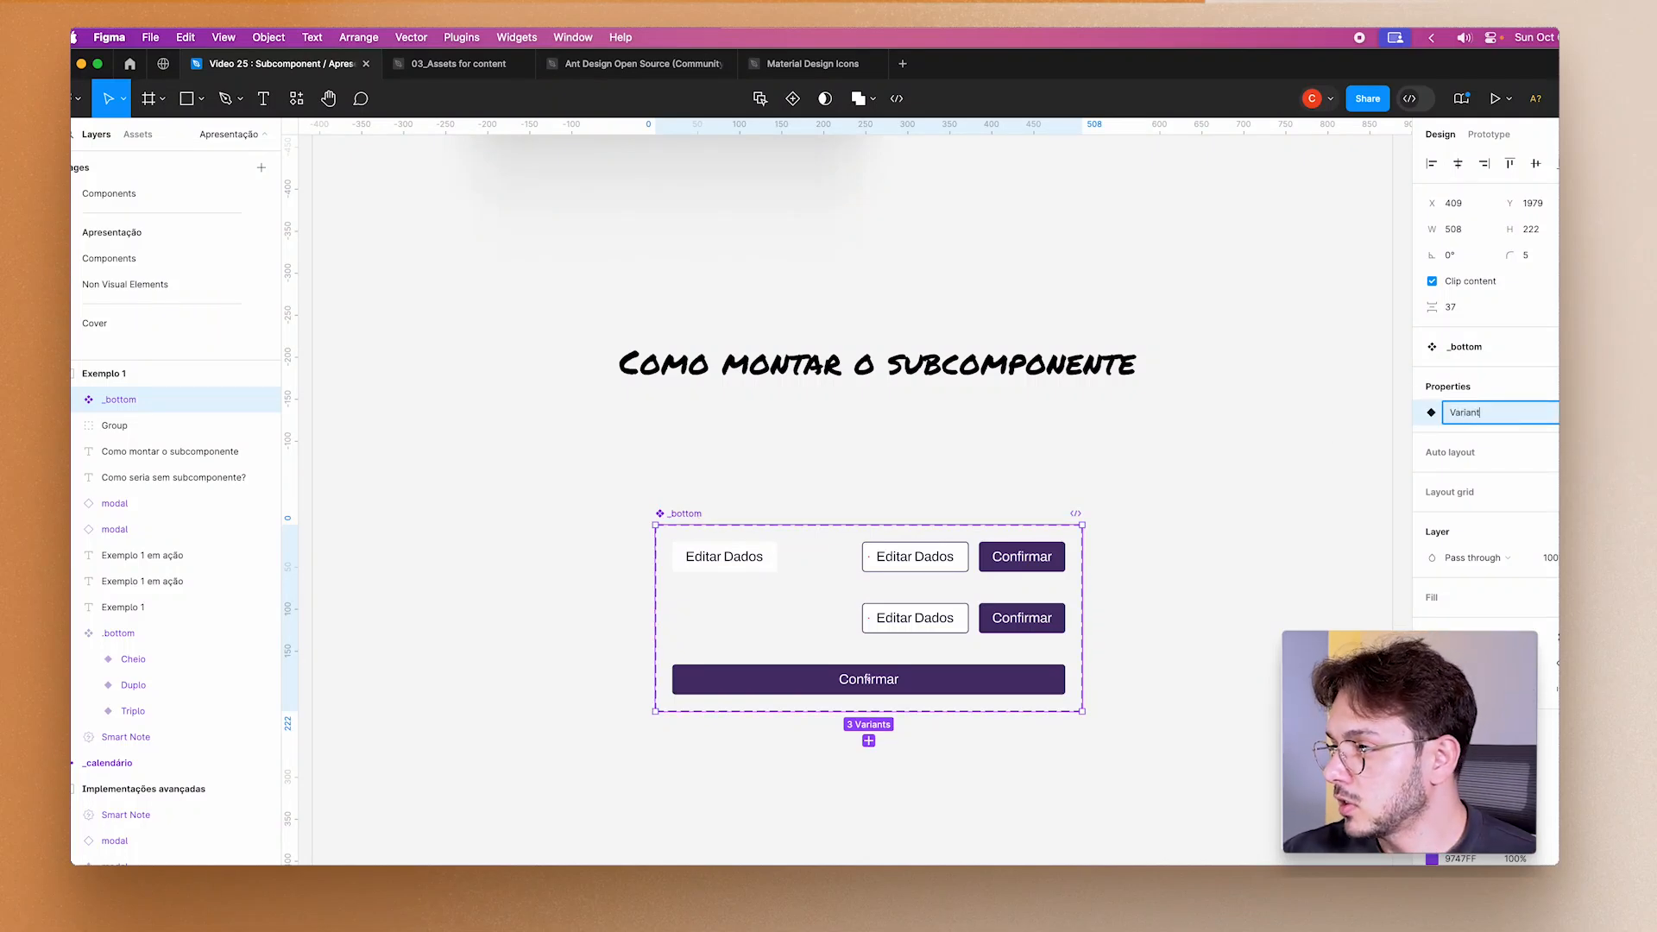
key("Return")
left_click(1476, 413)
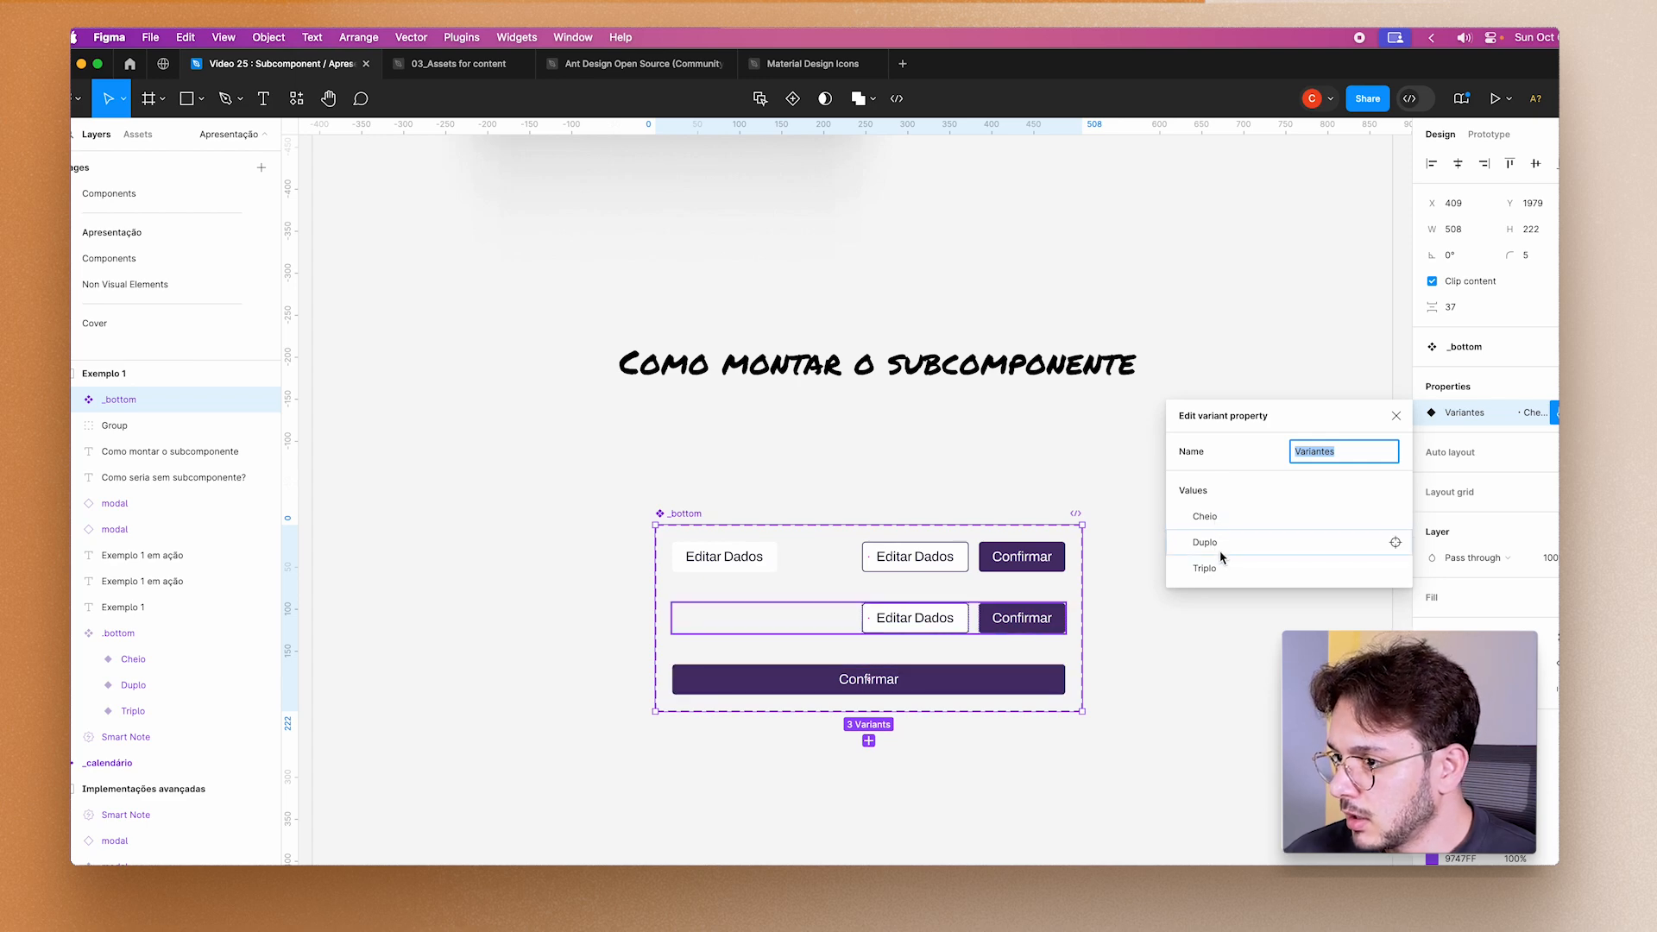
left_click_drag(1179, 516, 1188, 580)
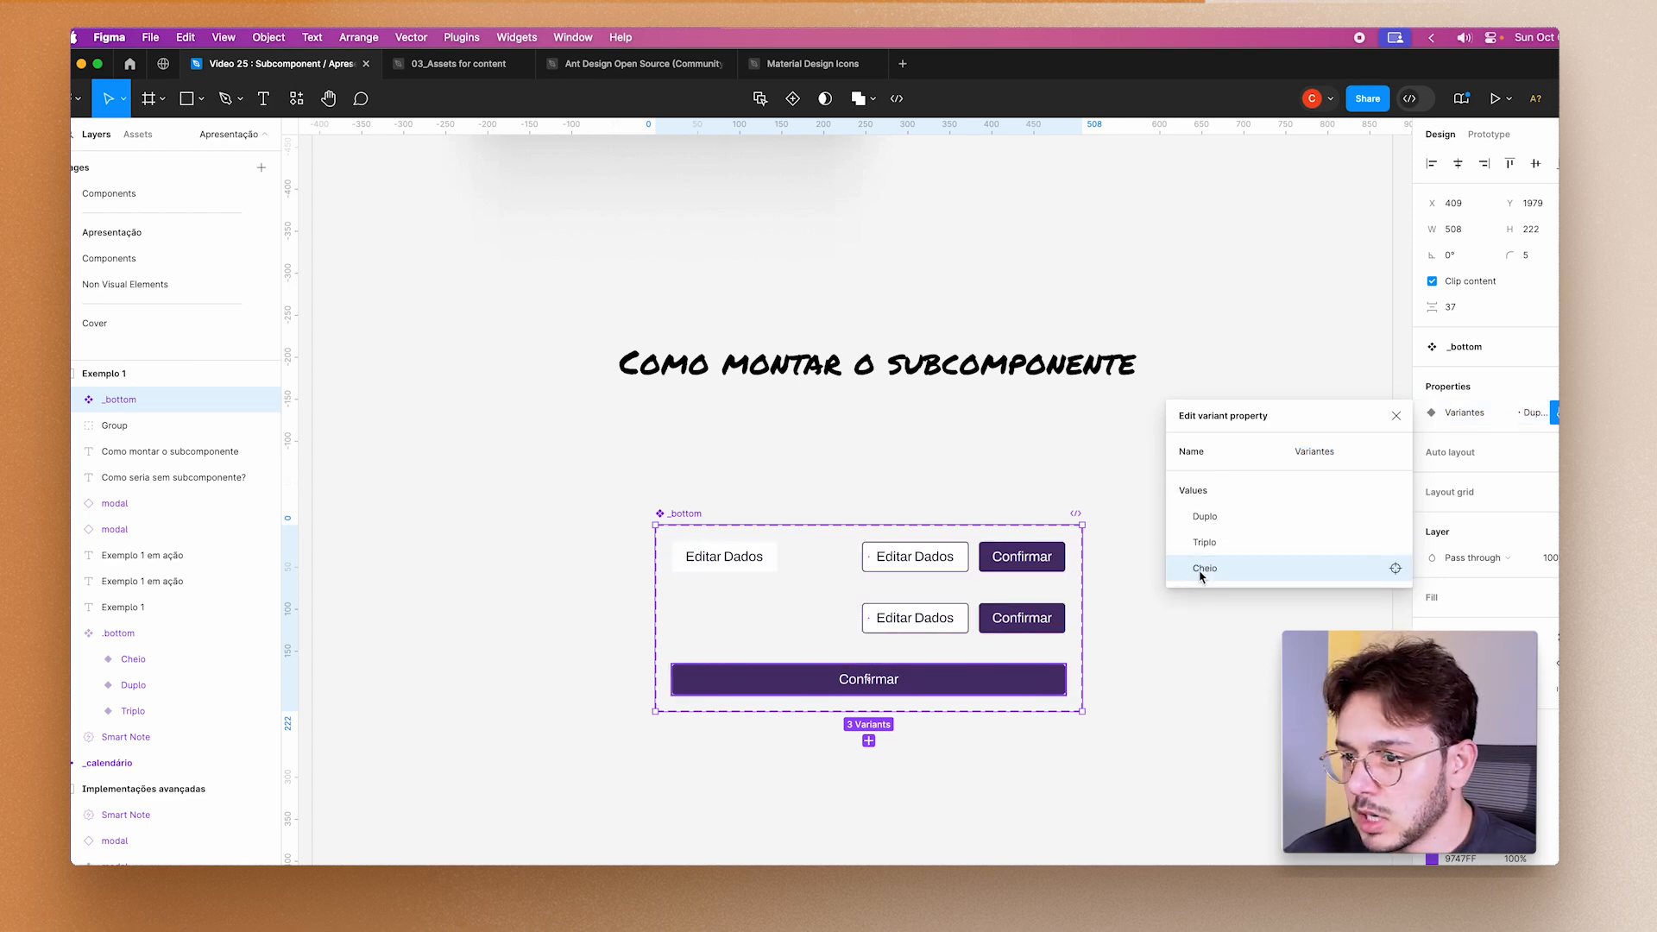
left_click_drag(1183, 547, 1184, 515)
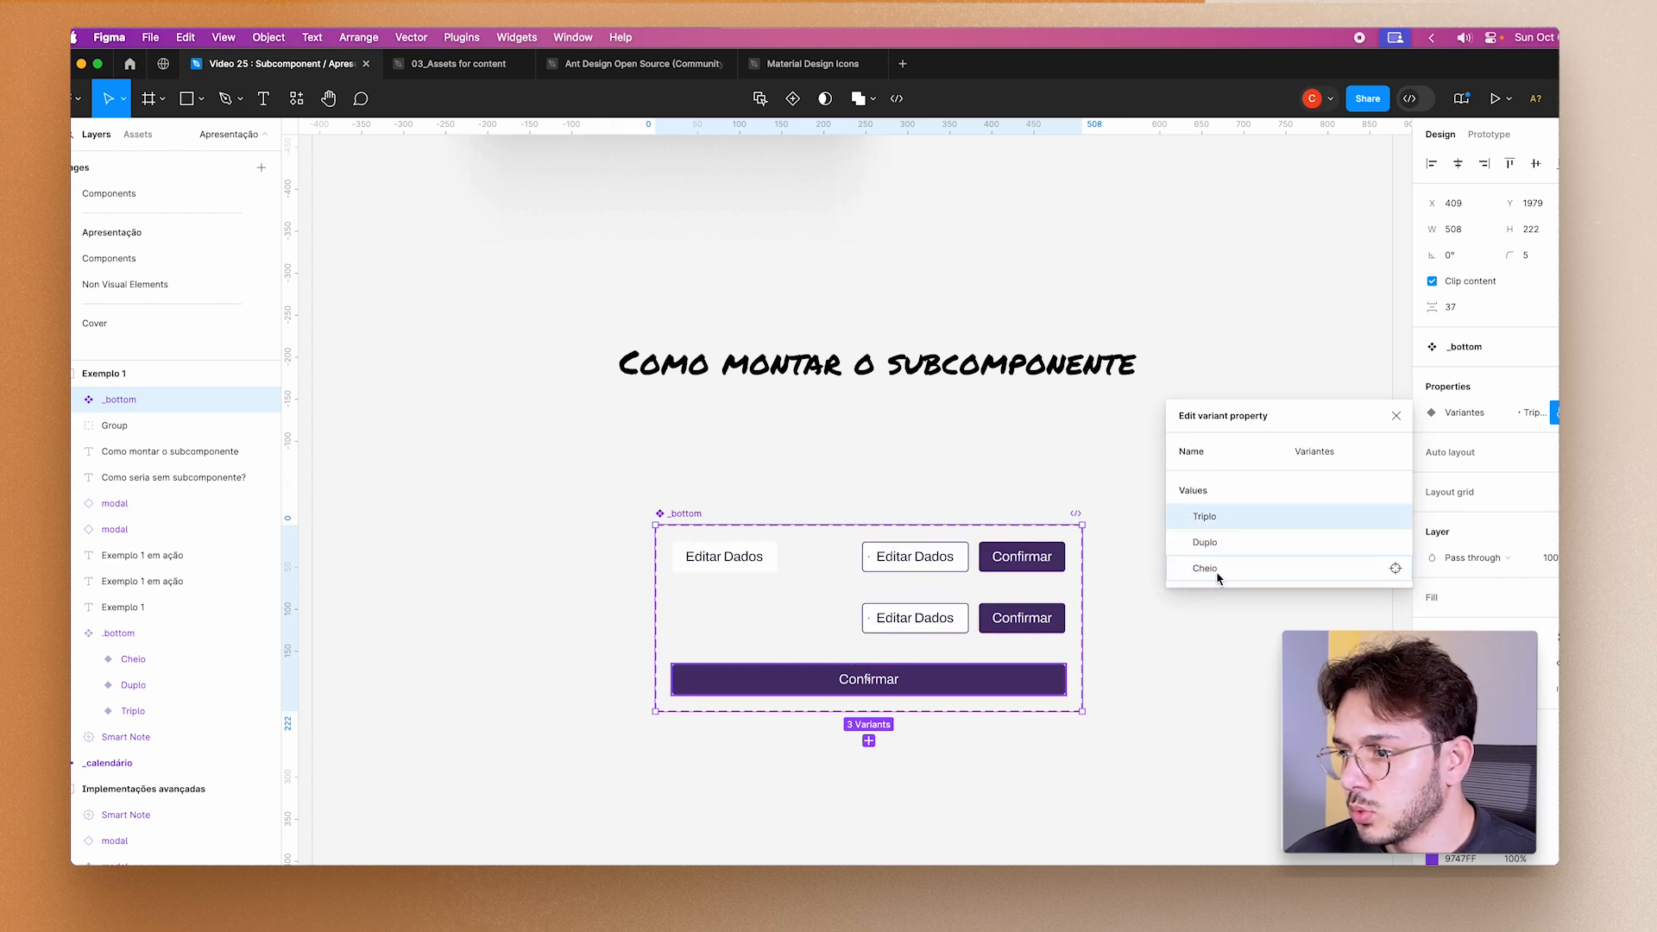
left_click(821, 477)
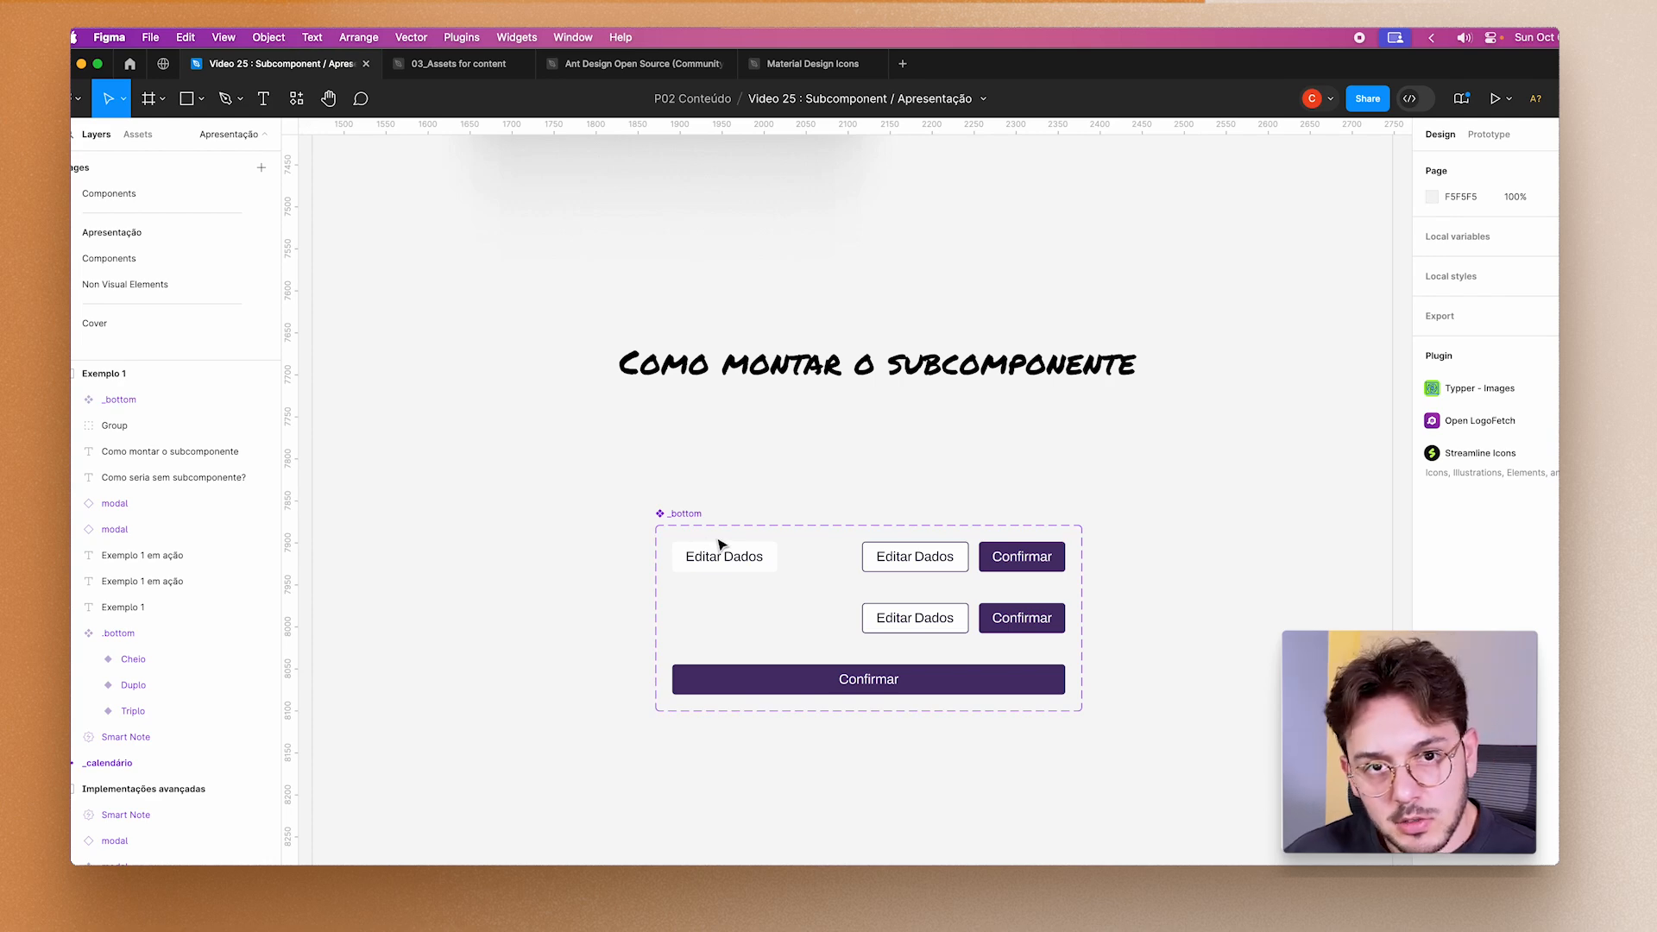
Delete the old .bottom button row from the main modal component under Implementações avançadas.
left_click(1124, 433)
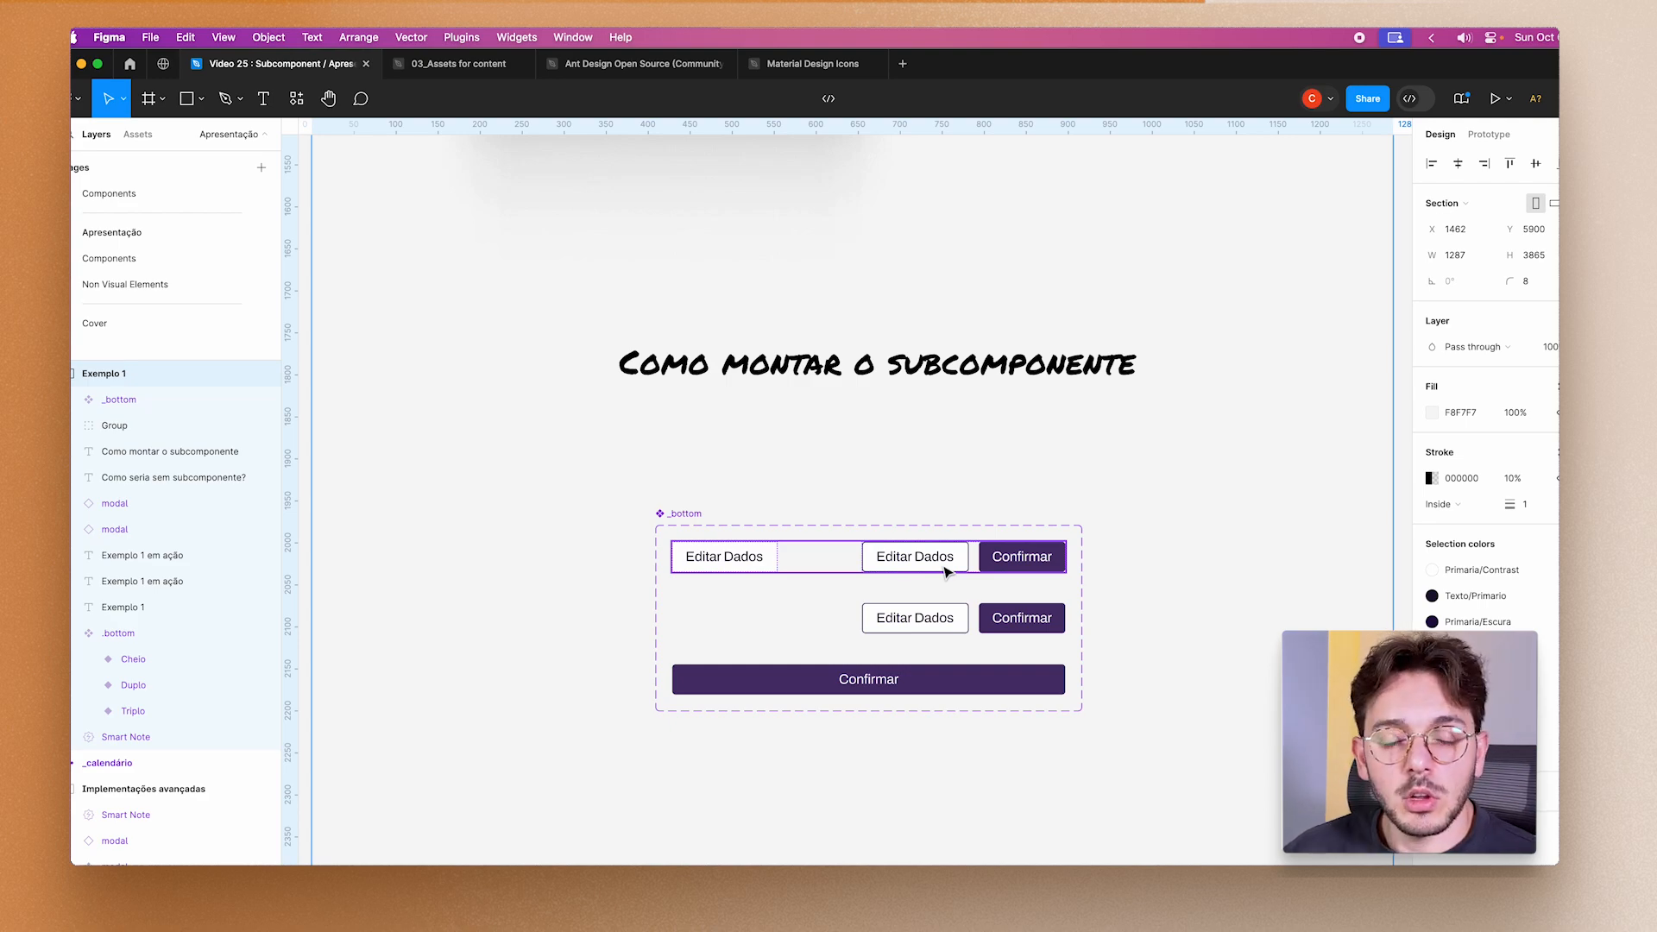
left_click(946, 571)
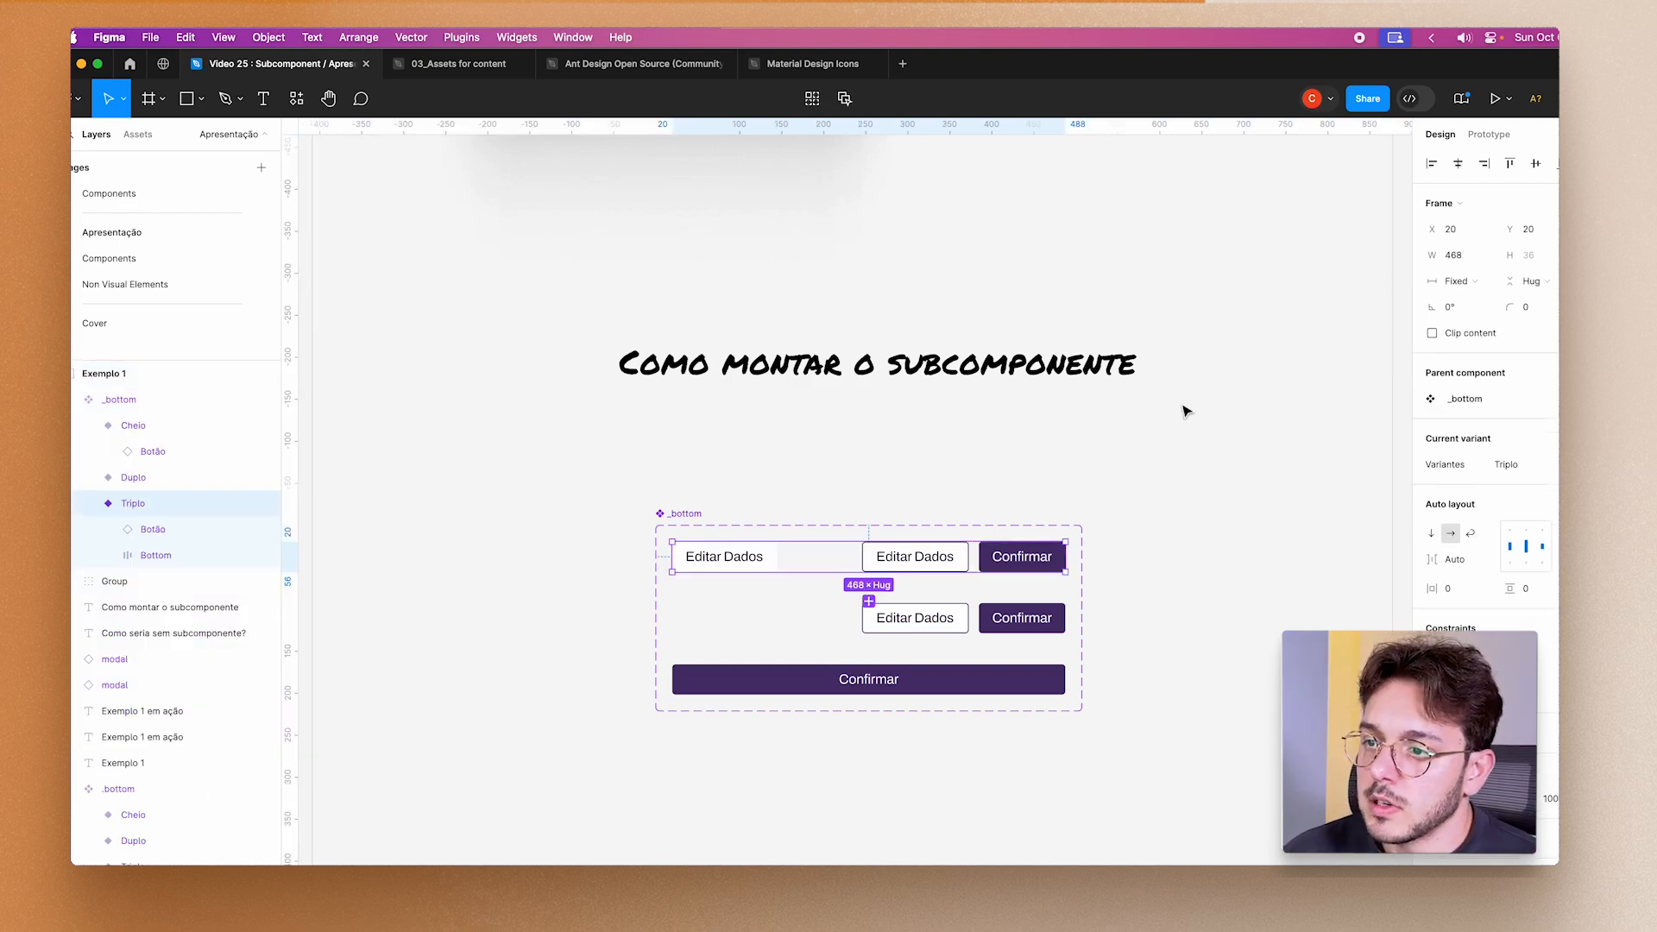
scroll(1178, 487, "down", 3)
scroll(1180, 499, "down", 5)
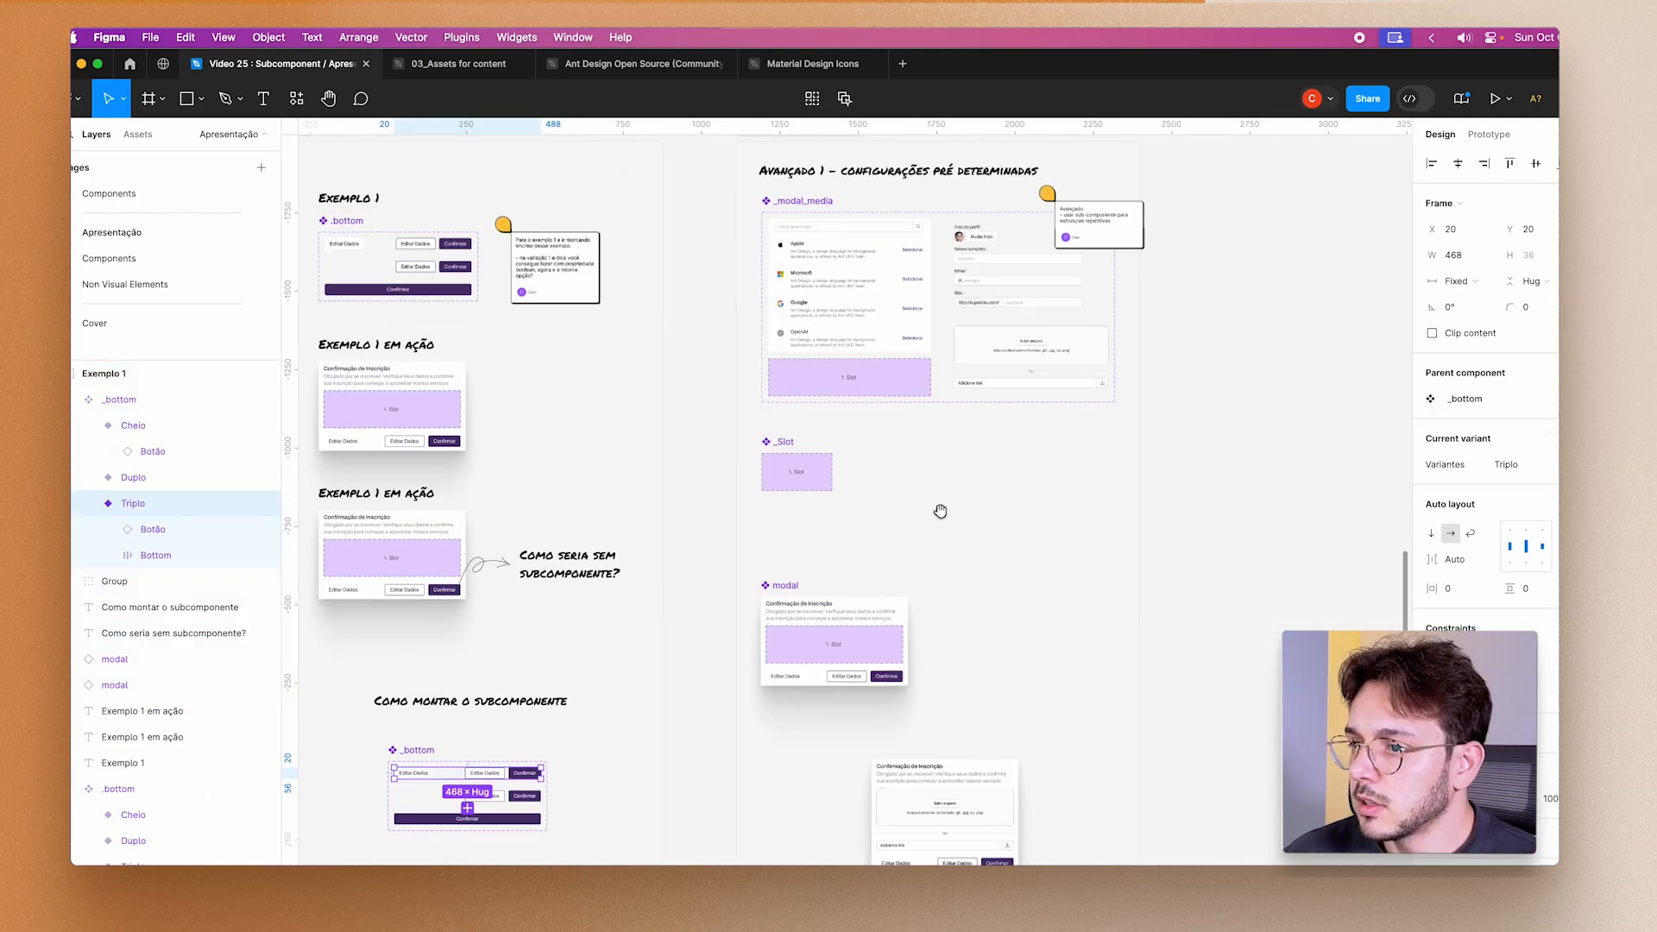
scroll(740, 599, "up", 10)
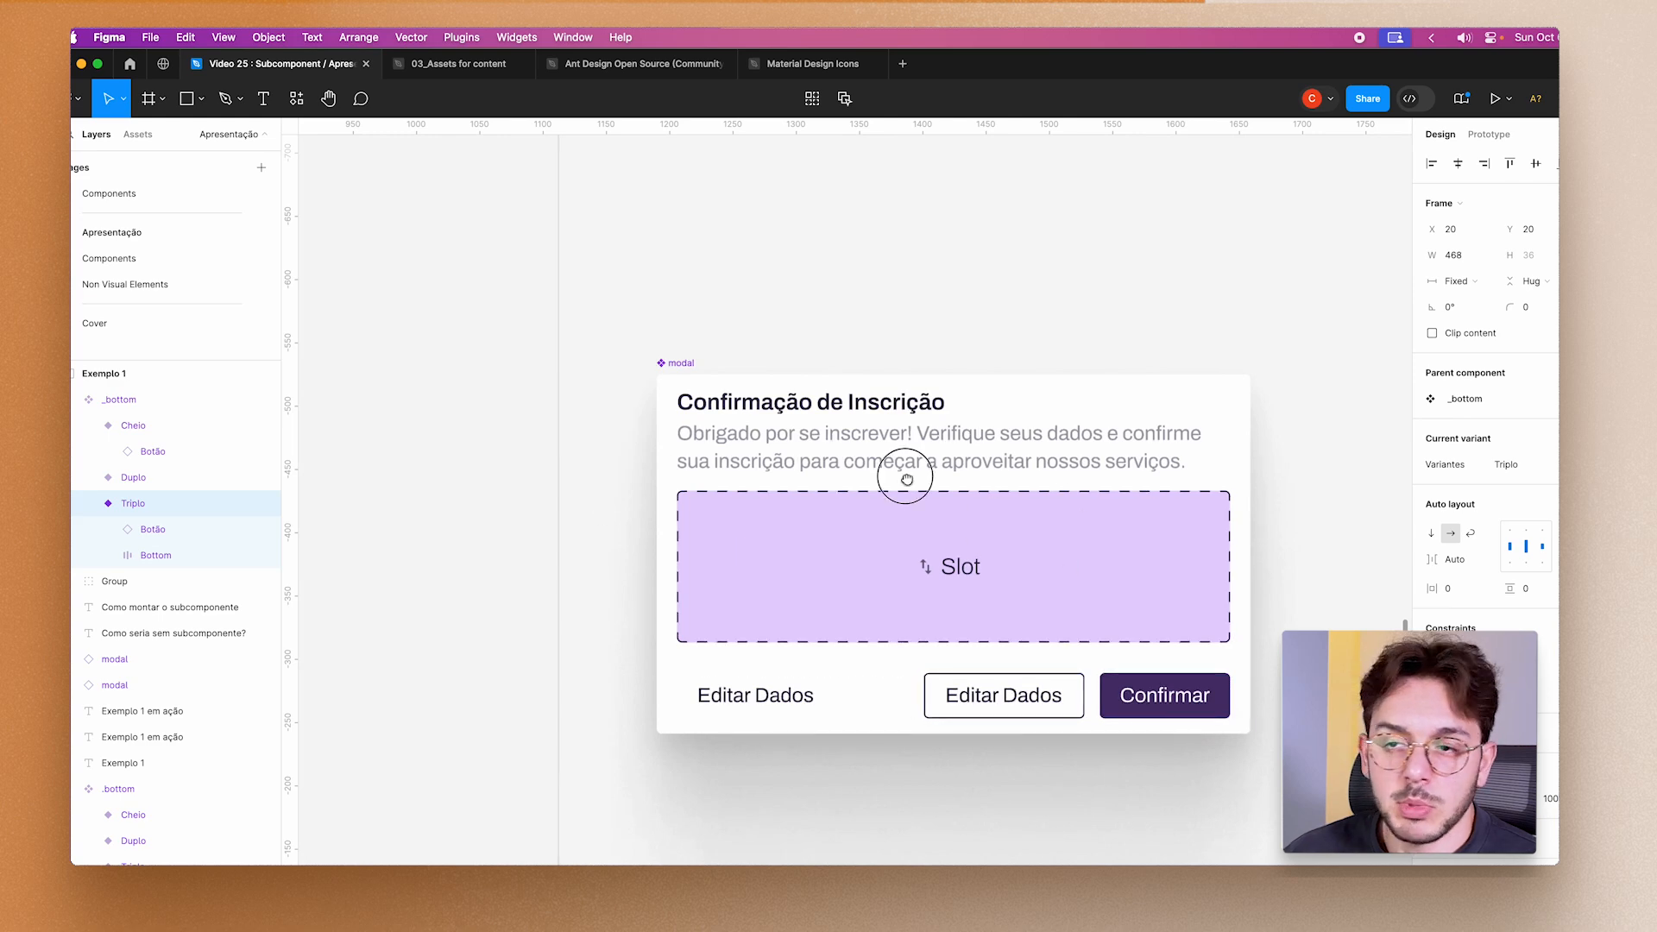
scroll(897, 458, "right", 3)
scroll(897, 457, "down", 2)
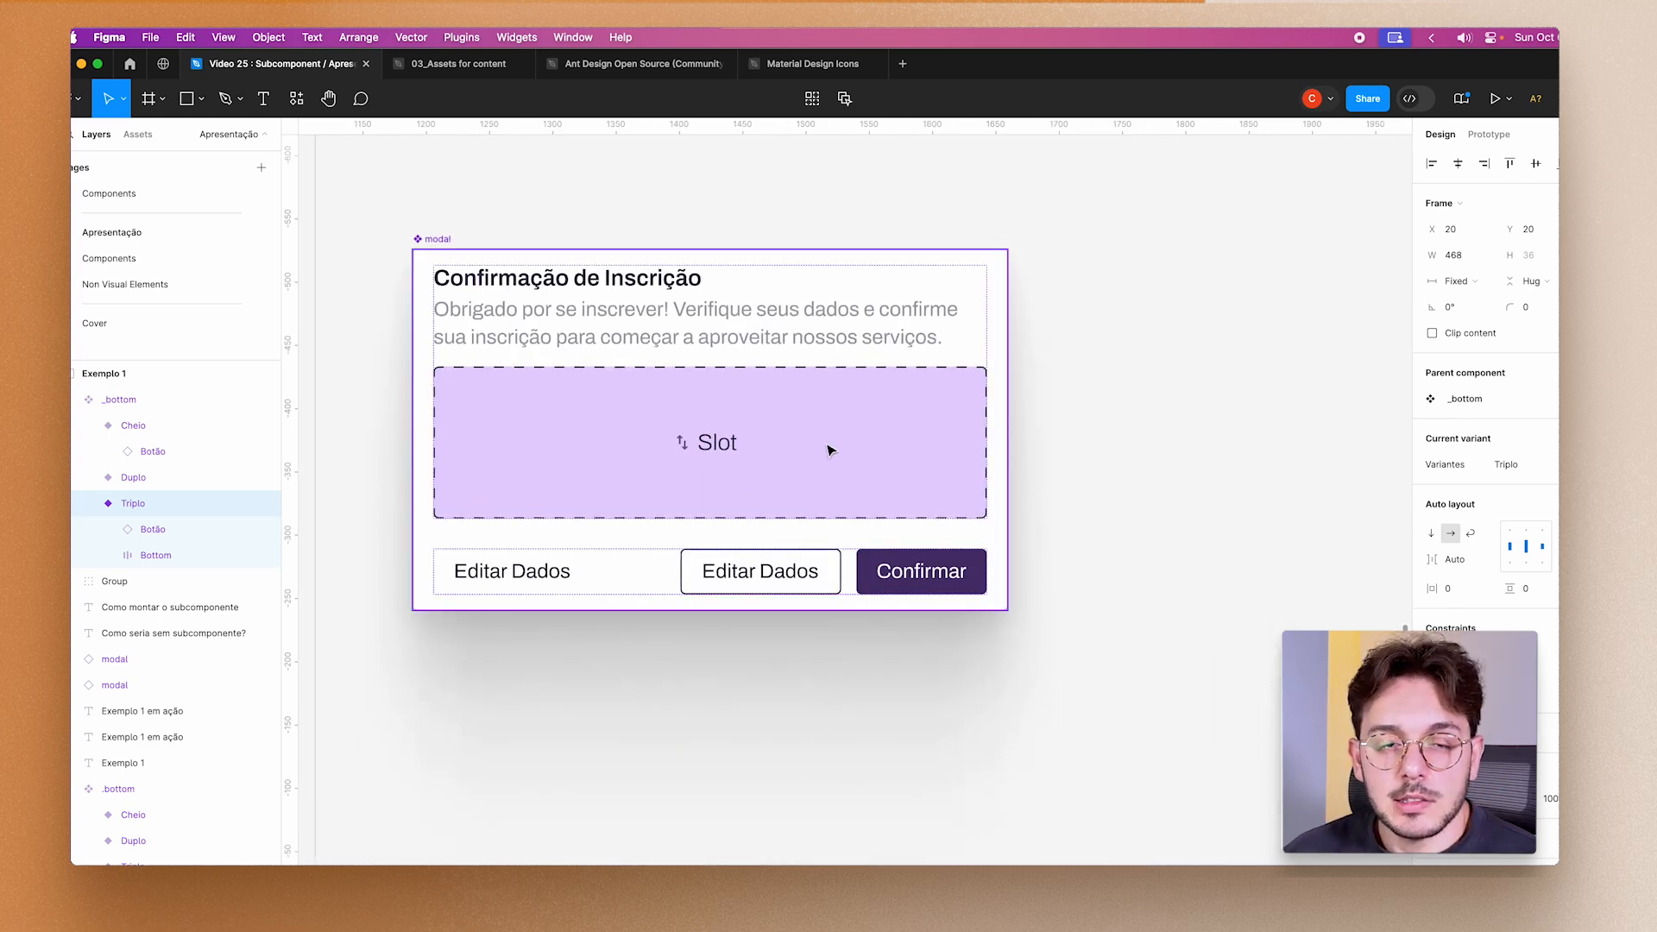
left_click(449, 241)
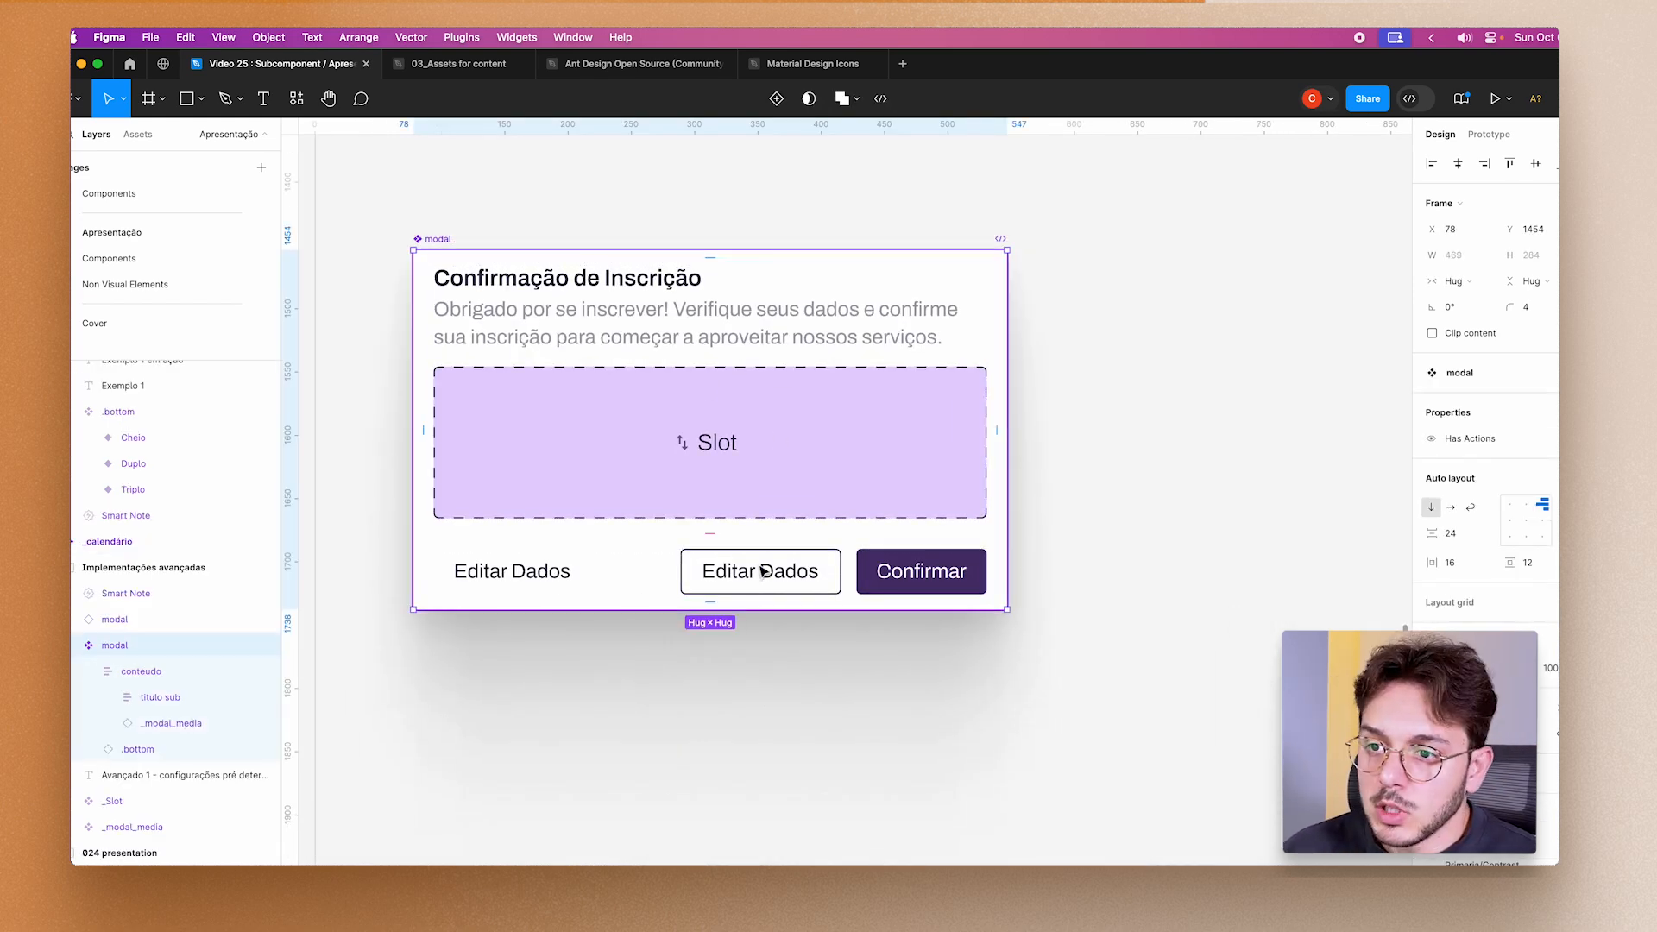
left_click(755, 593)
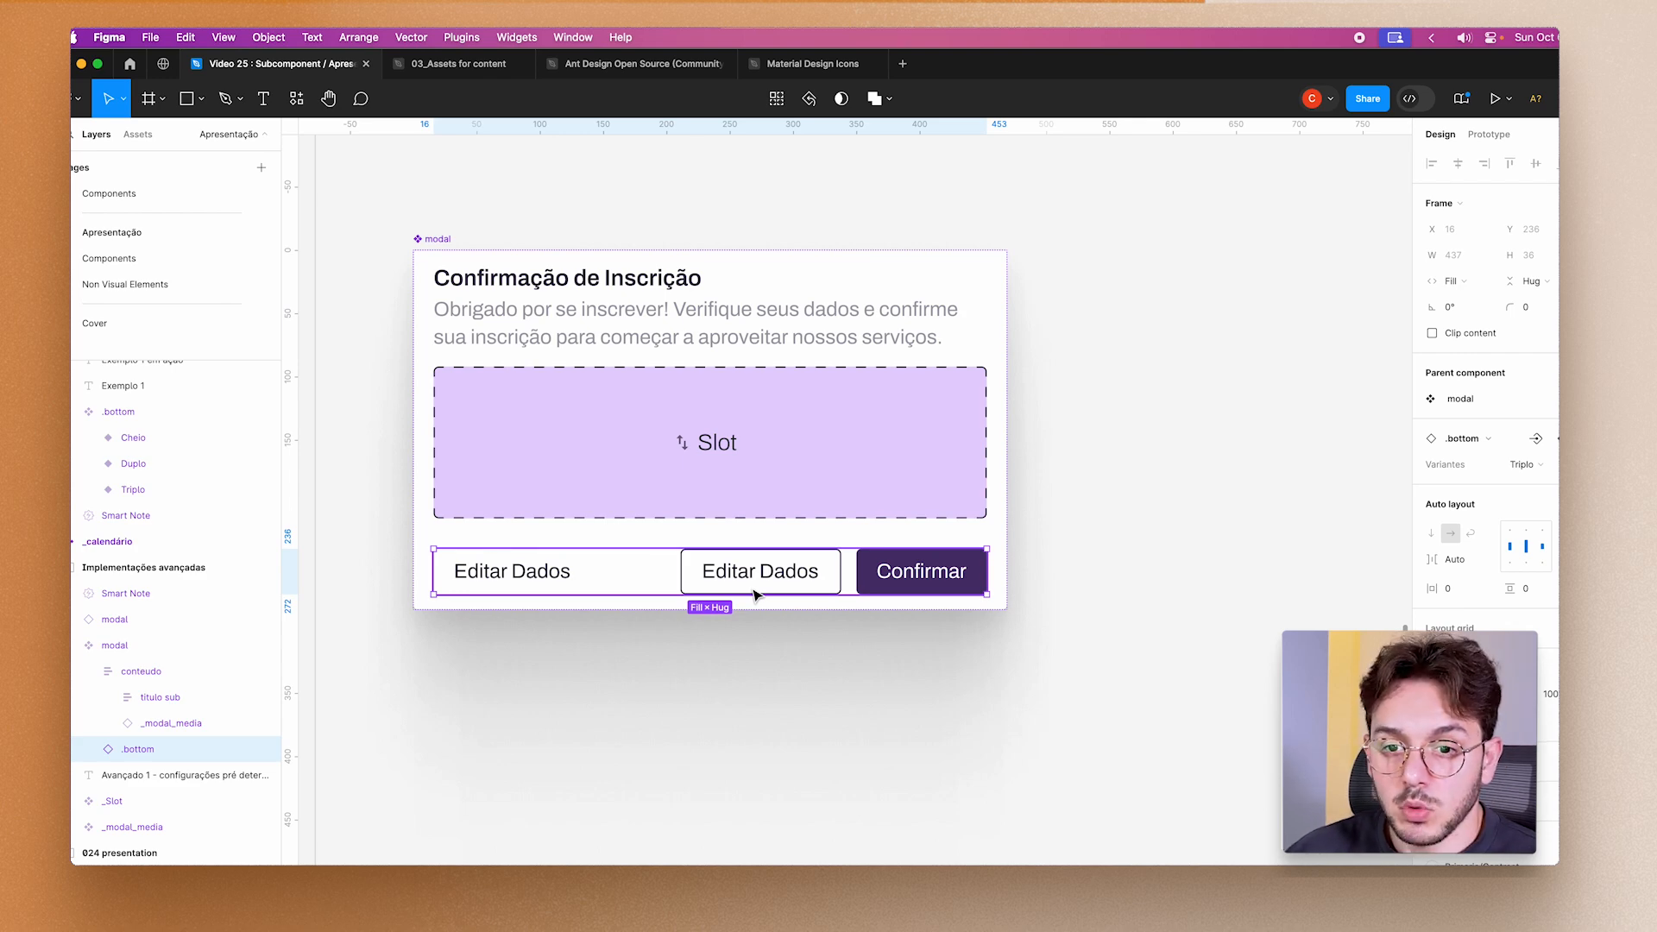
key("Delete")
Rename the new _bottom component set to _footer.
scroll(760, 578, "down", 5)
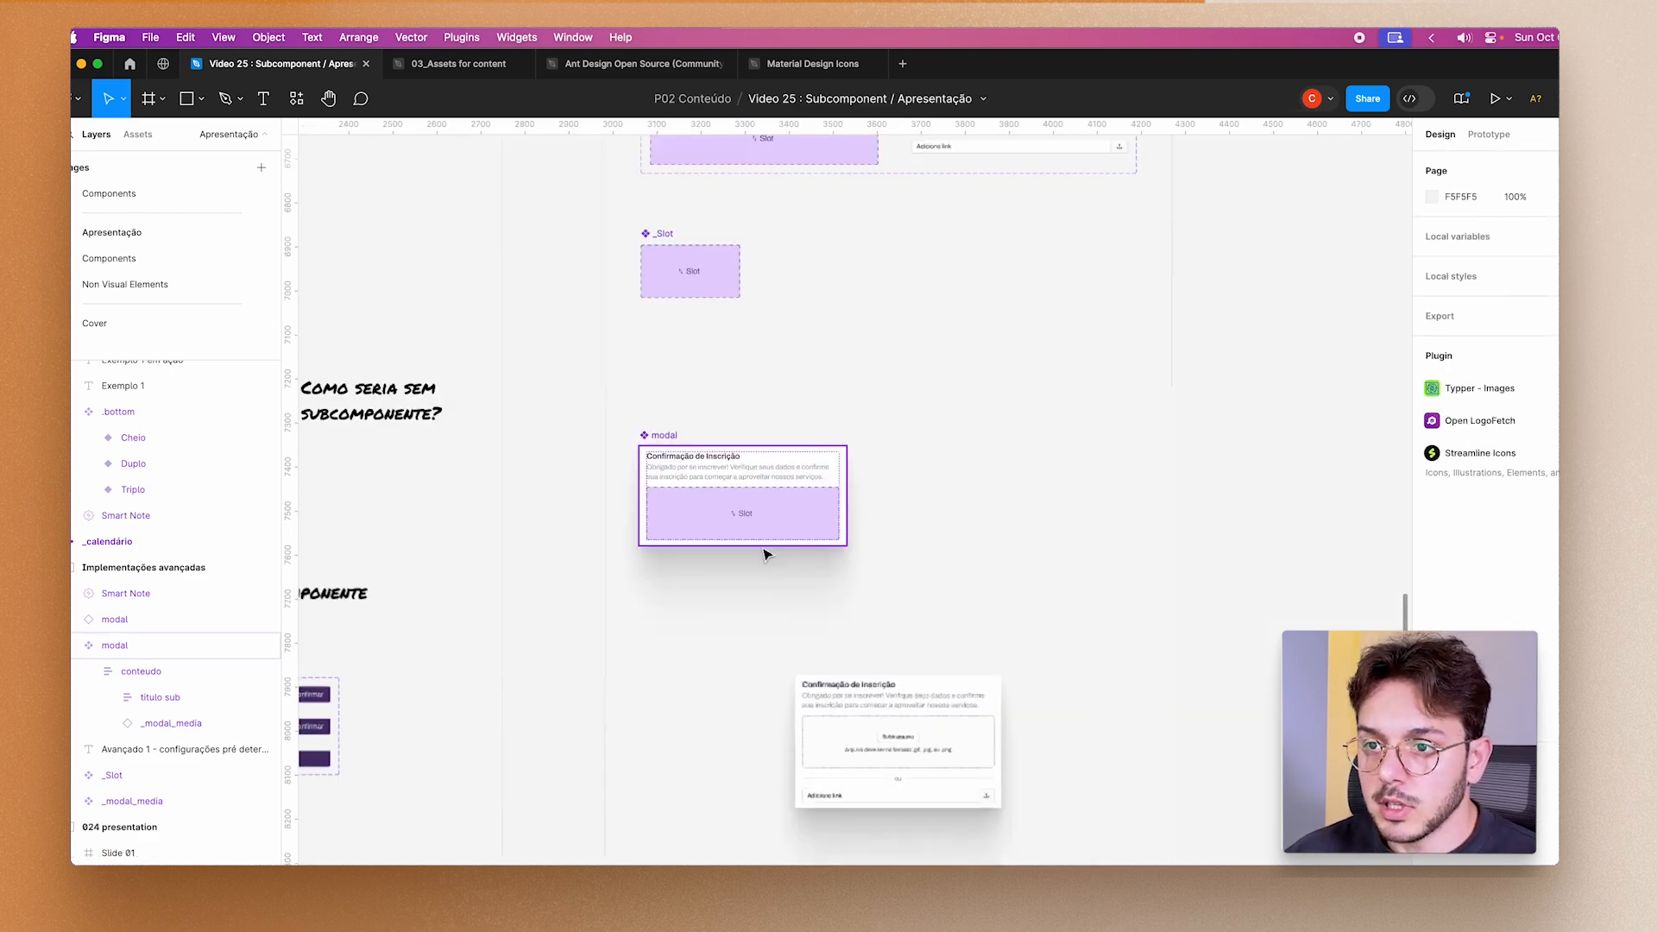
scroll(732, 681, "left", 5)
scroll(732, 681, "left", 3)
scroll(733, 681, "down", 6)
double_click(744, 164)
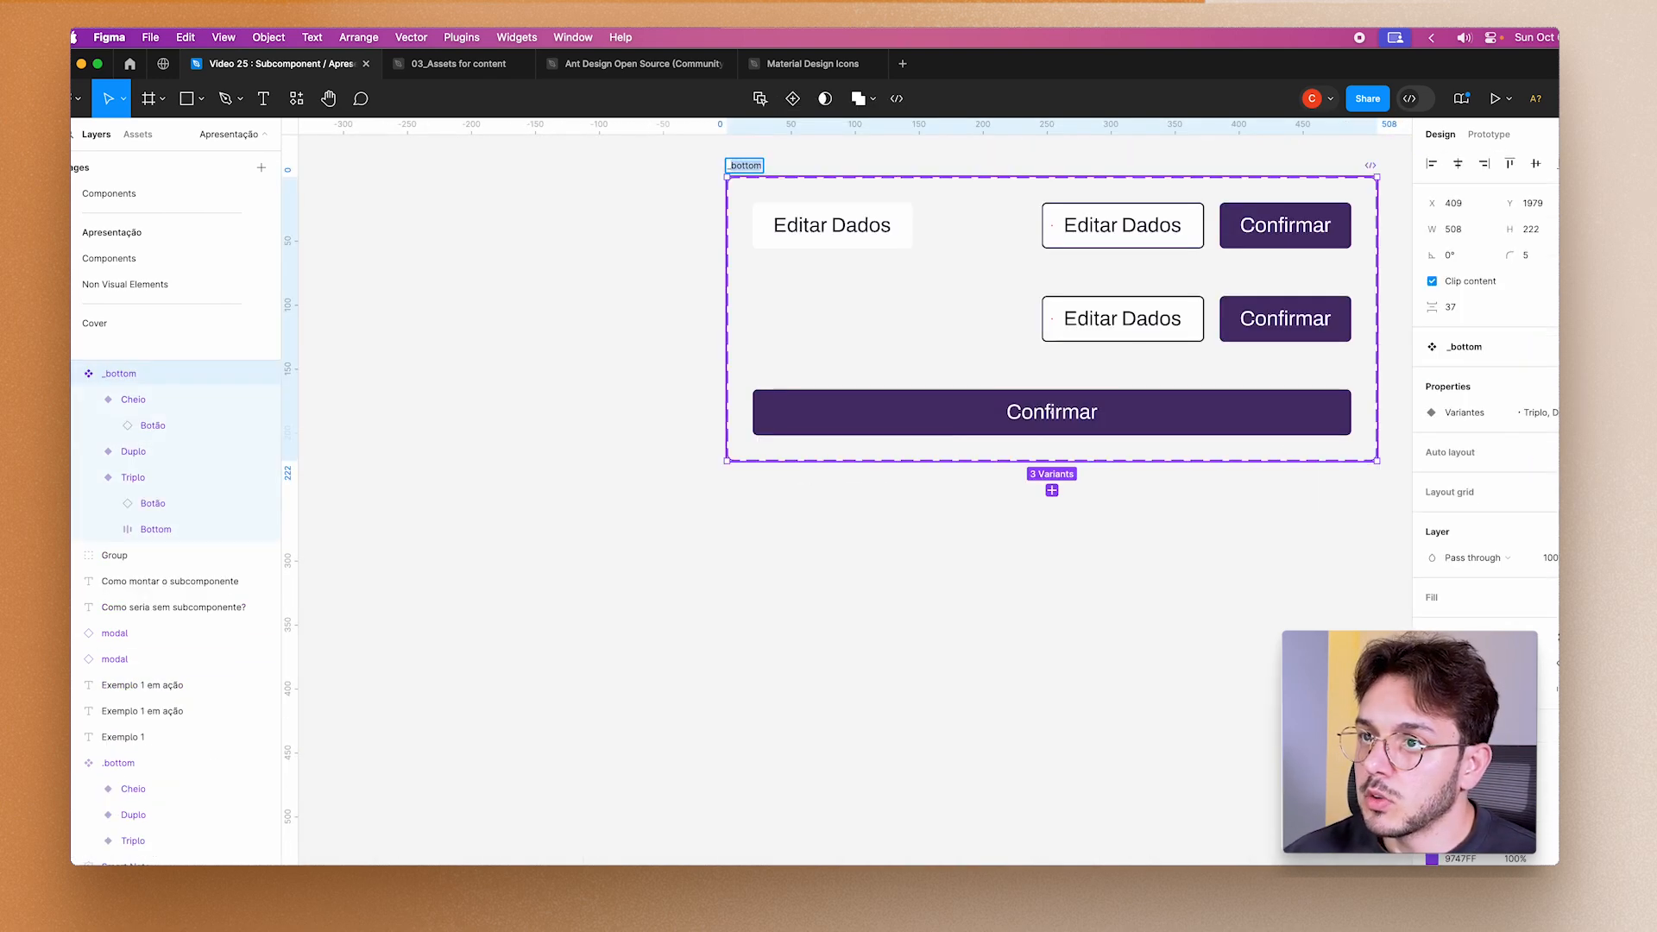
type("_footer")
key("Return")
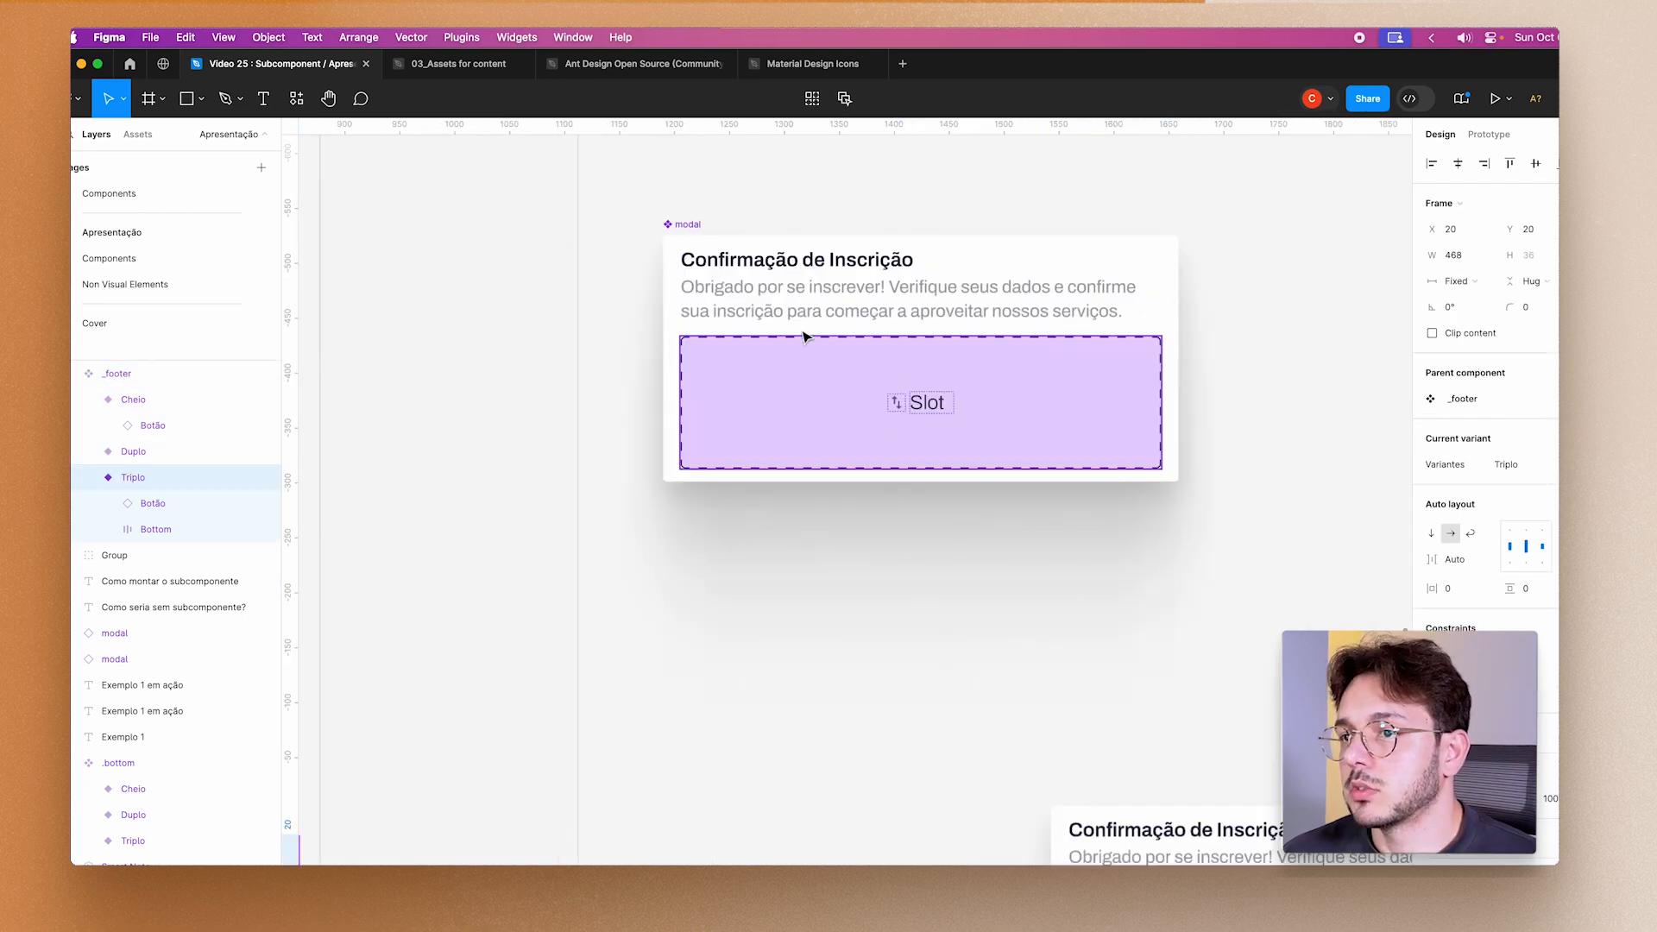
Paste the Triplo variant of _footer below the slot in the main modal component and set its width to Fill container.
left_click(703, 246)
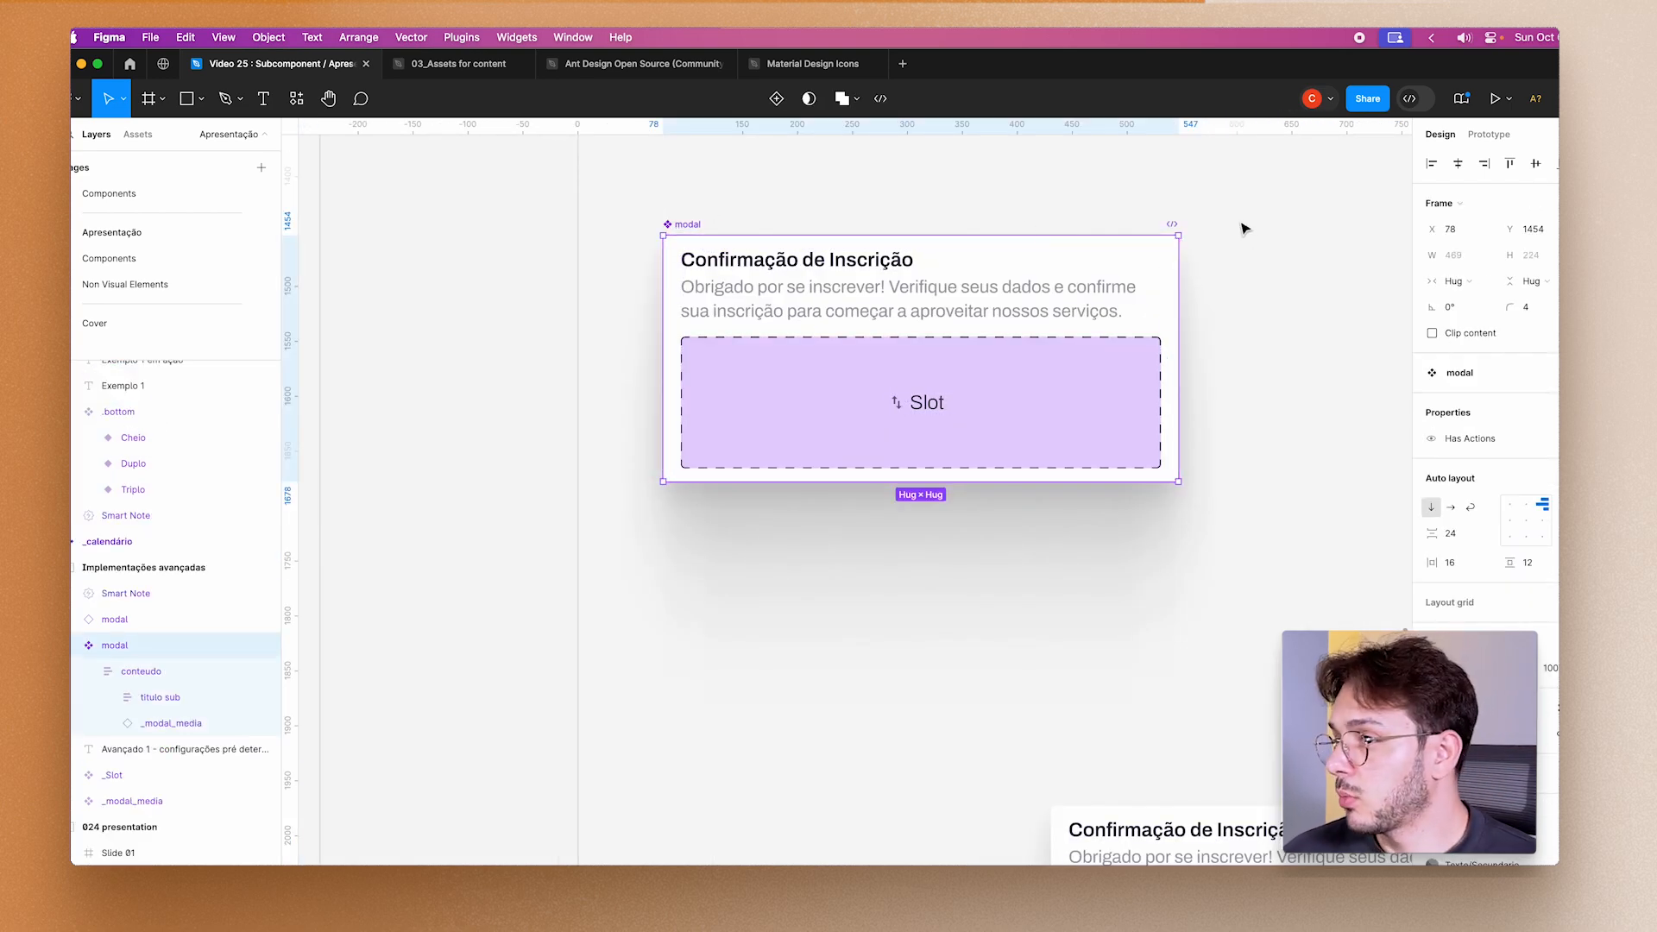
scroll(1159, 277, "right", 2)
key("super+v")
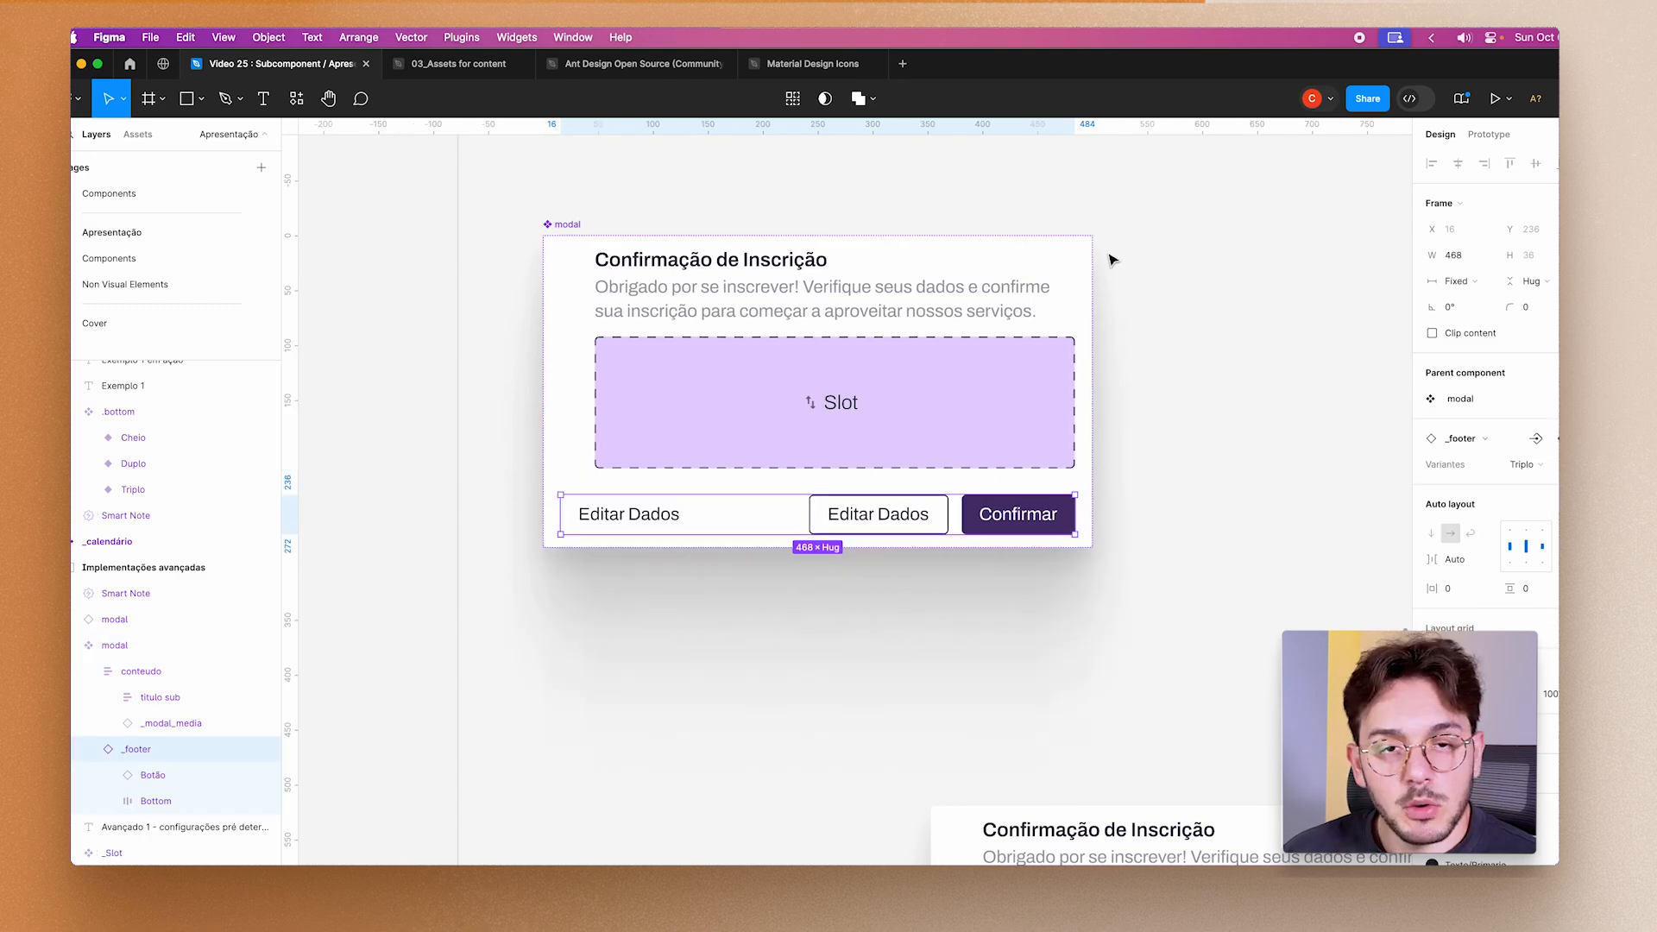
left_click(1470, 288)
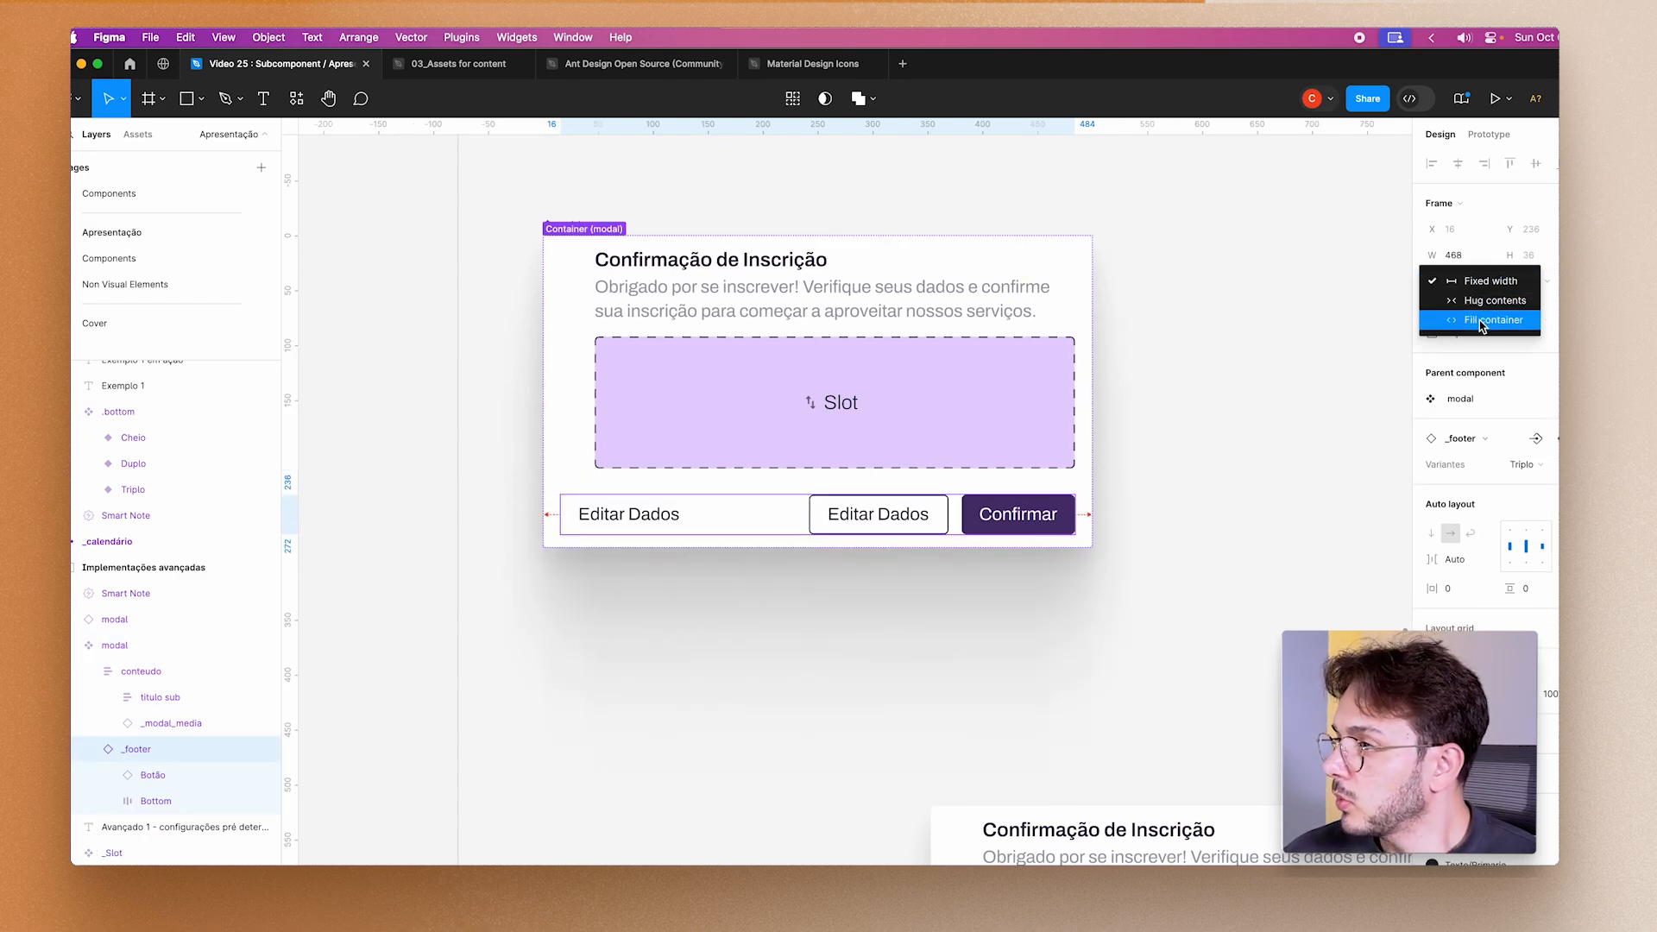
left_click(1480, 321)
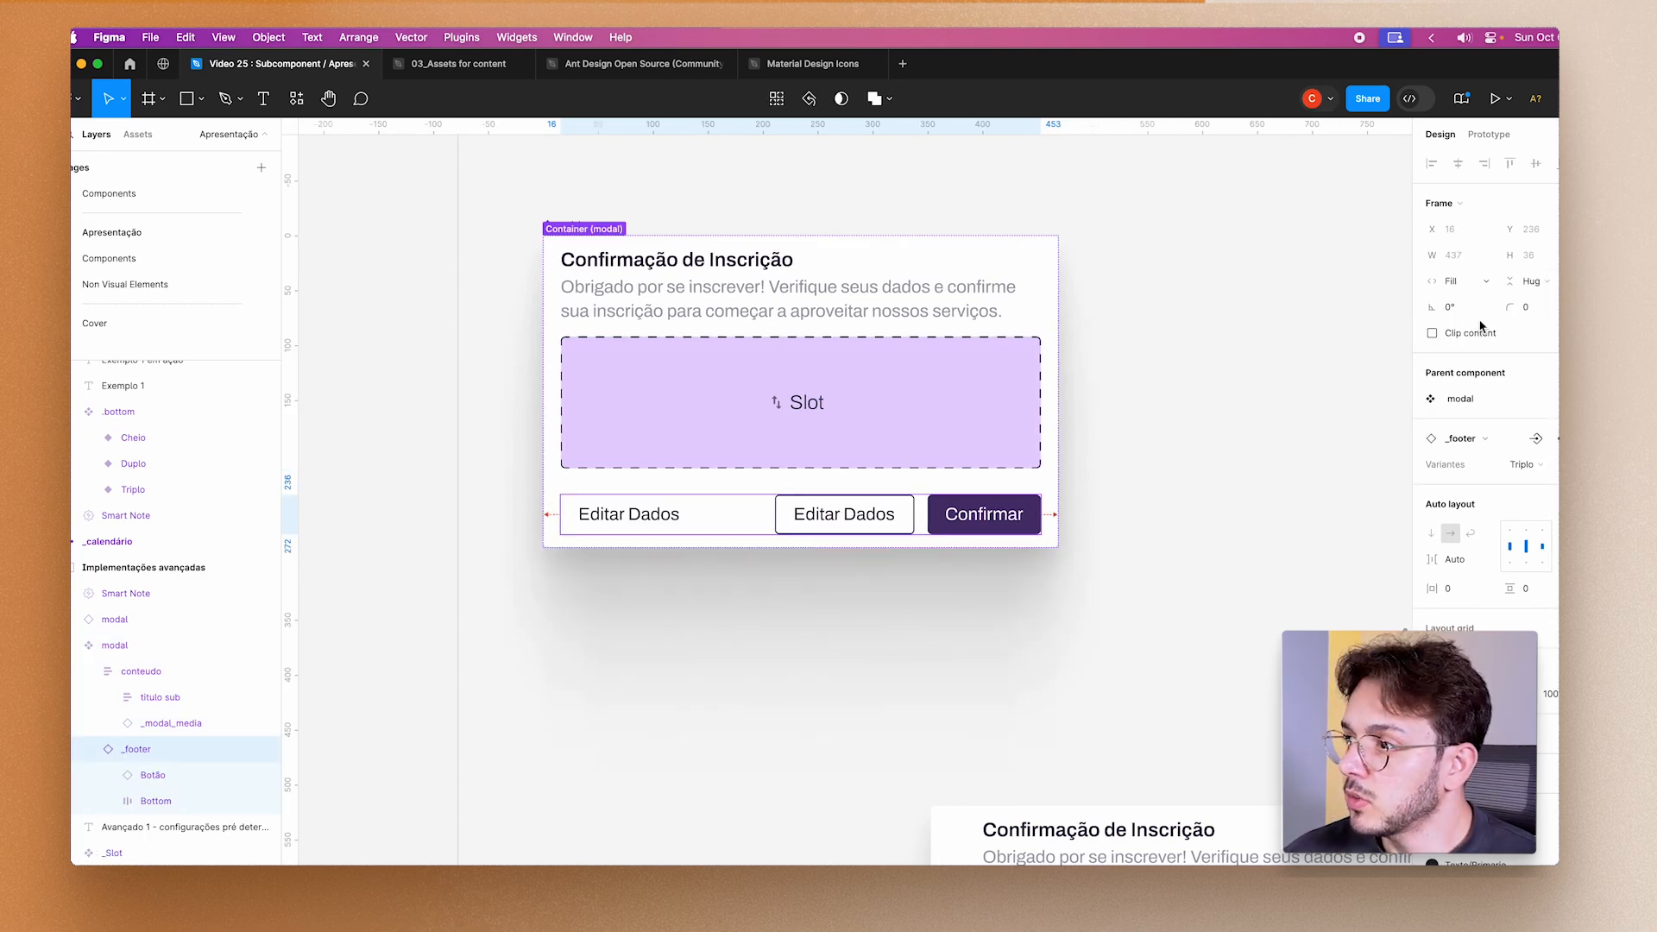
left_click(881, 606)
Examine the first modal instance under Exemplo 1 em ação for its nested footer and available properties.
scroll(844, 599, "down", 3)
scroll(821, 584, "down", 3)
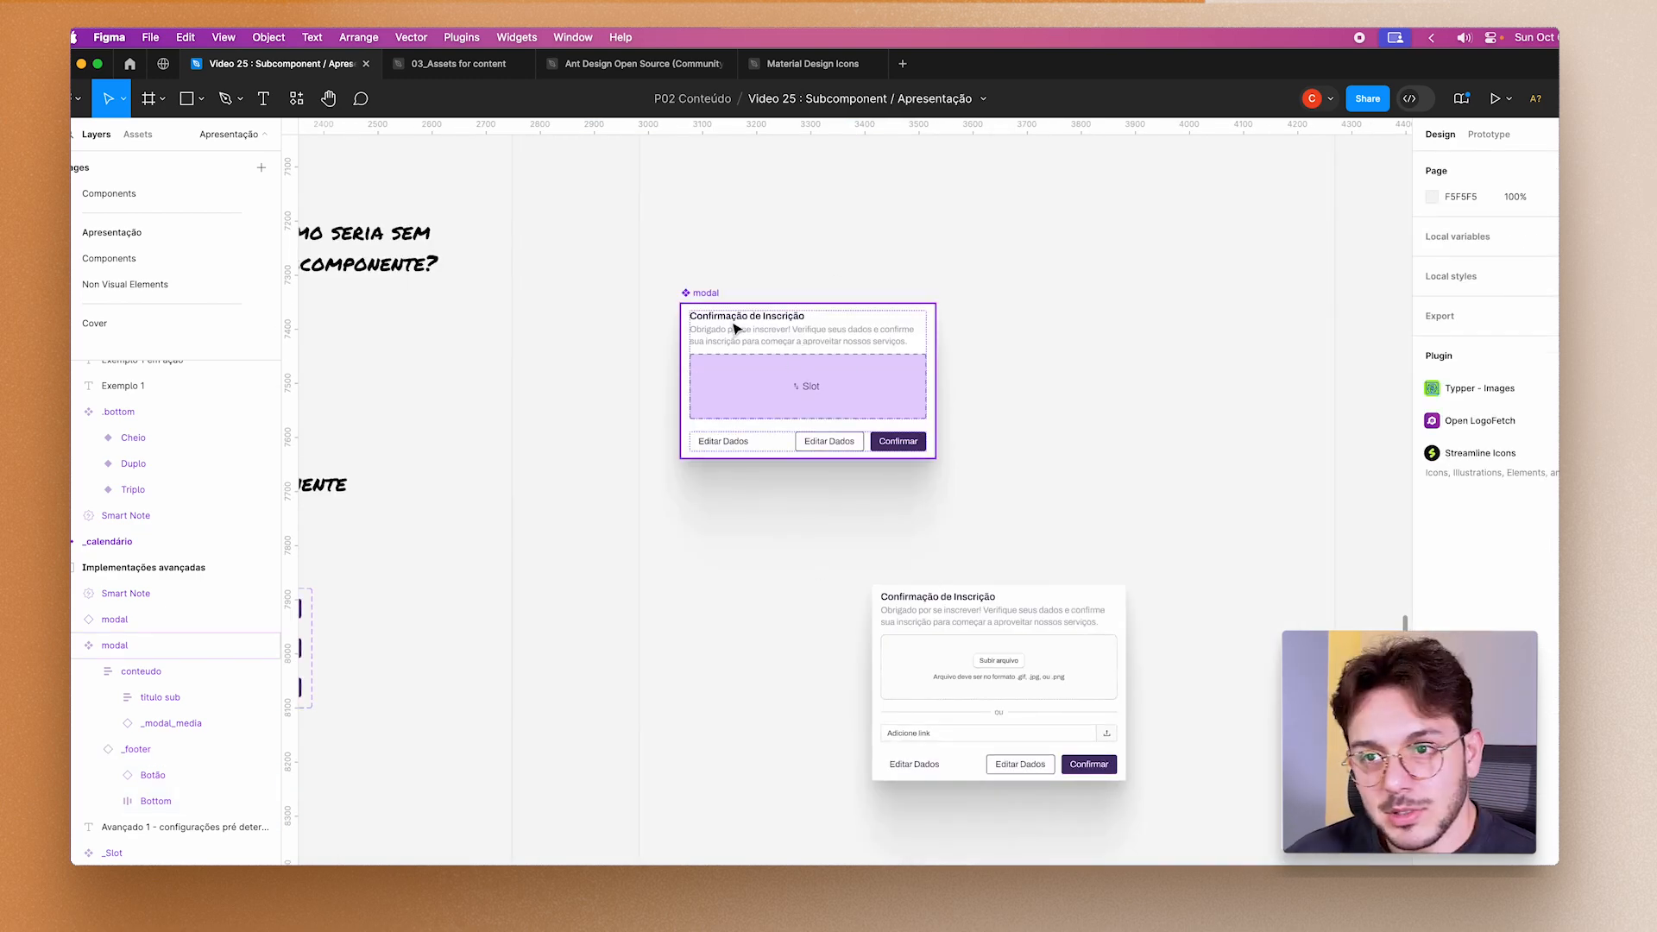
left_click_drag(561, 314, 1147, 437)
left_click_drag(637, 474, 799, 516)
left_click_drag(776, 331, 743, 374)
left_click_drag(746, 280, 716, 515)
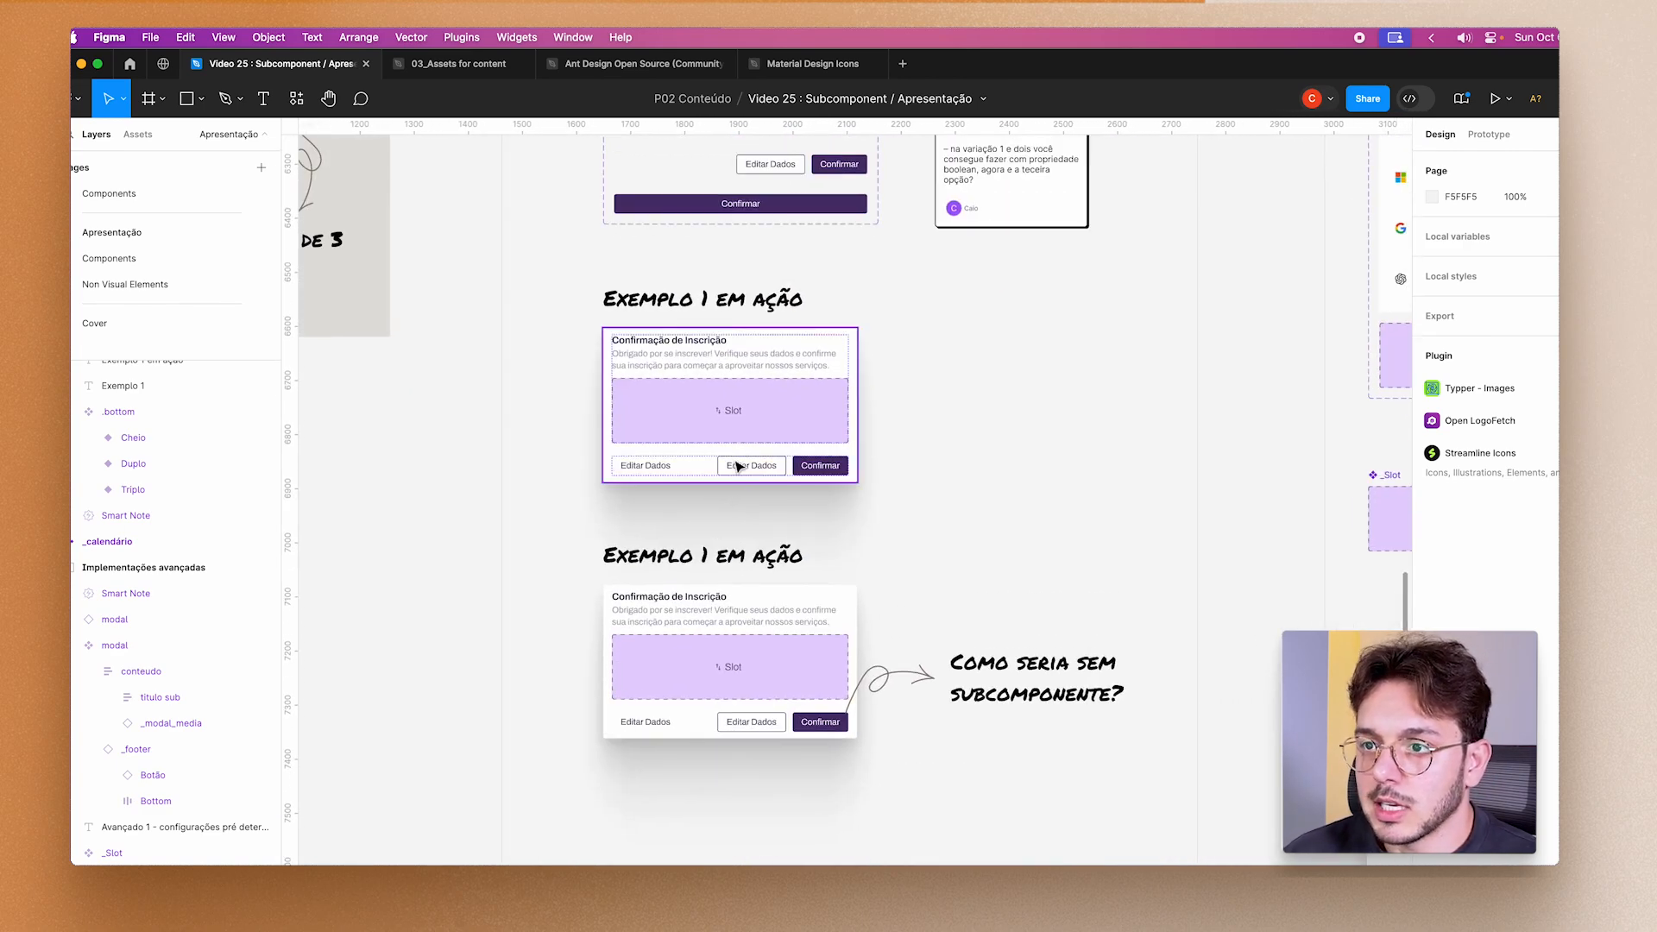
left_click(739, 467)
left_click(1553, 373)
left_click(1066, 359)
left_click(718, 346)
left_click(933, 406)
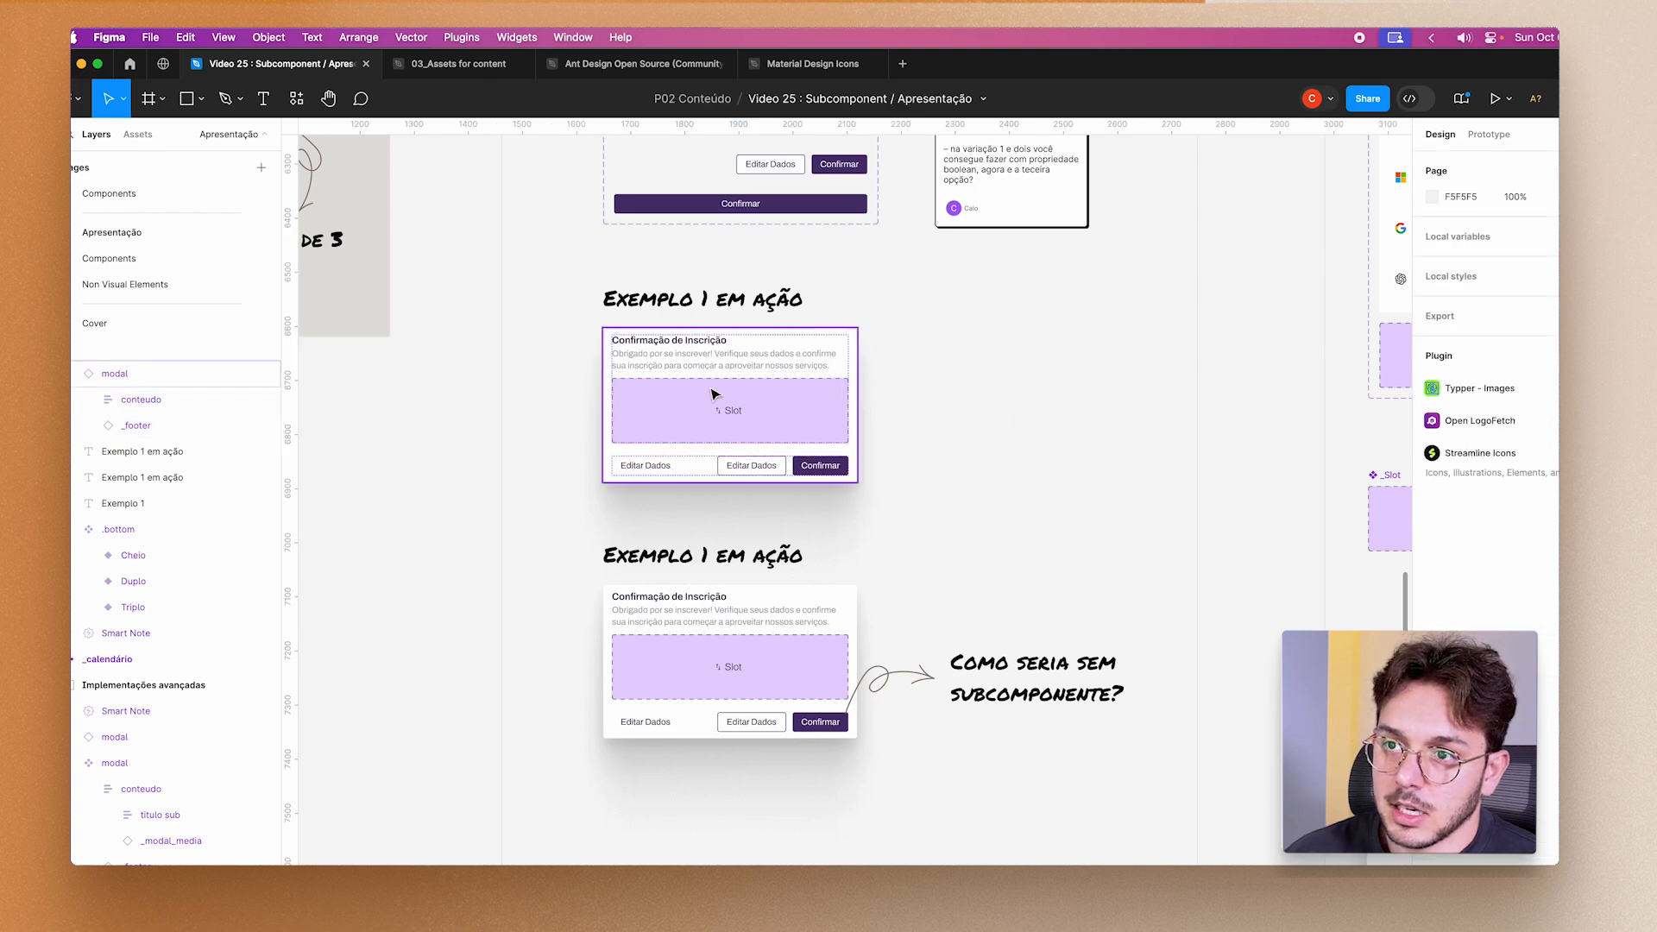
left_click(712, 394)
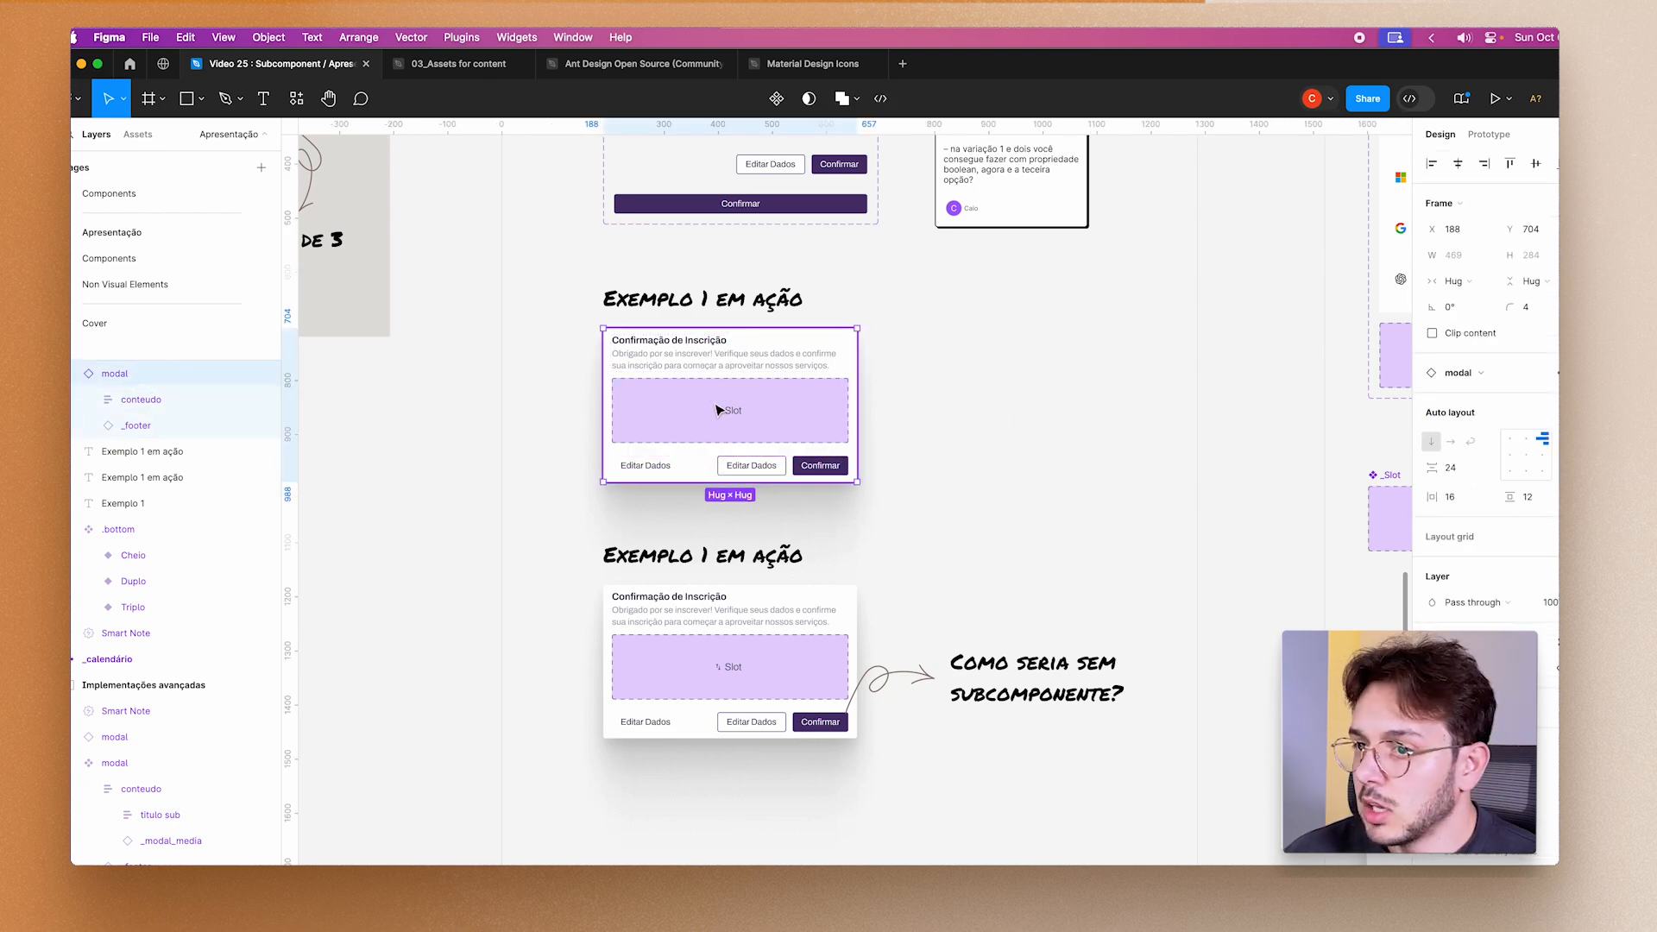
Switch the nested _footer of the first example modal through the Duplo and Cheio variants.
left_click(668, 468)
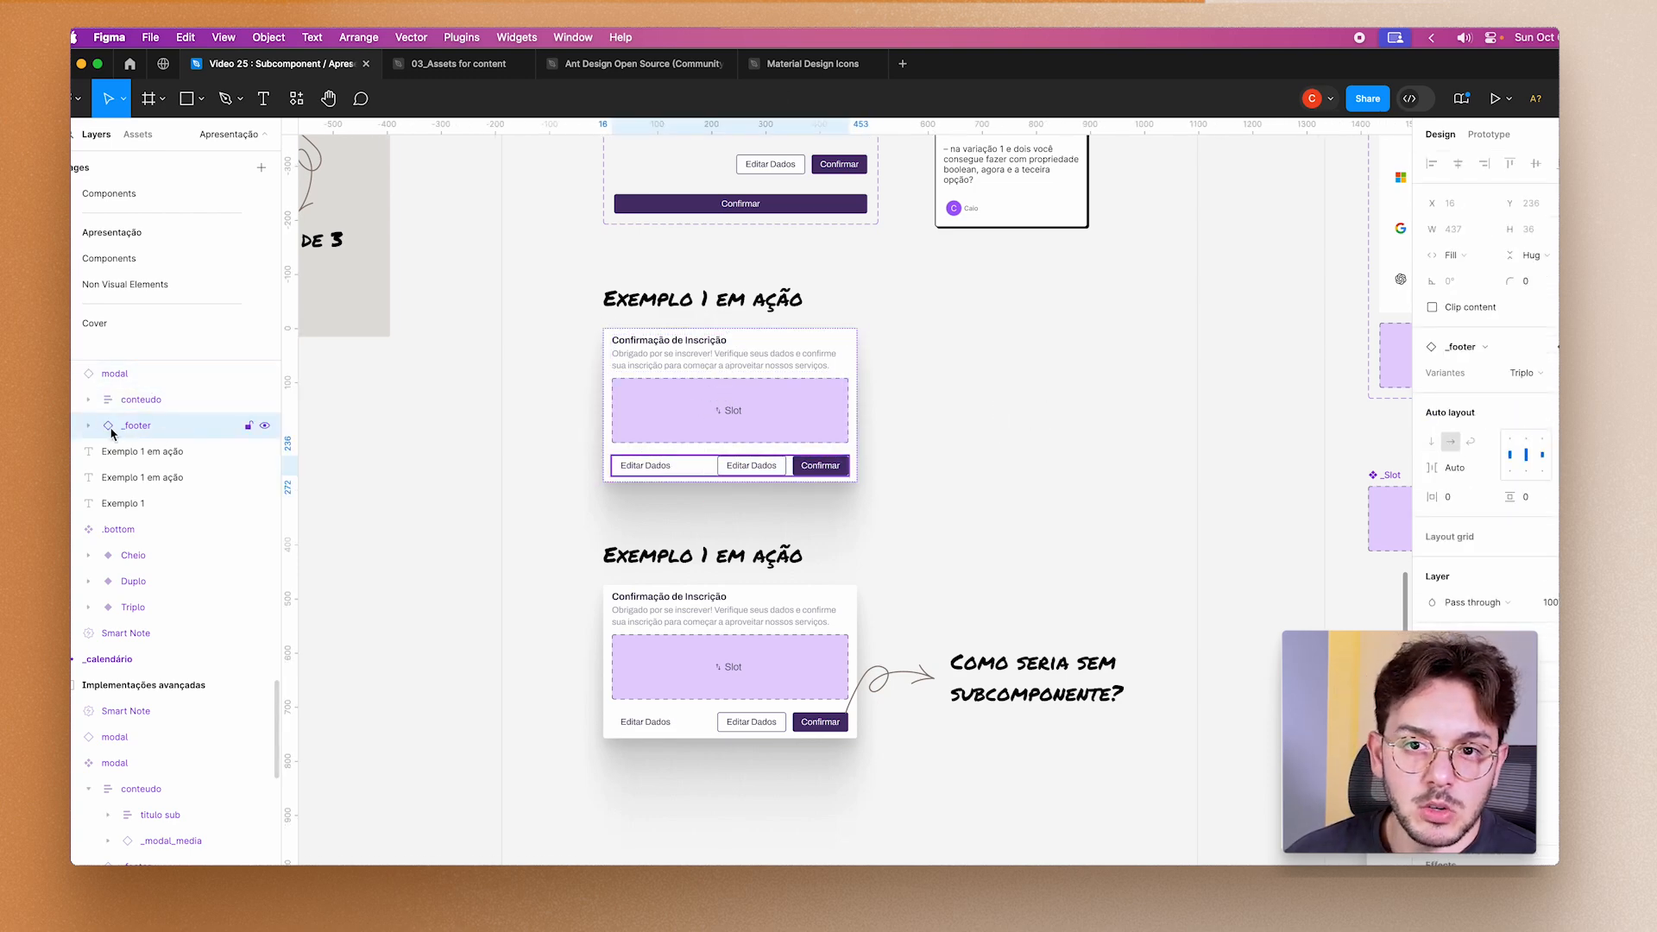
left_click(1541, 383)
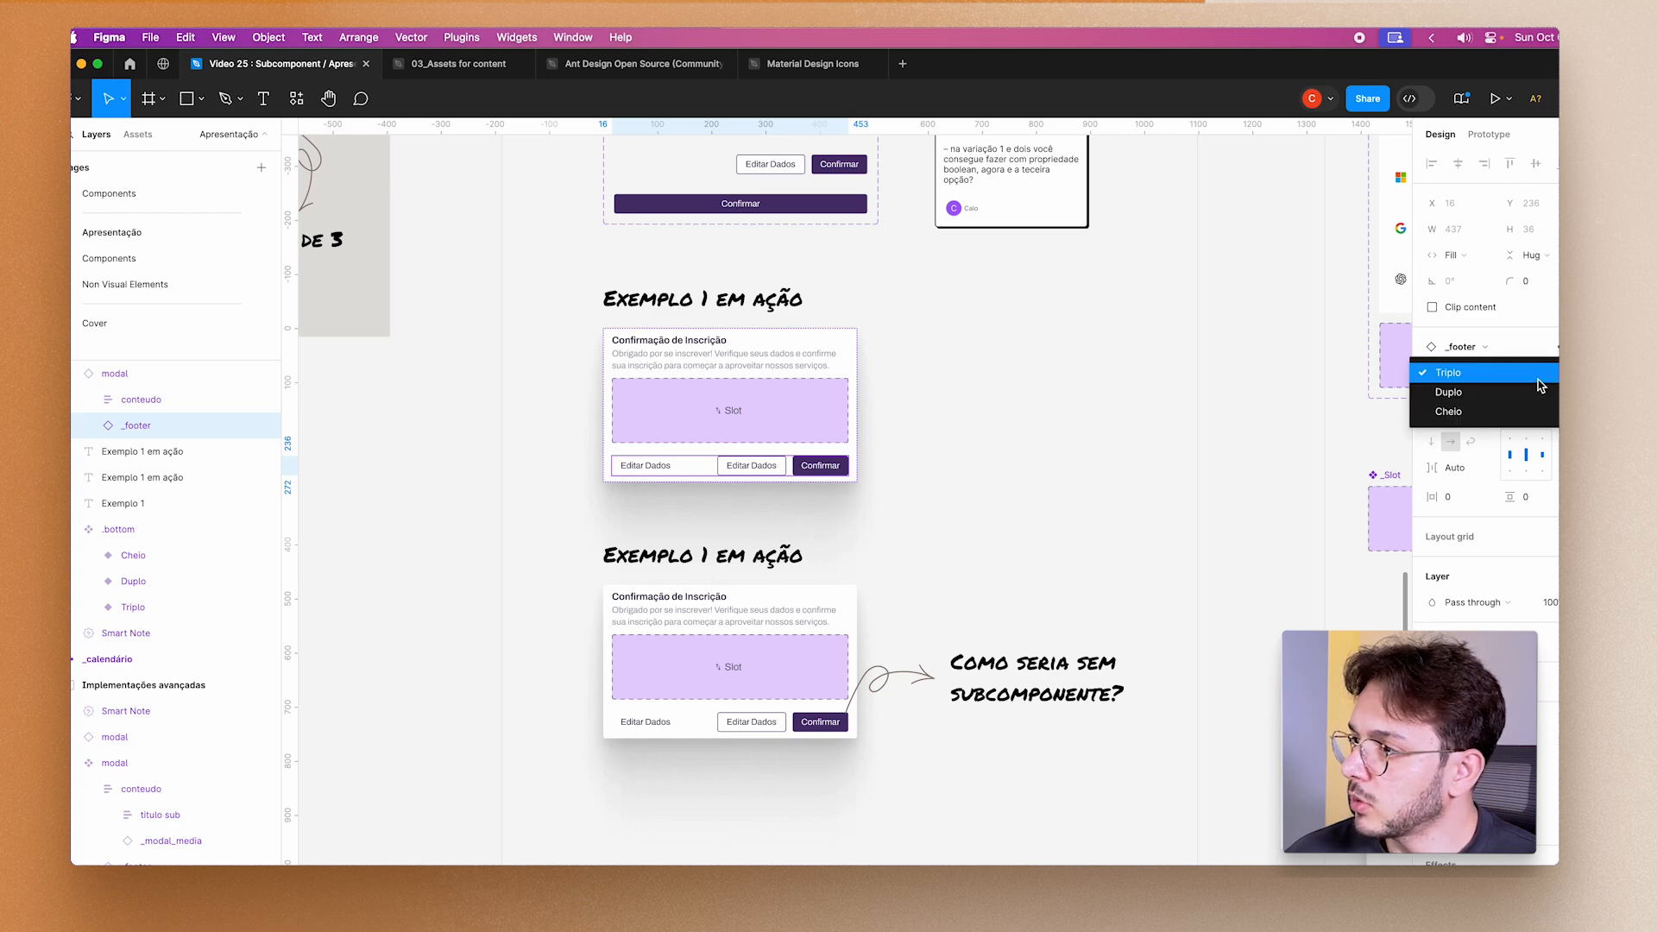
left_click(1530, 393)
left_click(1530, 382)
left_click(1530, 393)
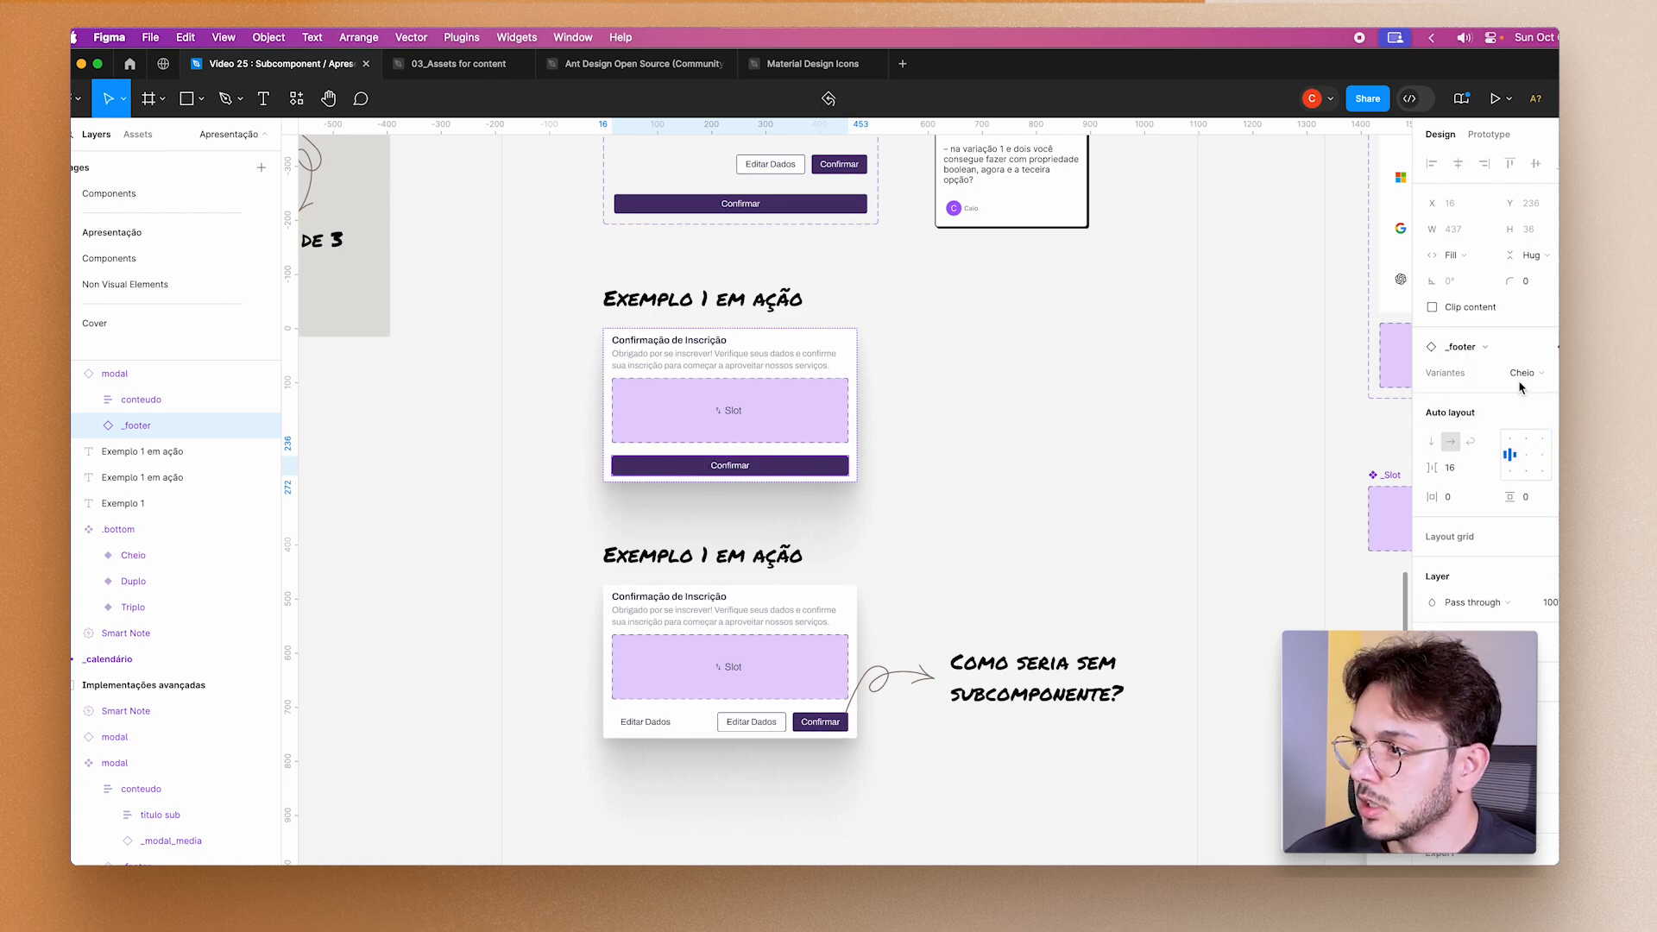
left_click(1530, 382)
left_click(1530, 363)
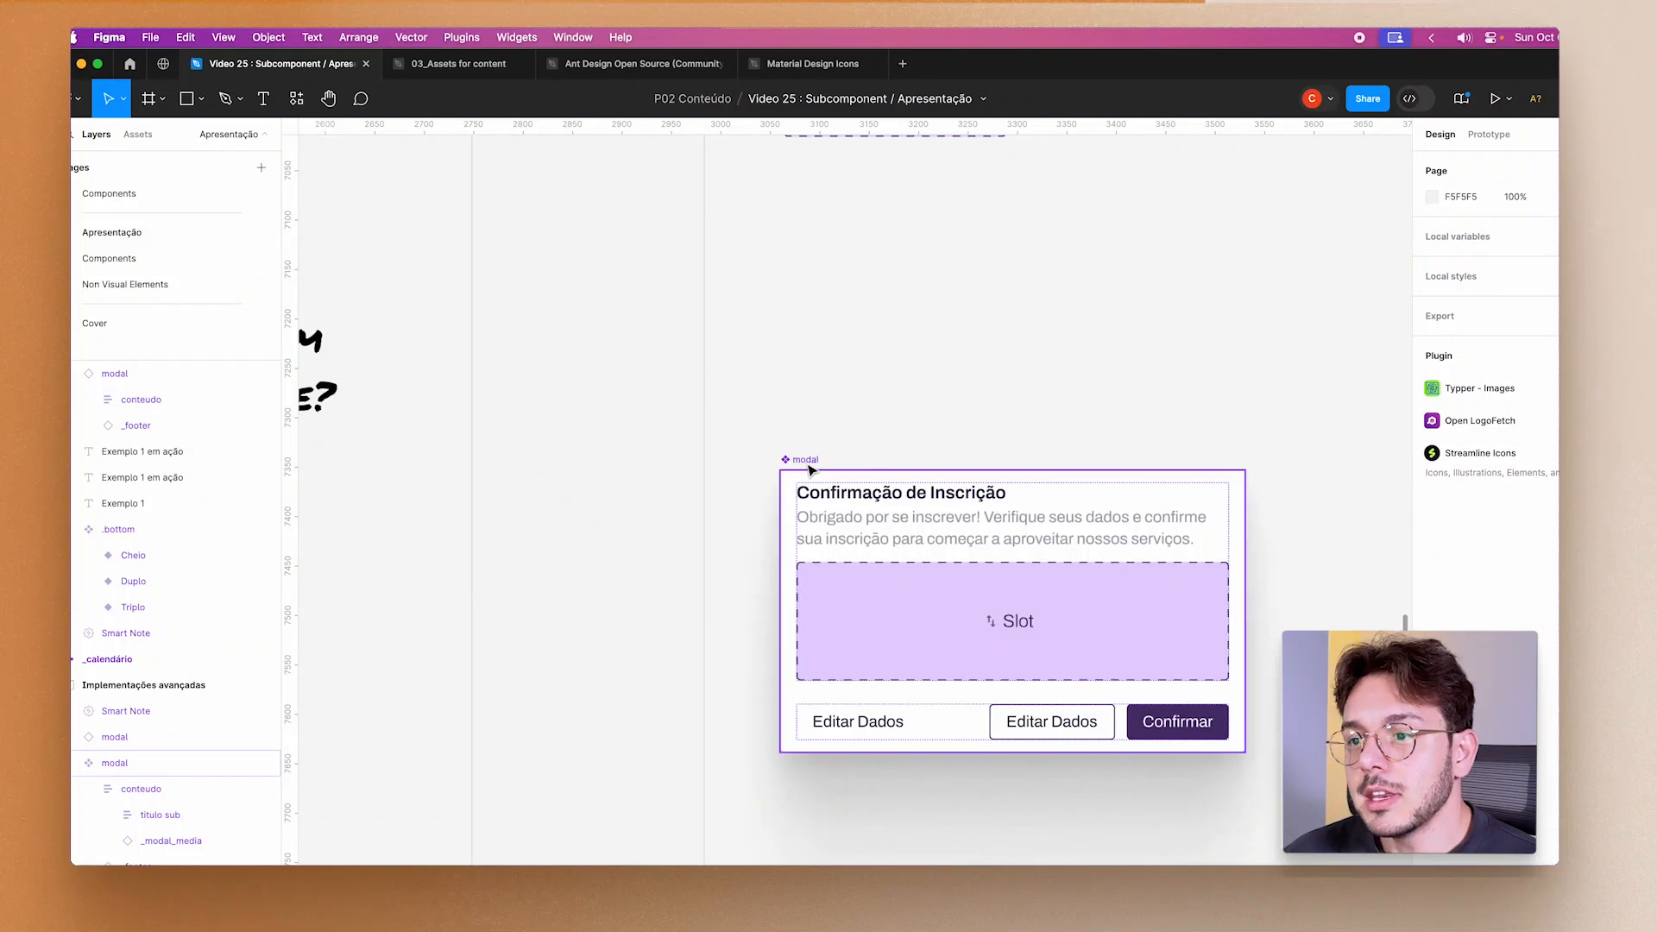
Expose the nested _footer instance's properties on the main modal component.
left_click(807, 466)
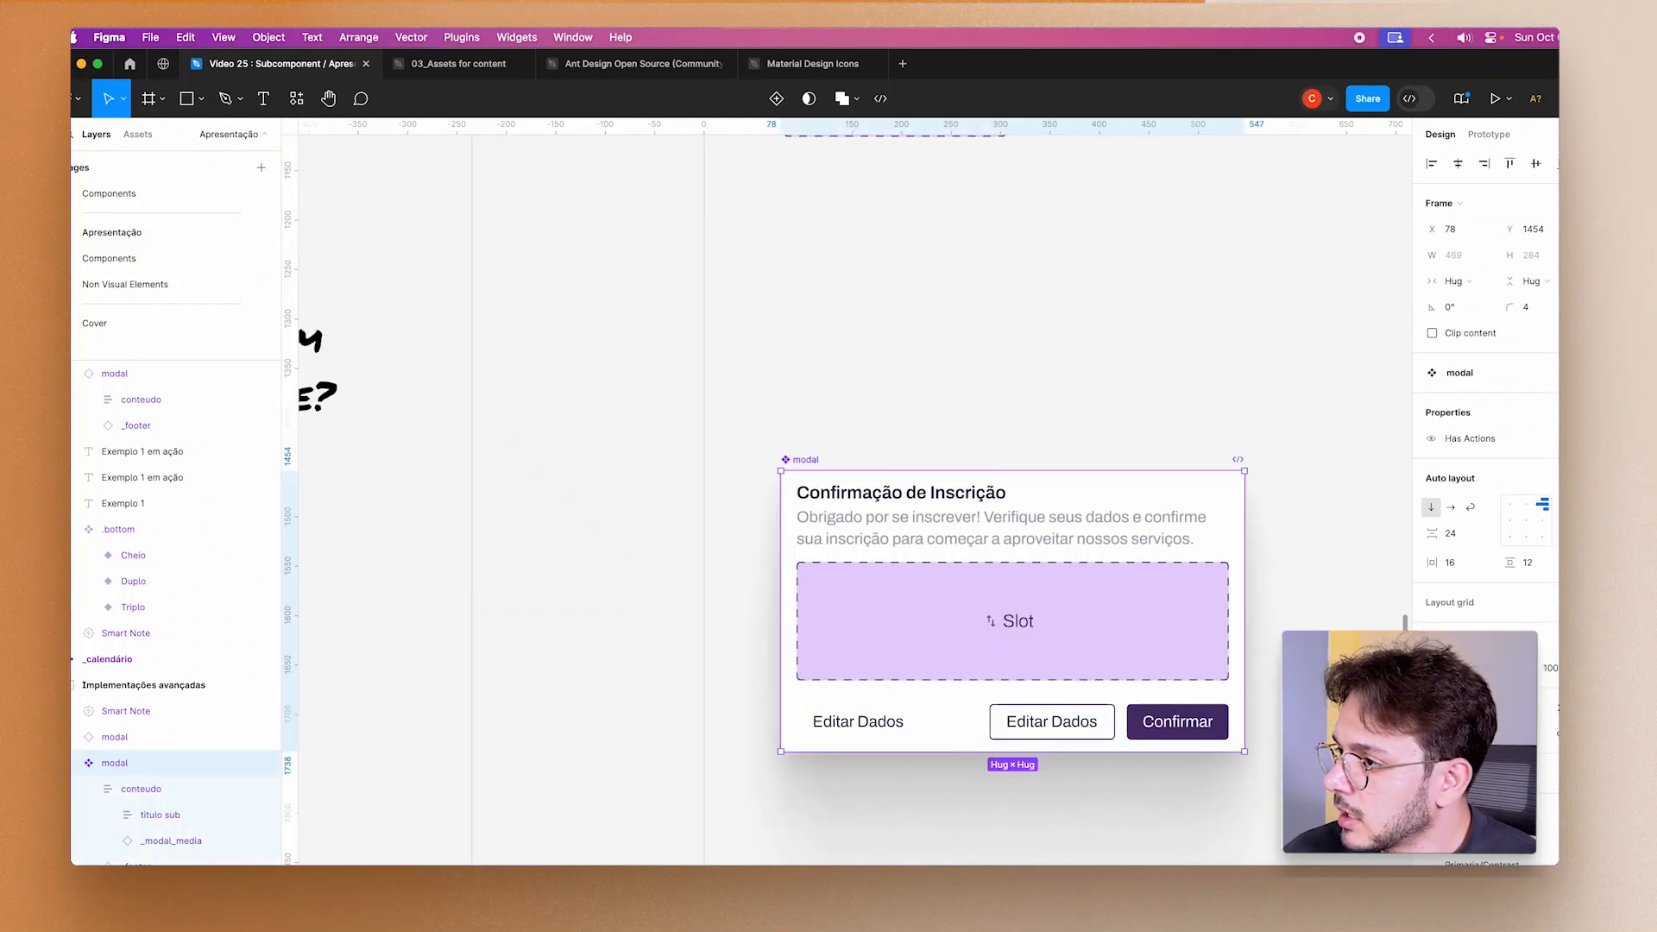
left_click(1545, 412)
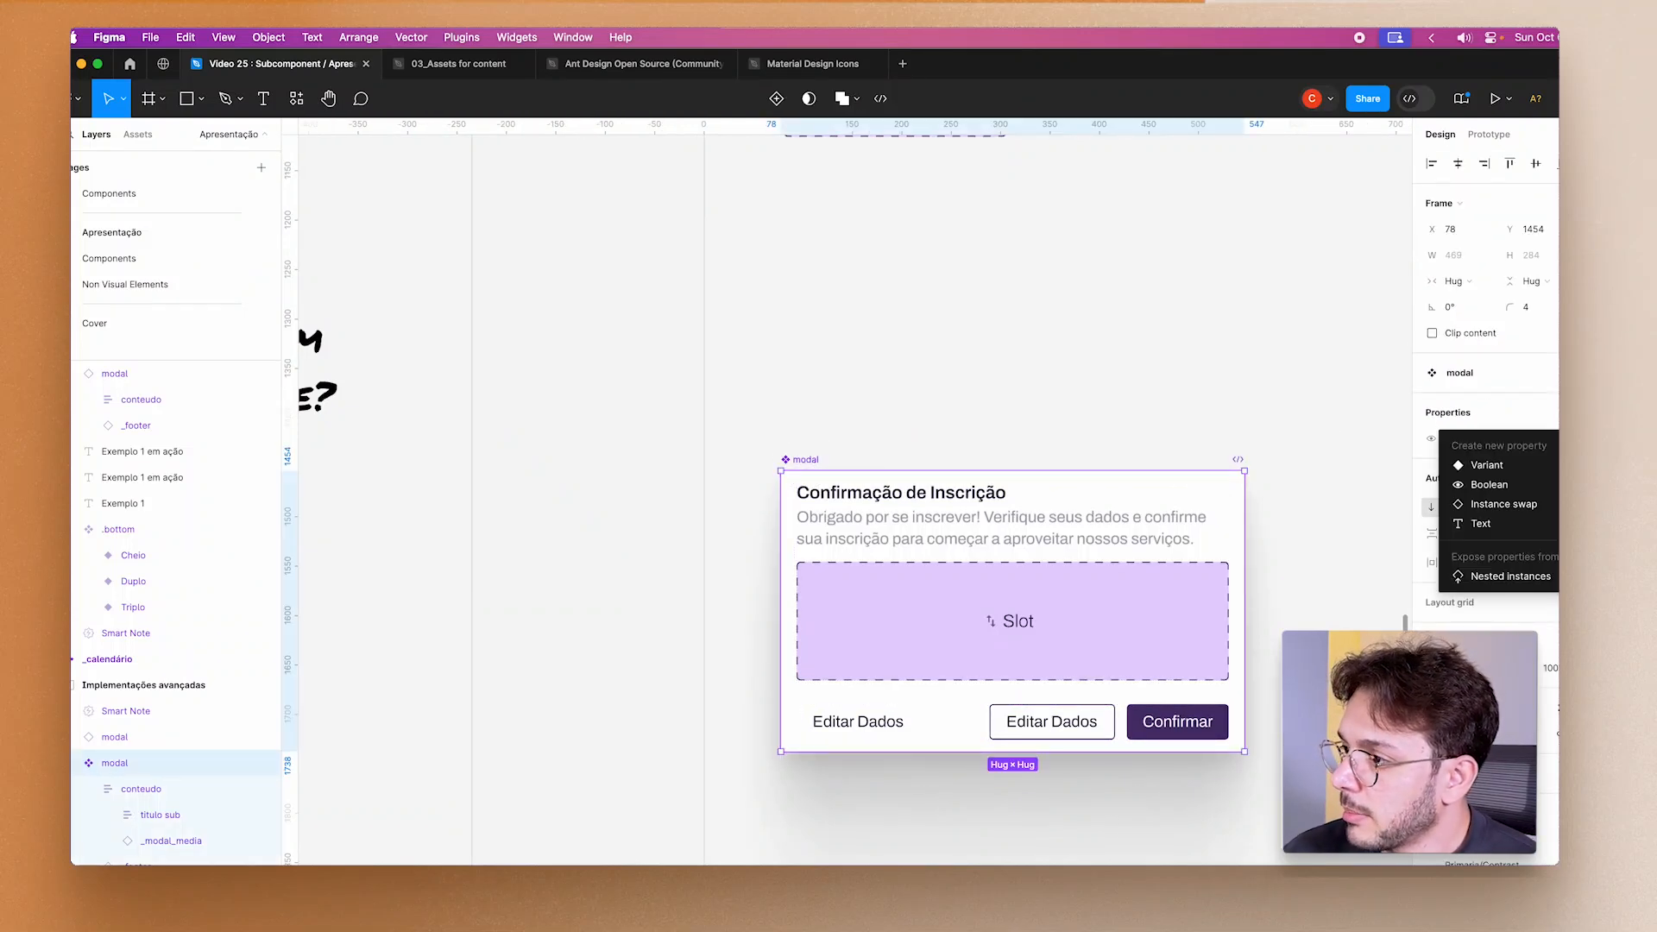
left_click(1512, 577)
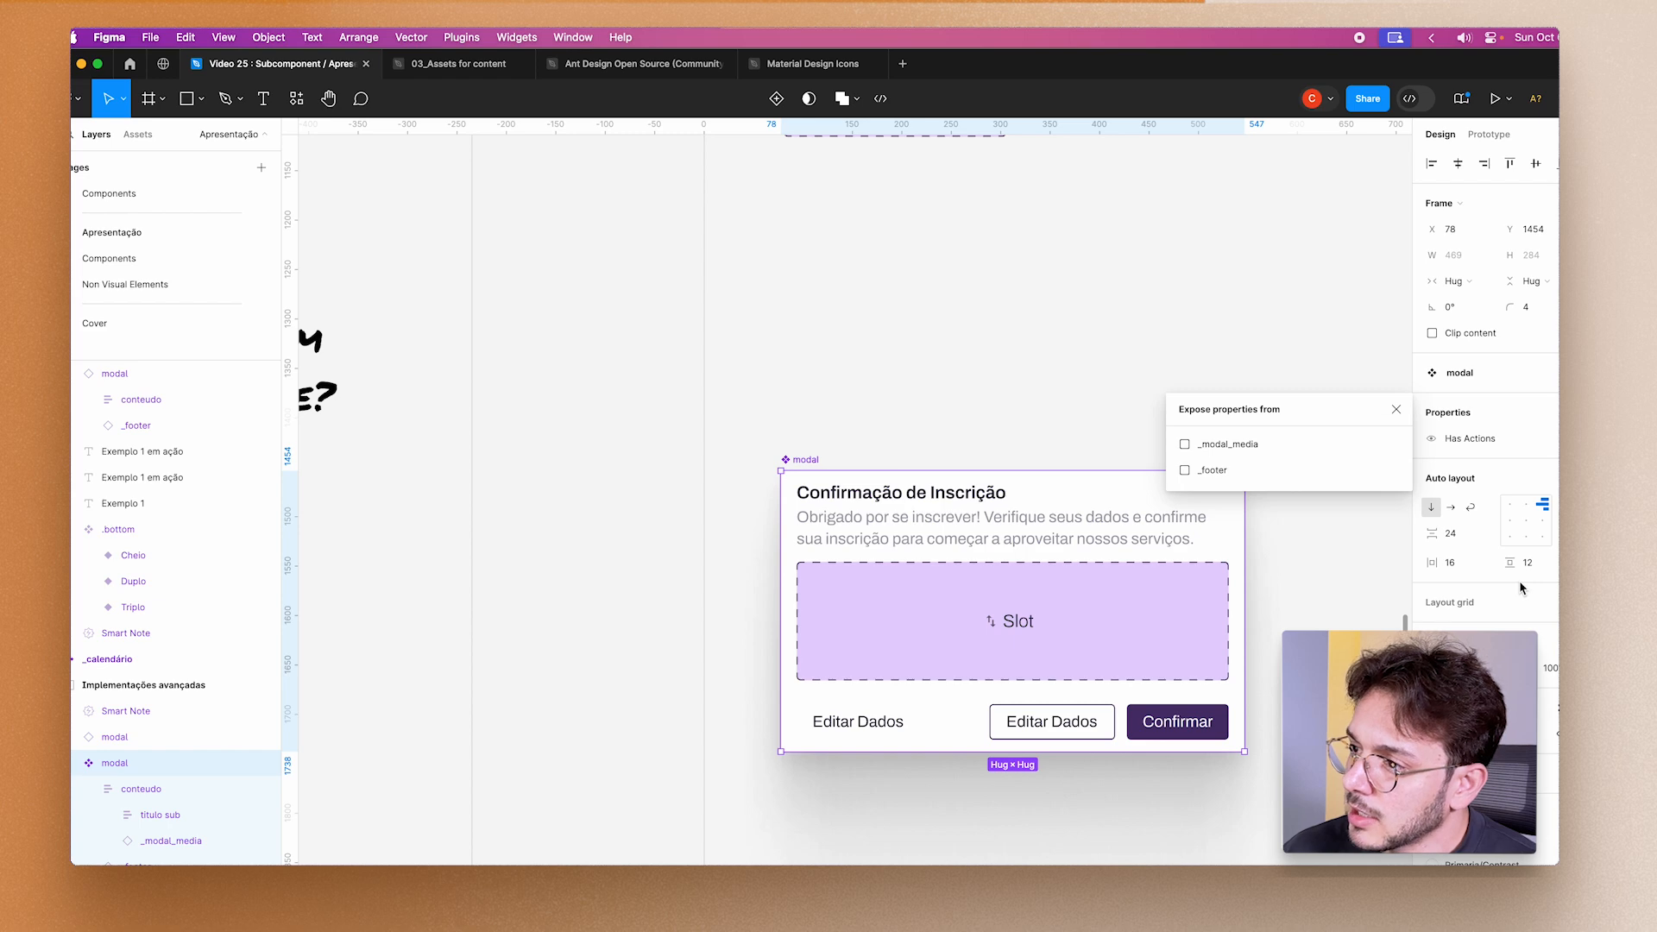
left_click(1186, 471)
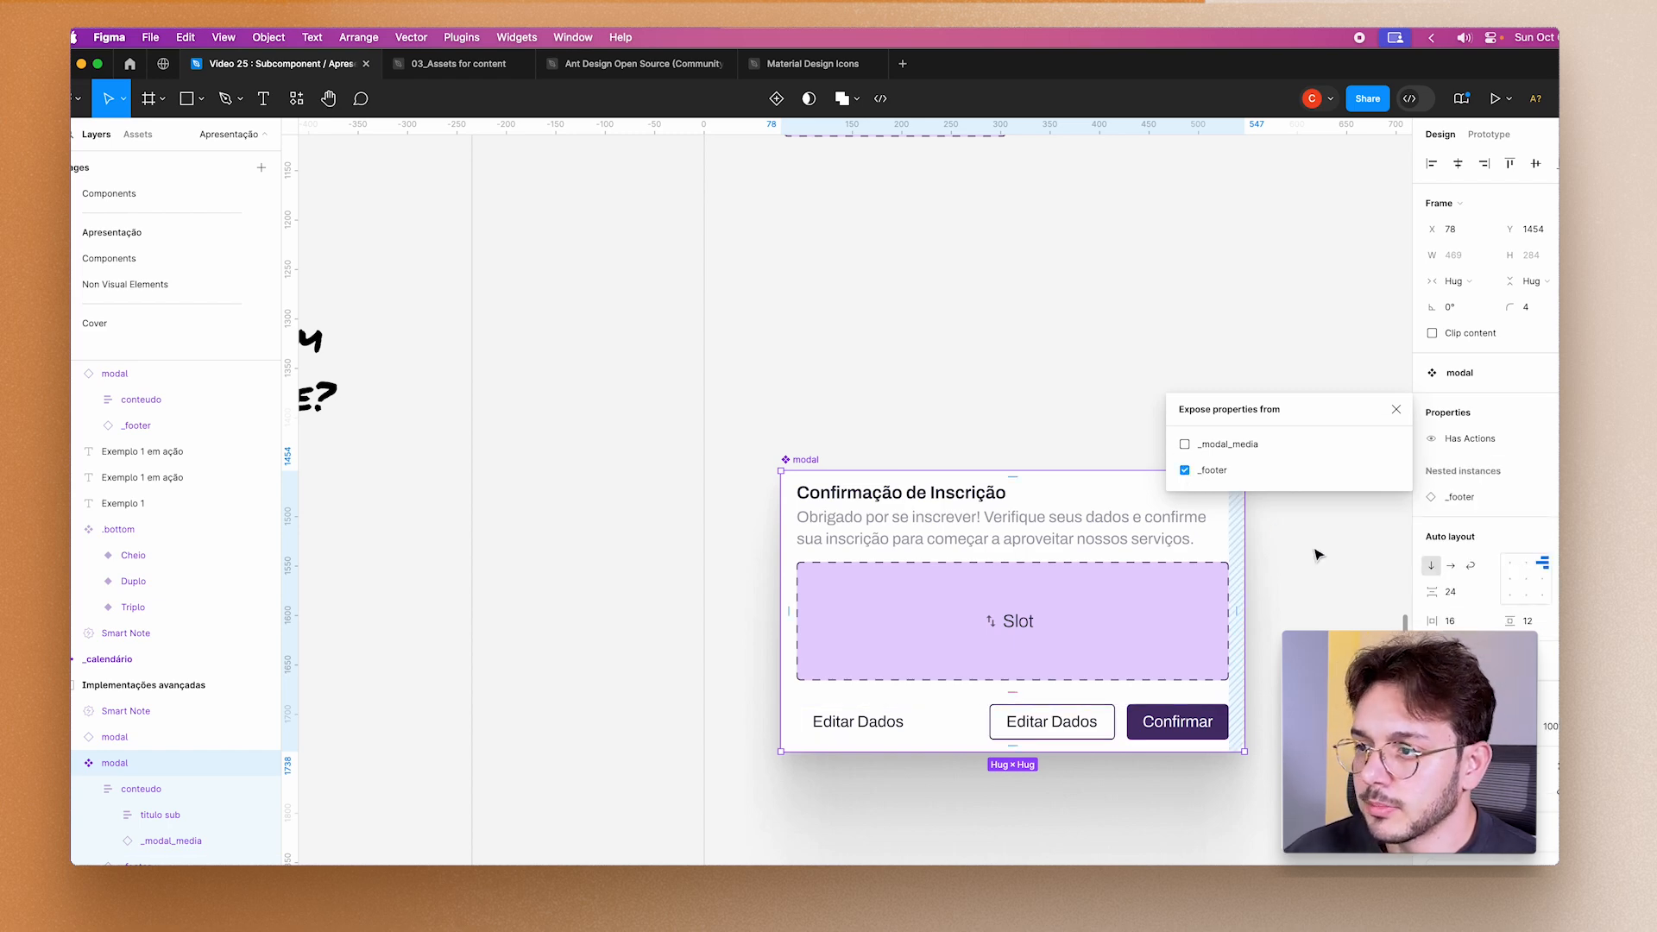
left_click(1278, 535)
Inspect the first modal under Exemplo 1 em ação, comparing its exposed _footer variant options with those on the nested _footer layer.
scroll(1139, 492, "up", 5)
scroll(1139, 492, "down", 5)
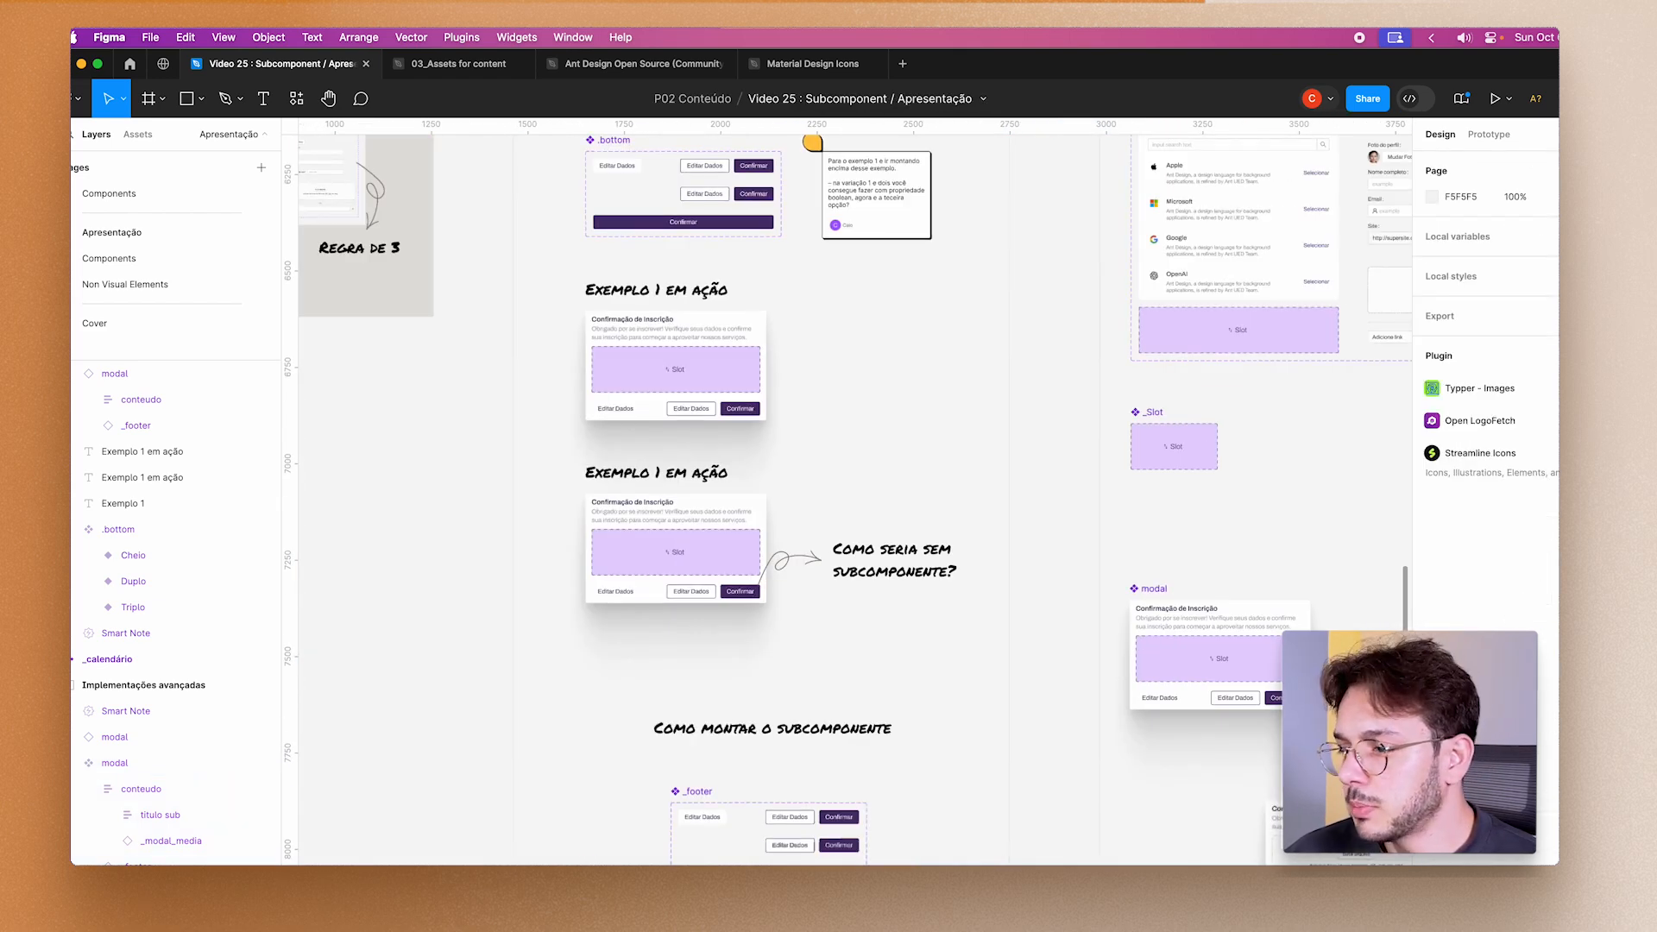
scroll(1202, 614, "left", 3)
scroll(1202, 614, "up", 2)
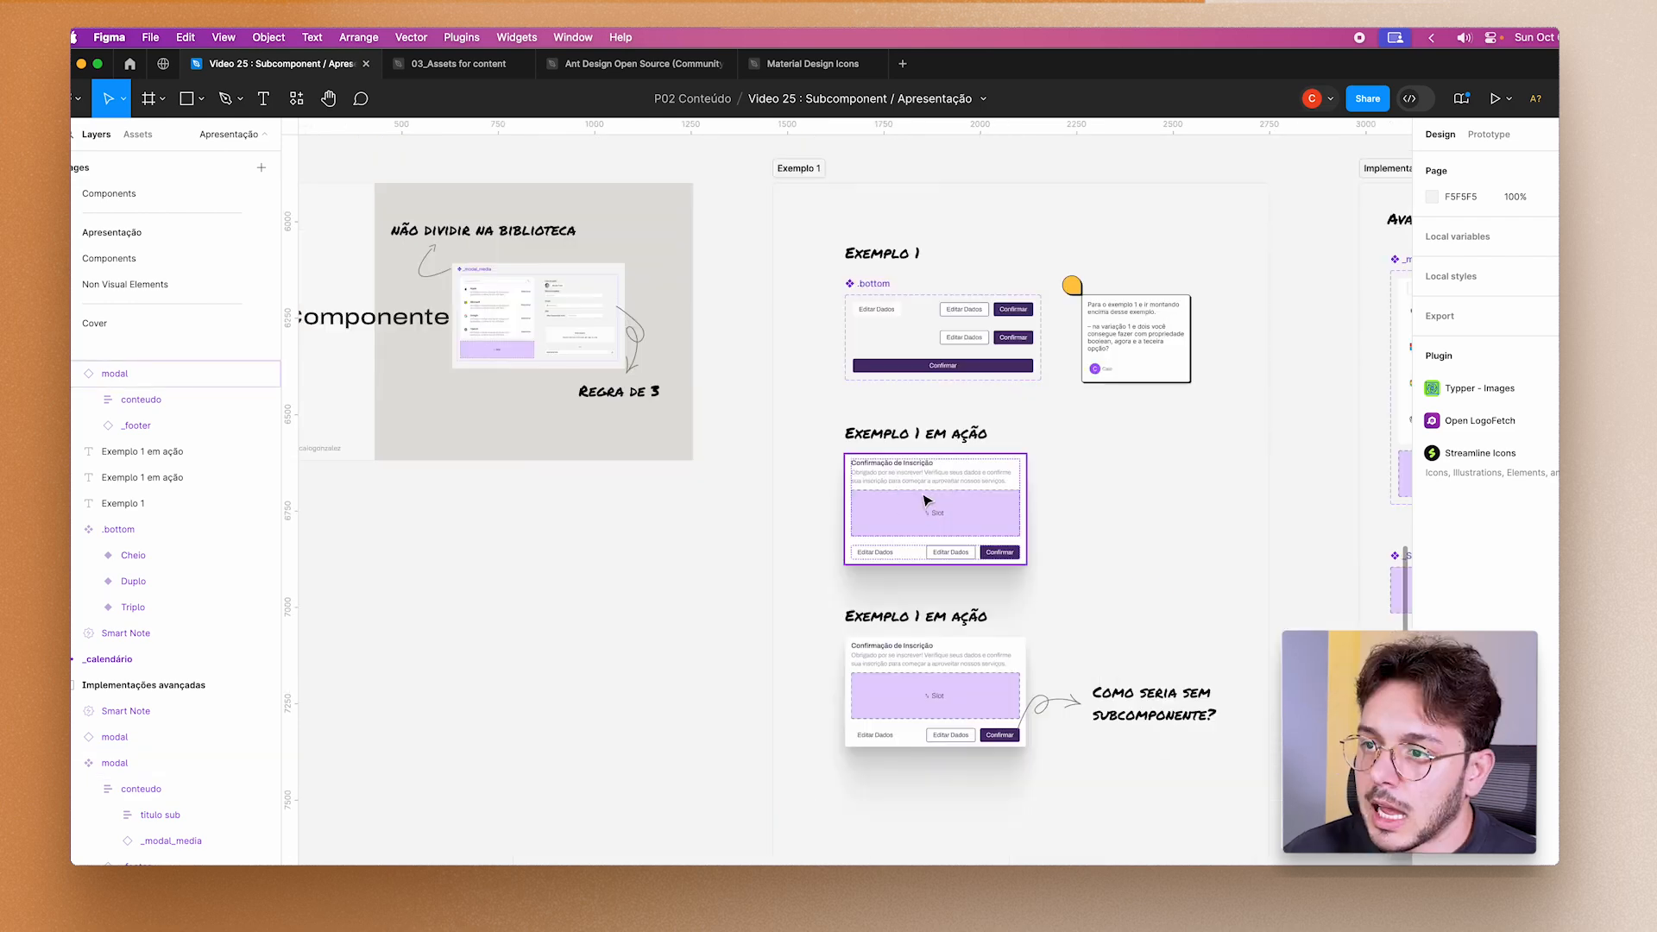
left_click(924, 498)
scroll(1151, 463, "up", 5)
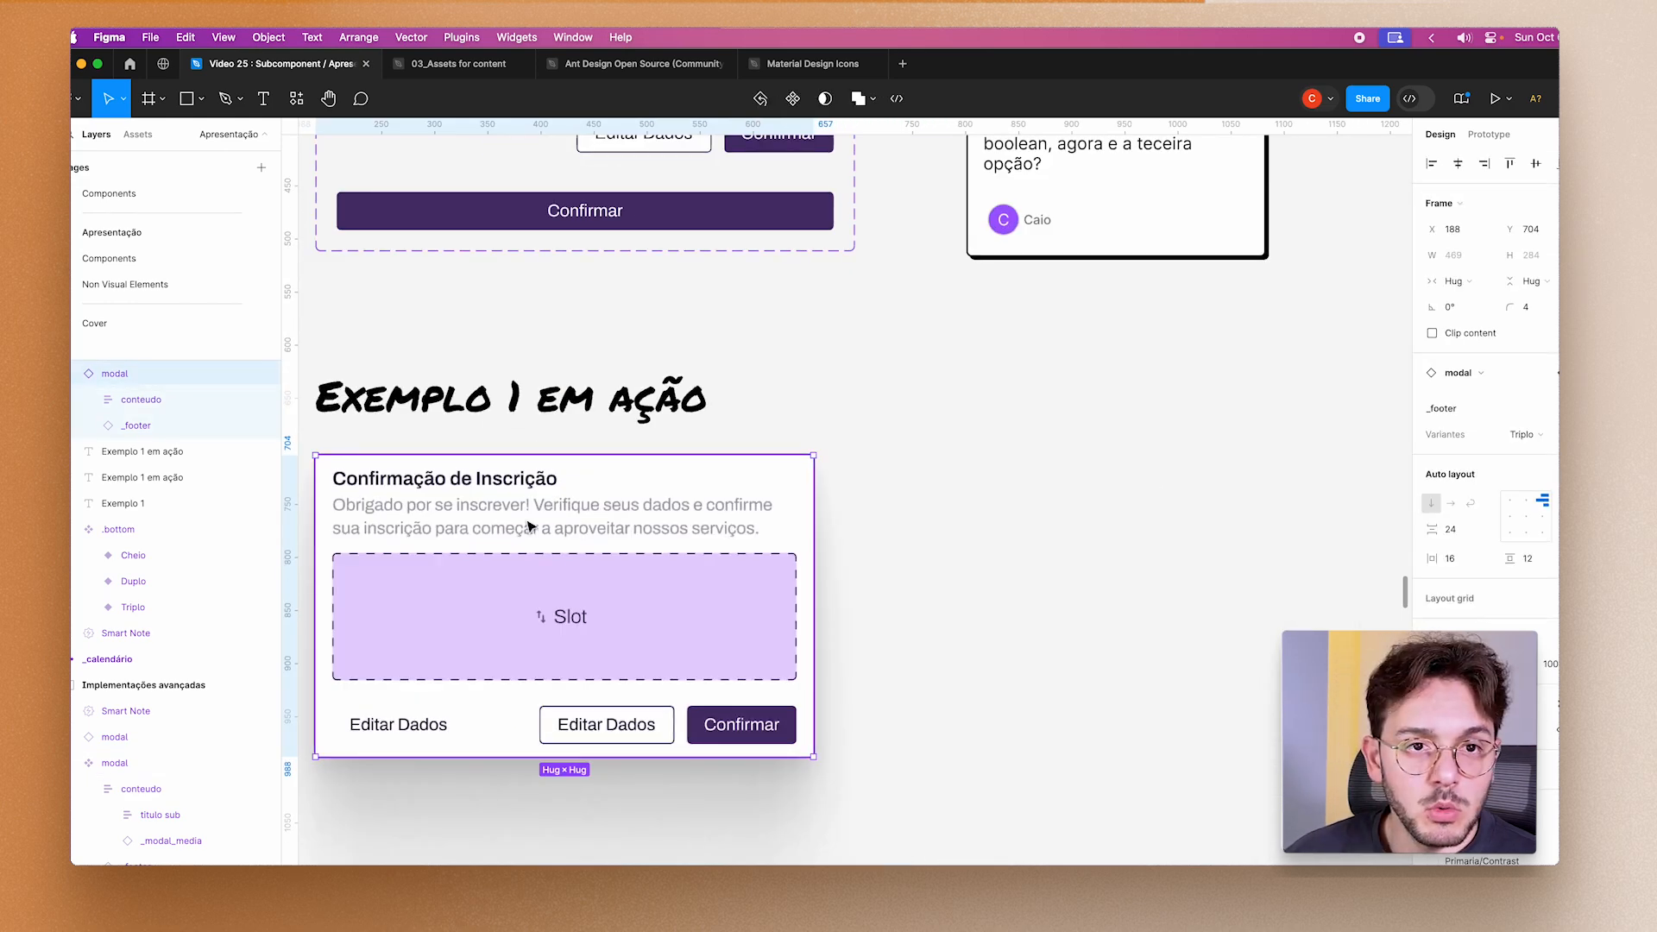
scroll(955, 500, "left", 3)
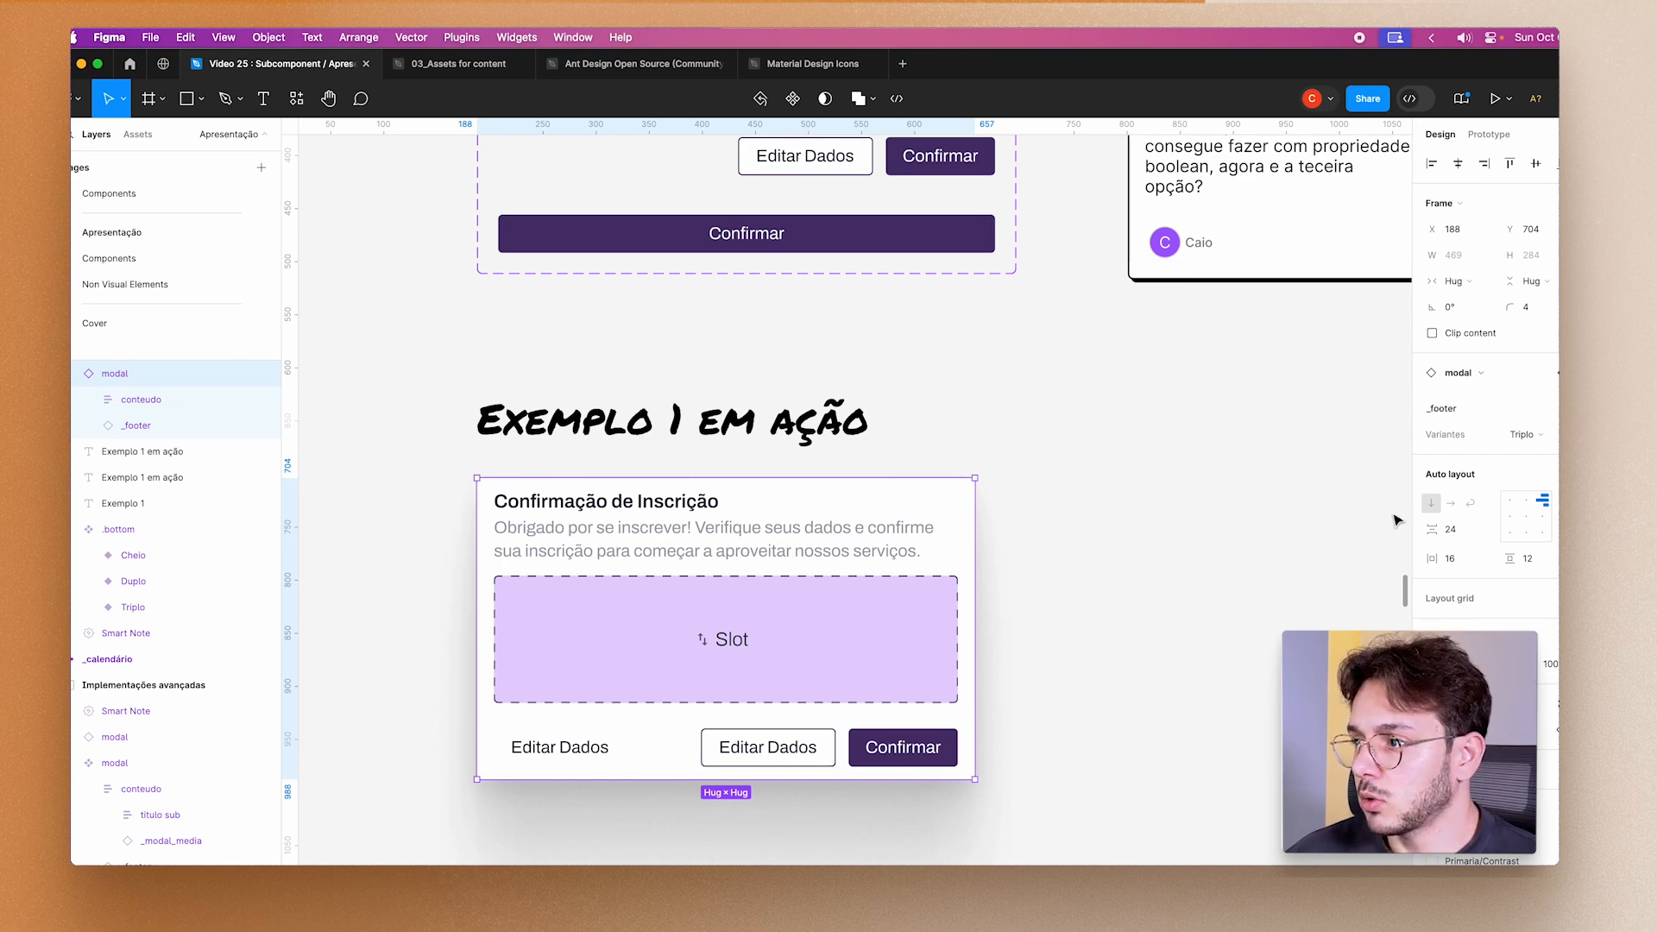
left_click(1524, 435)
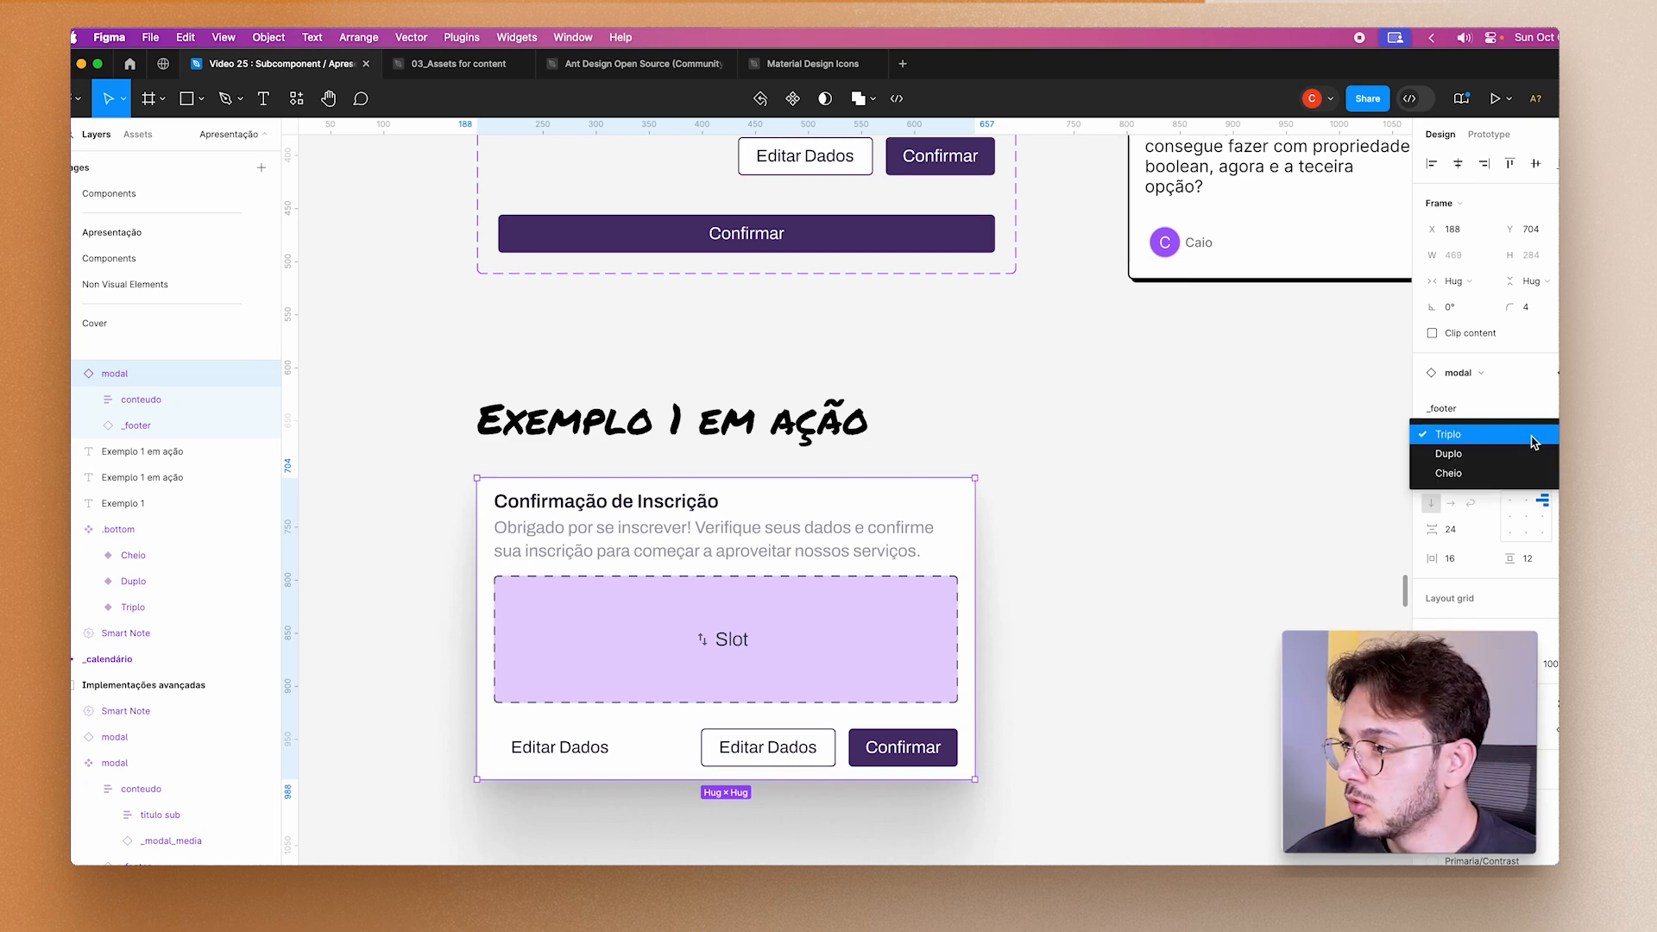
left_click(1148, 475)
left_click(653, 749)
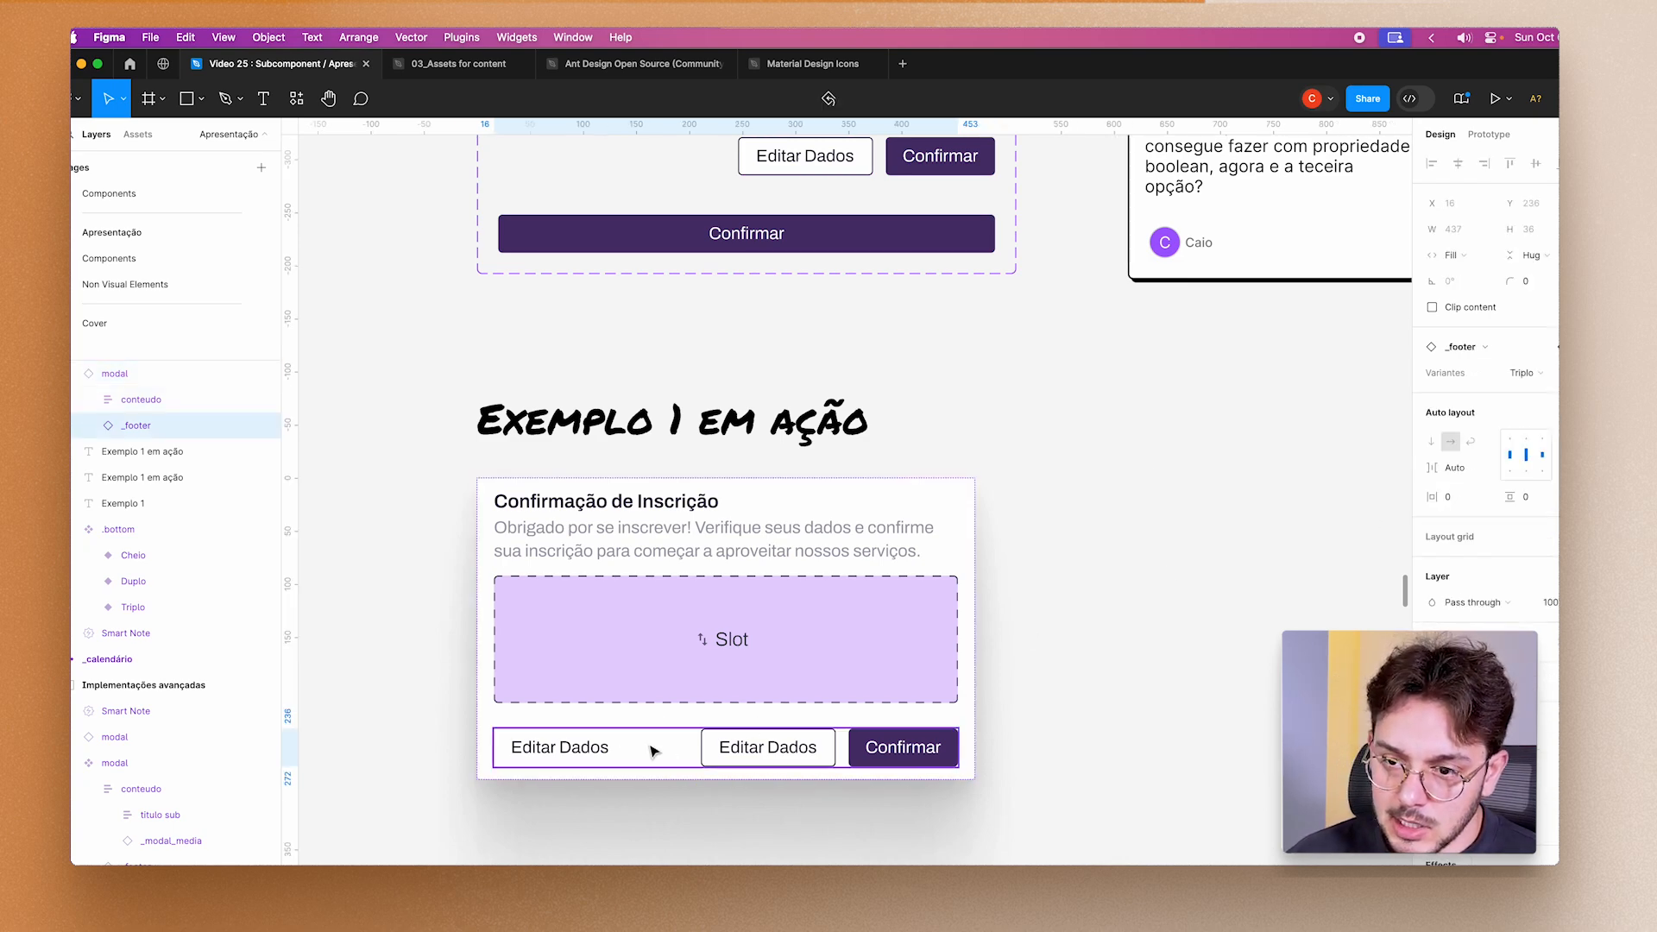
left_click(1177, 536)
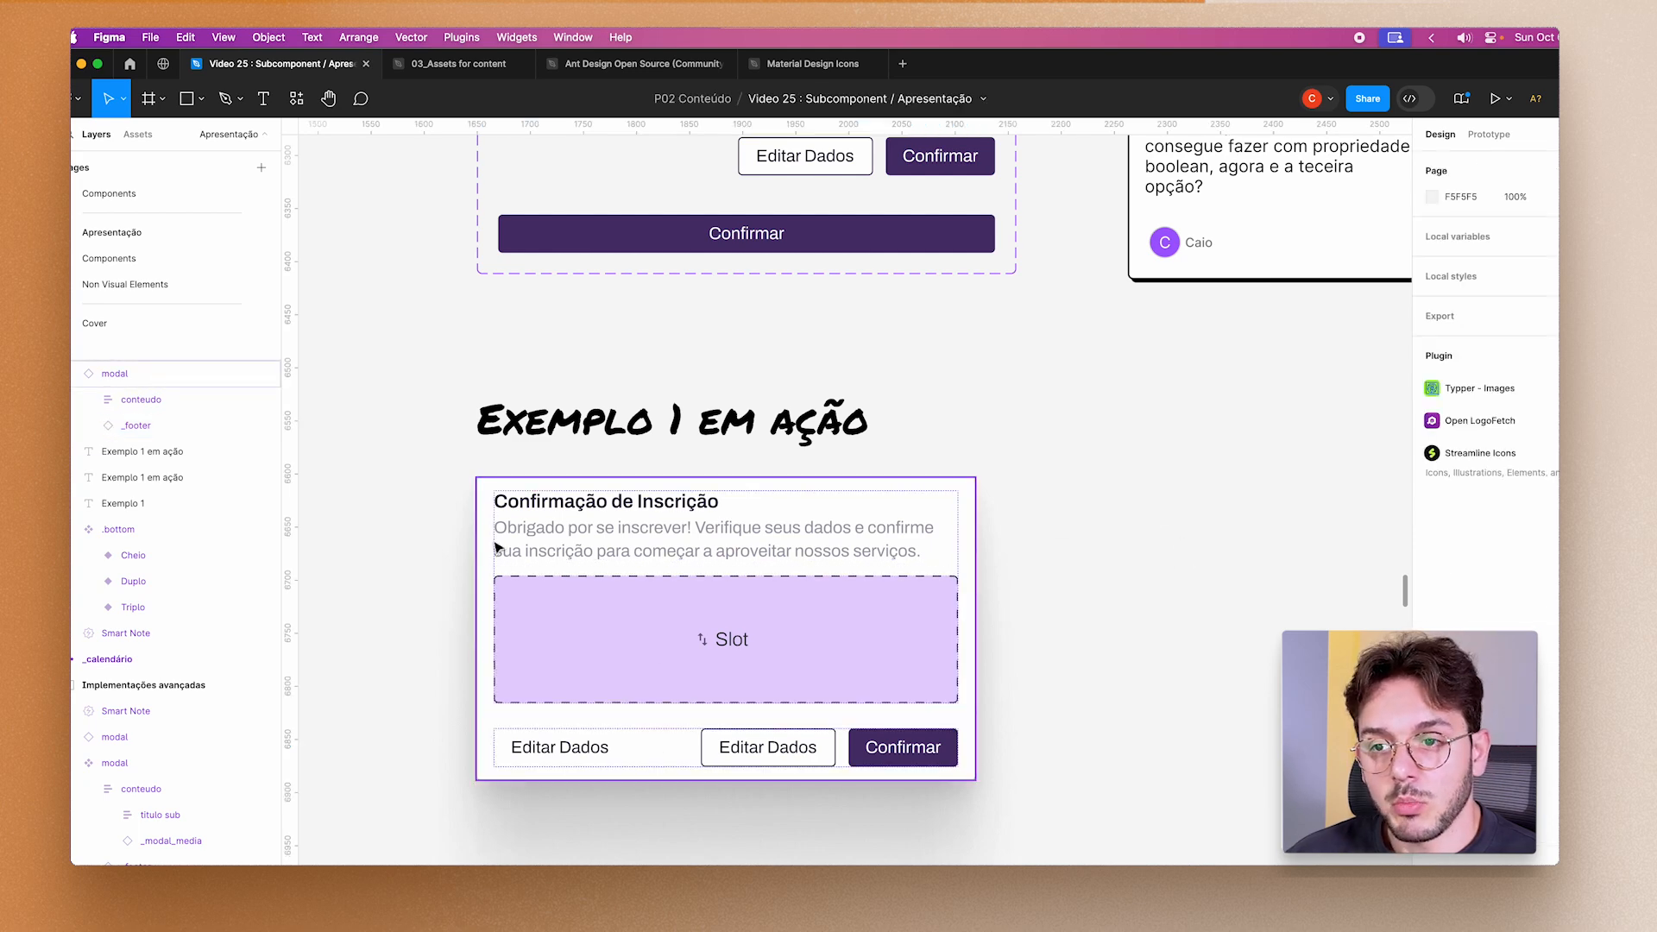
left_click(580, 498)
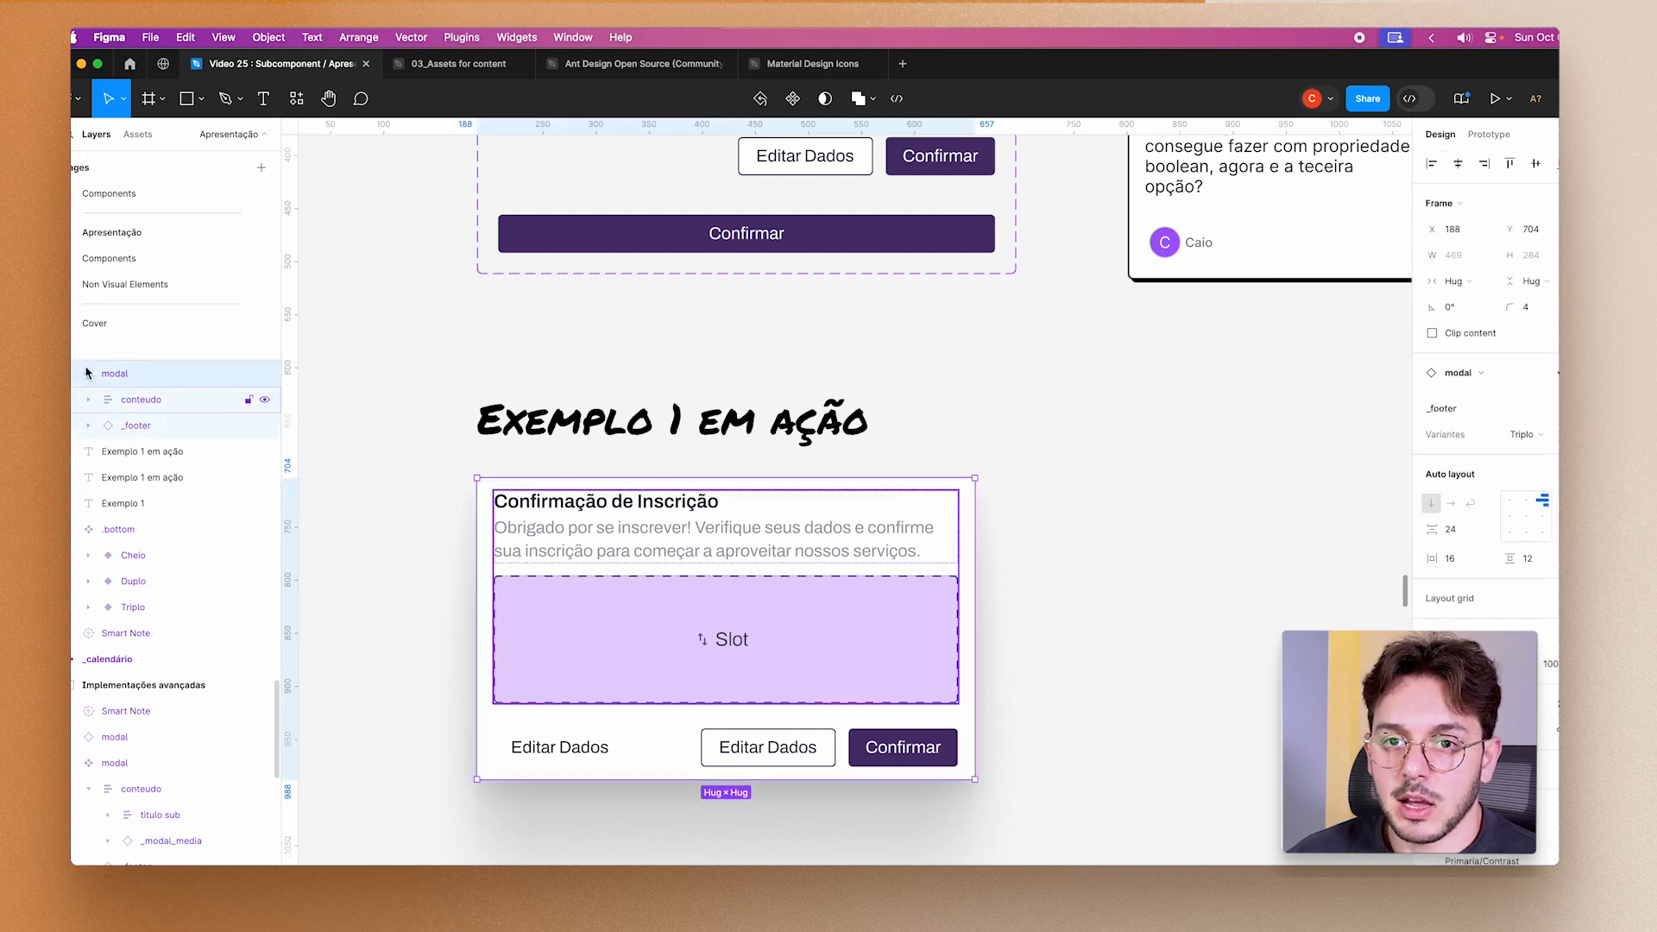
left_click(157, 429)
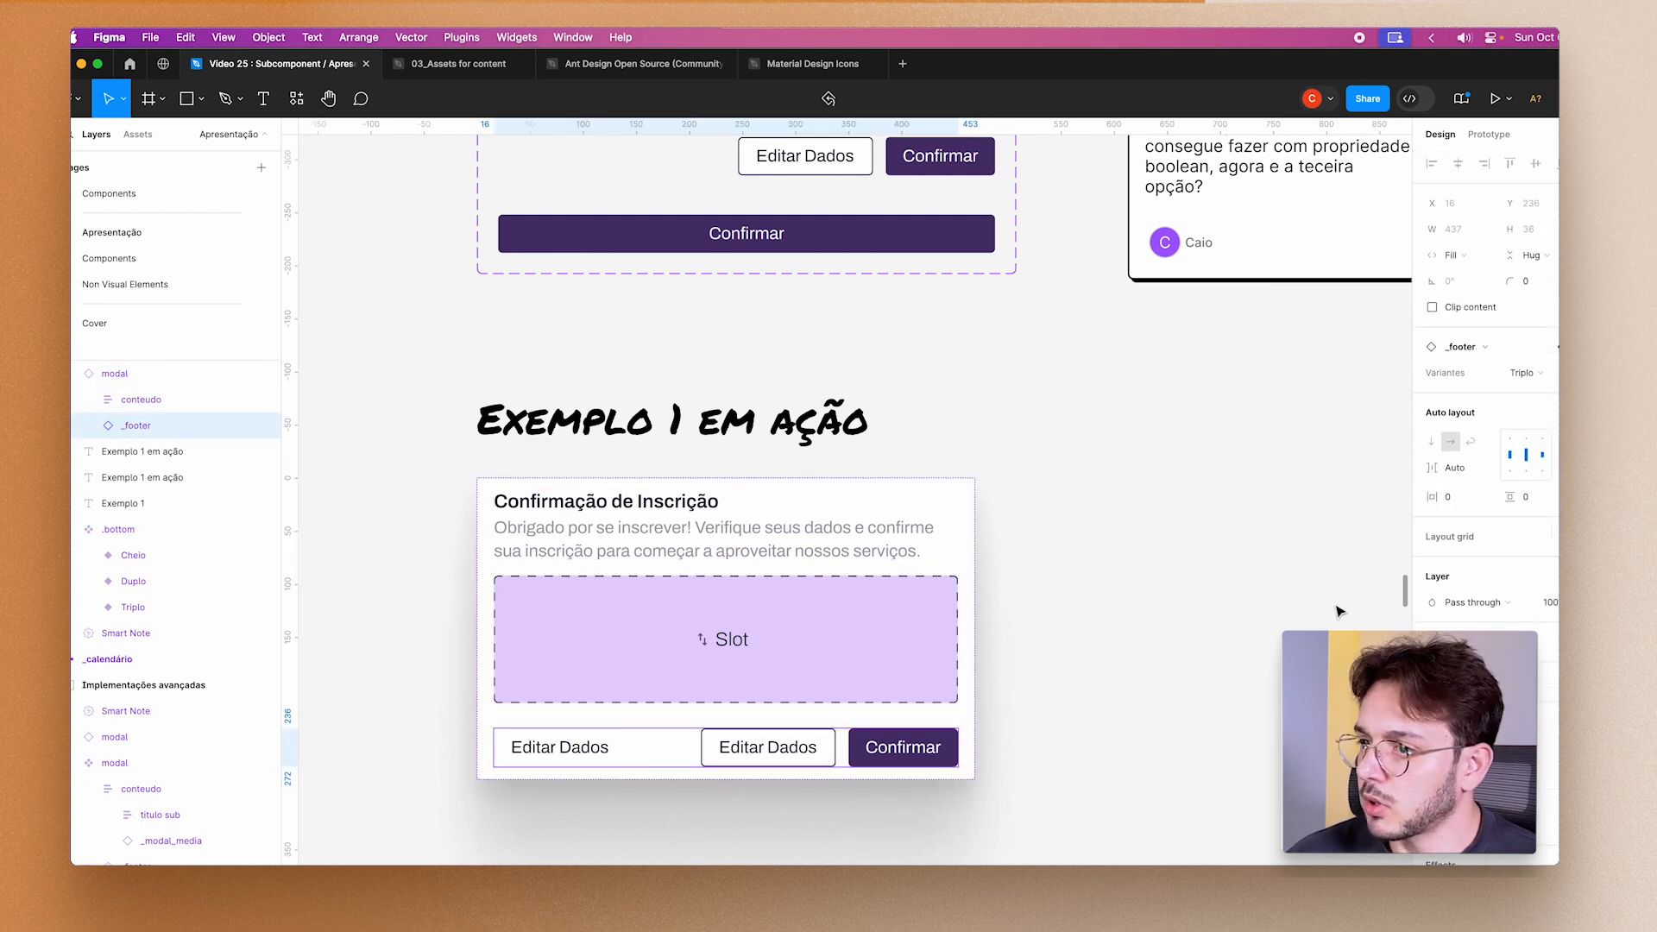
left_click(1295, 608)
left_click(734, 596)
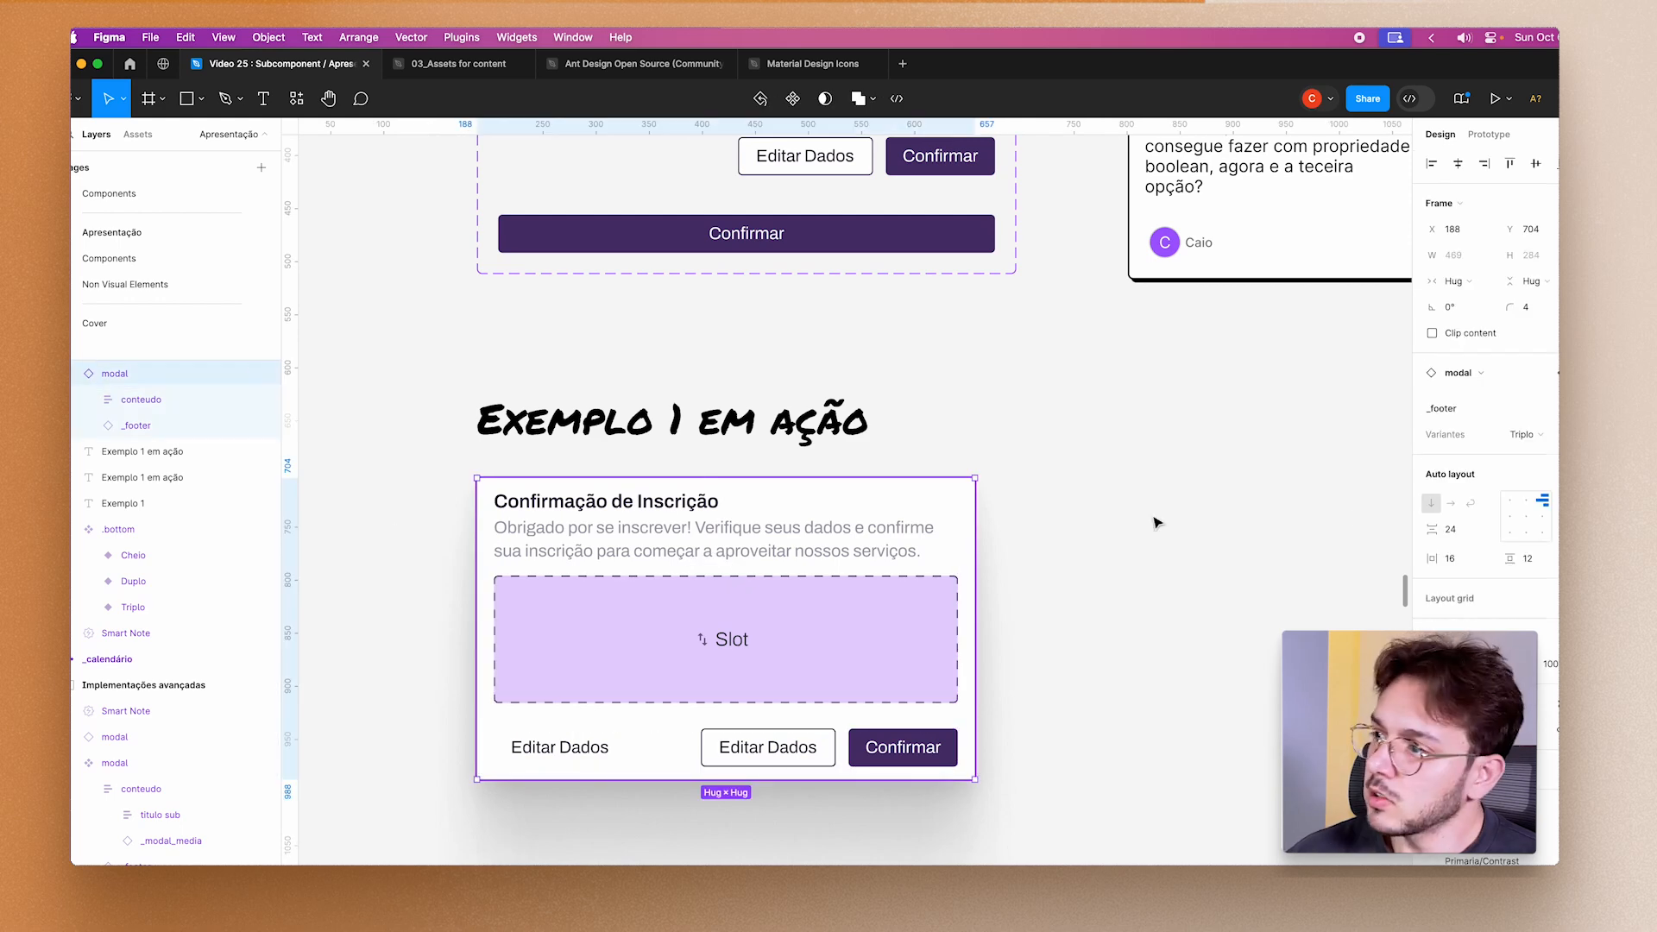
Switch the first example modal's exposed _footer variant to Duplo and finally to Cheio.
left_click(1539, 437)
left_click(1484, 453)
left_click(1526, 435)
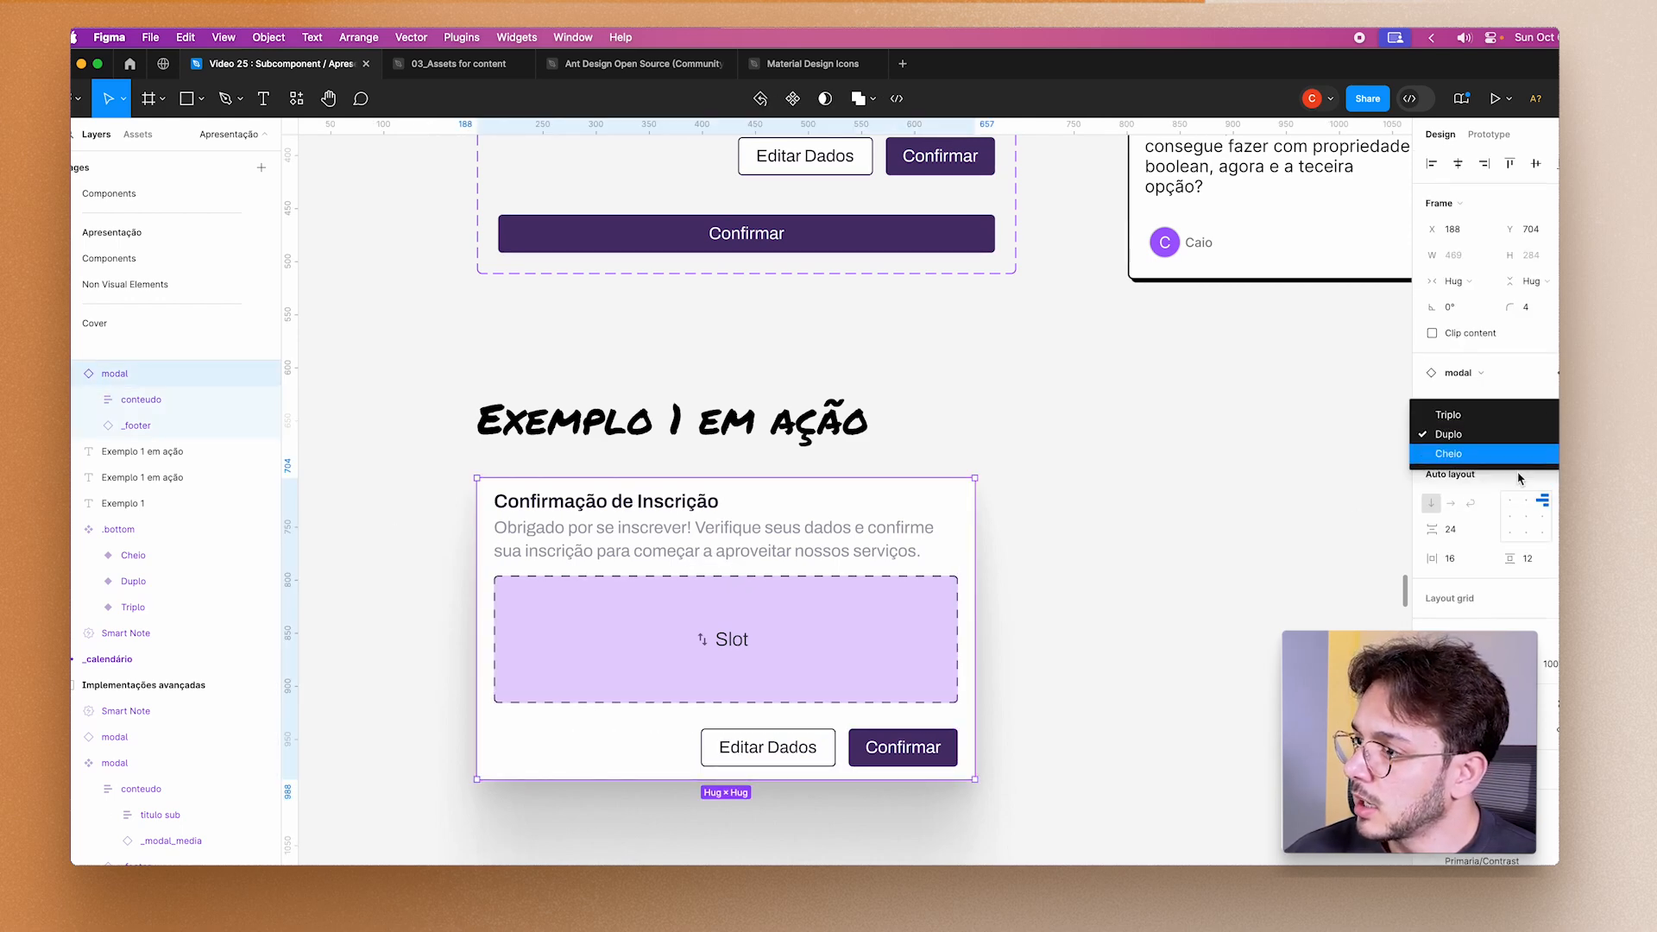
left_click(1458, 453)
left_click(1302, 586)
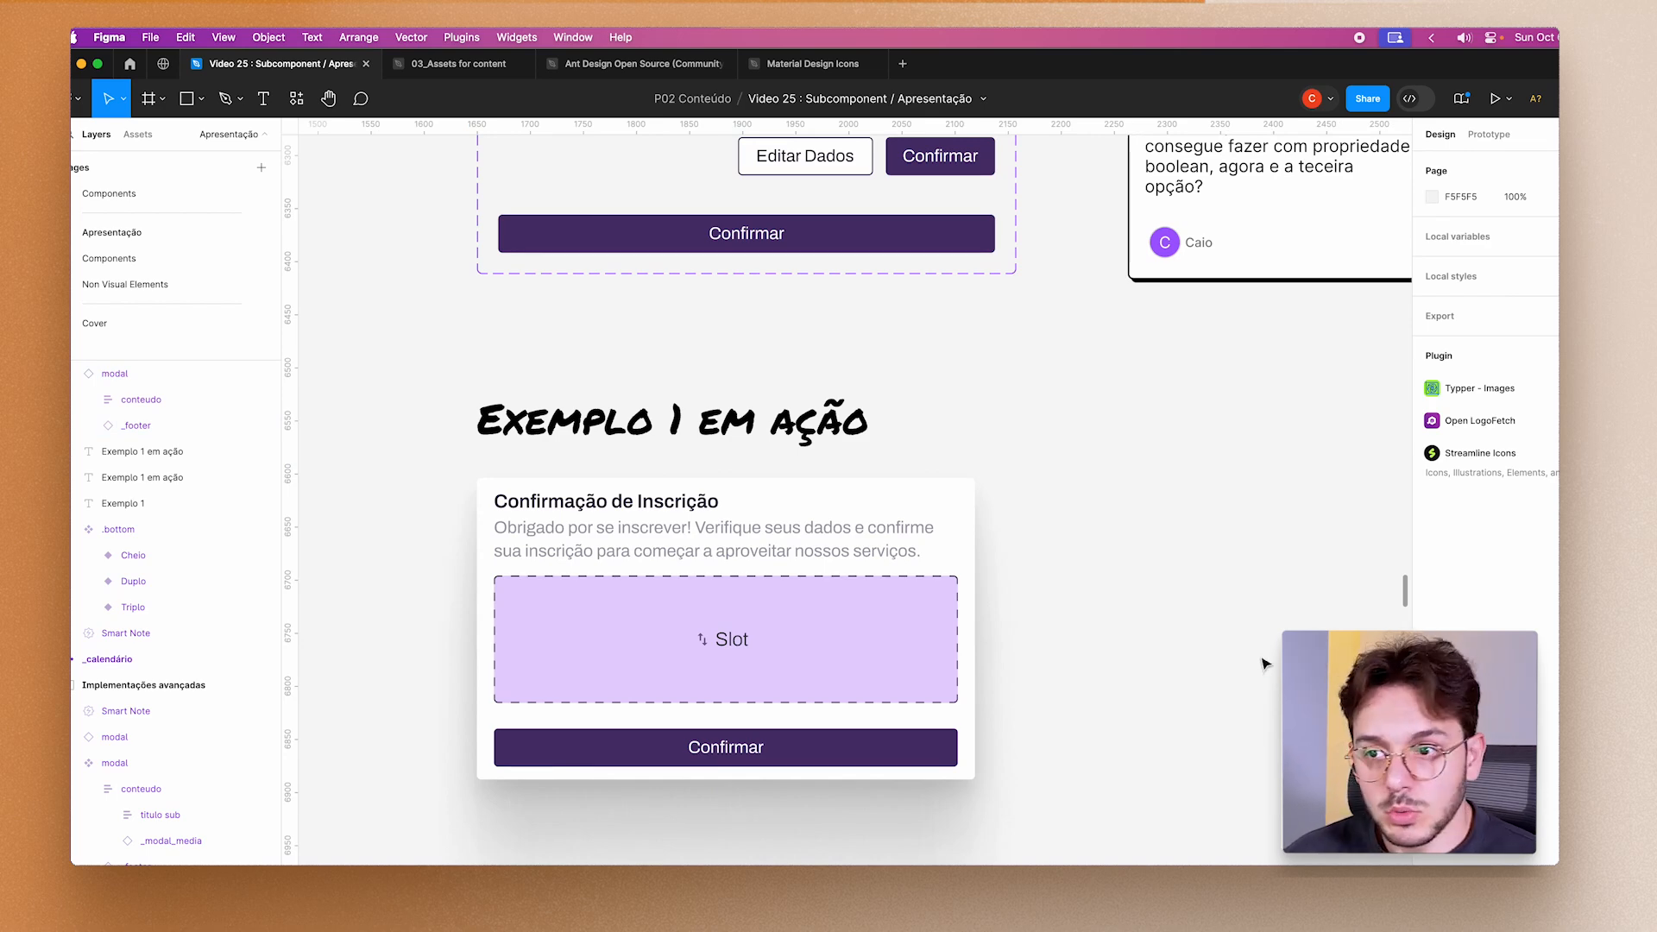
Place an instance of the modal component beside the original in the Implementações avançadas section.
scroll(1283, 619, "down", 5)
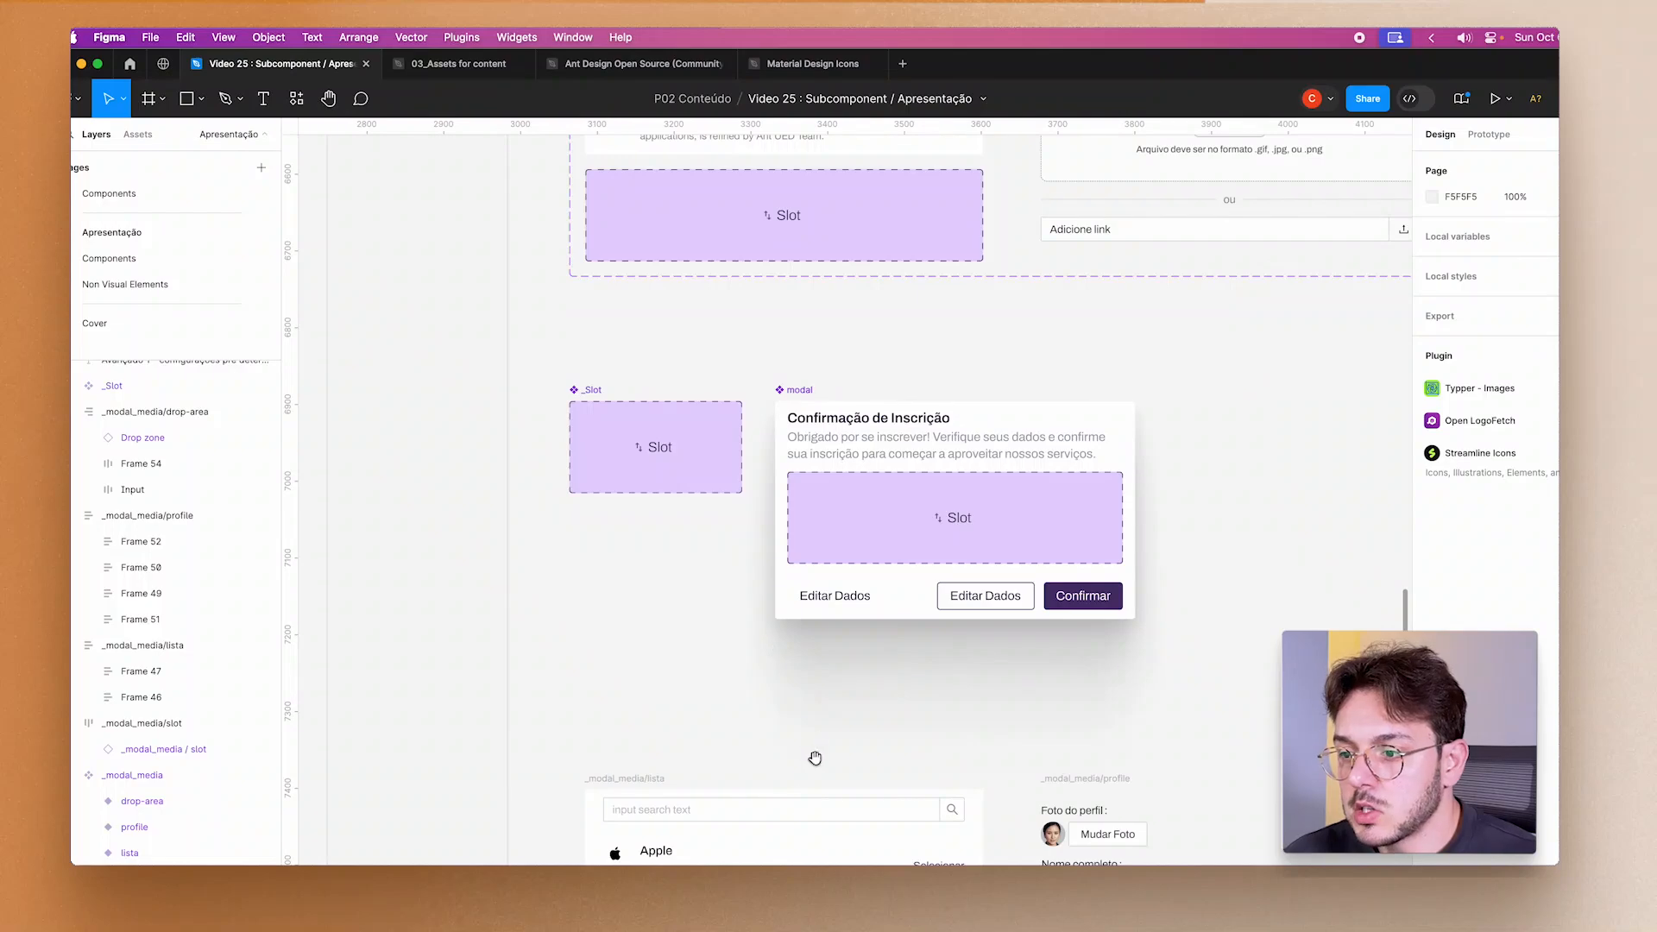
left_click_drag(817, 754, 777, 411)
scroll(870, 637, "down", 1)
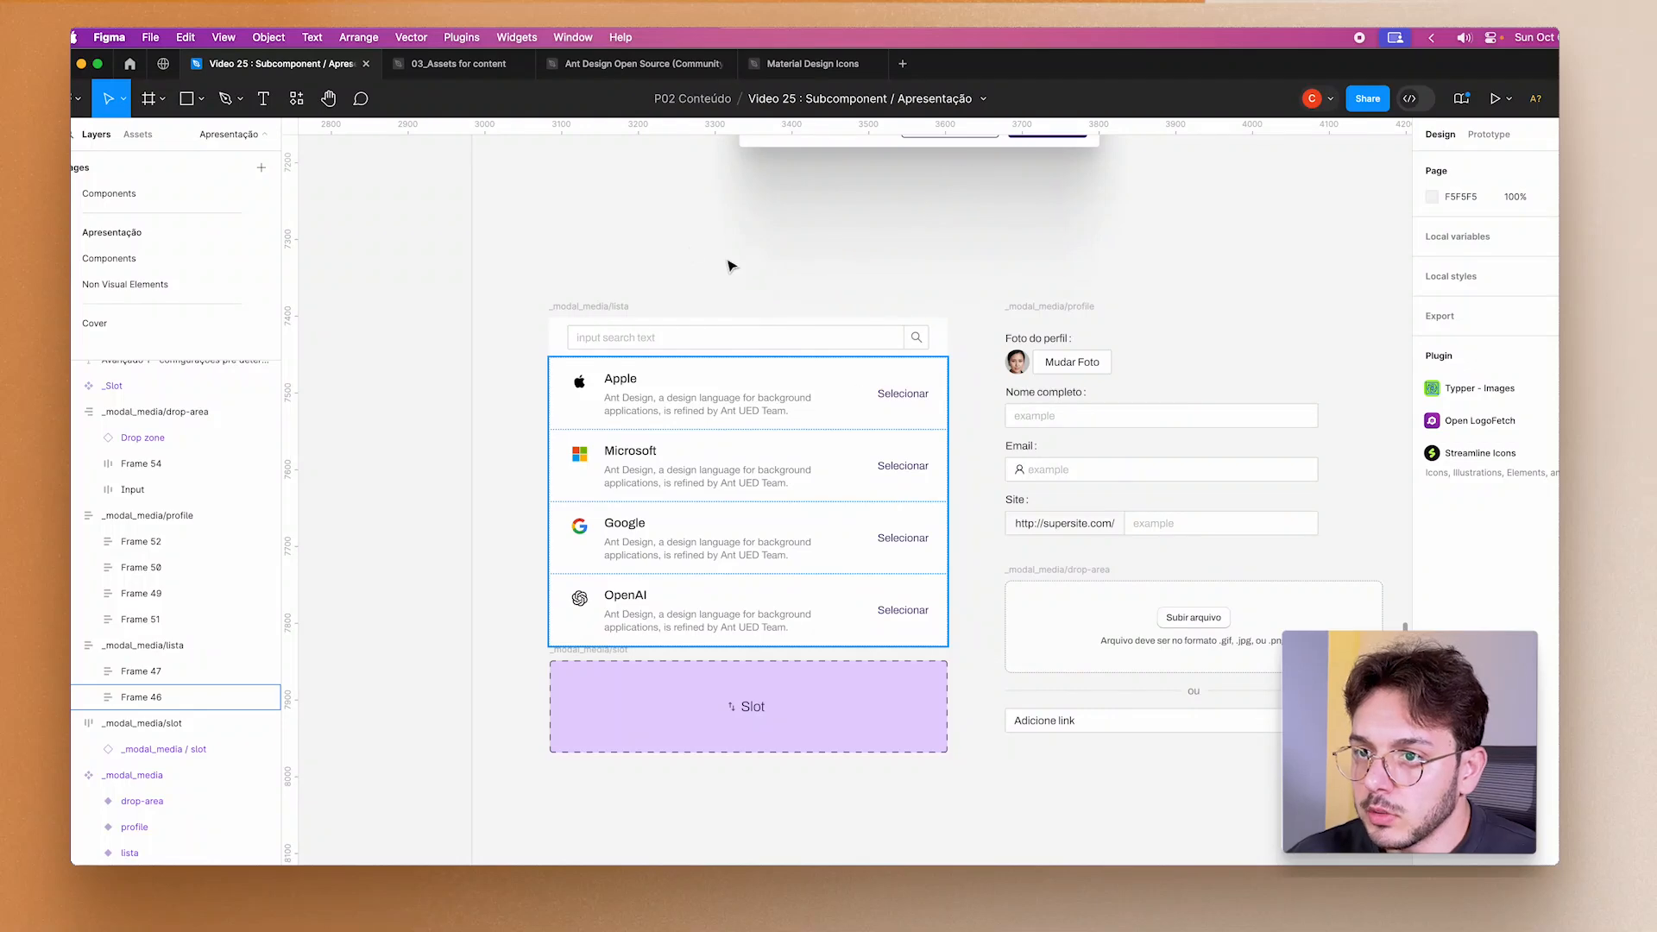
left_click(777, 215)
scroll(763, 750, "down", 3)
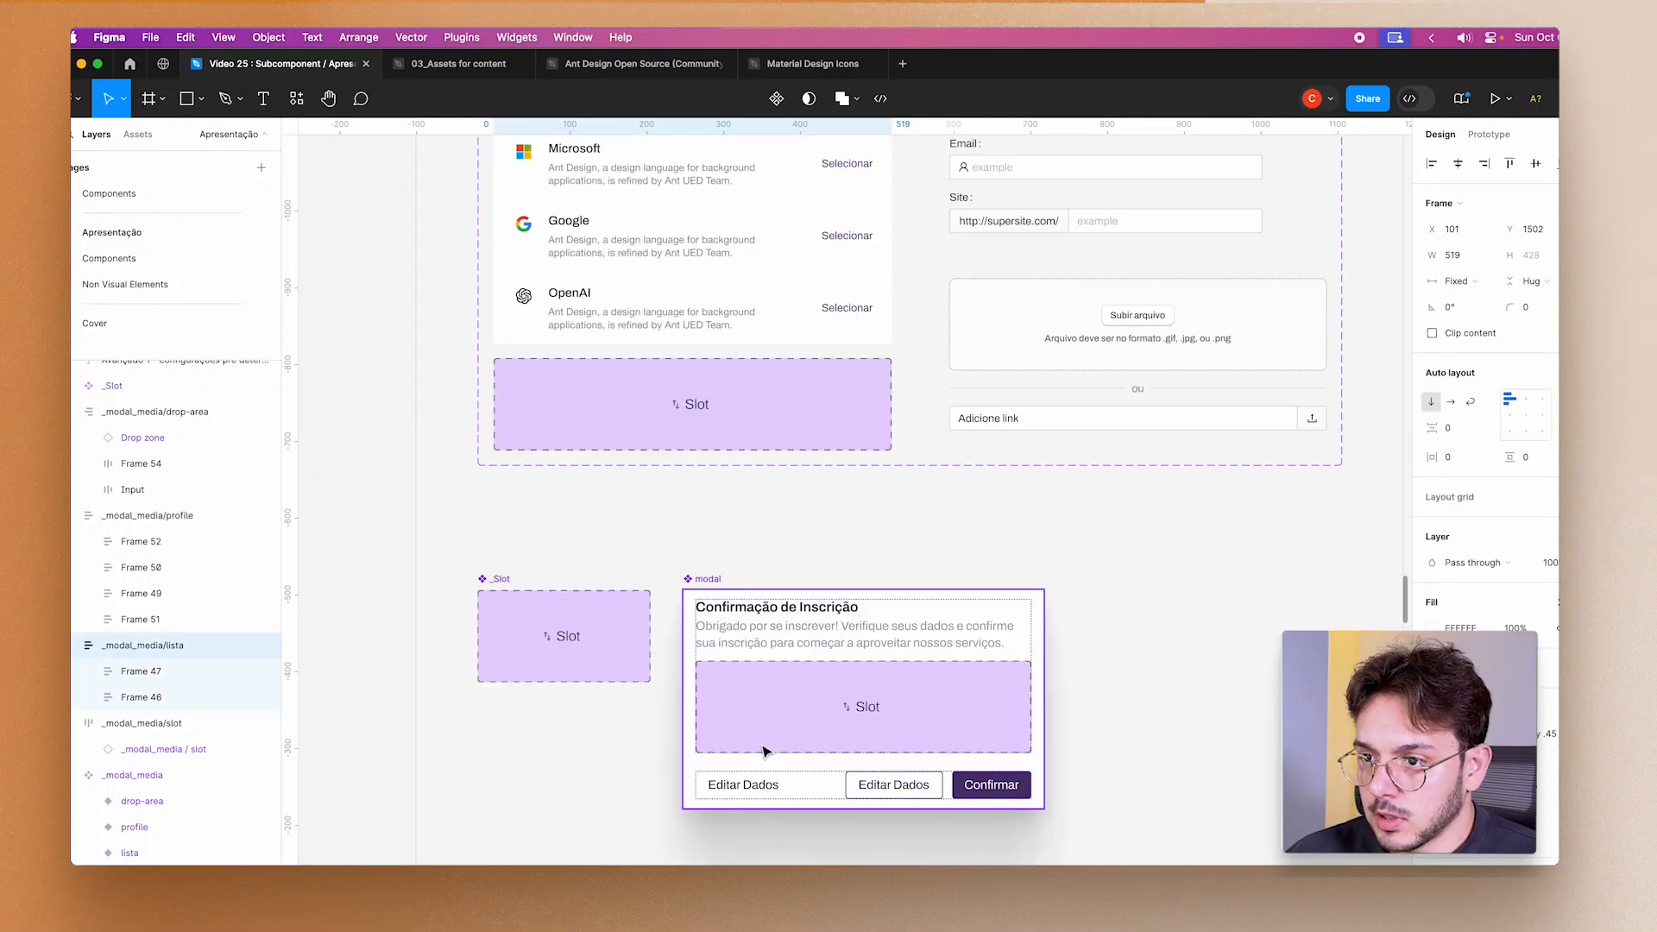
left_click(816, 771)
scroll(863, 647, "down", 3)
scroll(863, 648, "right", 2)
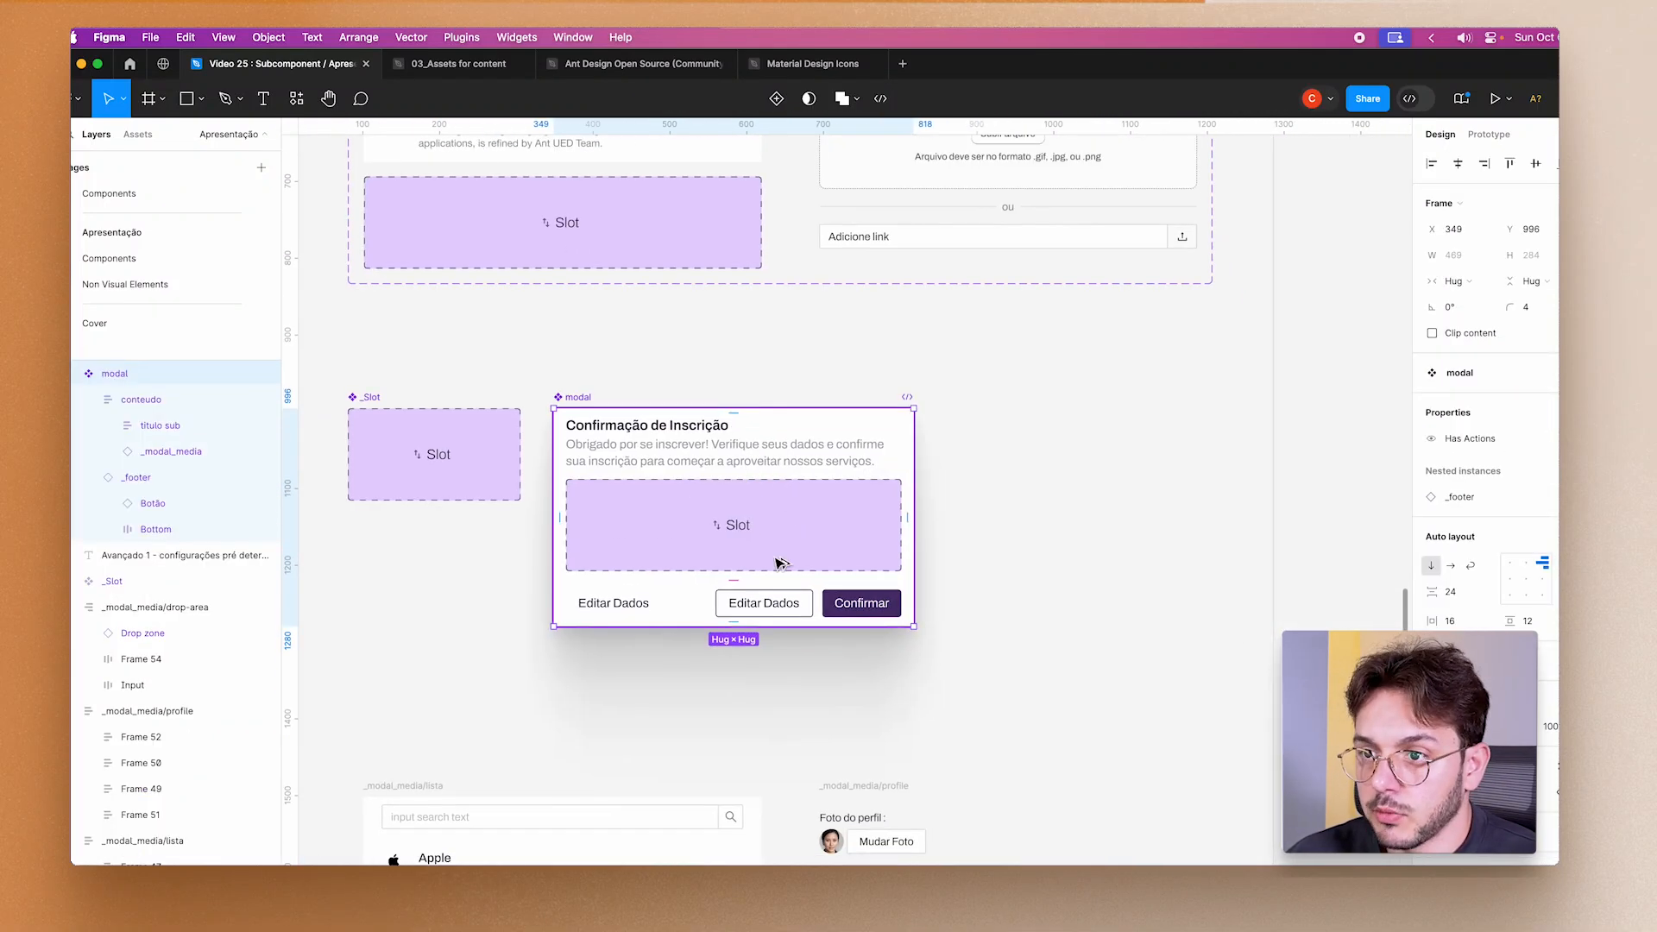
left_click_drag(718, 518, 1111, 520)
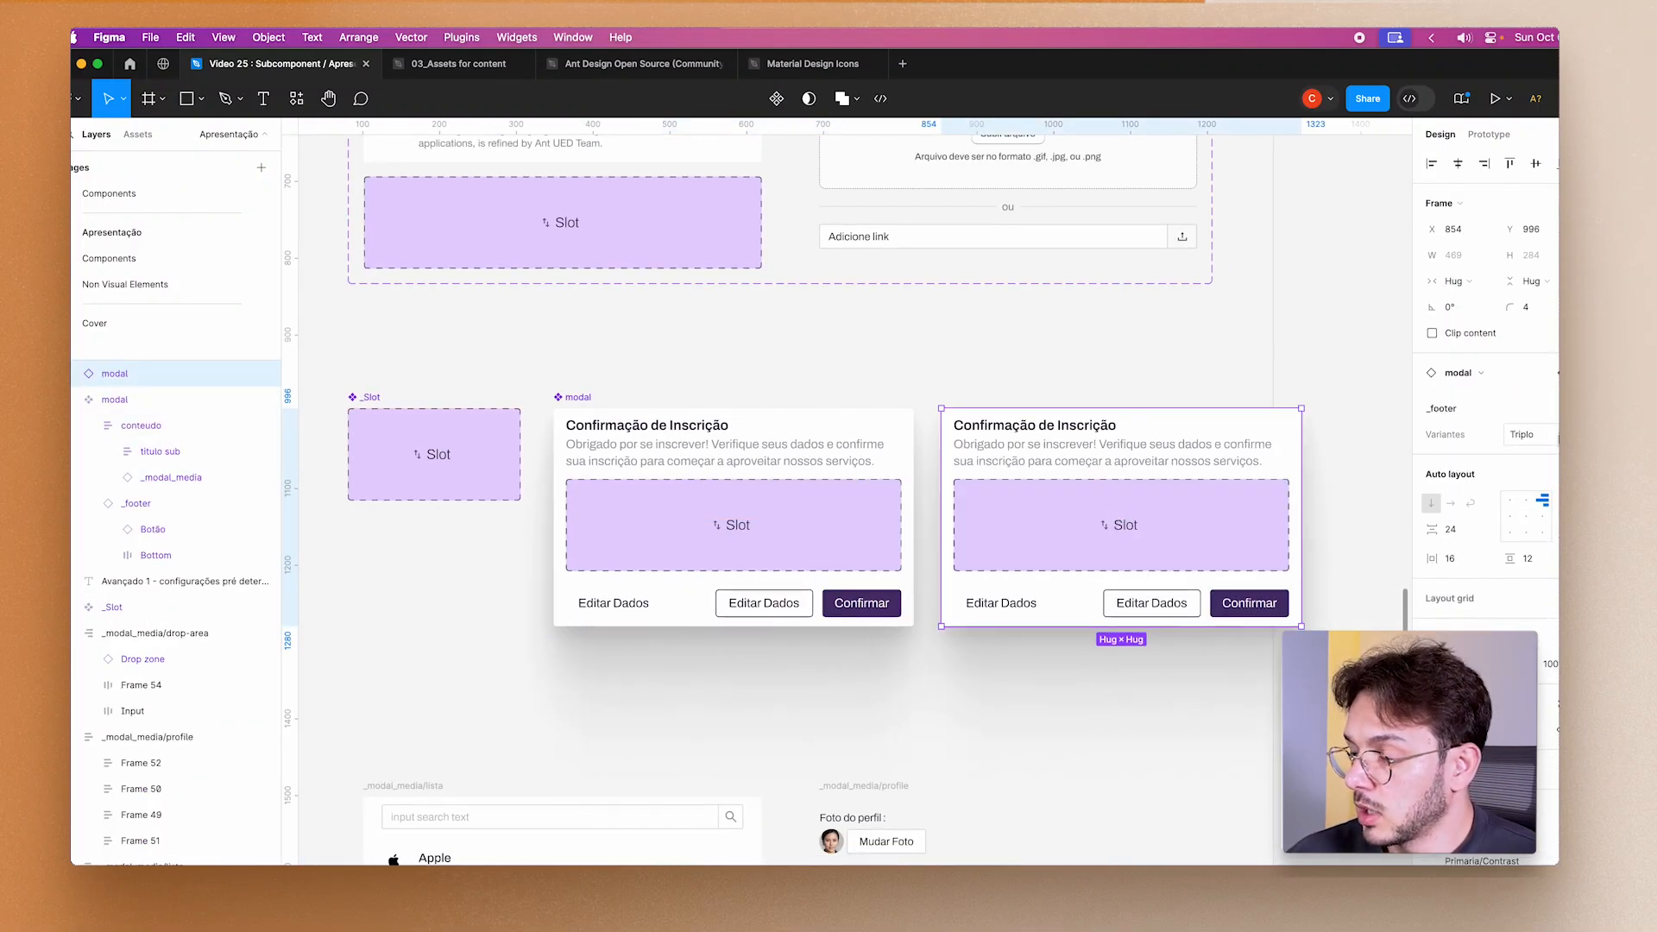
Cycle the new modal instance's nested _modal_media through the profile, lista and drop-area variants and back to slot.
left_click(1138, 556)
left_click(1137, 556)
left_click(1518, 371)
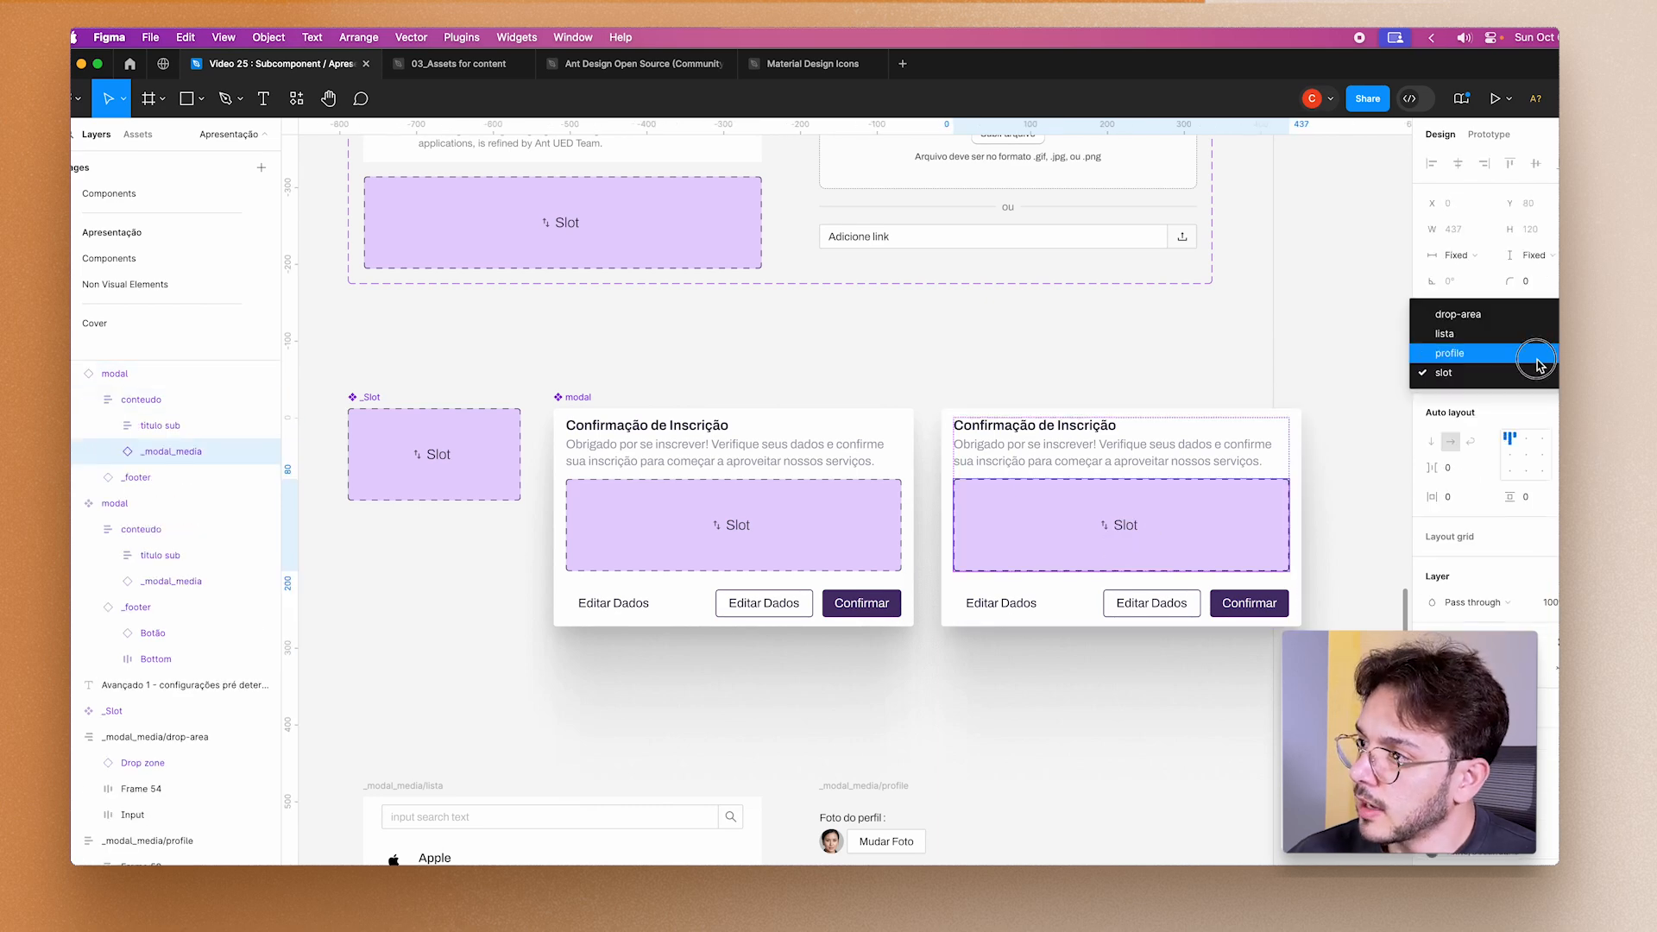
left_click(1523, 353)
left_click(1523, 372)
left_click(1524, 353)
left_click(1523, 372)
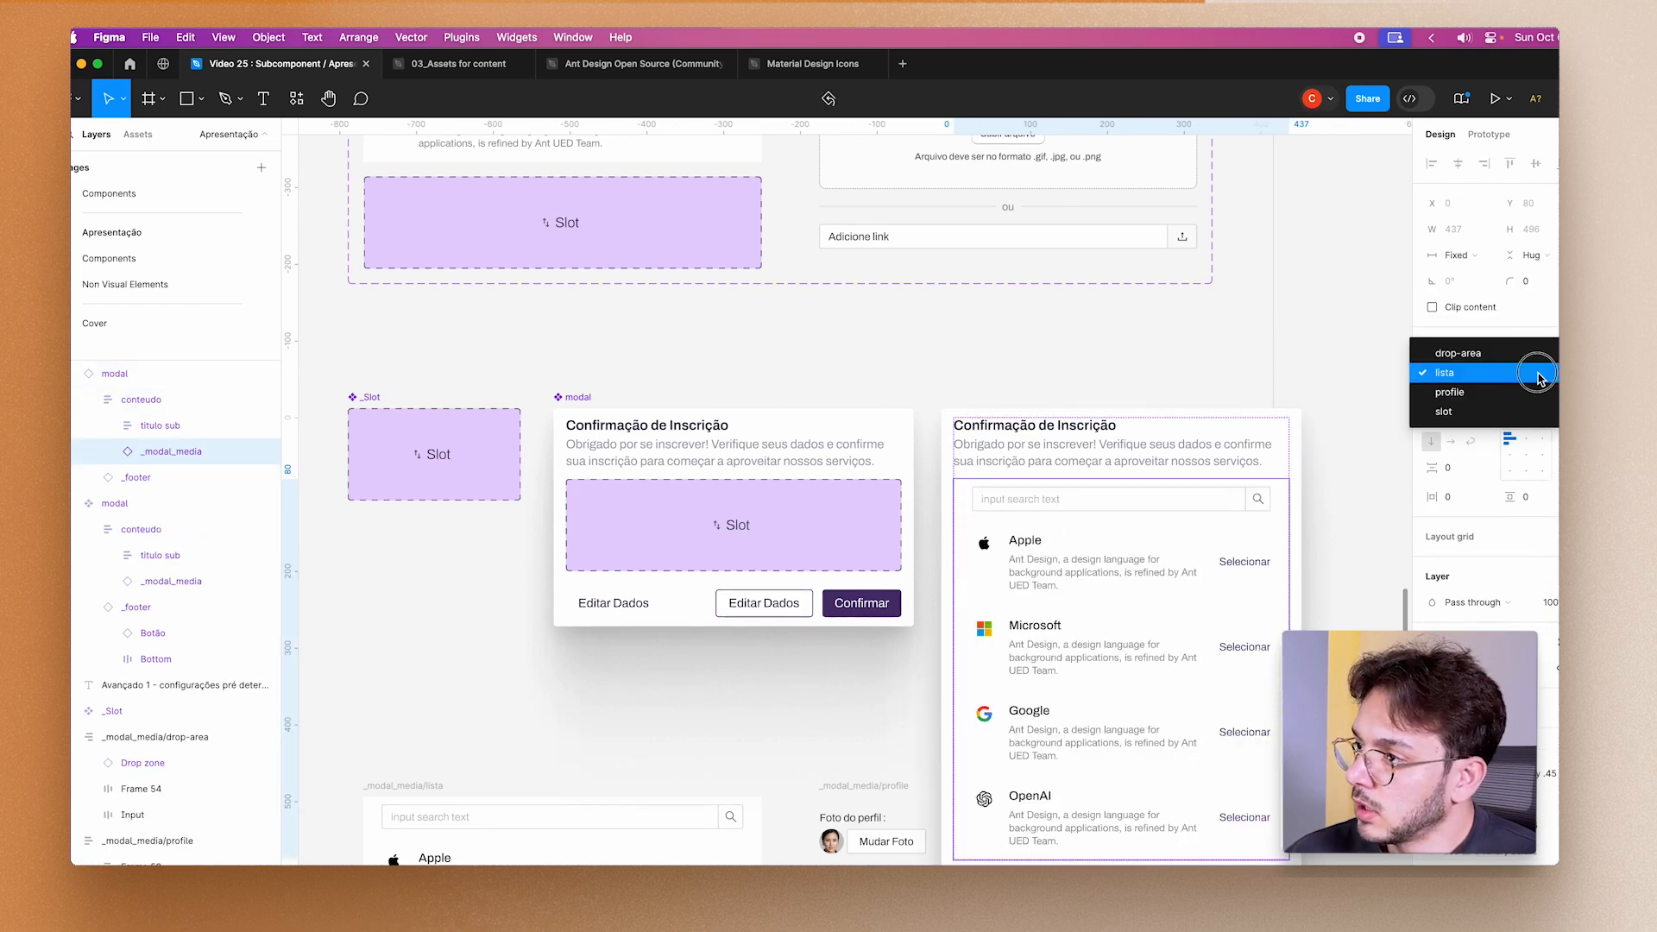
left_click(1519, 353)
left_click(1540, 384)
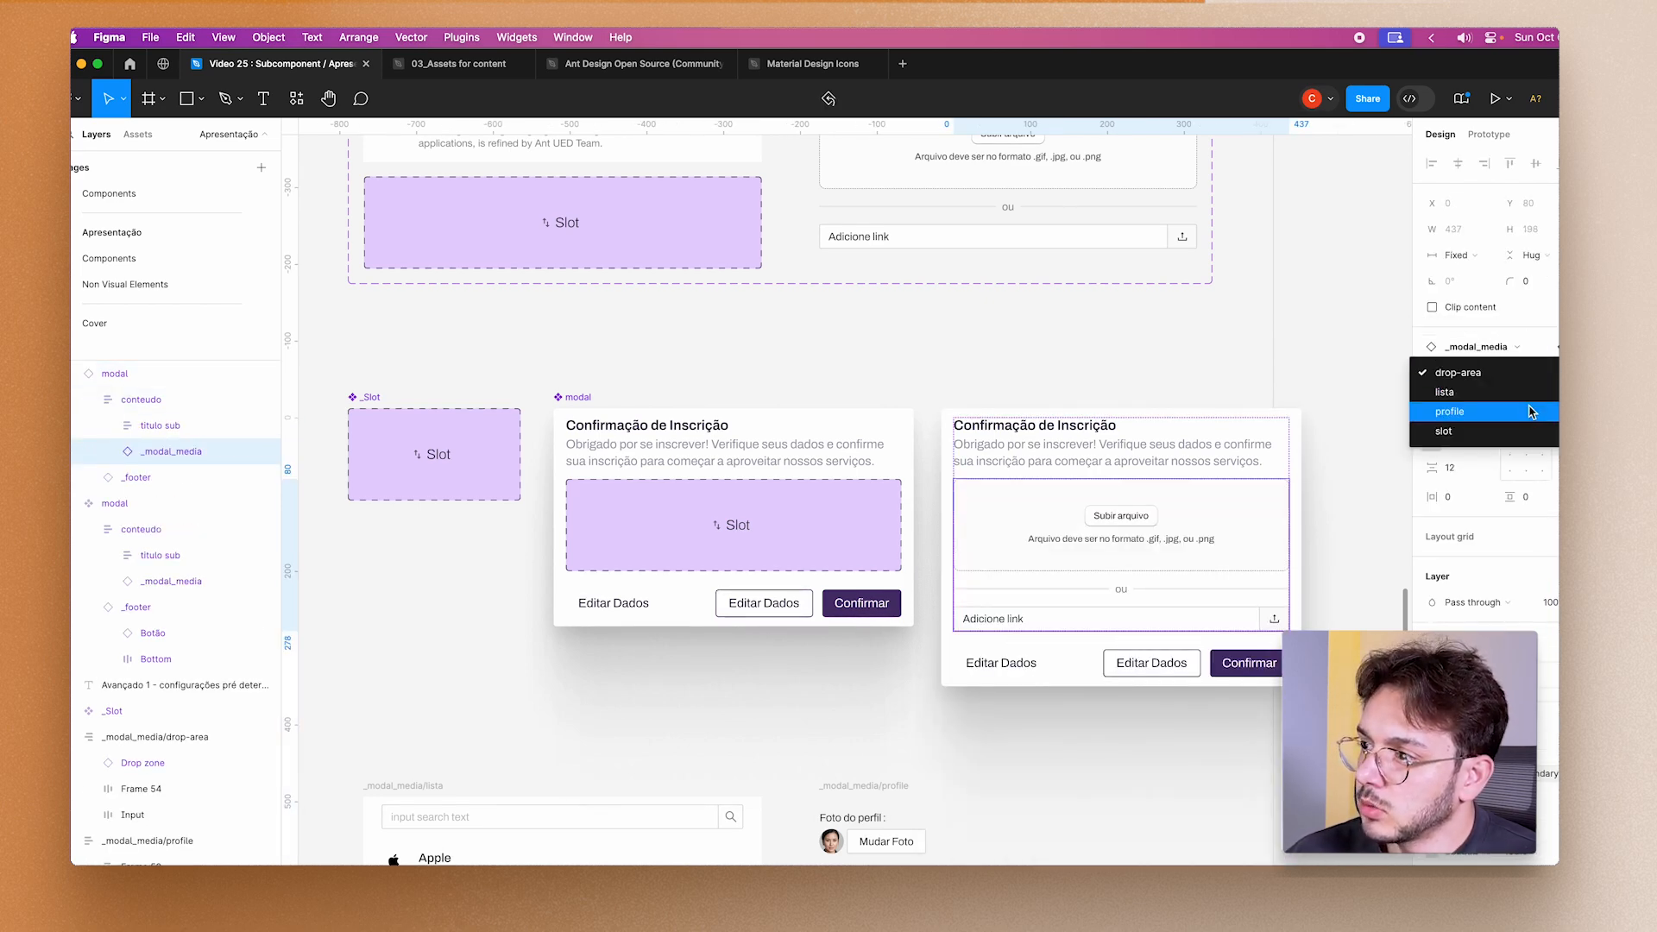
left_click(1523, 431)
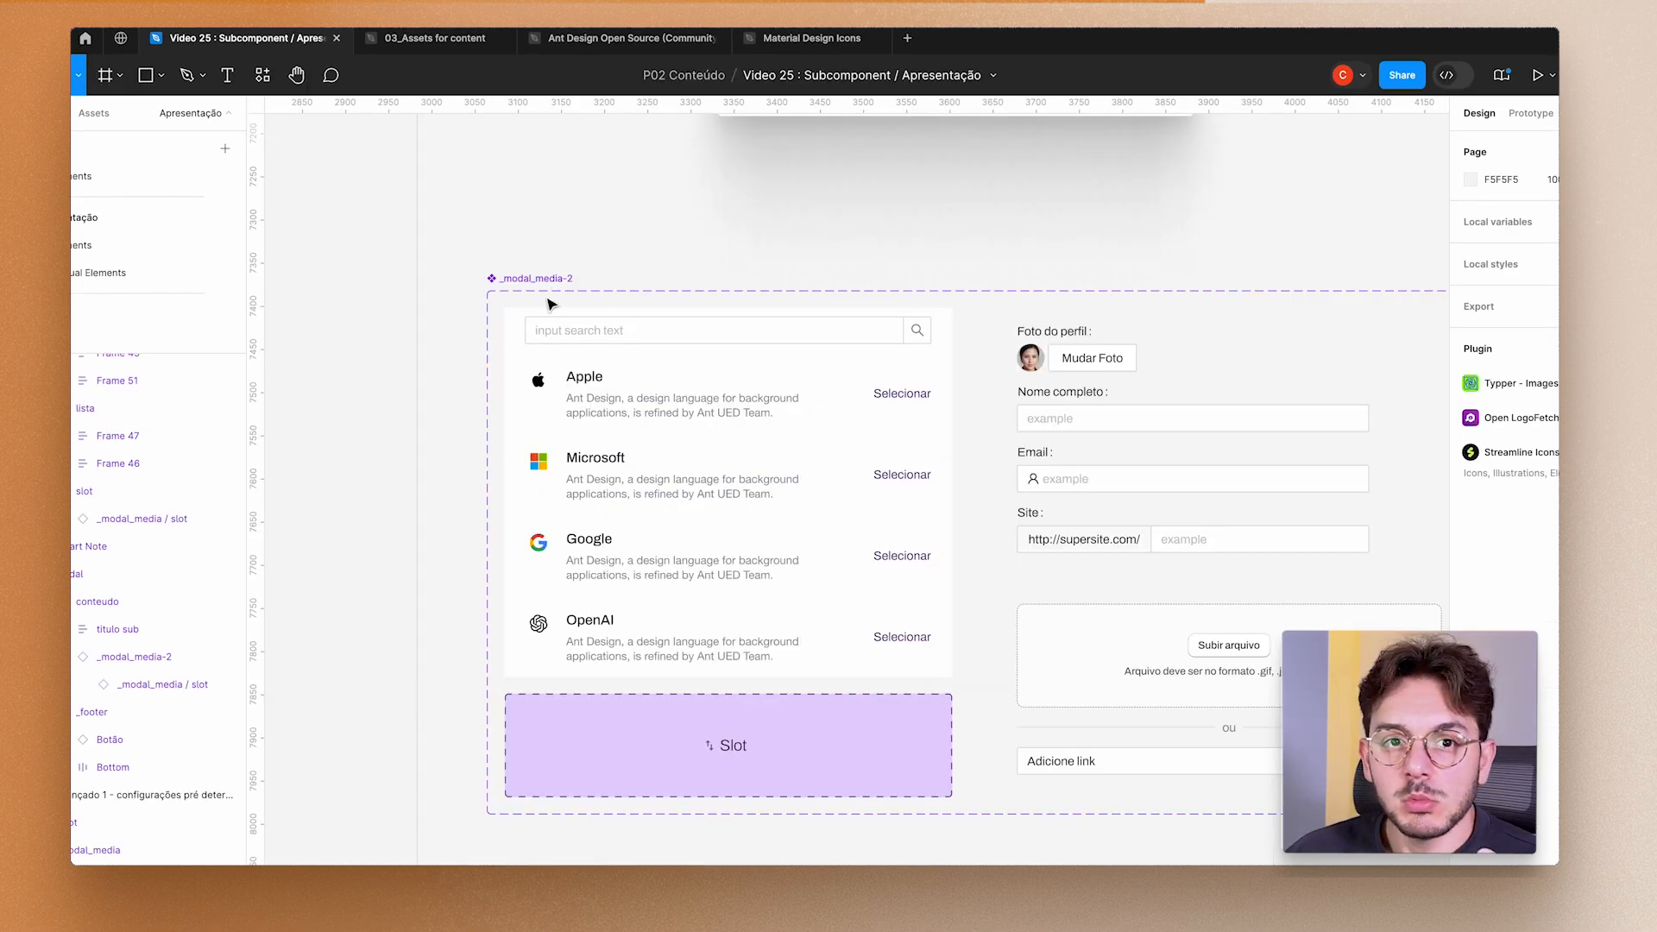
Examine the advanced modal component's exposed properties, its nested _modal_media-2 instance and the matching component set below.
scroll(552, 298, "up", 3)
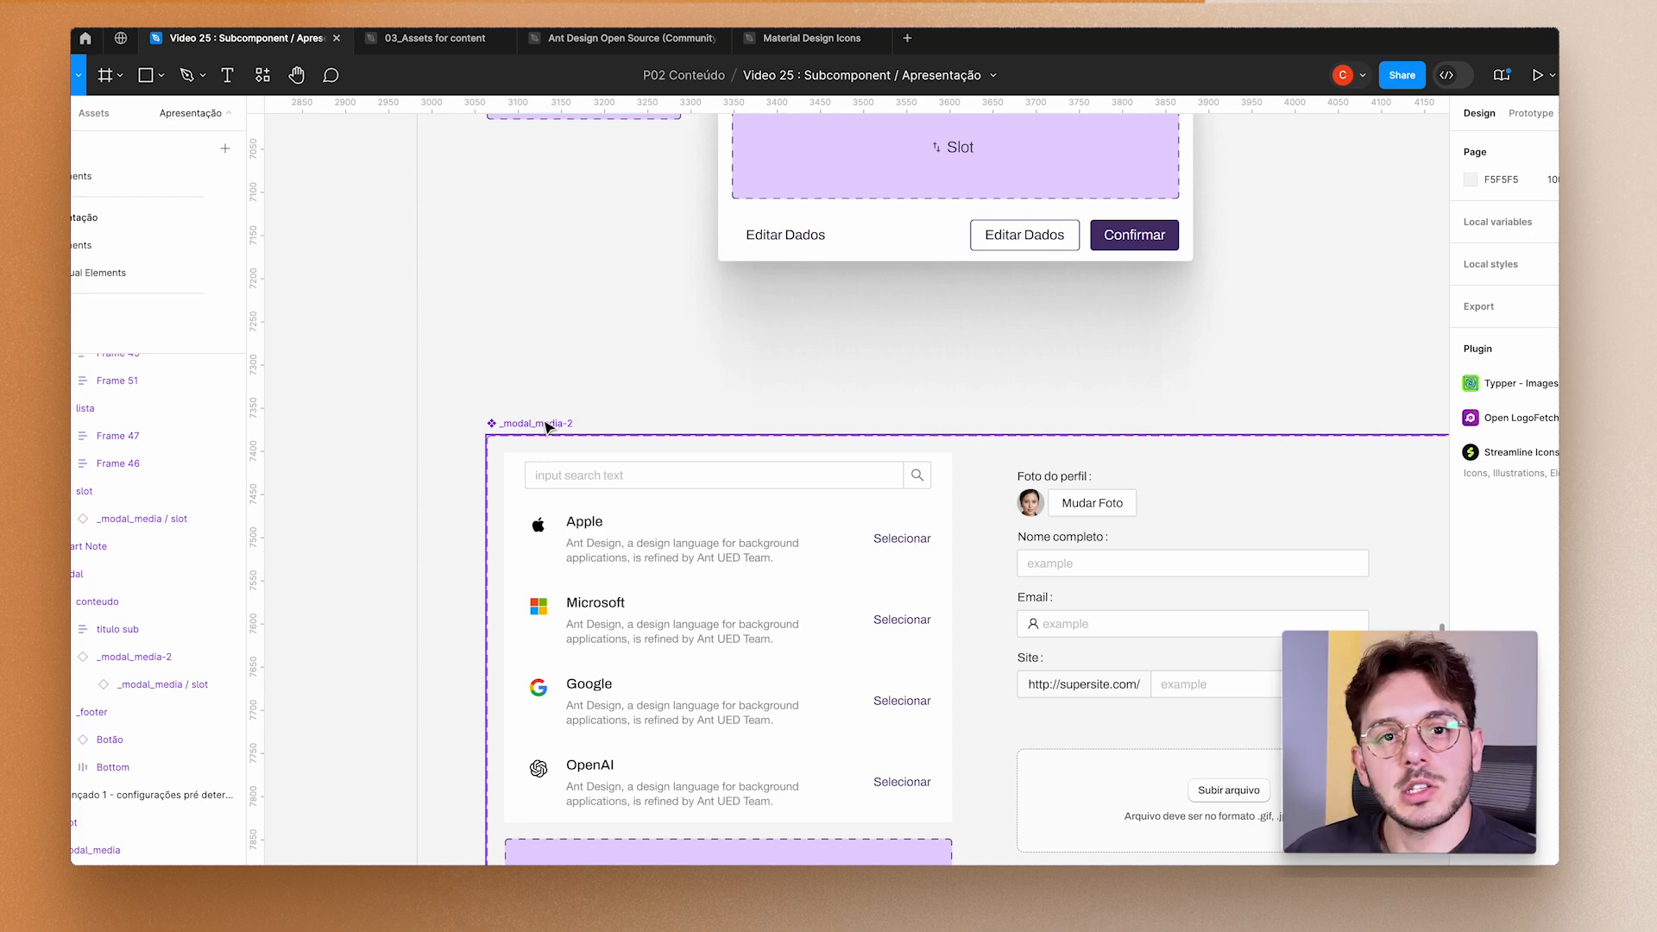
scroll(759, 555, "down", 3)
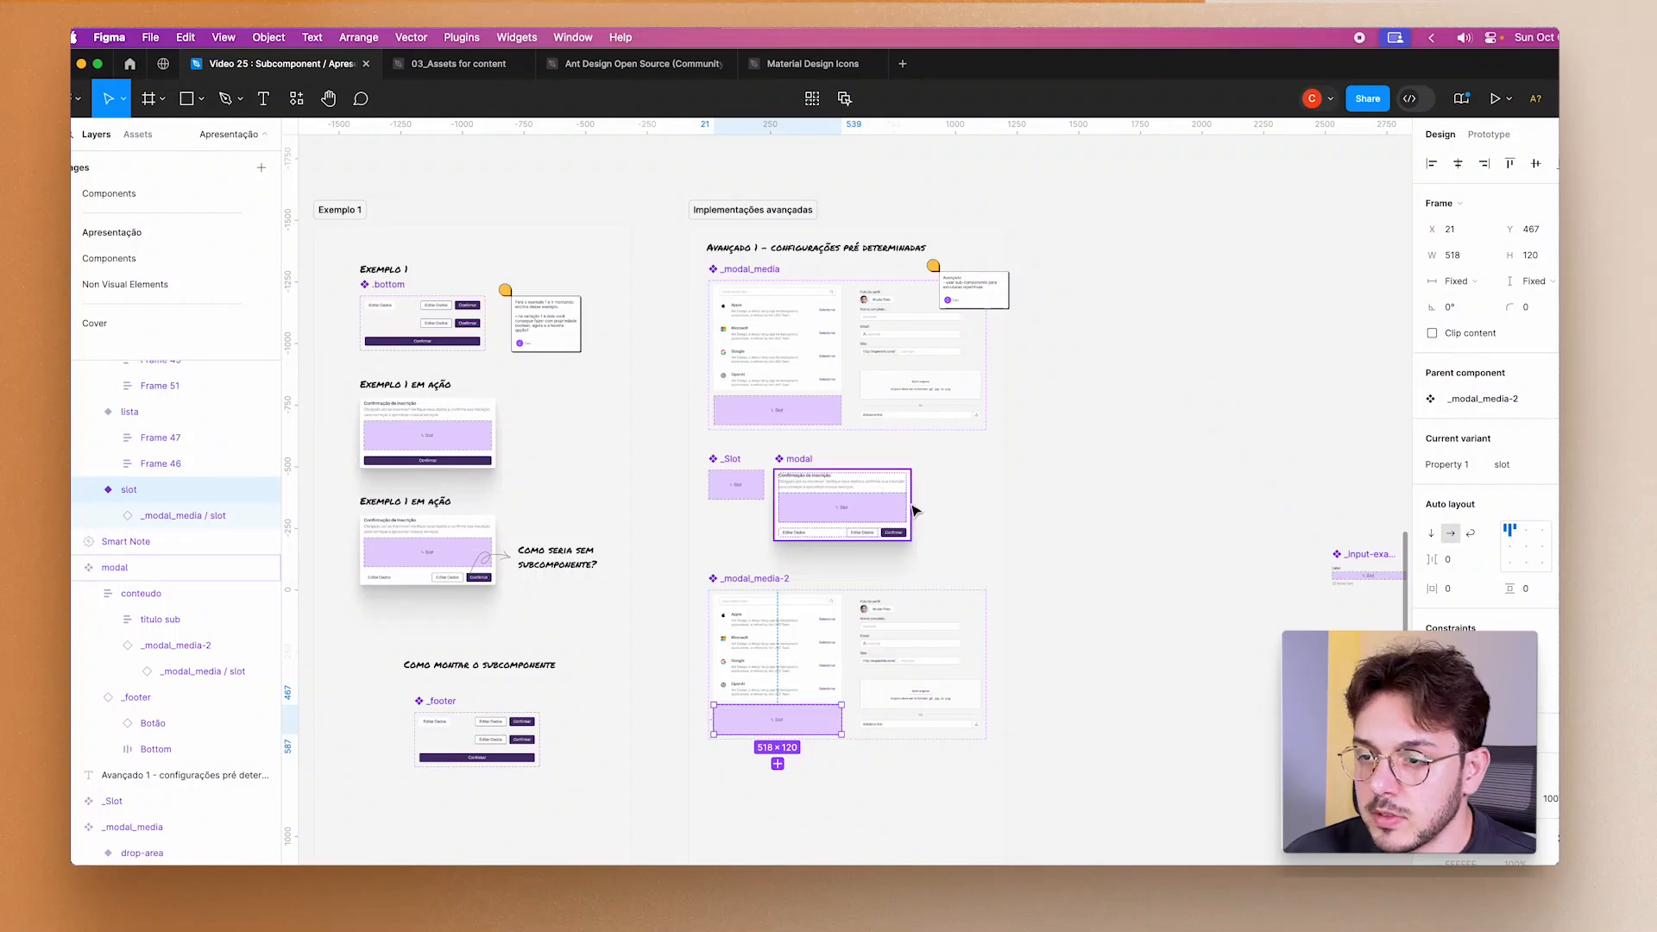
scroll(880, 485, "up", 5)
double_click(748, 528)
double_click(738, 541)
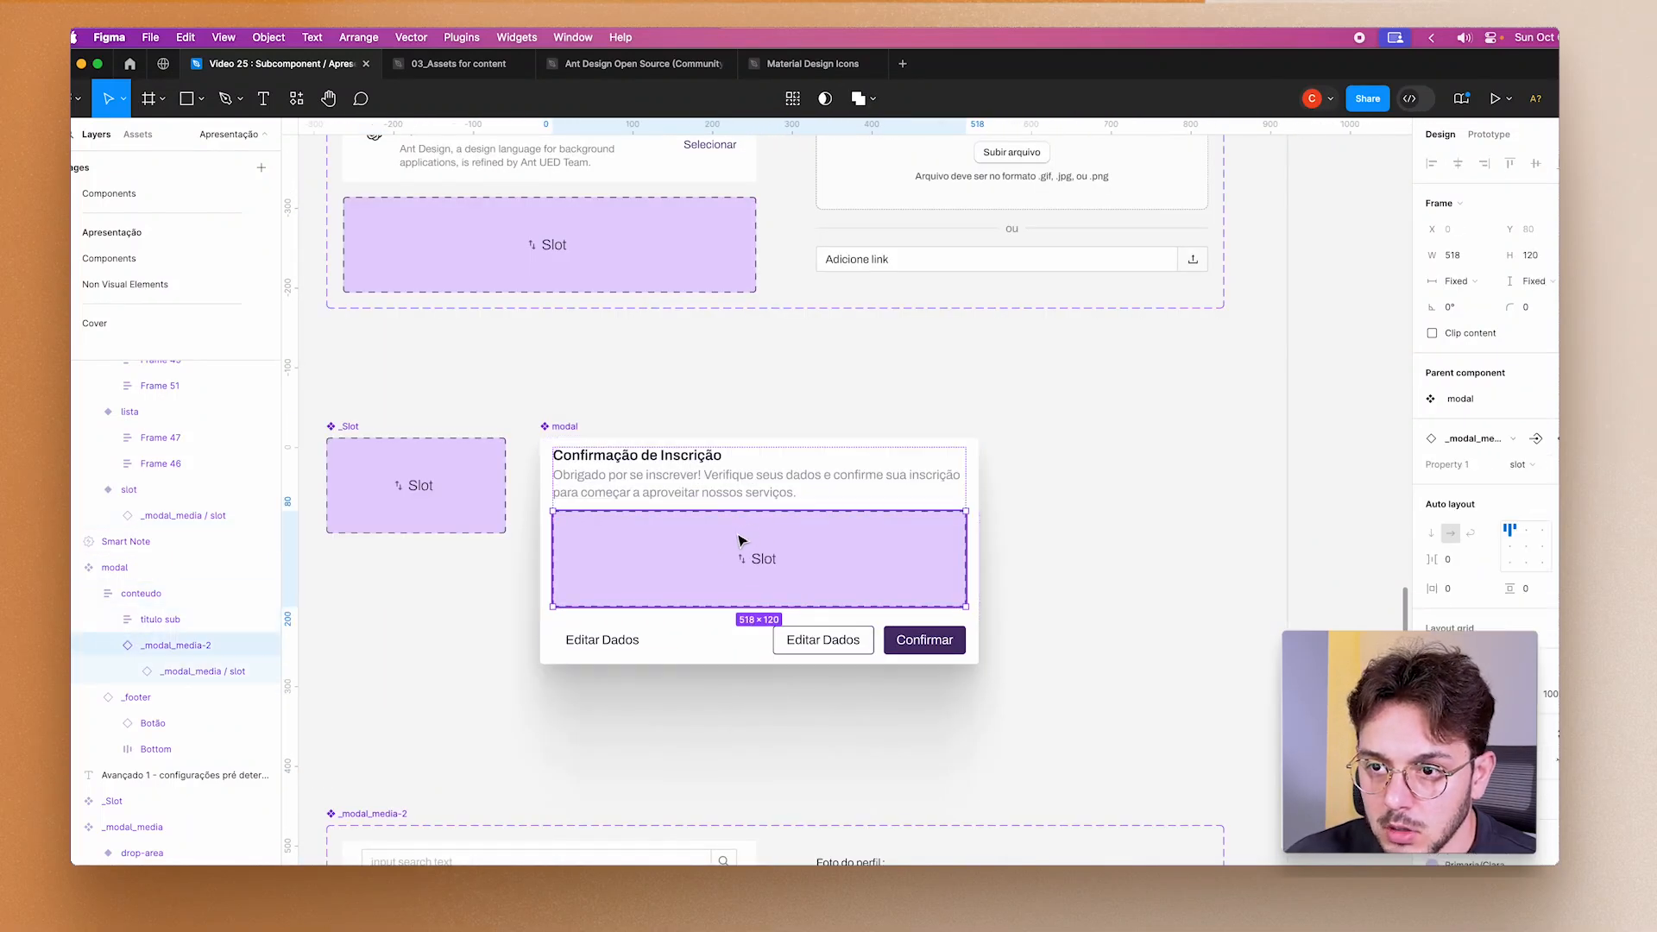
left_click(573, 402)
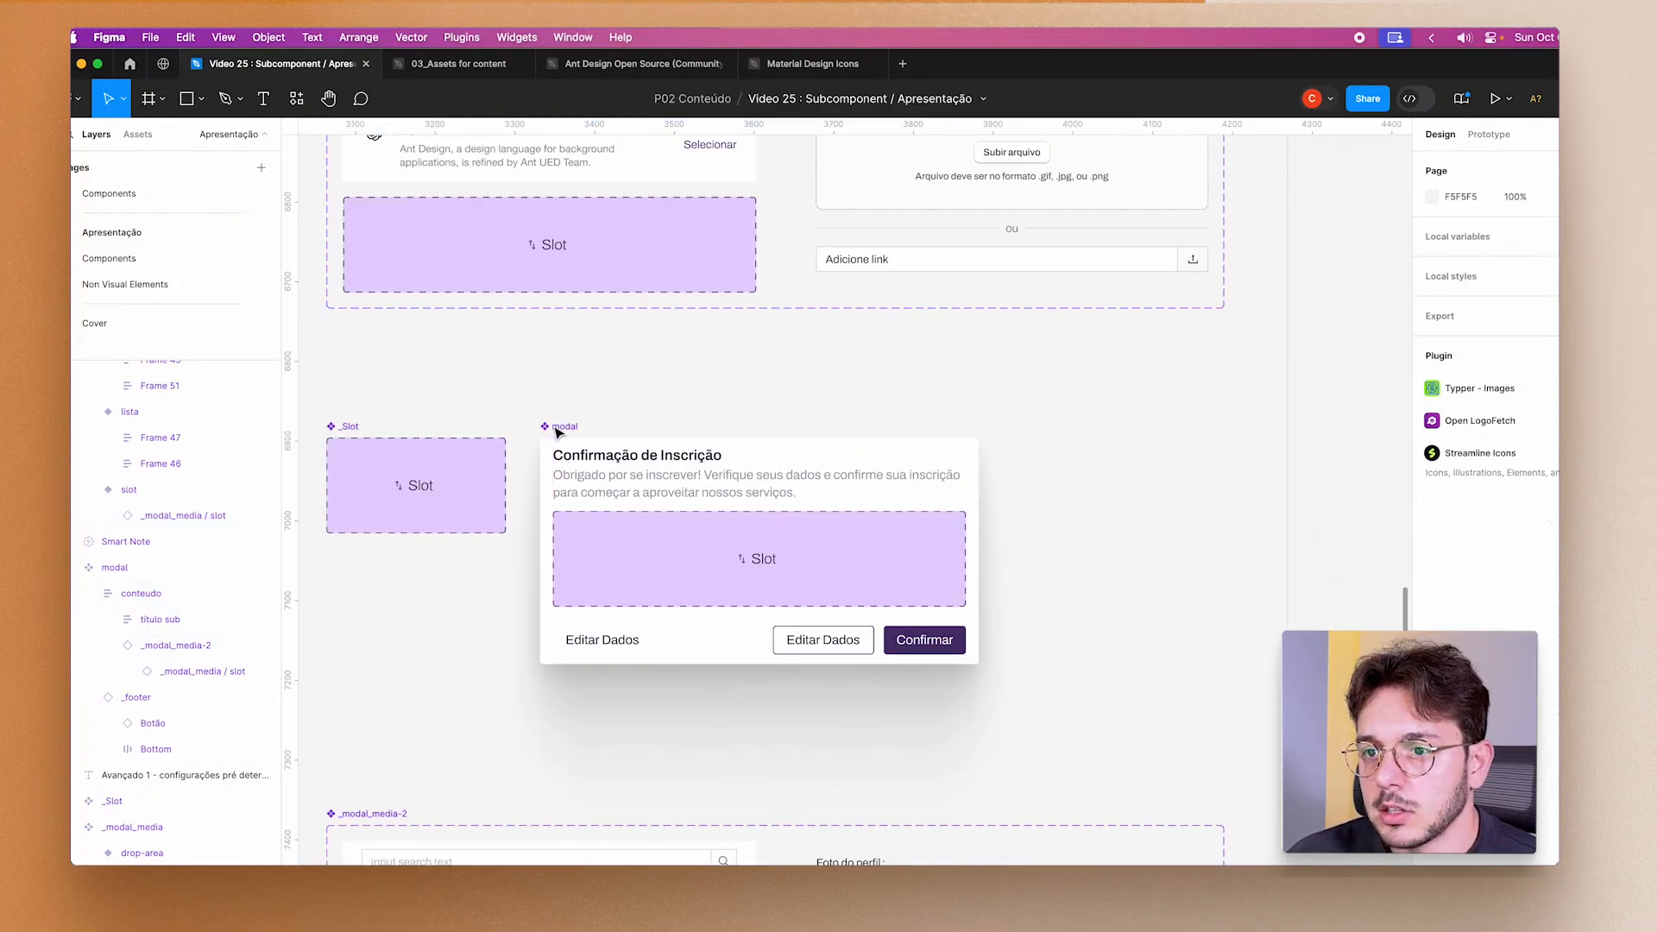
left_click(547, 426)
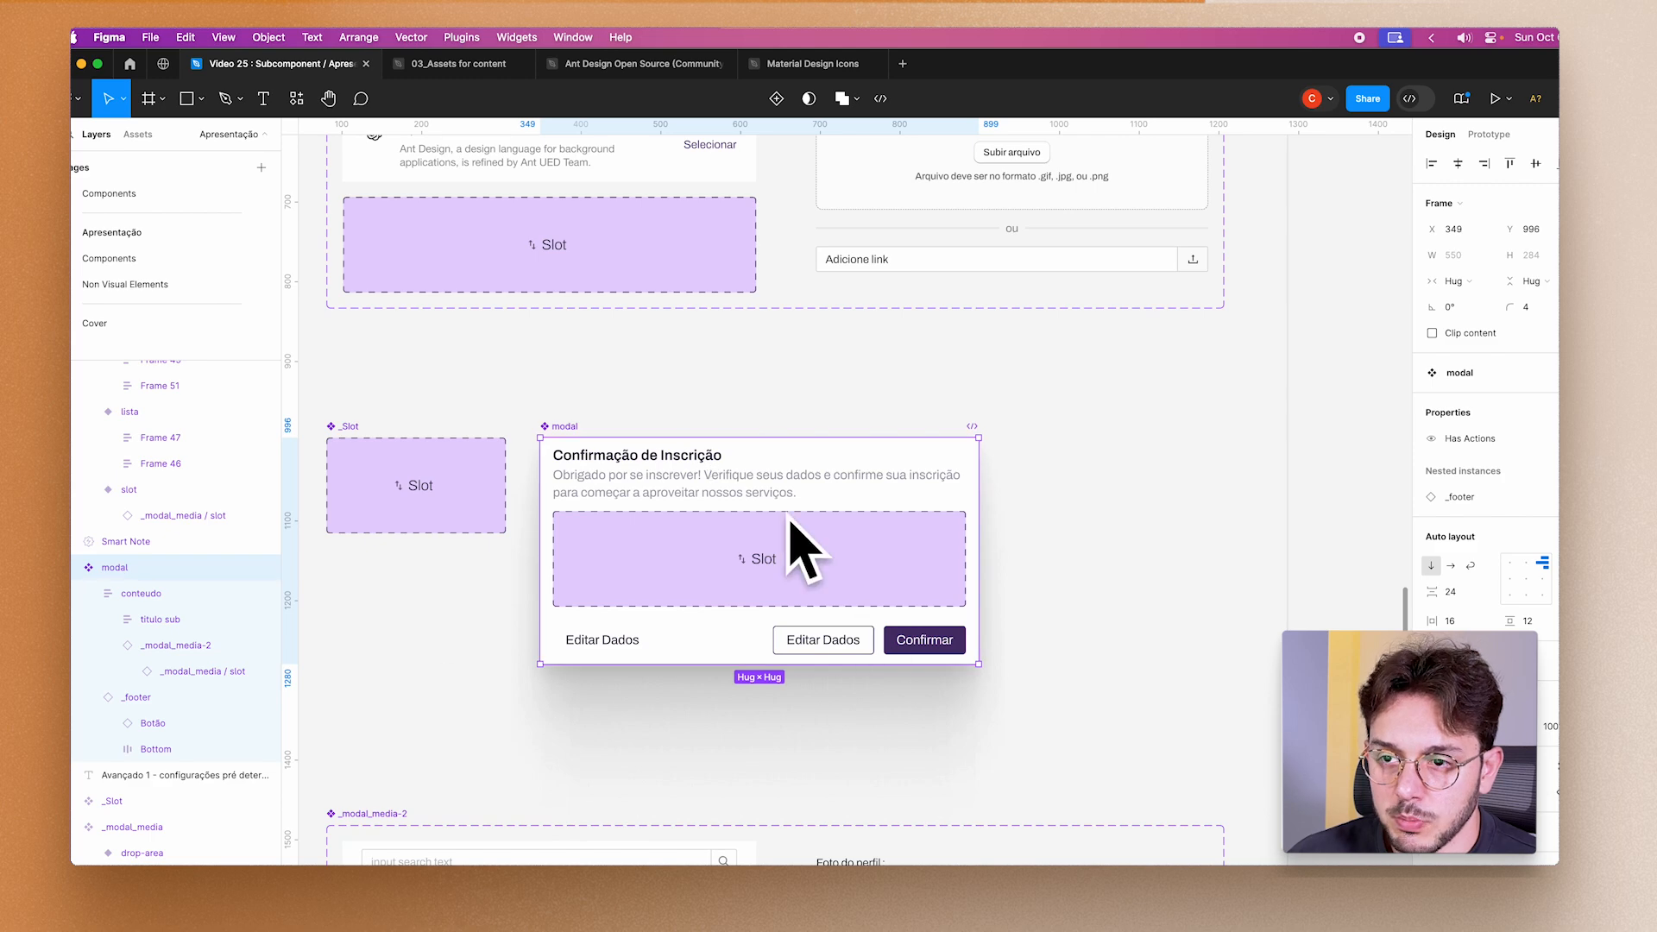
left_click(682, 594)
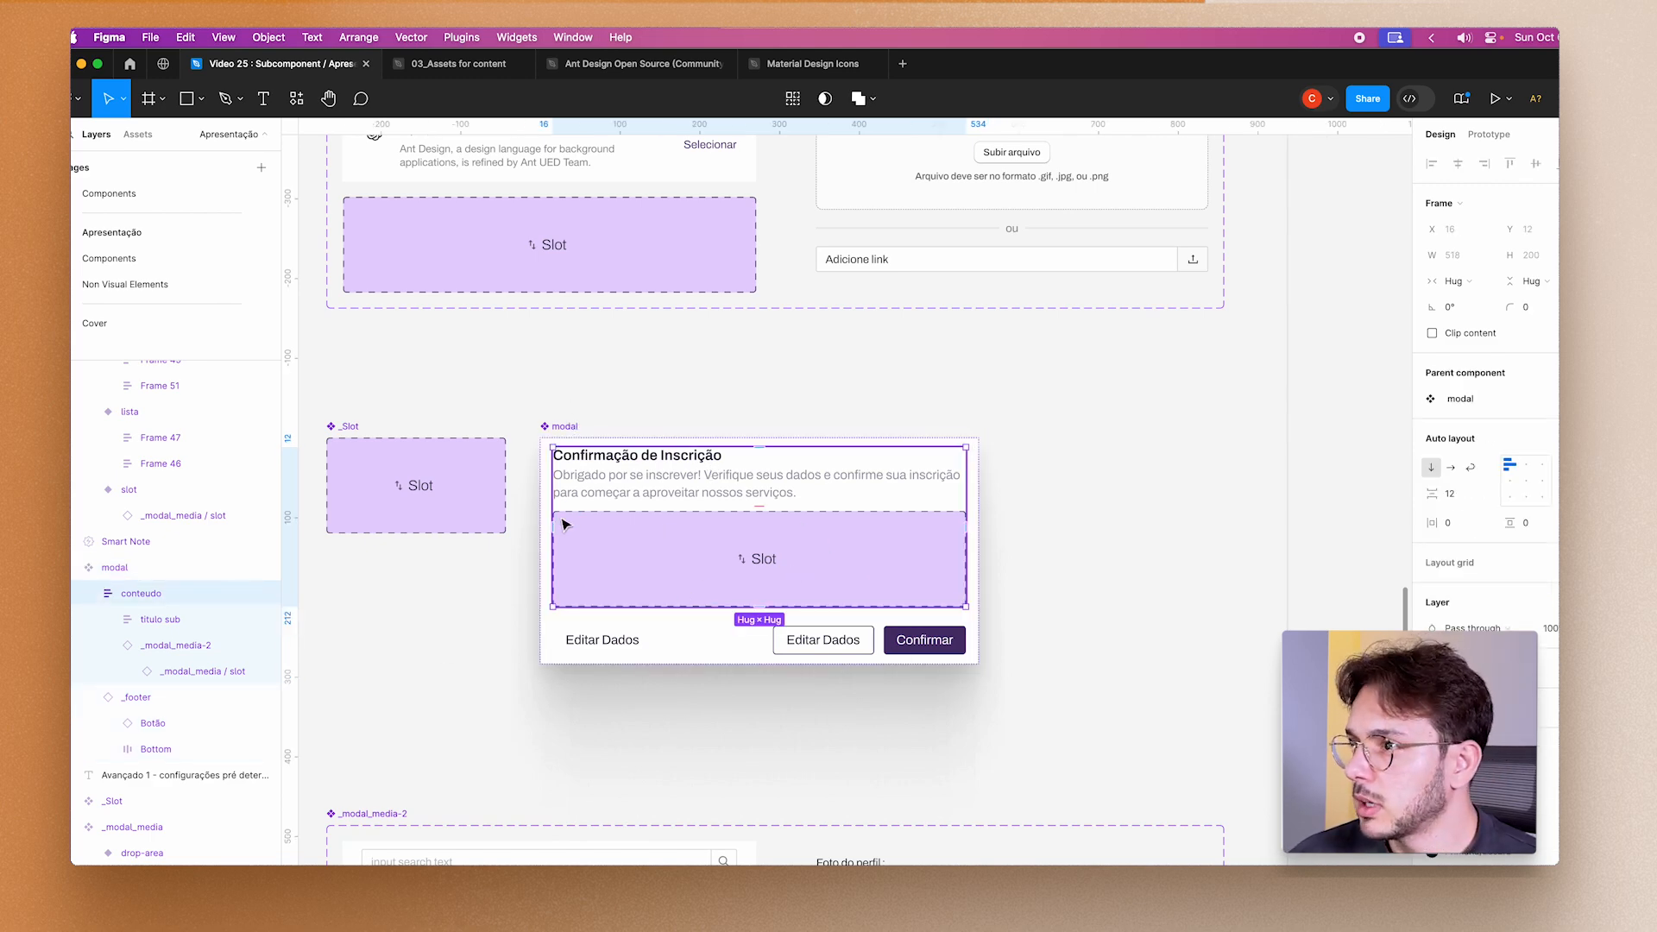
left_click(148, 645)
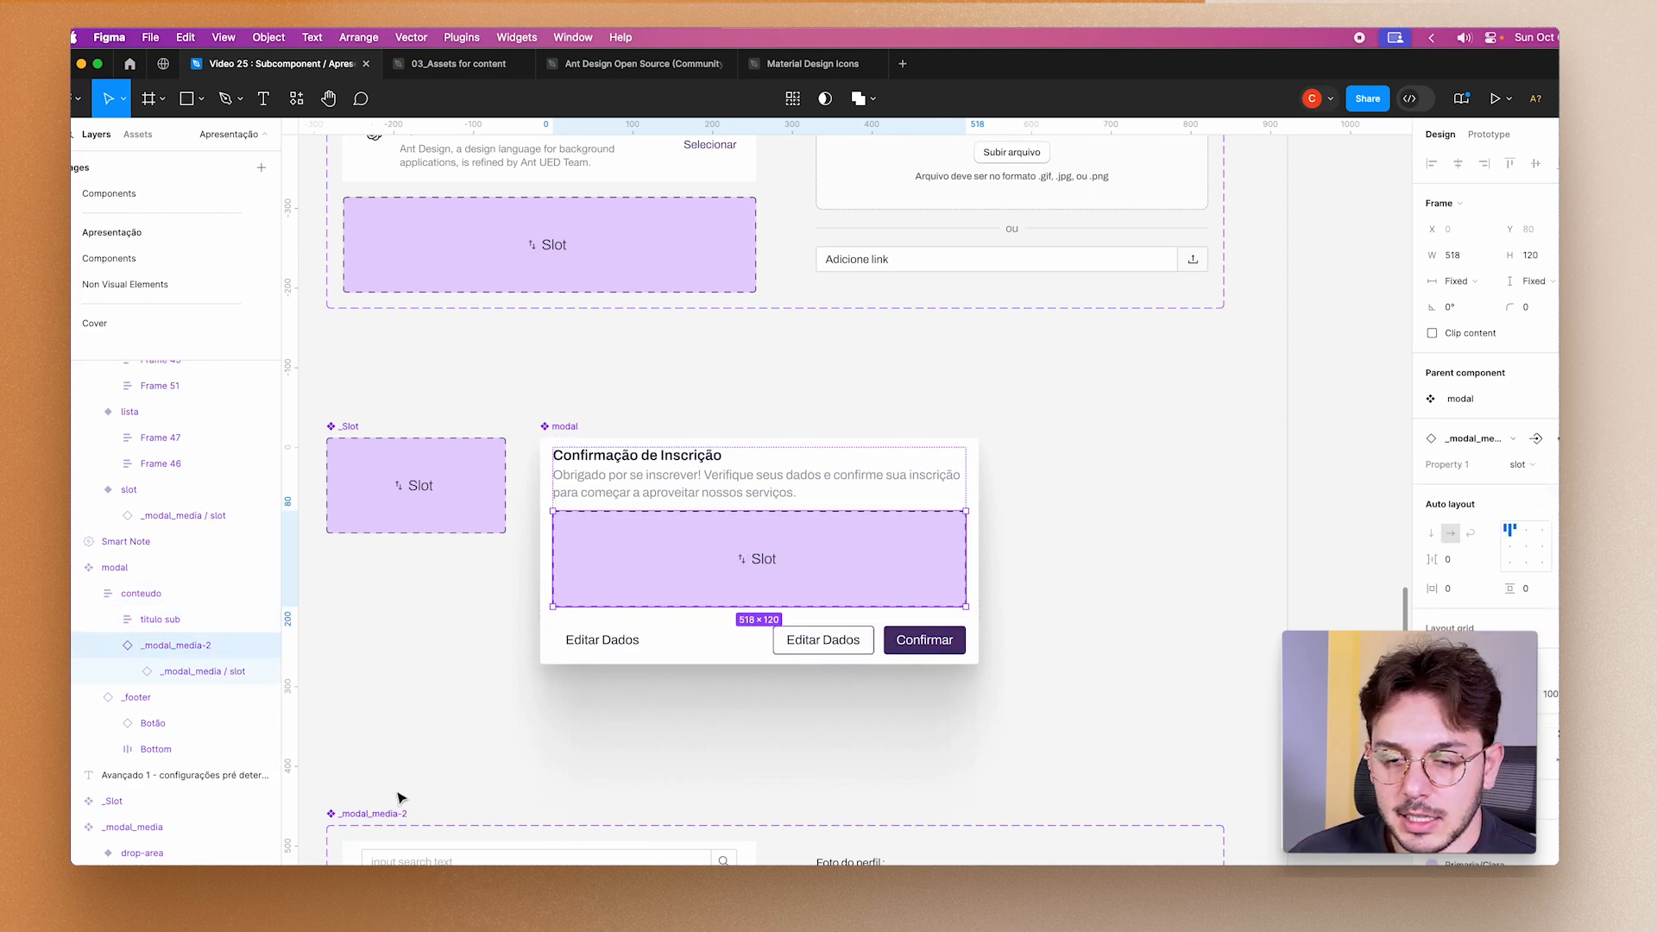
left_click(698, 749)
left_click(742, 559)
left_click(743, 565)
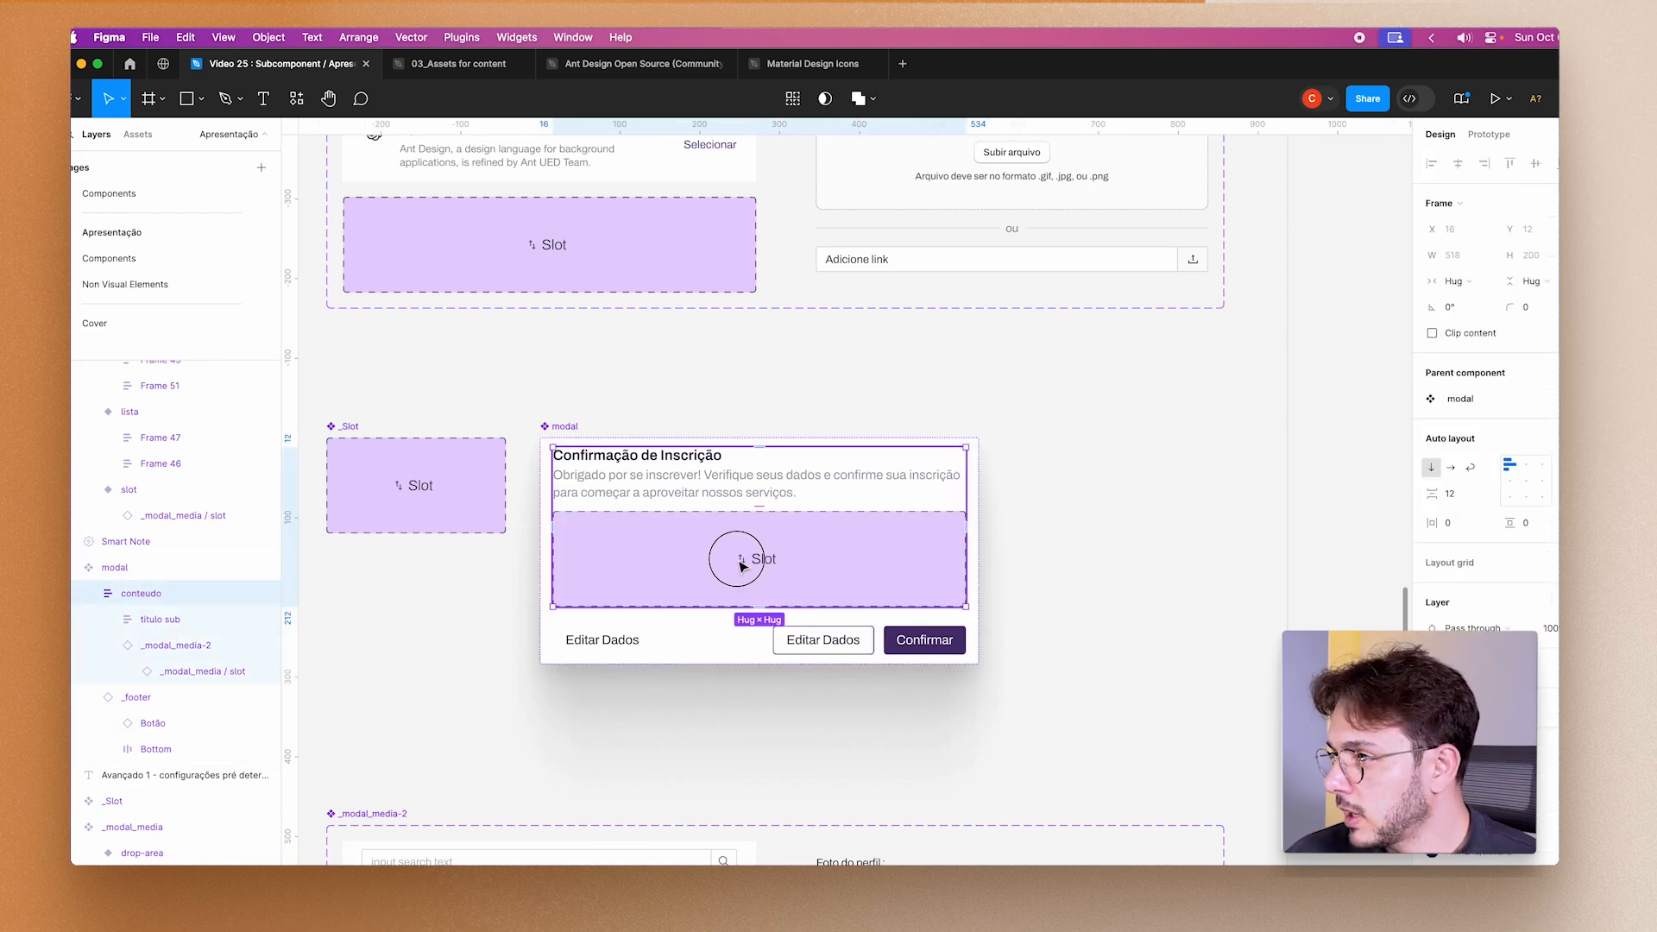
left_click(741, 566)
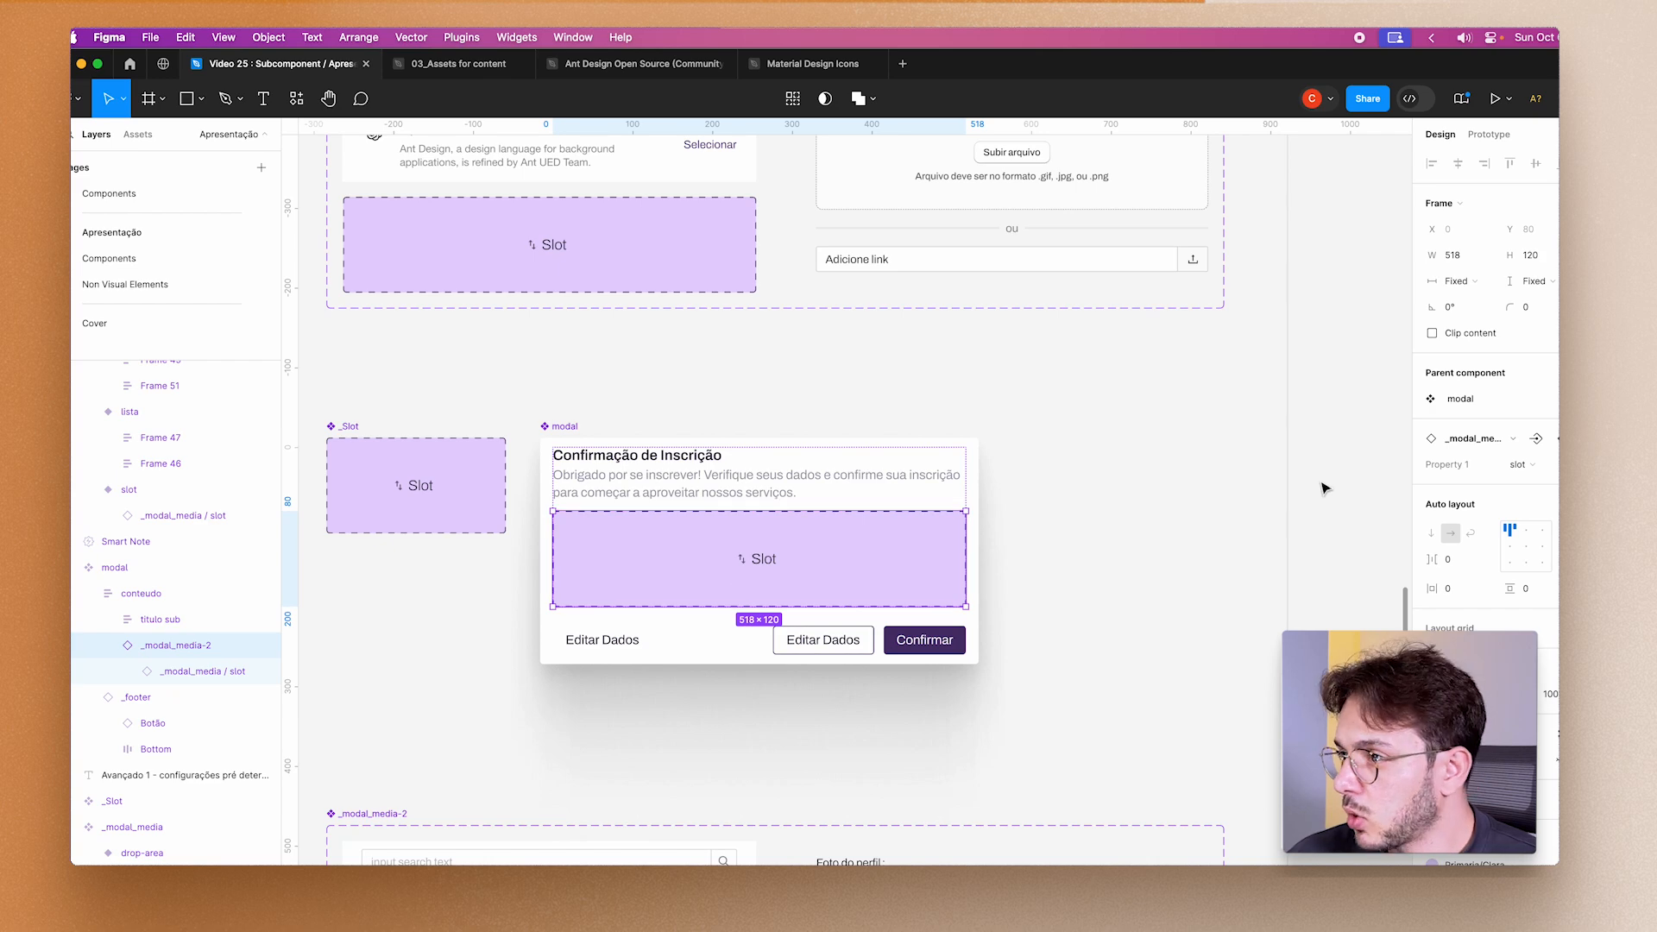
scroll(1075, 587, "down", 5)
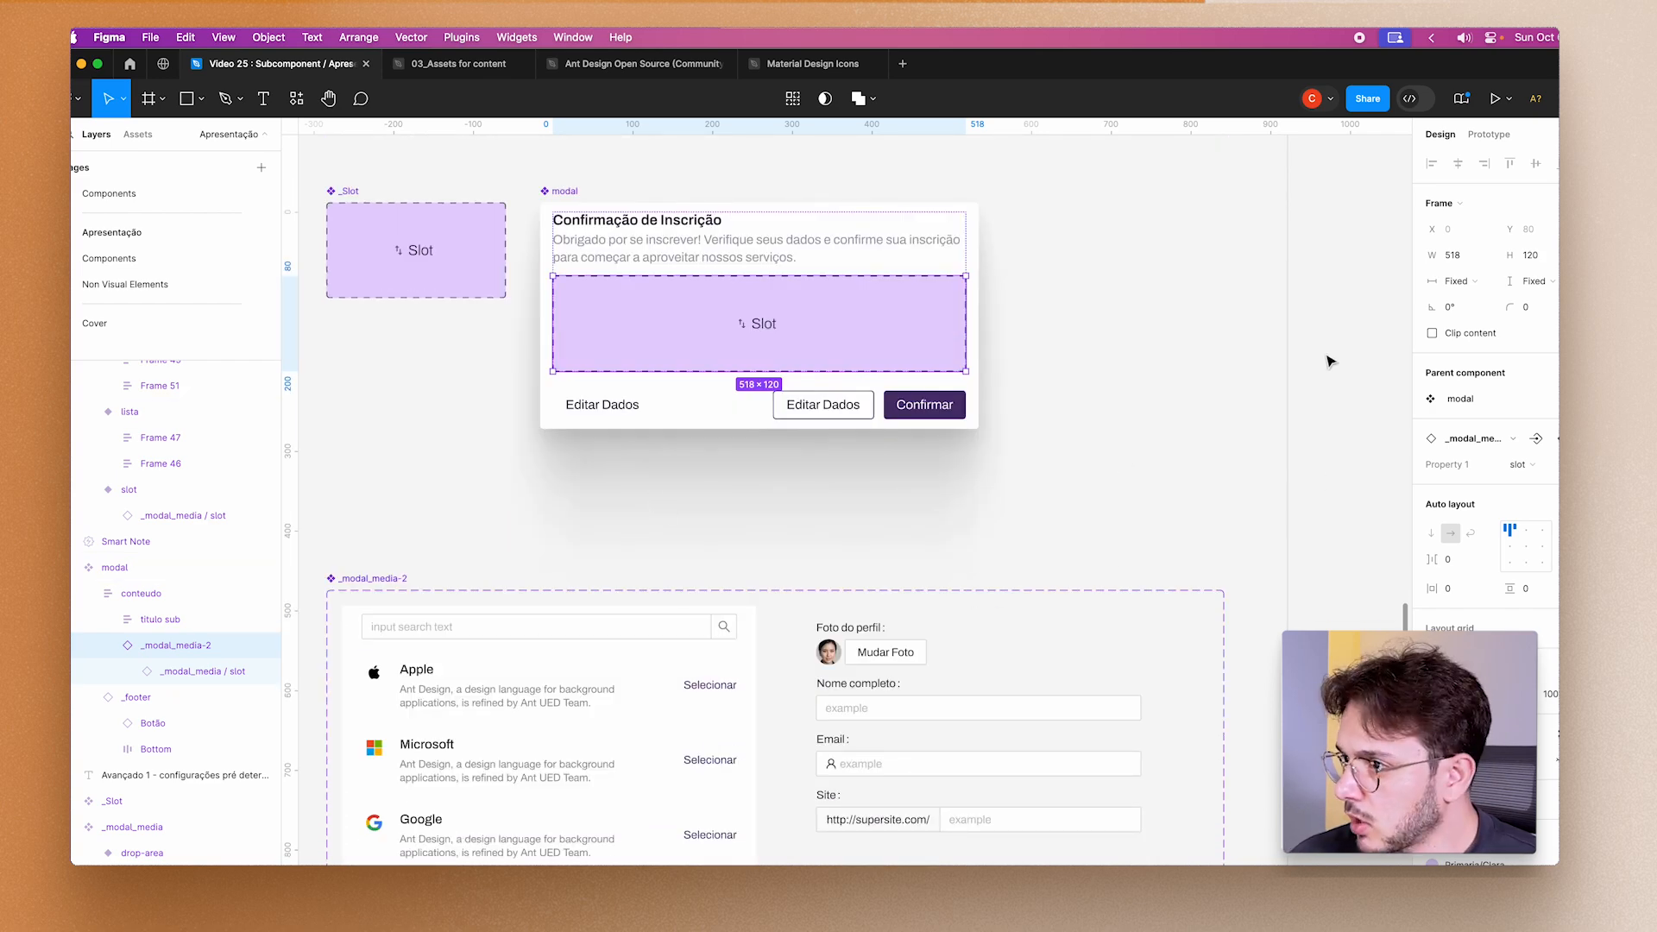
Place an instance of the modal component below the _modal_media-2 component set.
scroll(1072, 394, "up", 1)
left_click(1073, 392)
double_click(845, 360)
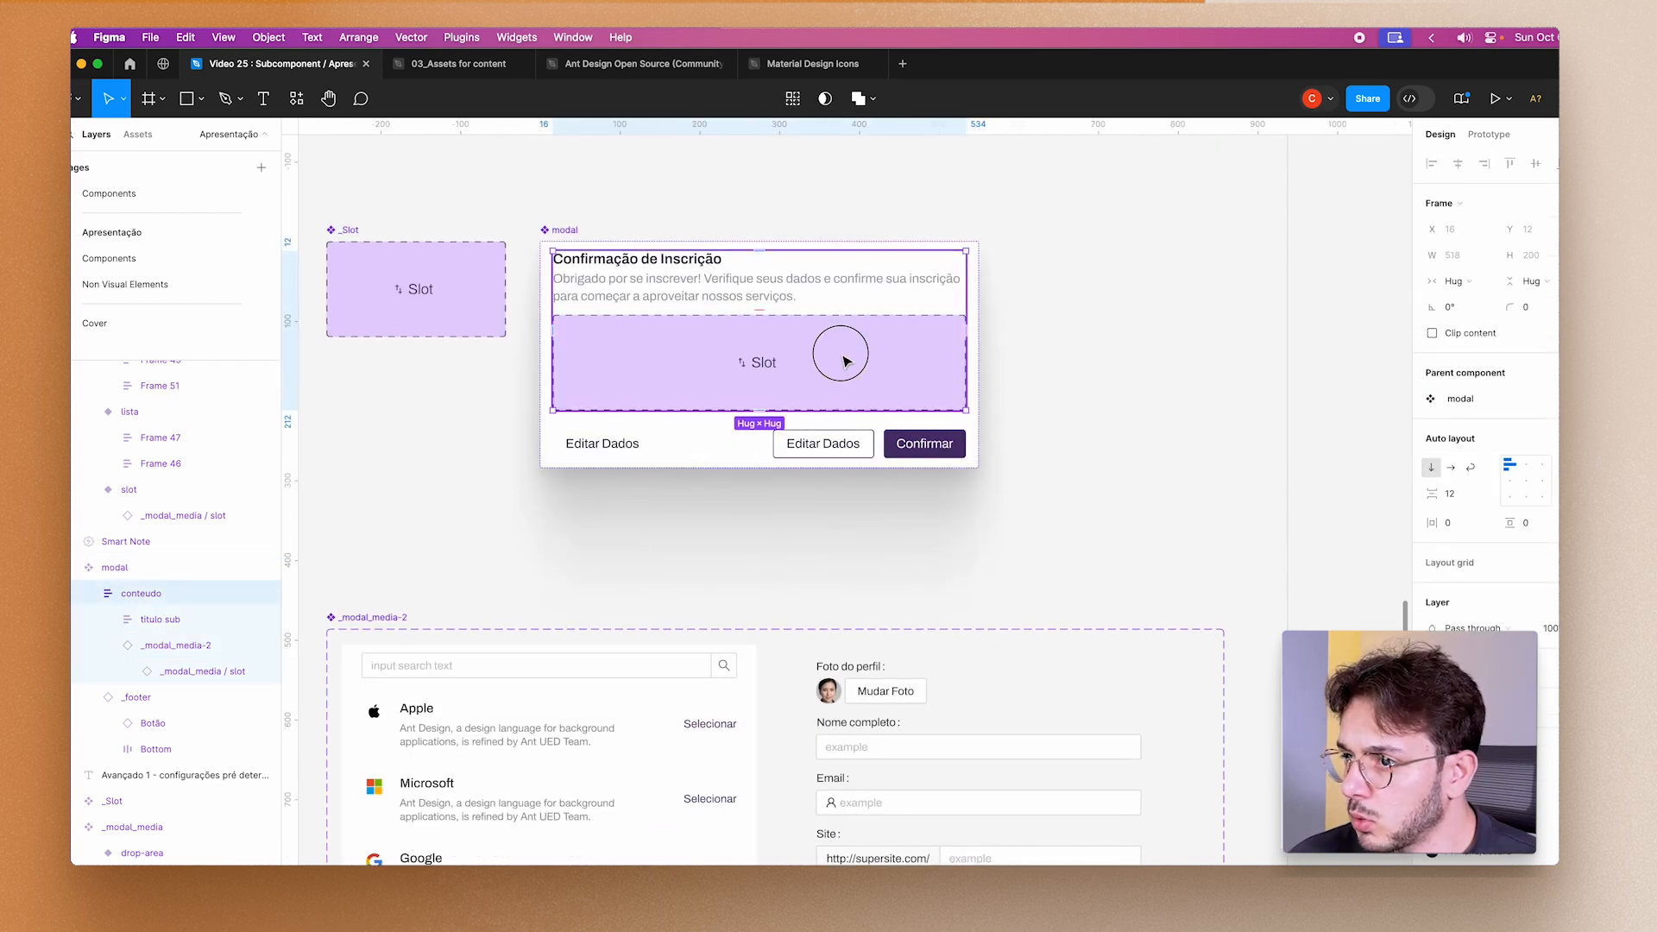
scroll(1021, 432, "down", 5)
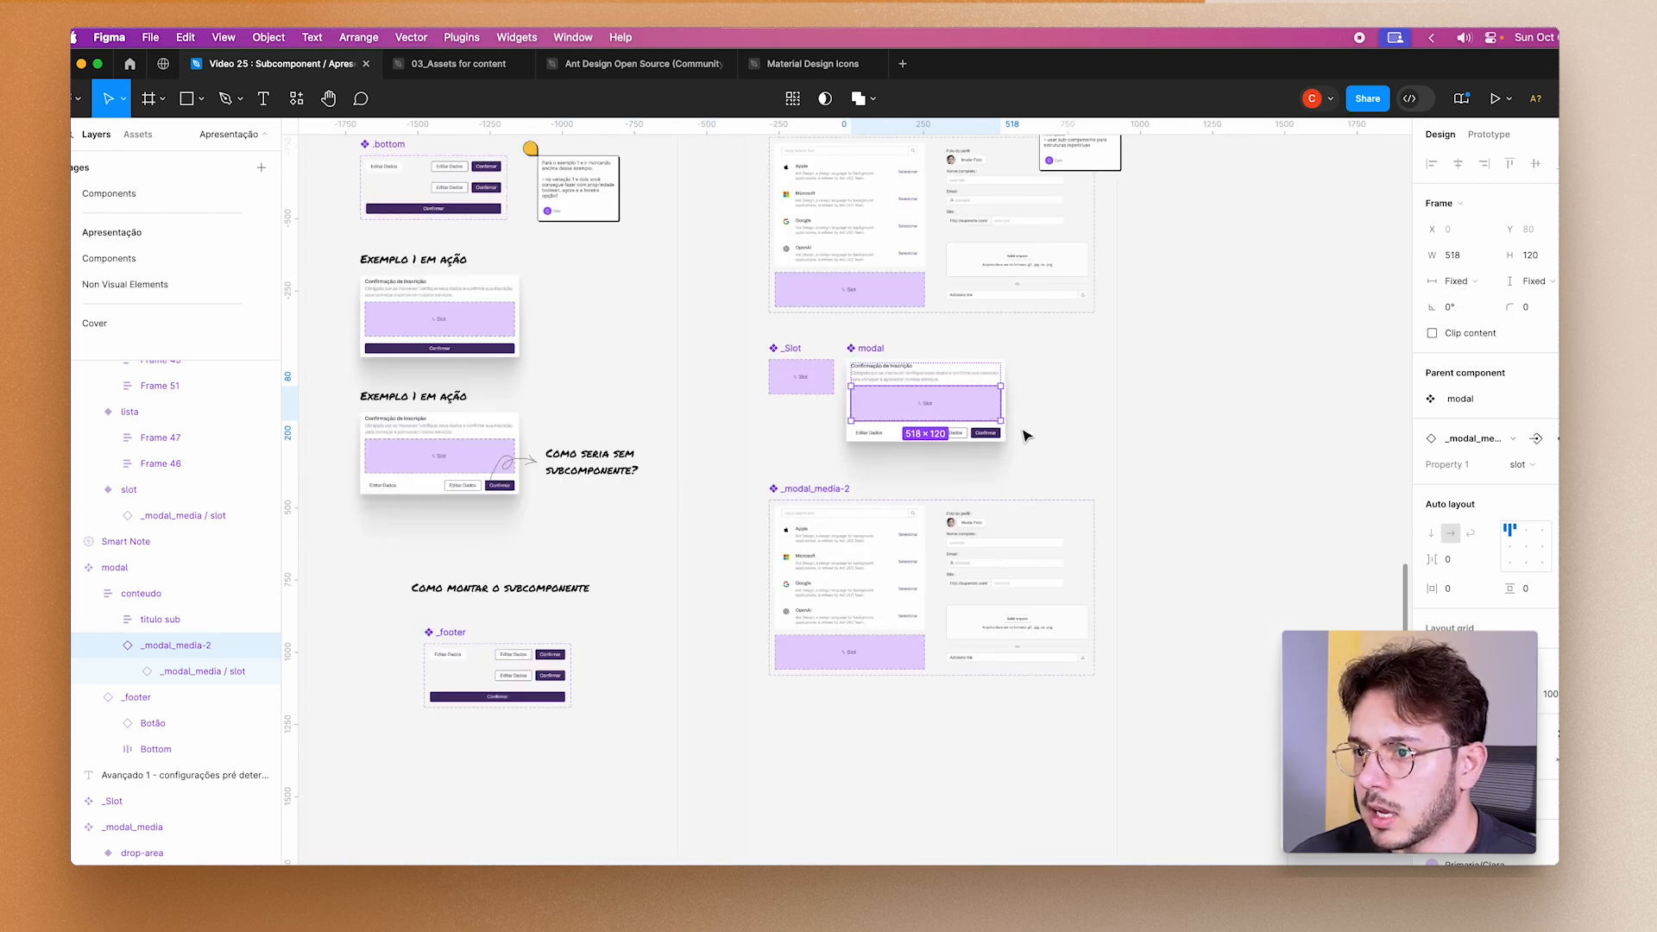
left_click(950, 348)
left_click_drag(874, 347, 857, 777)
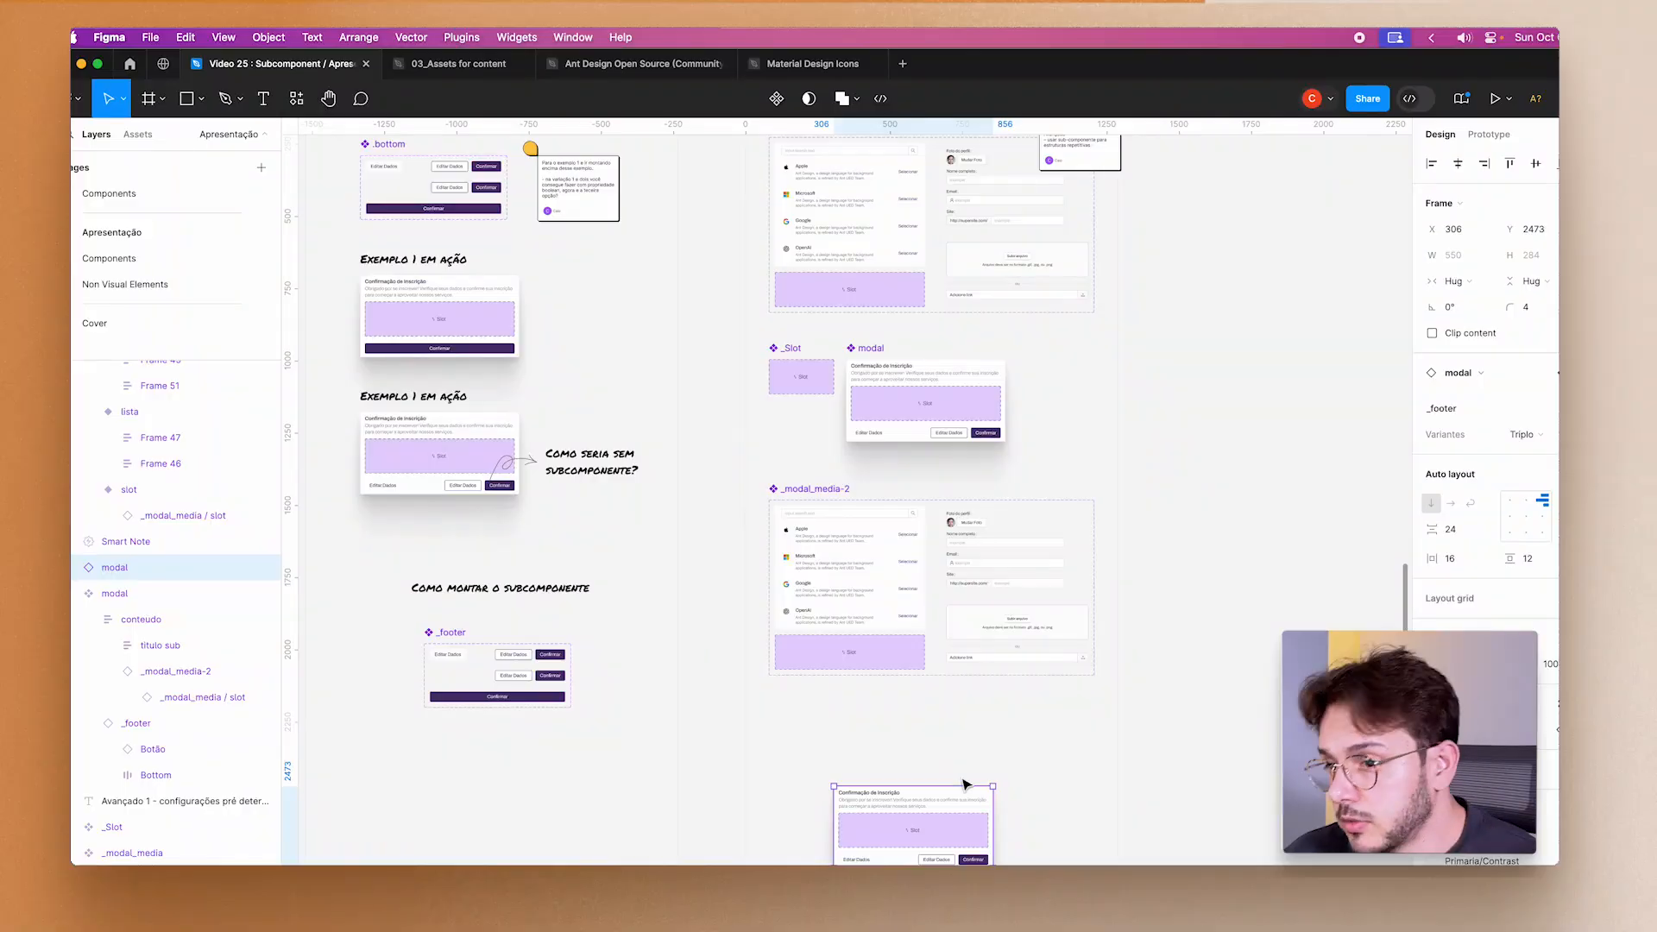
Switch the nested _modal_media-2 inside the new modal instance to the profile variant and then to lista.
scroll(944, 837, "down", 5)
scroll(863, 600, "up", 5)
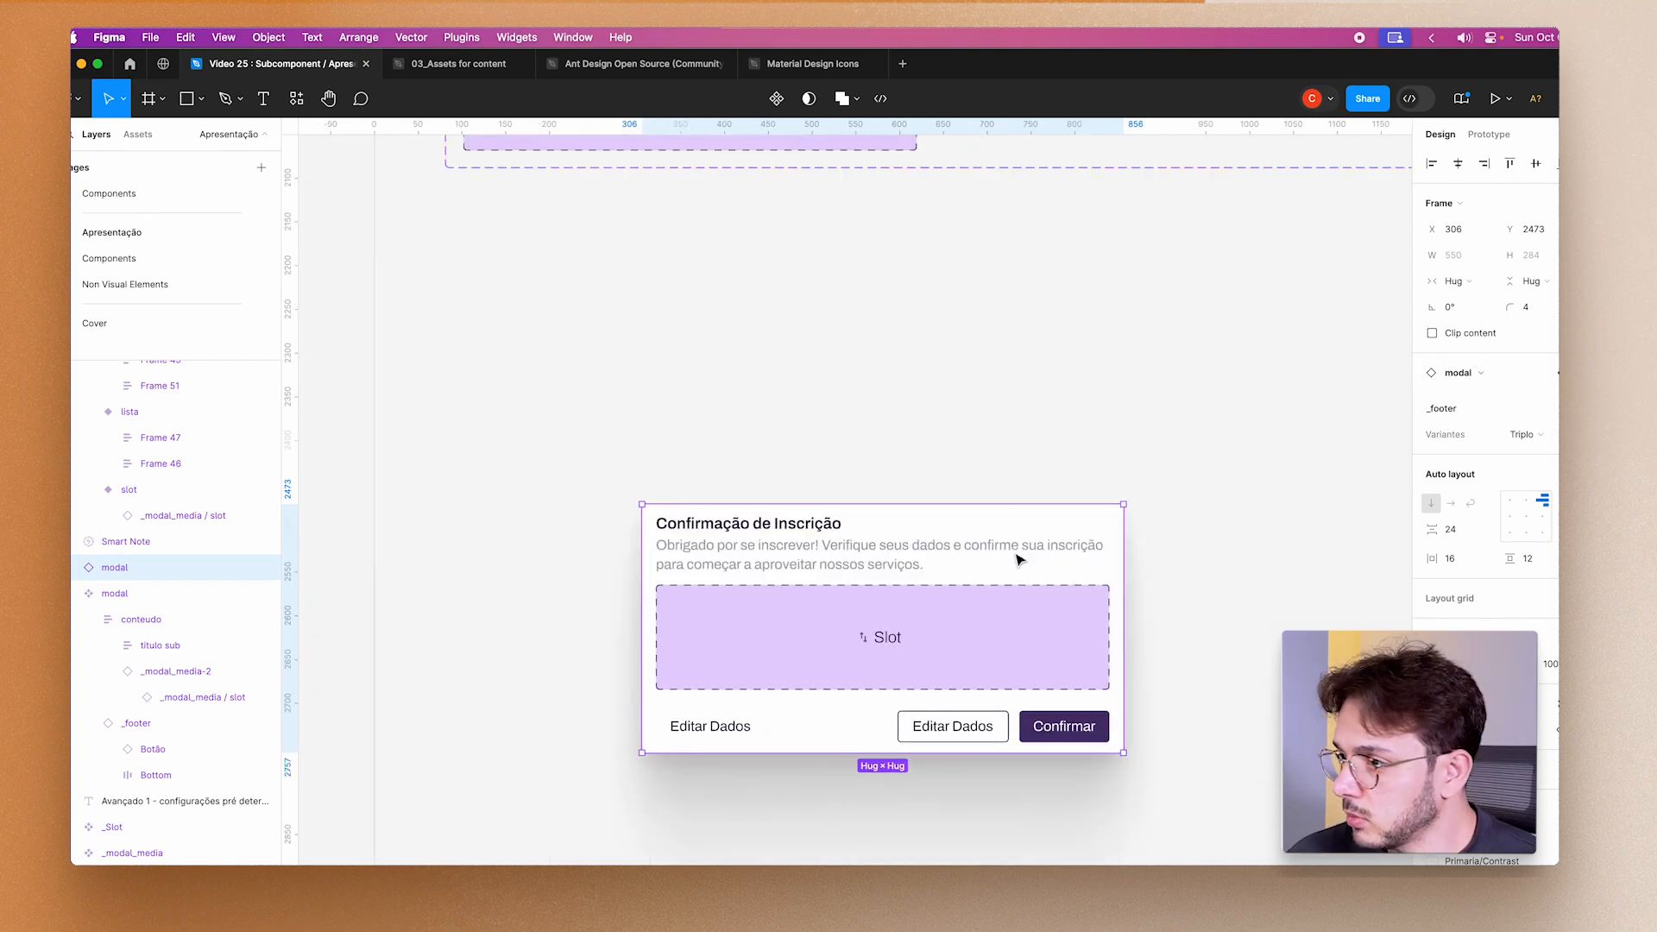
double_click(850, 629)
double_click(855, 630)
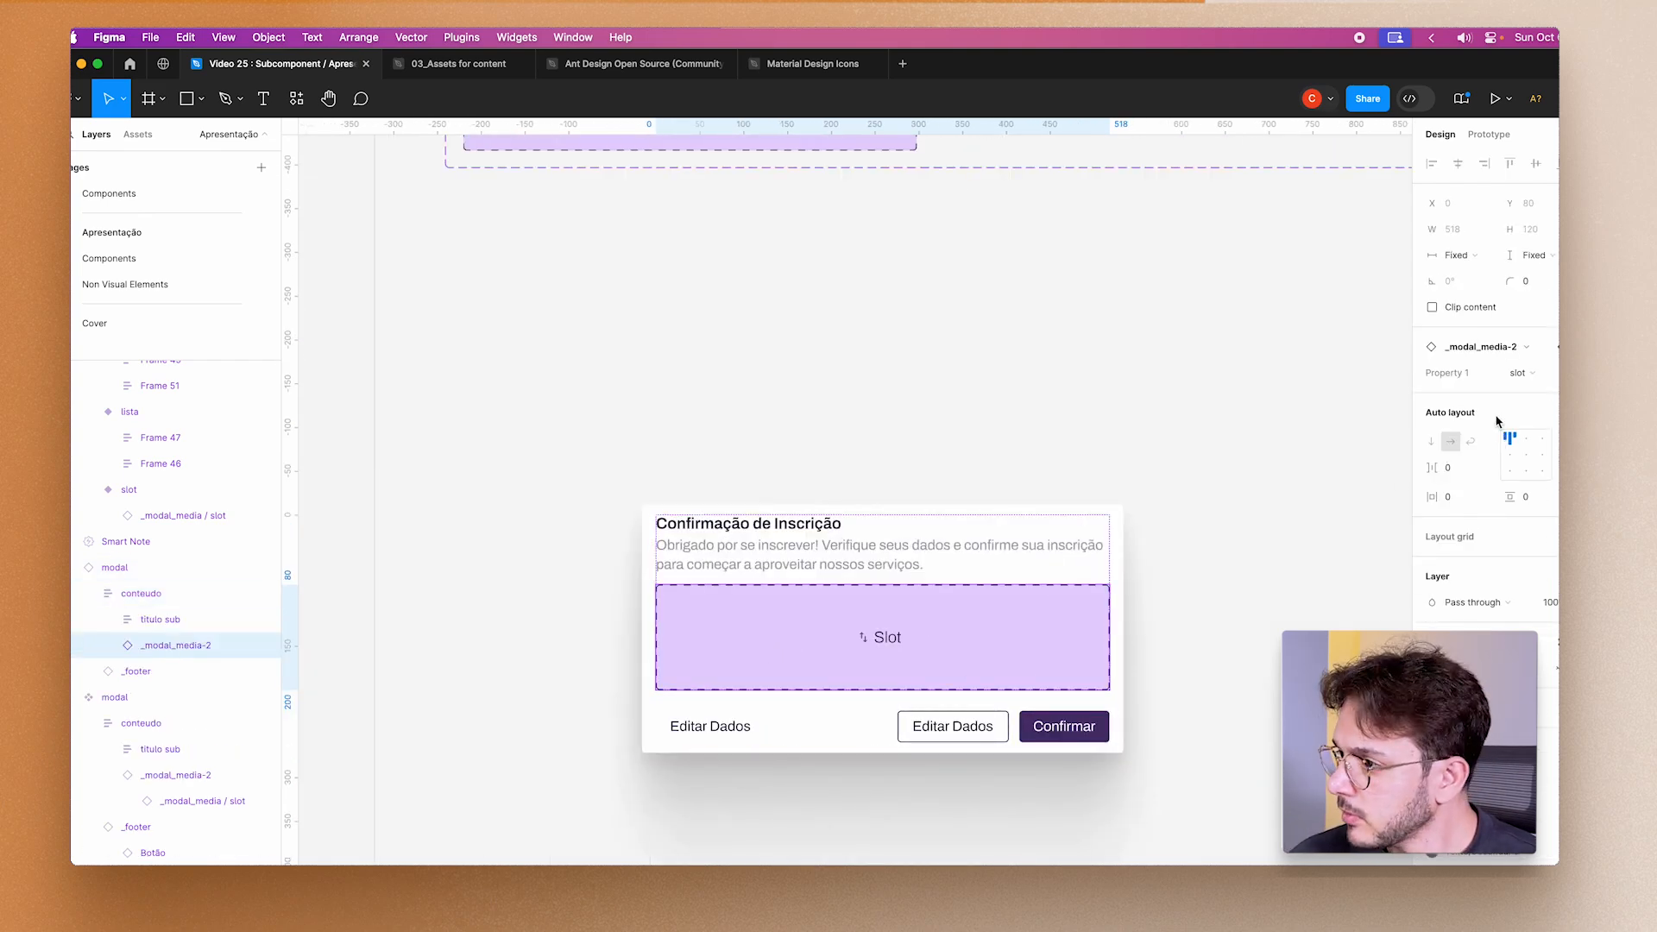
left_click(1532, 373)
left_click(1531, 356)
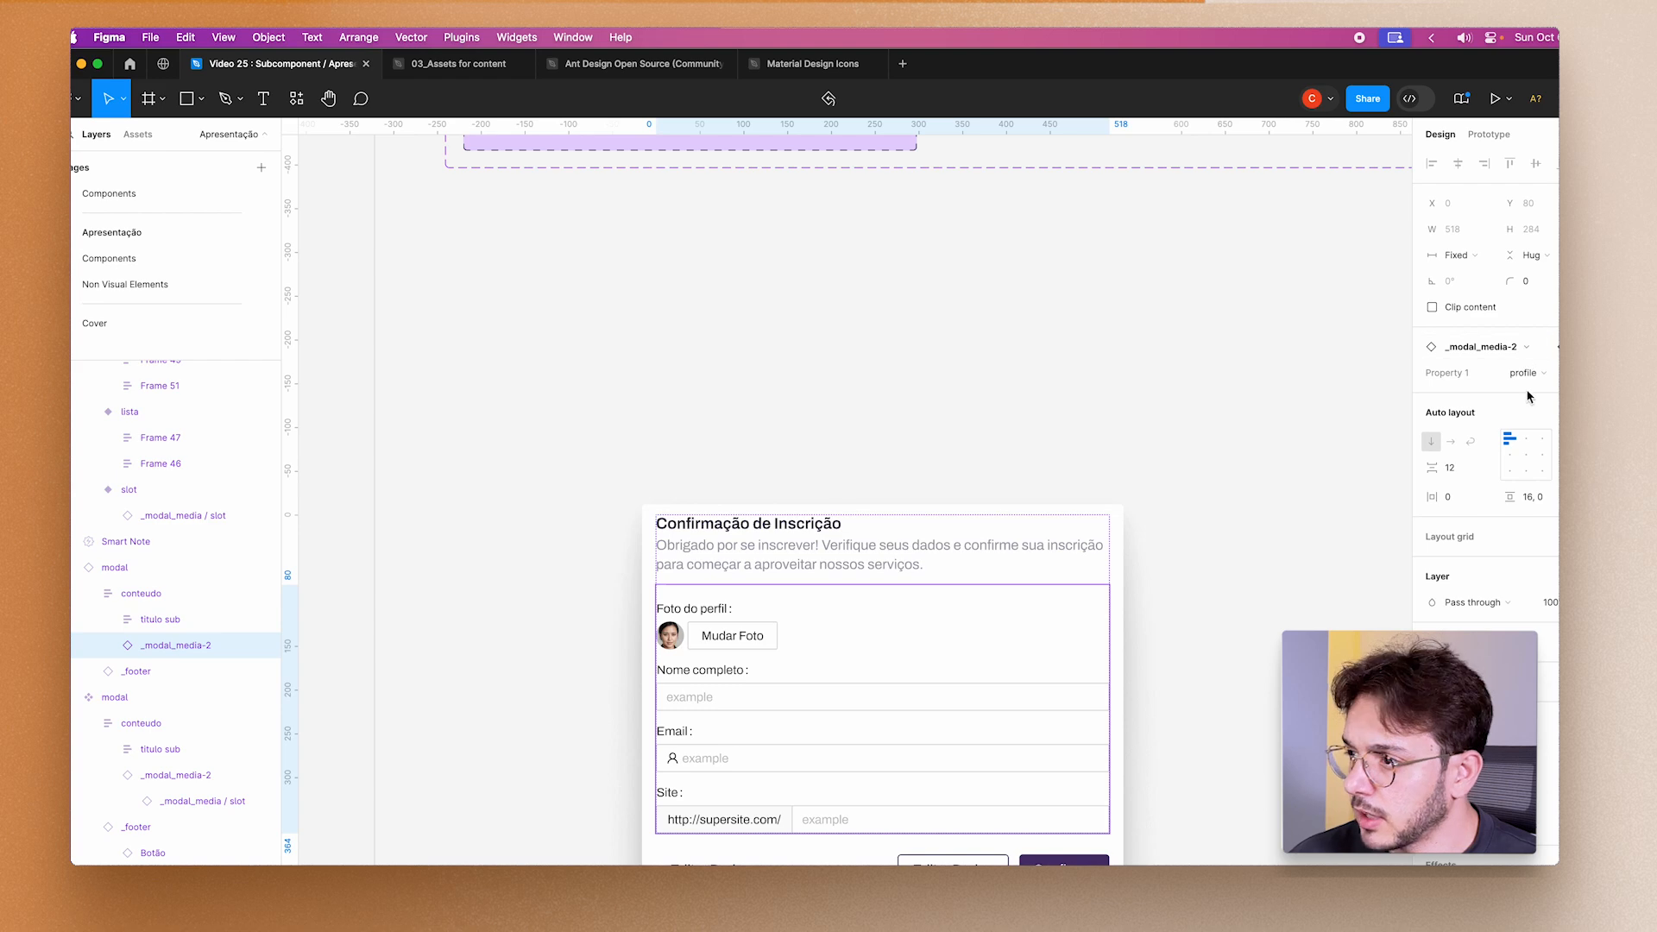
left_click(1529, 373)
left_click(1524, 353)
scroll(1113, 708, "down", 2)
scroll(1176, 567, "up", 1)
double_click(925, 519)
left_click(1170, 448)
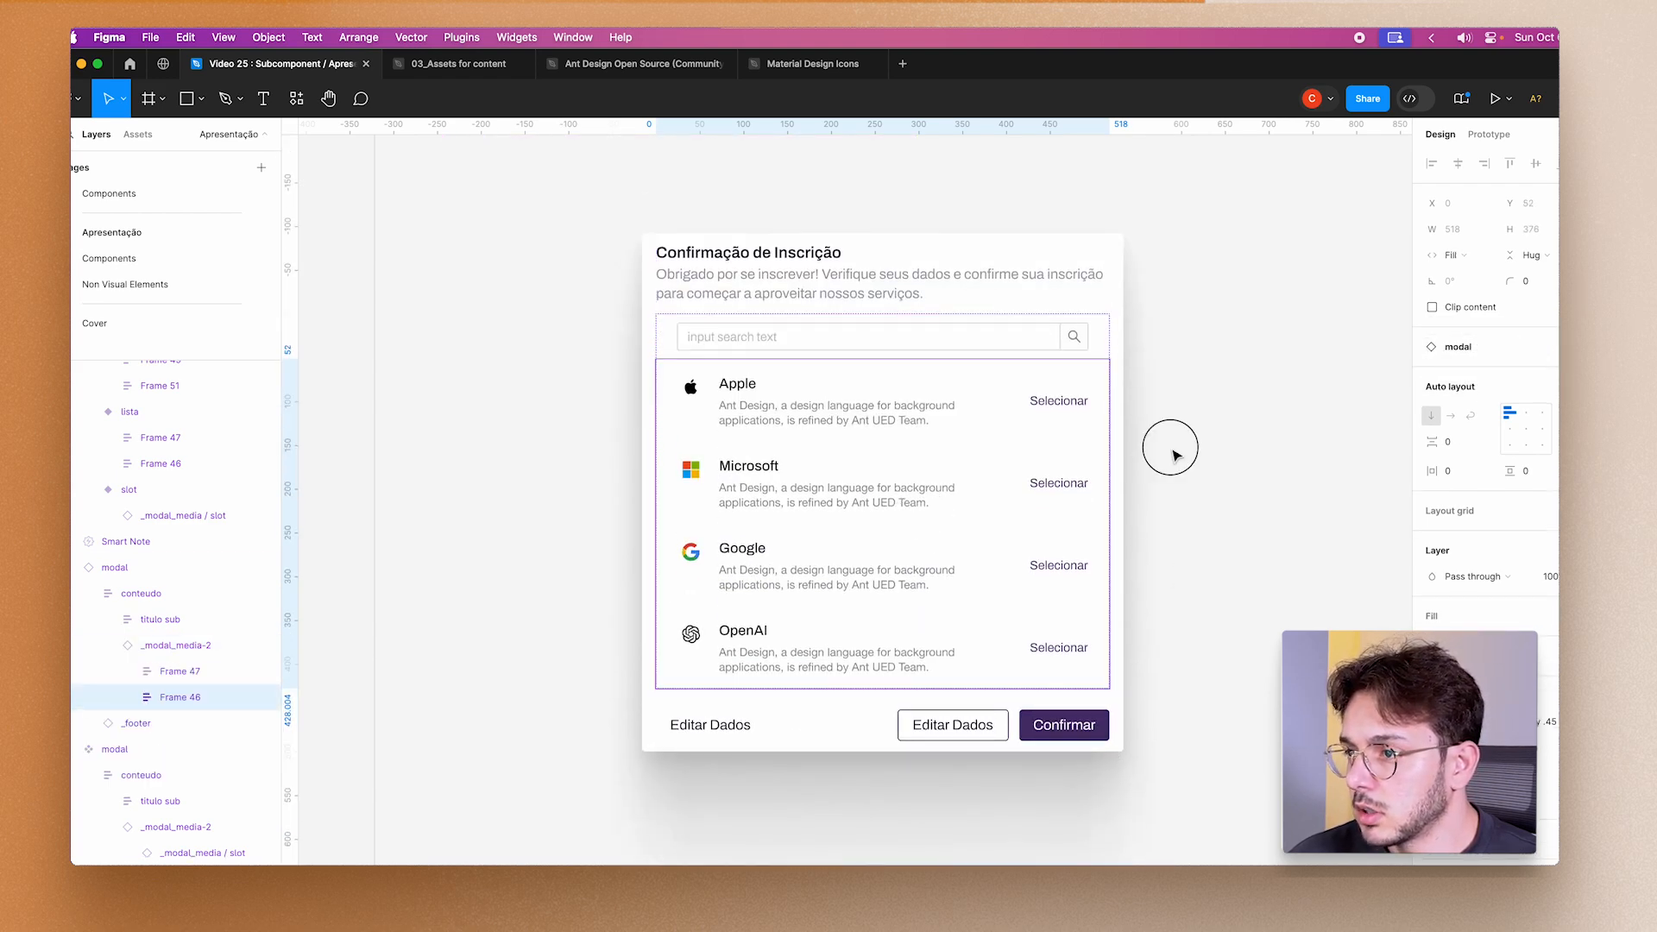
Check the modal instance's exposed _footer variants, and set its nested _modal_media-2 to the drop-area variant.
left_click(943, 451)
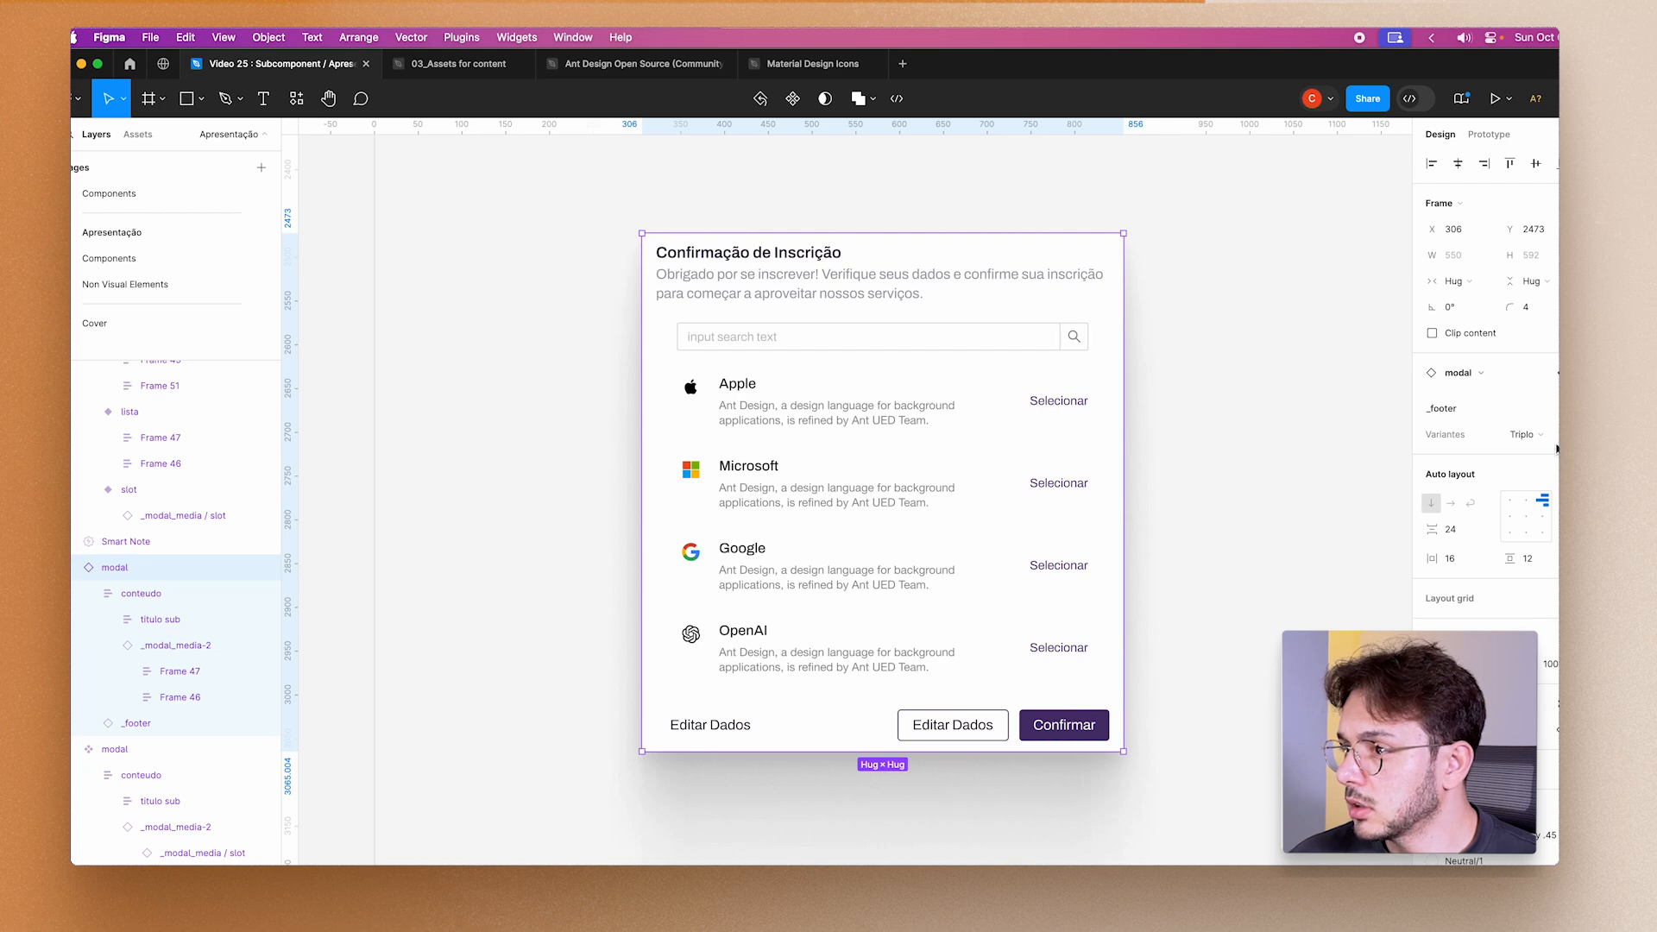
left_click(1527, 434)
left_click(906, 498)
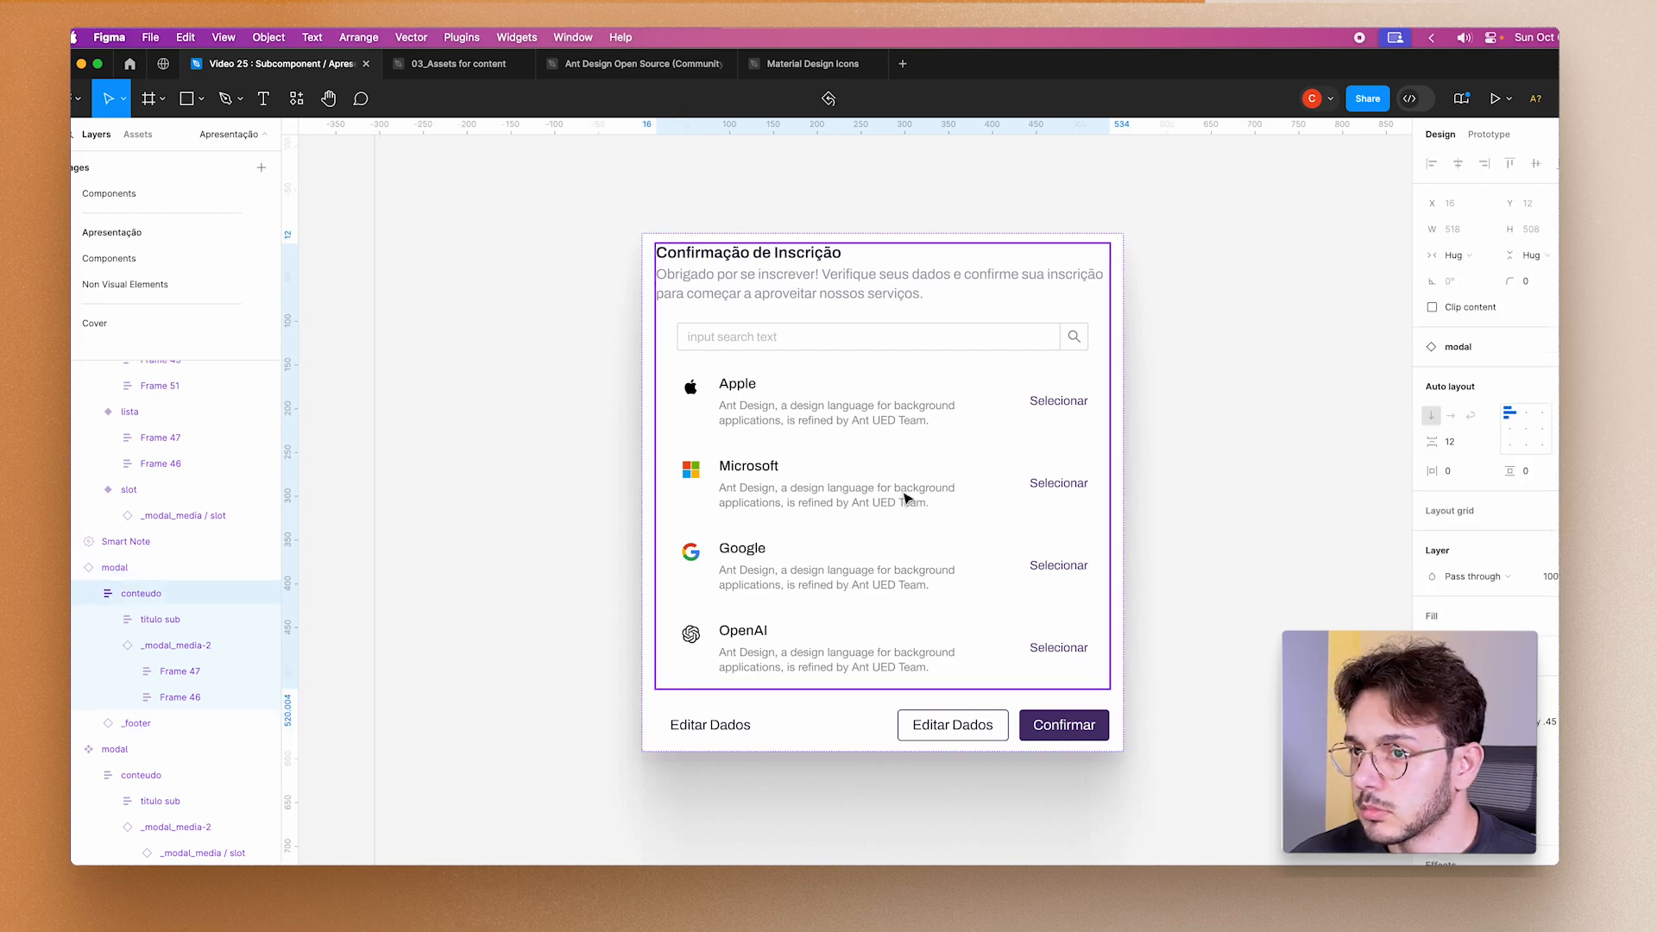
left_click(896, 506)
left_click(1540, 381)
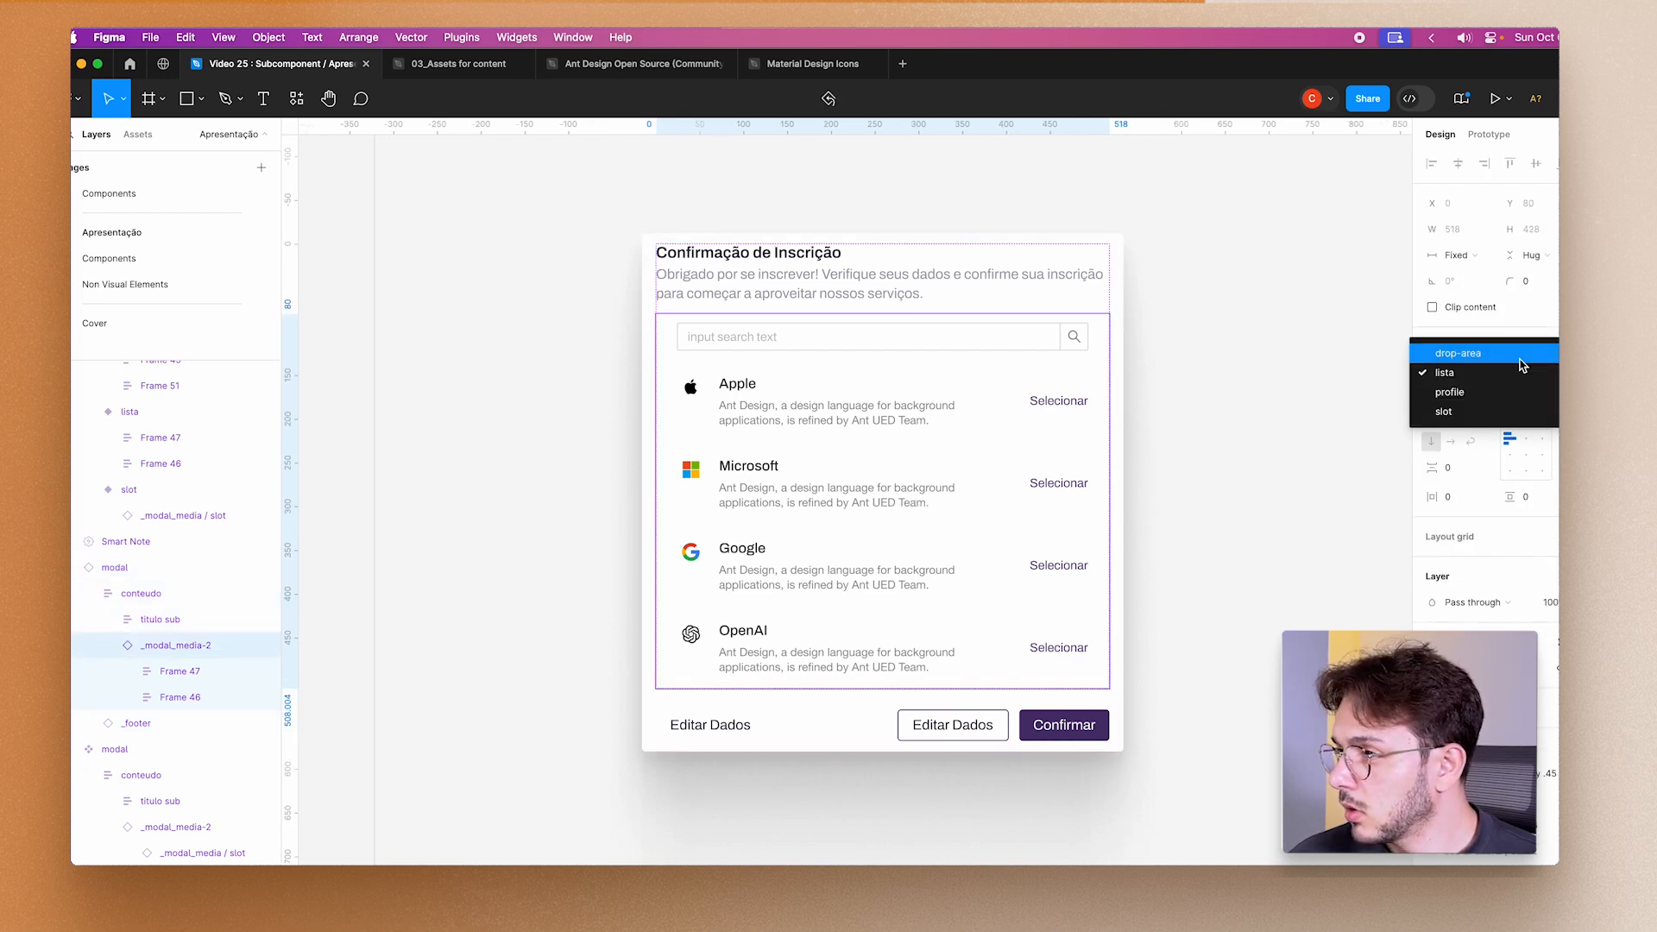
left_click(1521, 363)
left_click(1231, 479)
Compare the modal instance's exposed properties with those of its main component, and inspect the lista and slot variants of _modal_media-2.
scroll(1228, 518, "down", 5)
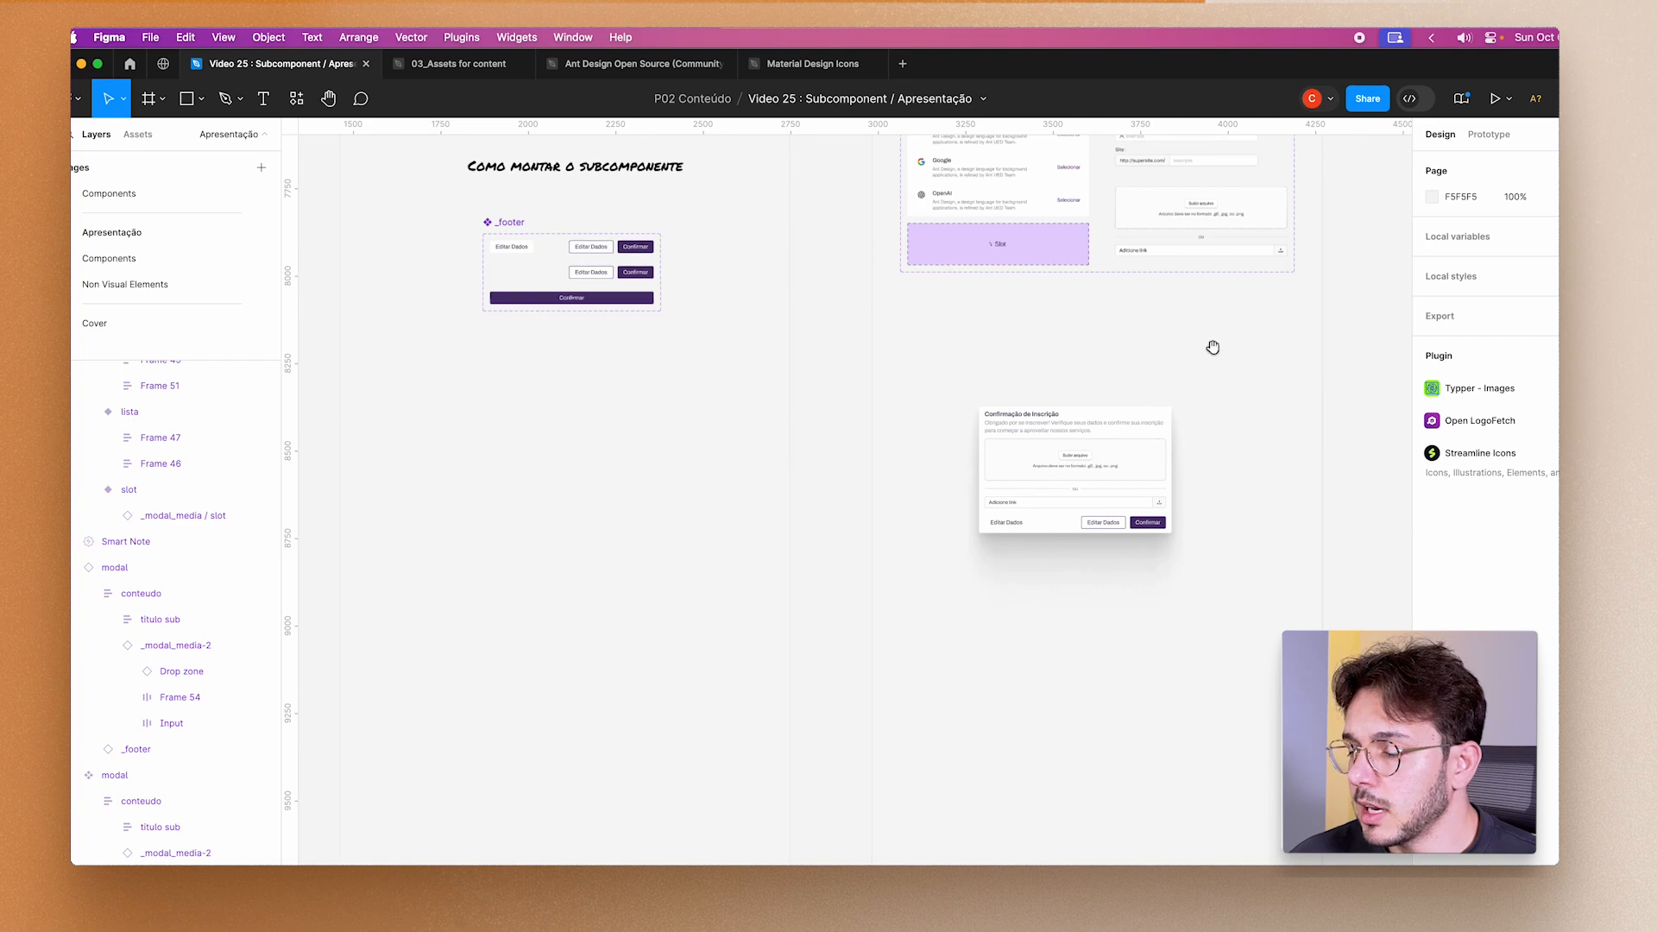
left_click_drag(1213, 344, 952, 628)
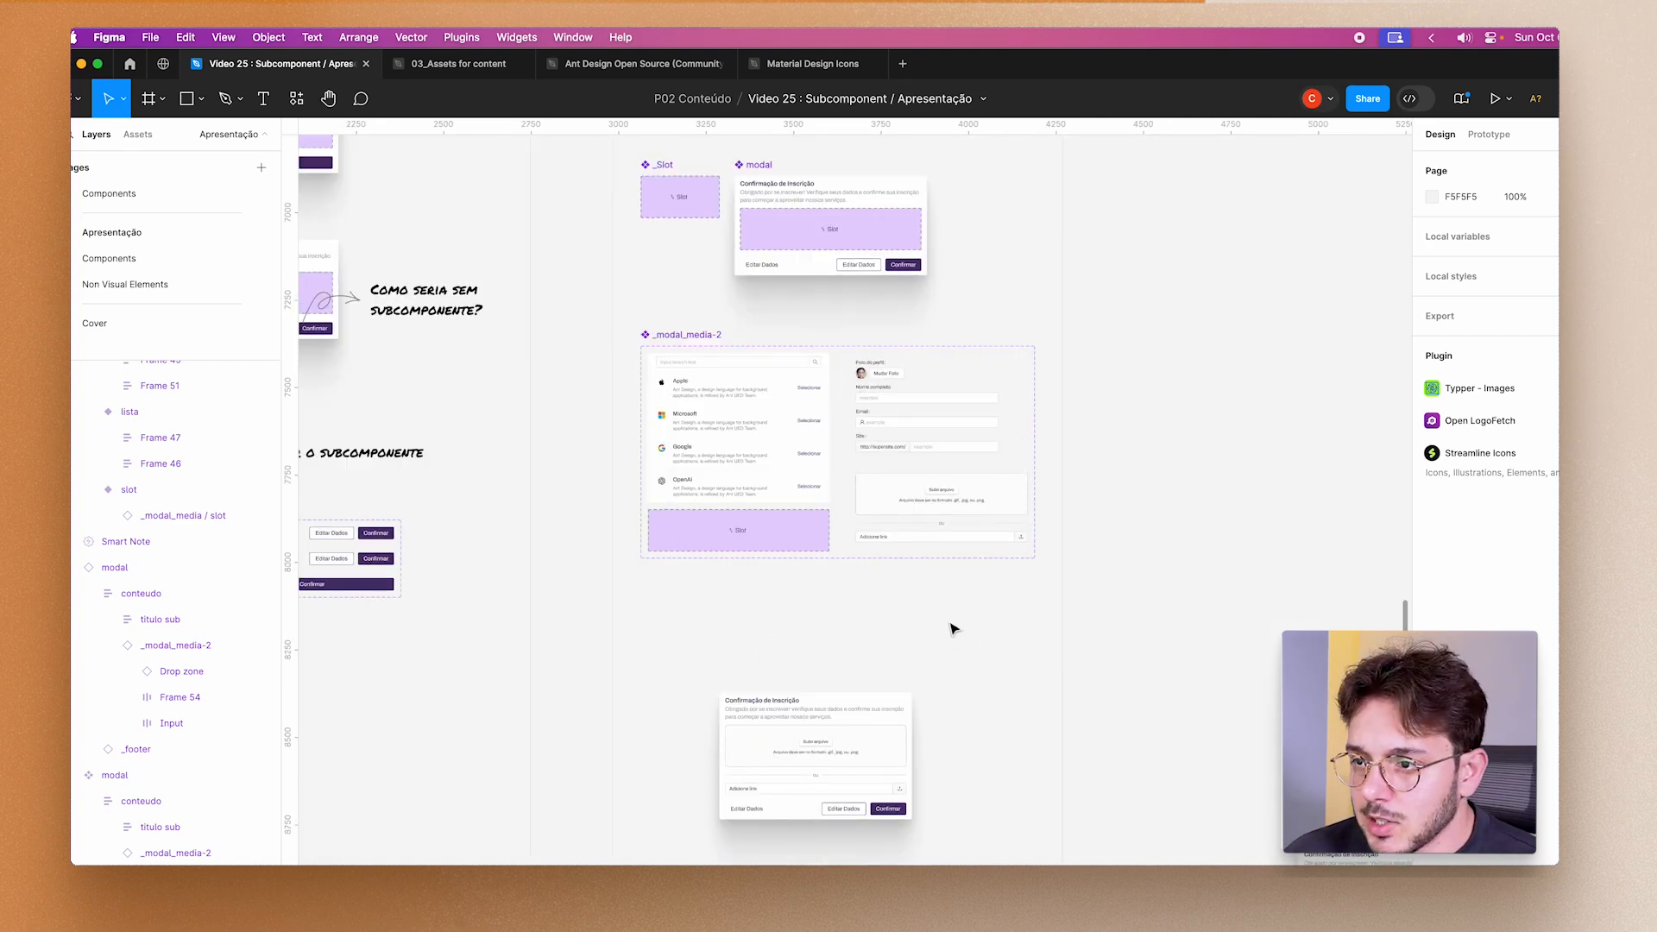
left_click(718, 467)
left_click(756, 732)
scroll(756, 339, "up", 5)
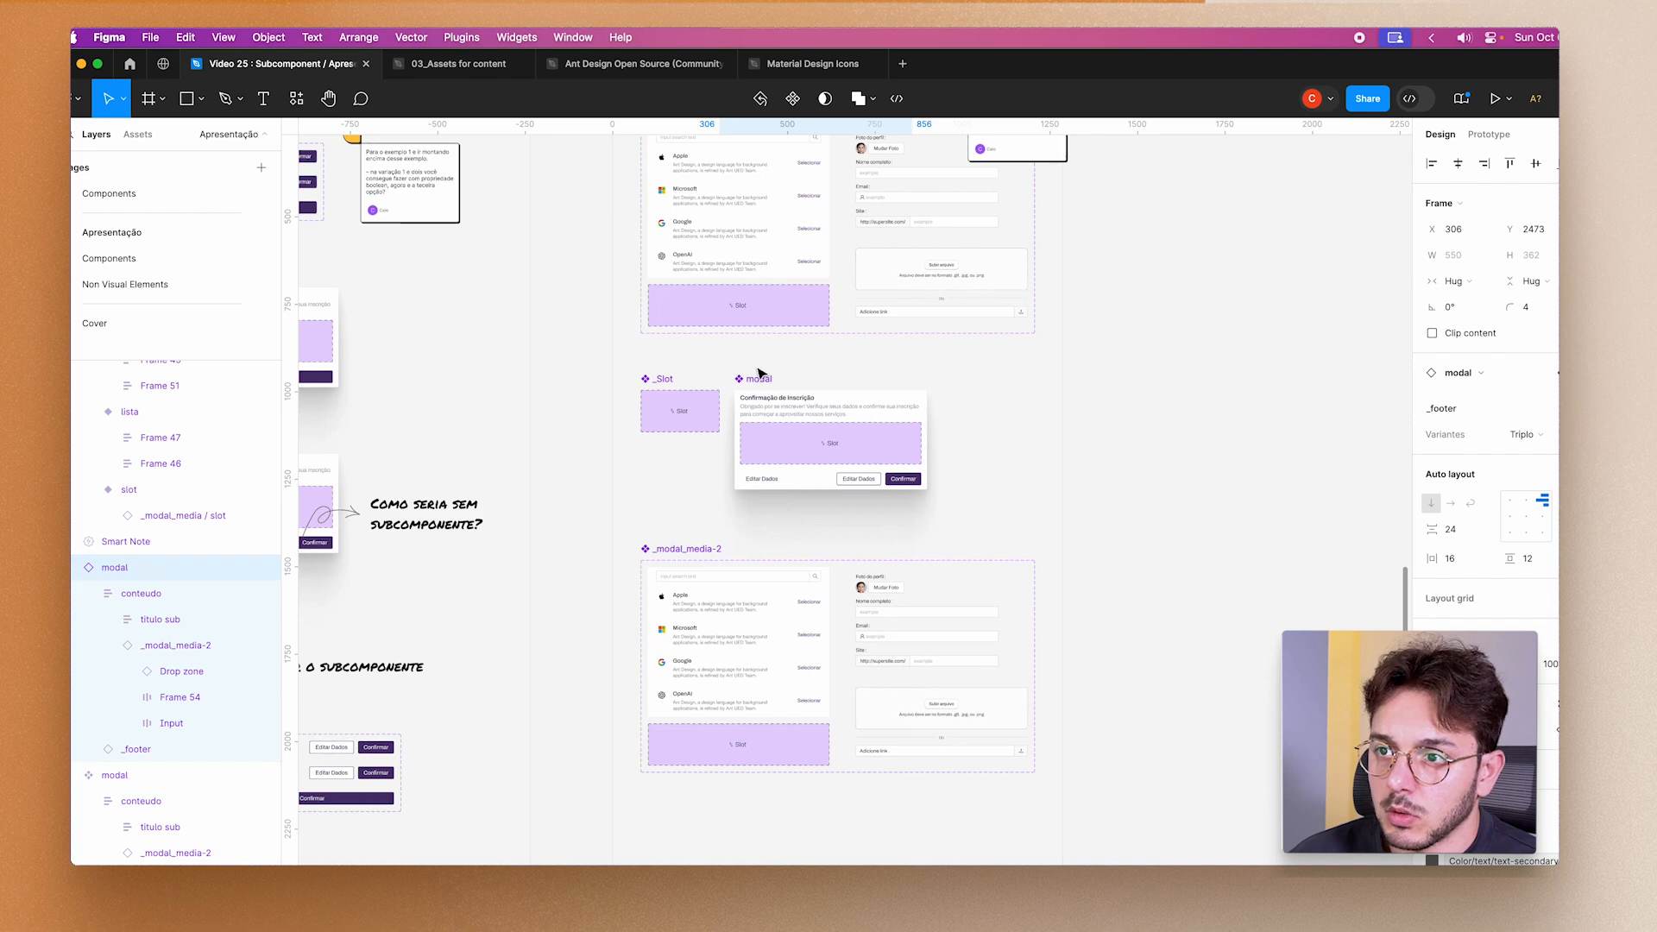
left_click(761, 387)
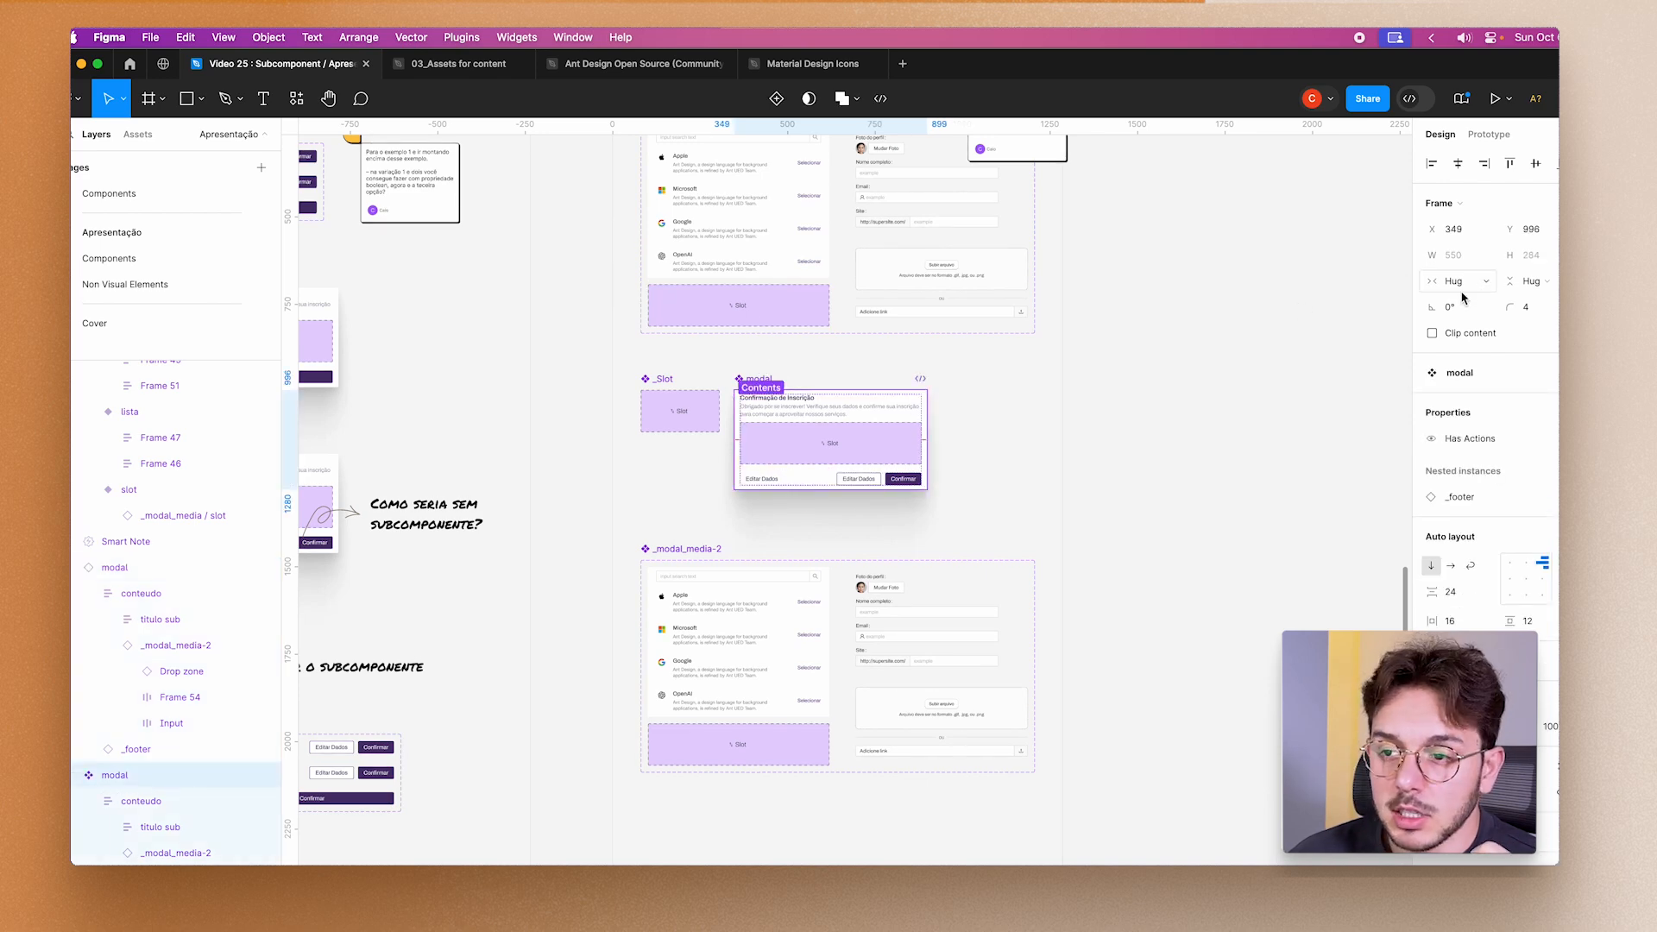
scroll(880, 649, "down", 3)
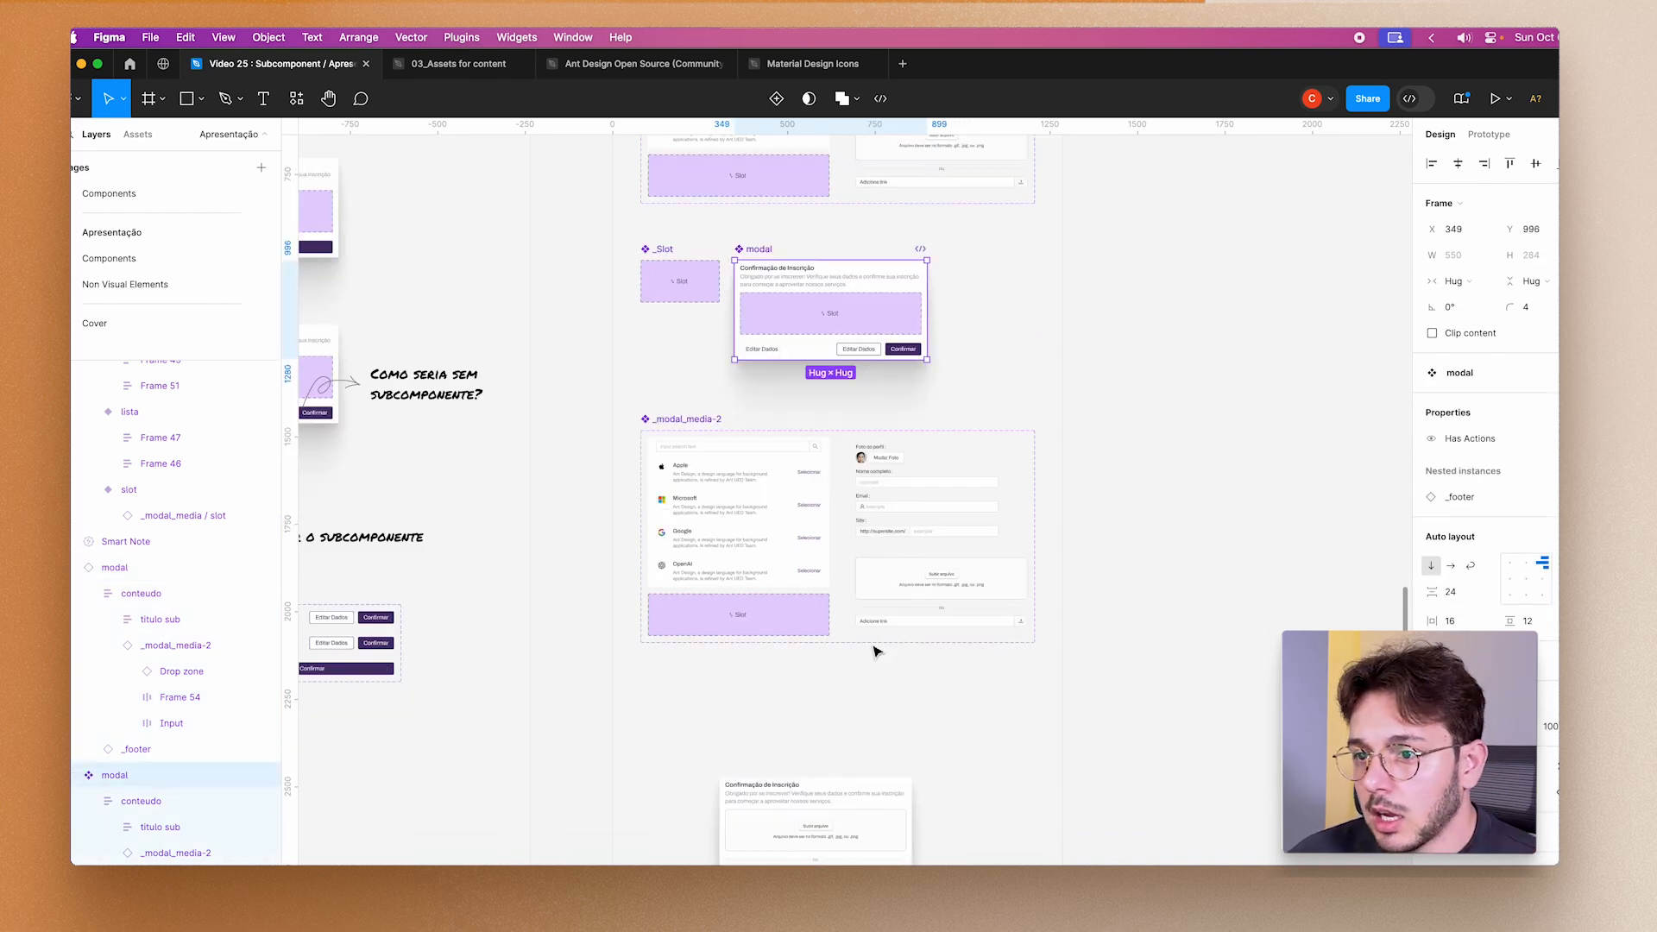
scroll(777, 373, "up", 5, "ctrl")
scroll(659, 557, "down", 3)
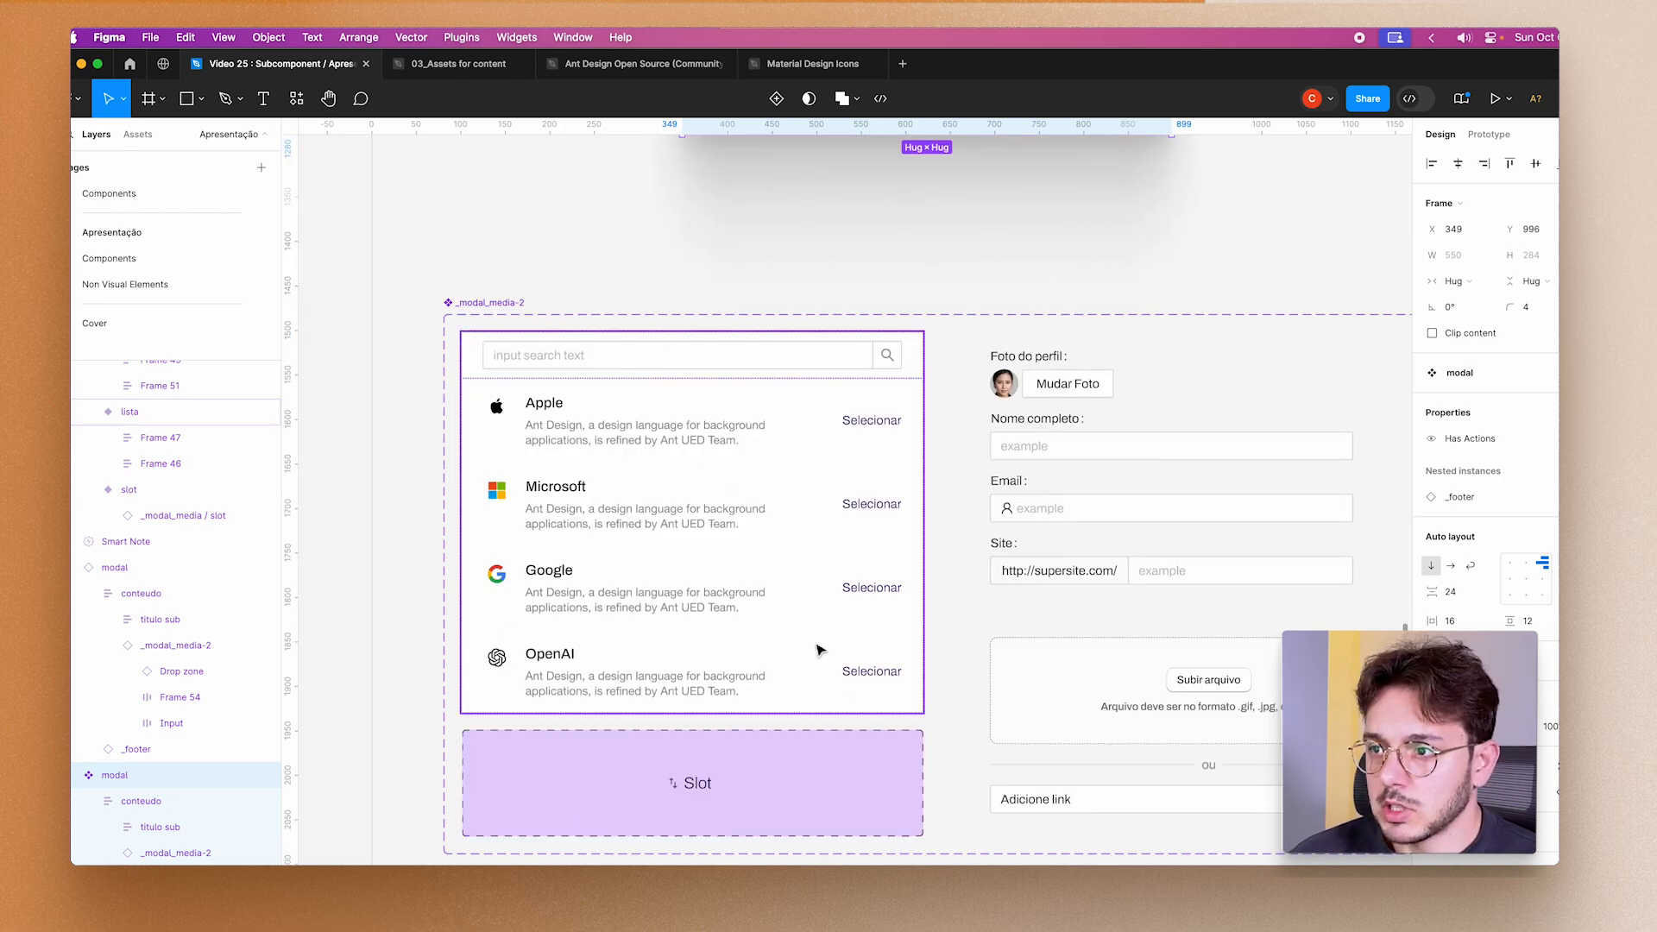
left_click(684, 555)
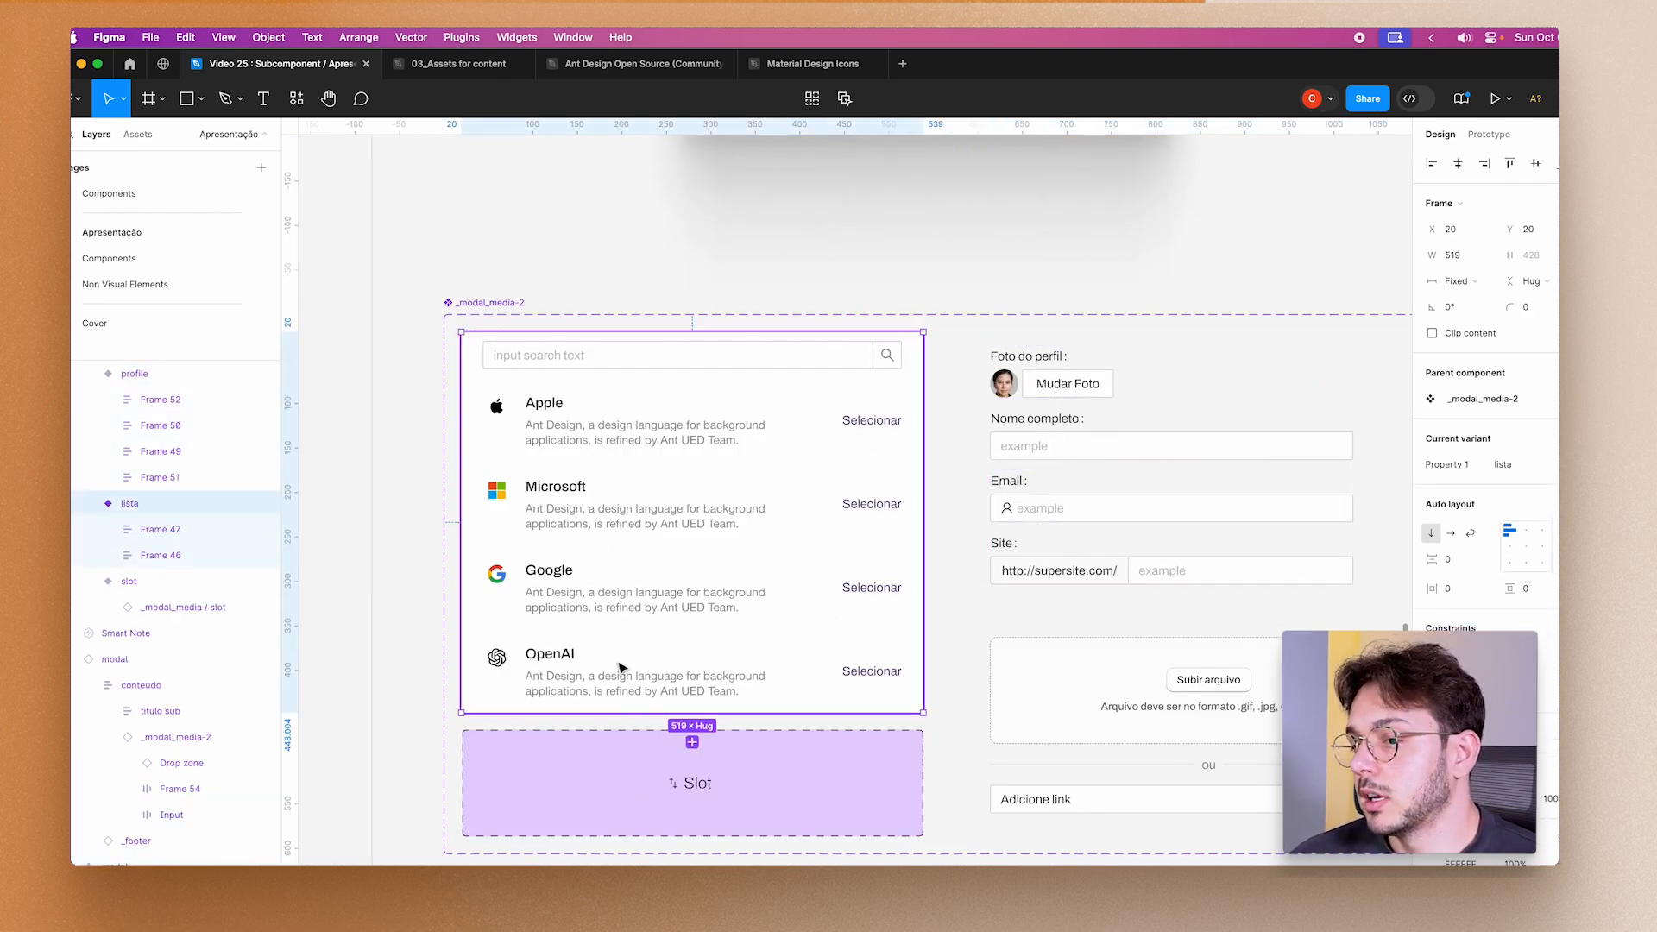
left_click(589, 811)
scroll(936, 509, "down", 5)
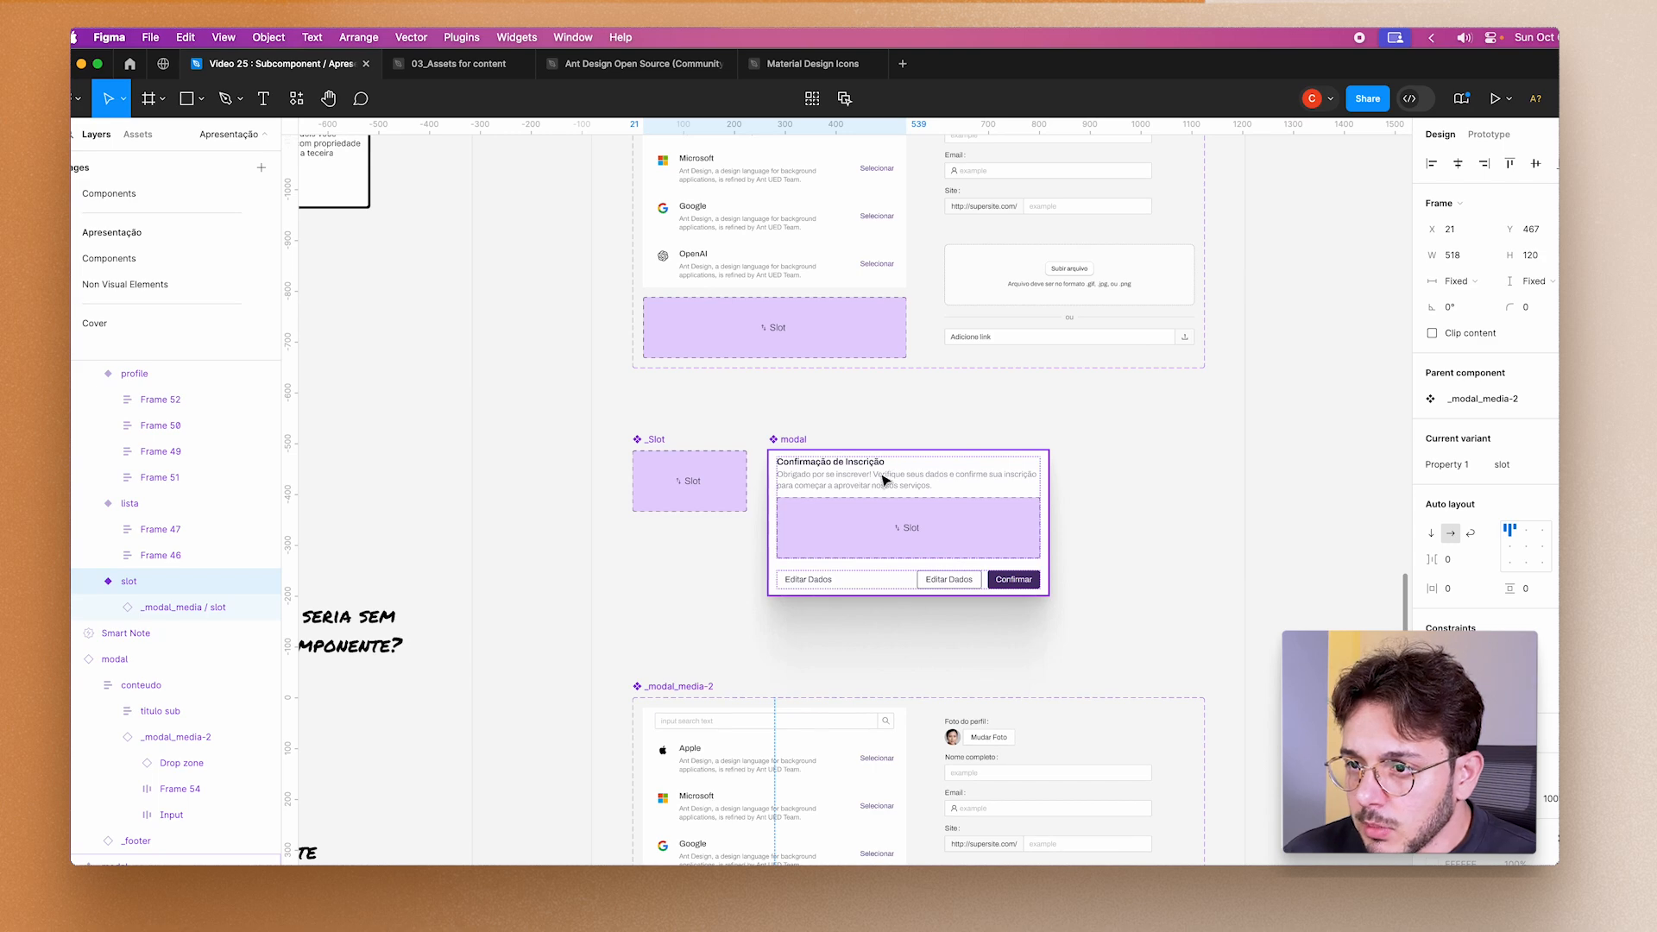
Expose the properties of the nested _modal_media-2 instance on the main modal component, alongside _footer.
left_click(793, 440)
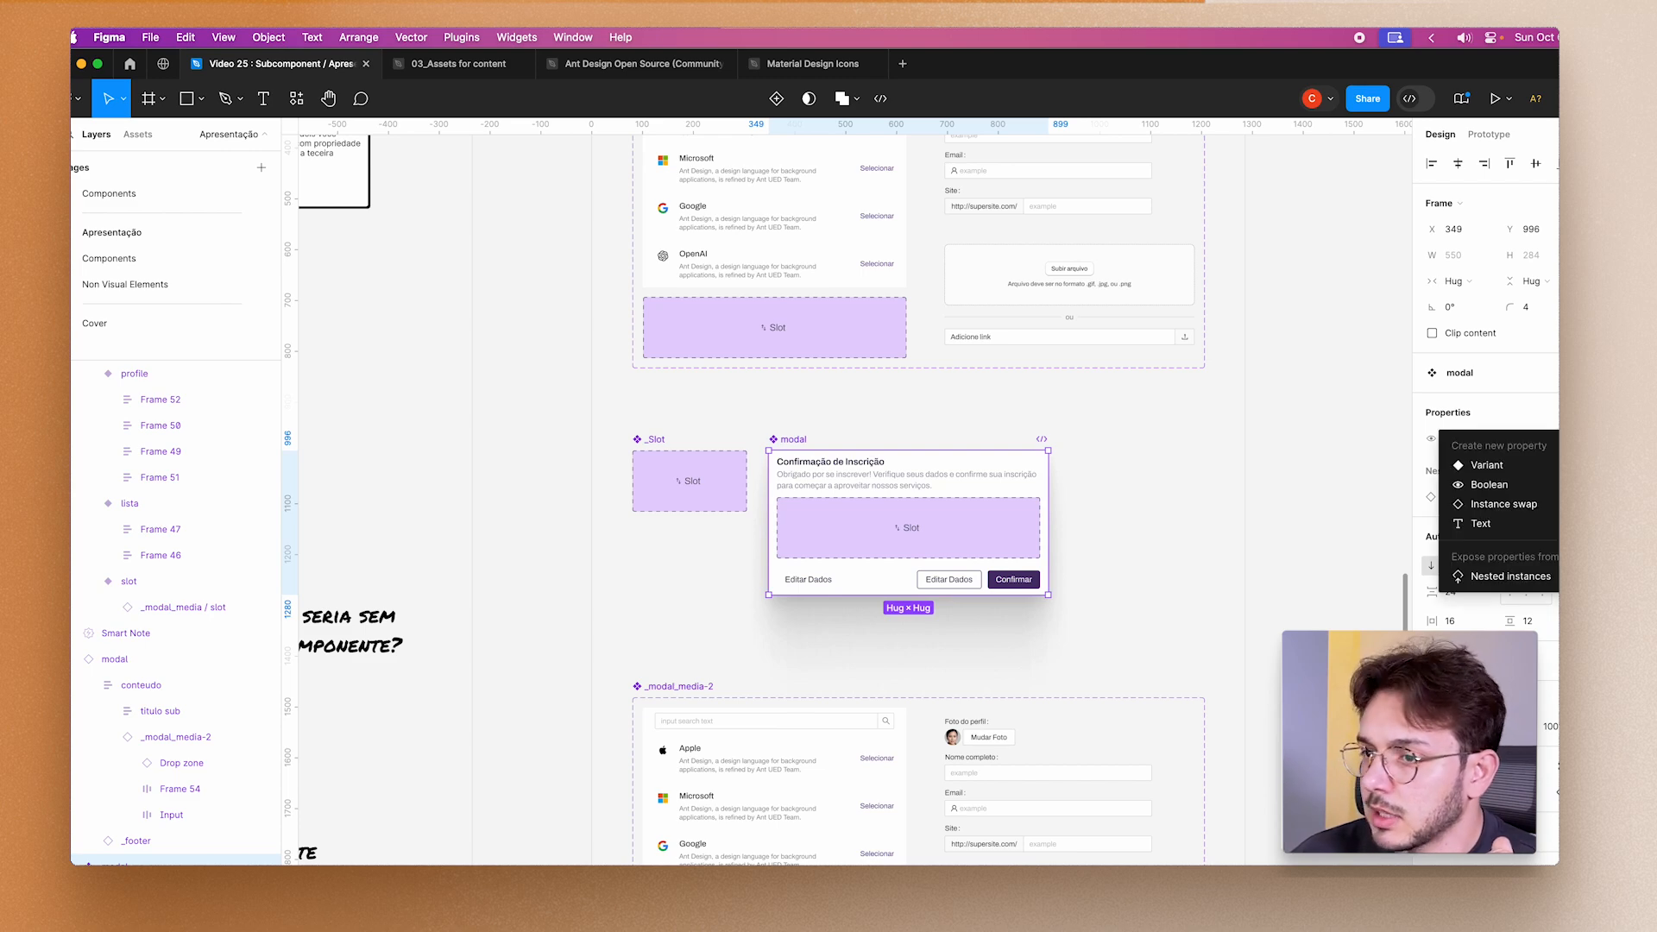
left_click(1505, 576)
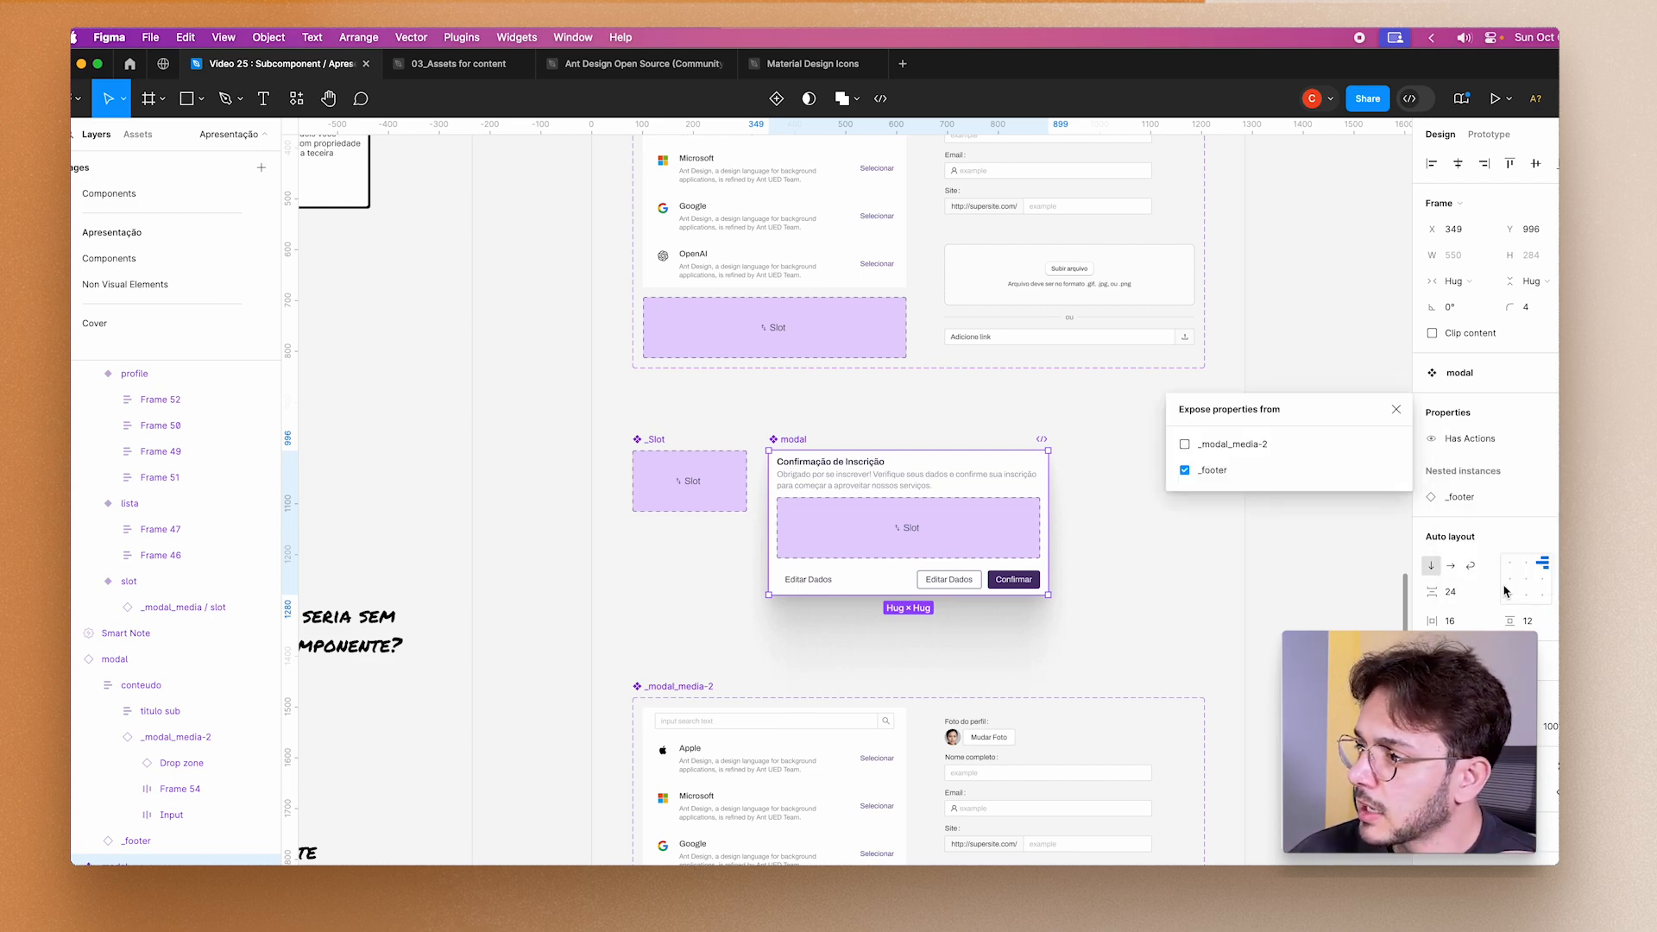
left_click(1185, 444)
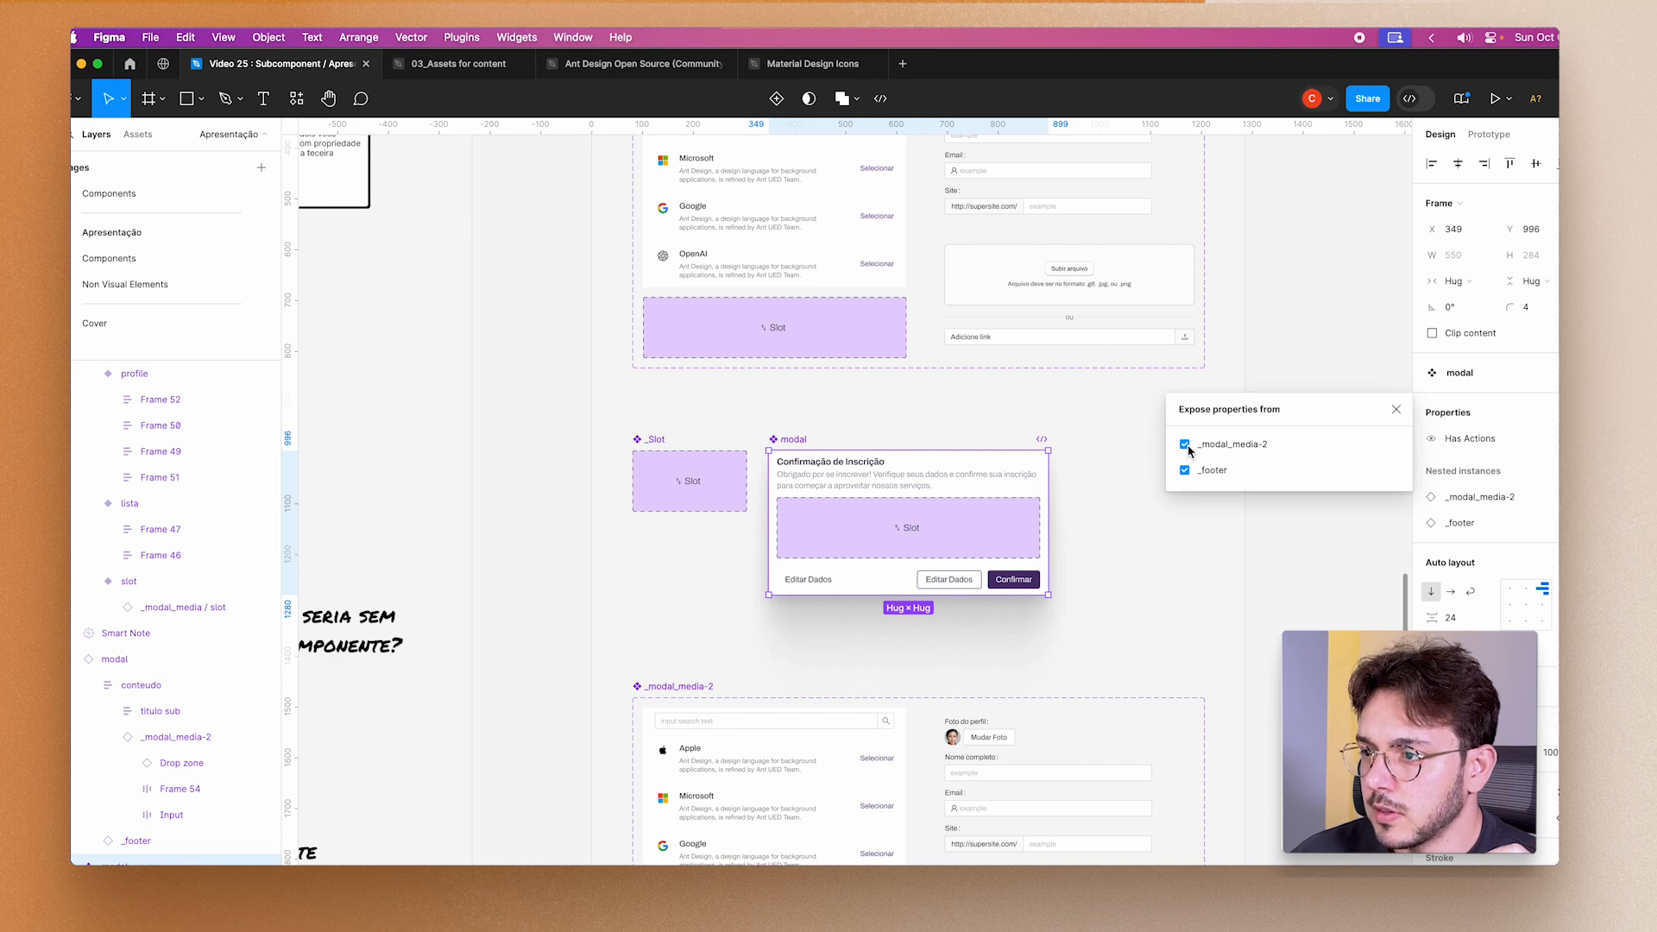
left_click(1124, 601)
Switch the lower modal instance's exposed _modal_media-2 property to slot and finally to lista.
scroll(1122, 608, "down", 5)
left_click(915, 726)
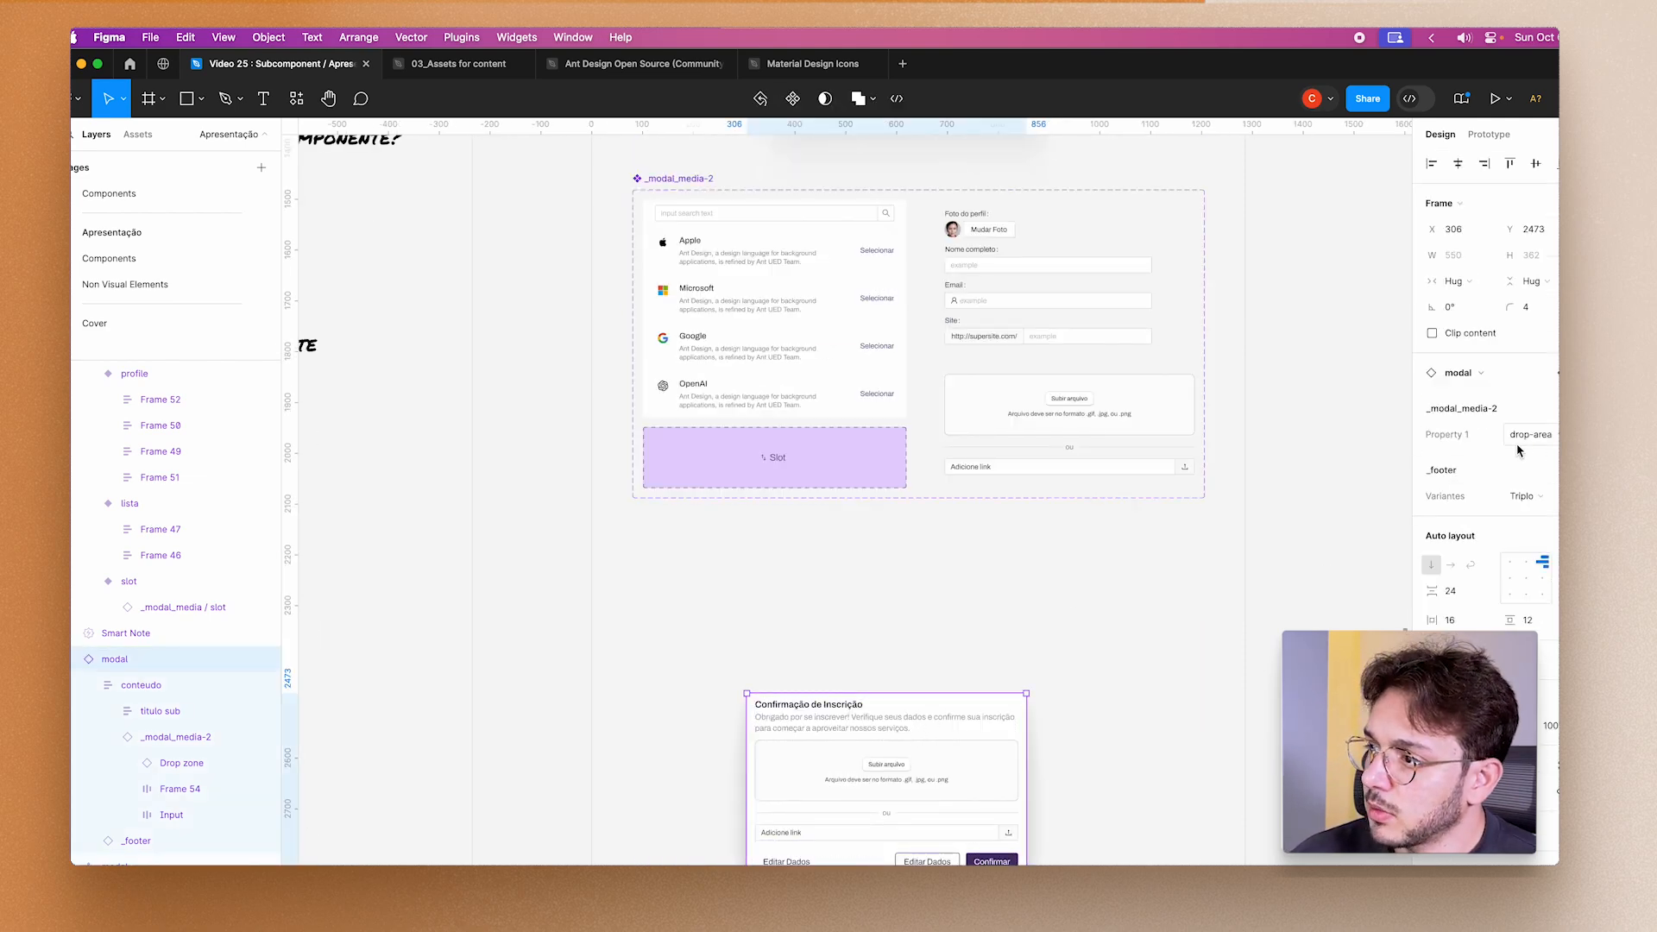
left_click(1506, 439)
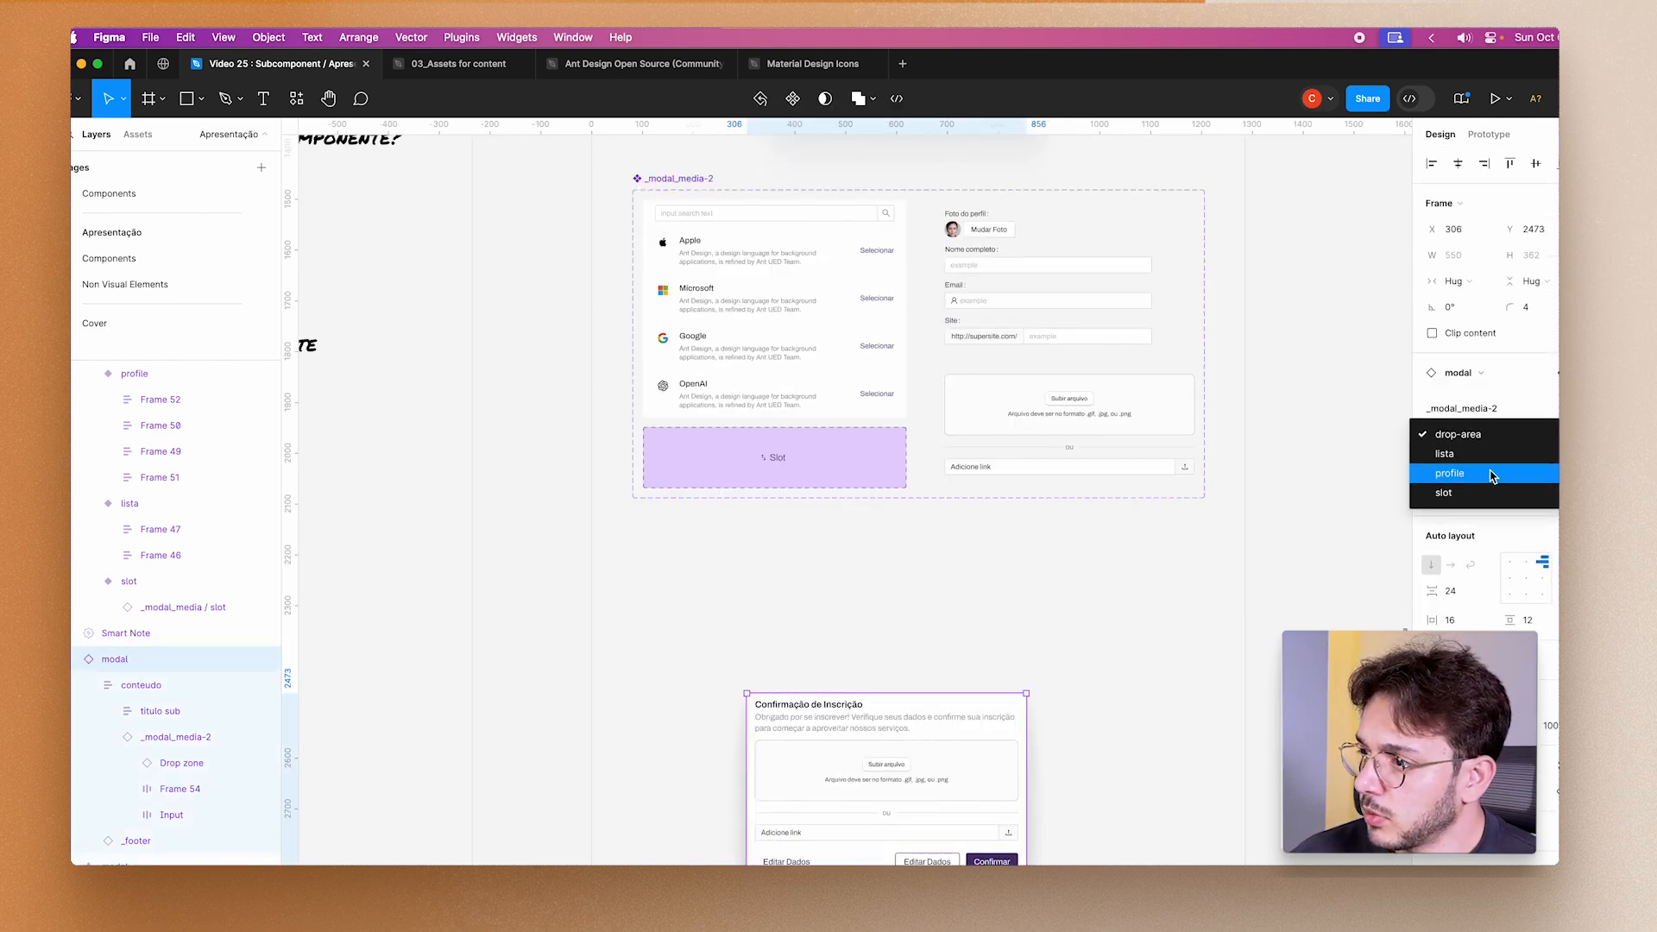
left_click(1512, 468)
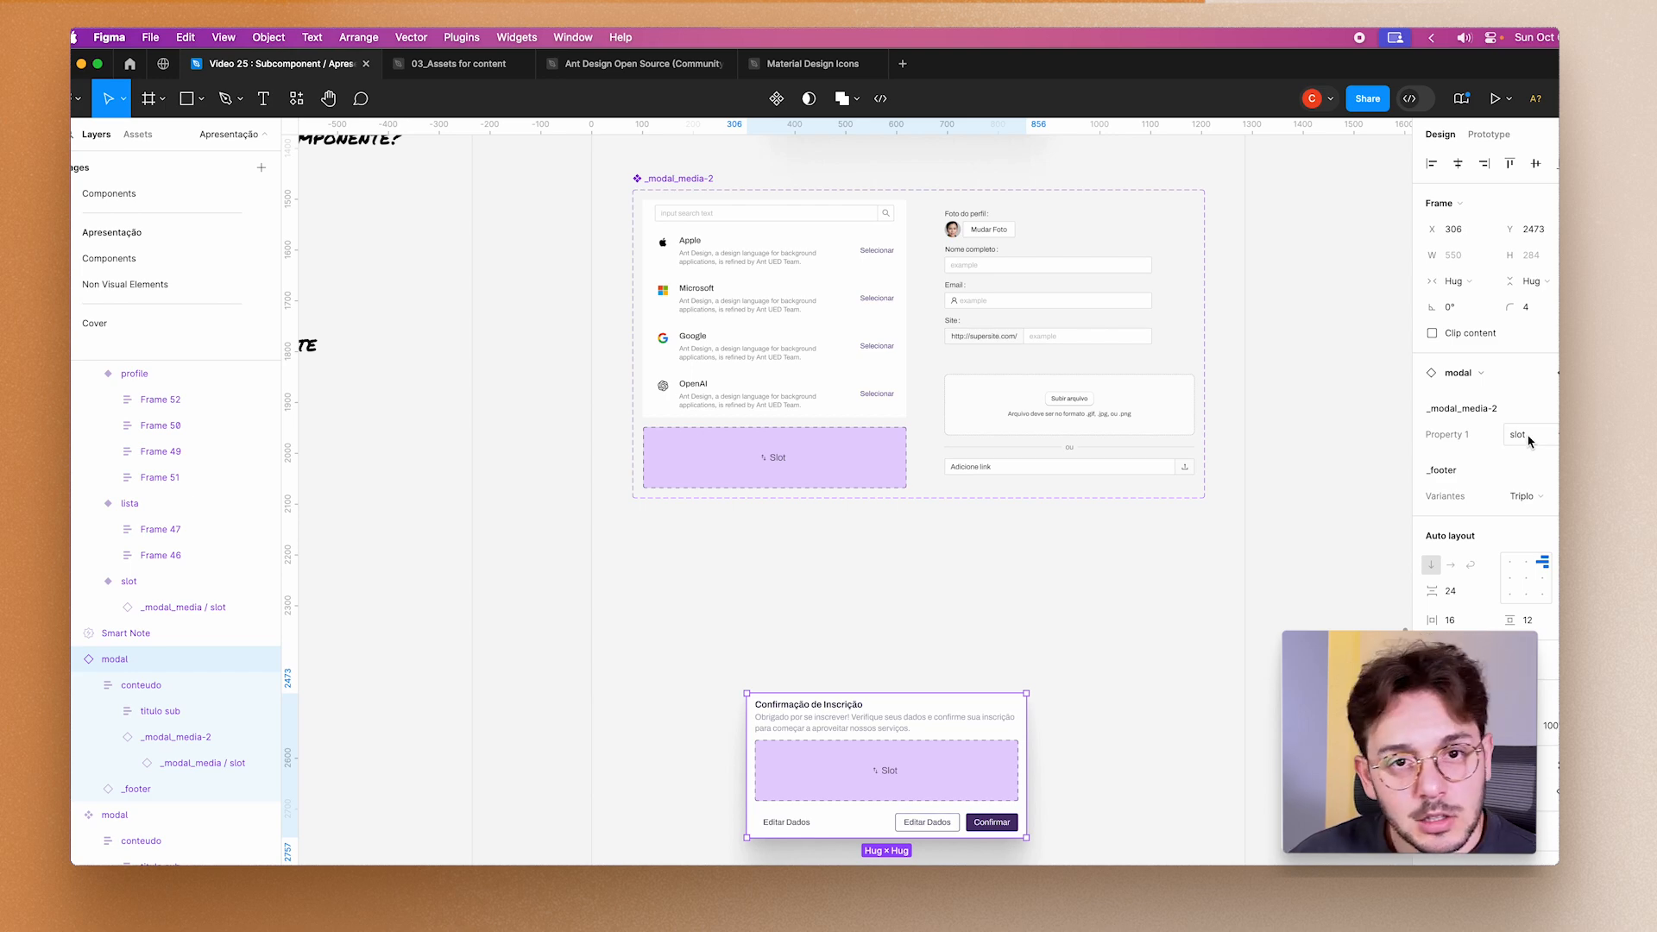
left_click(1531, 441)
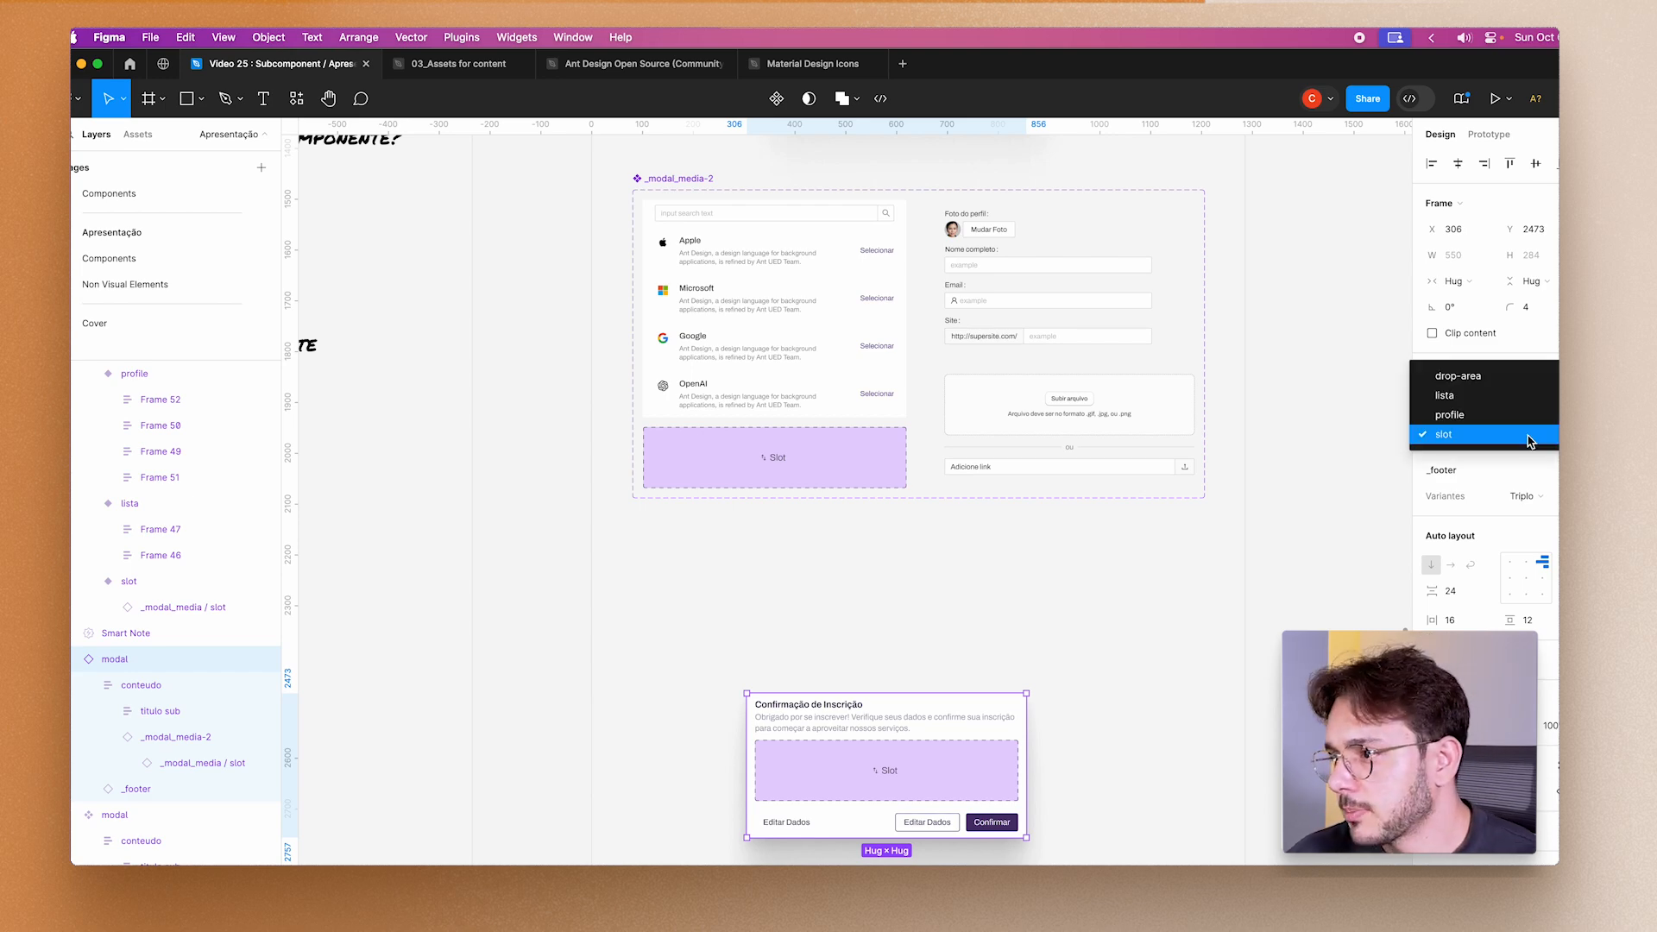
left_click(1517, 401)
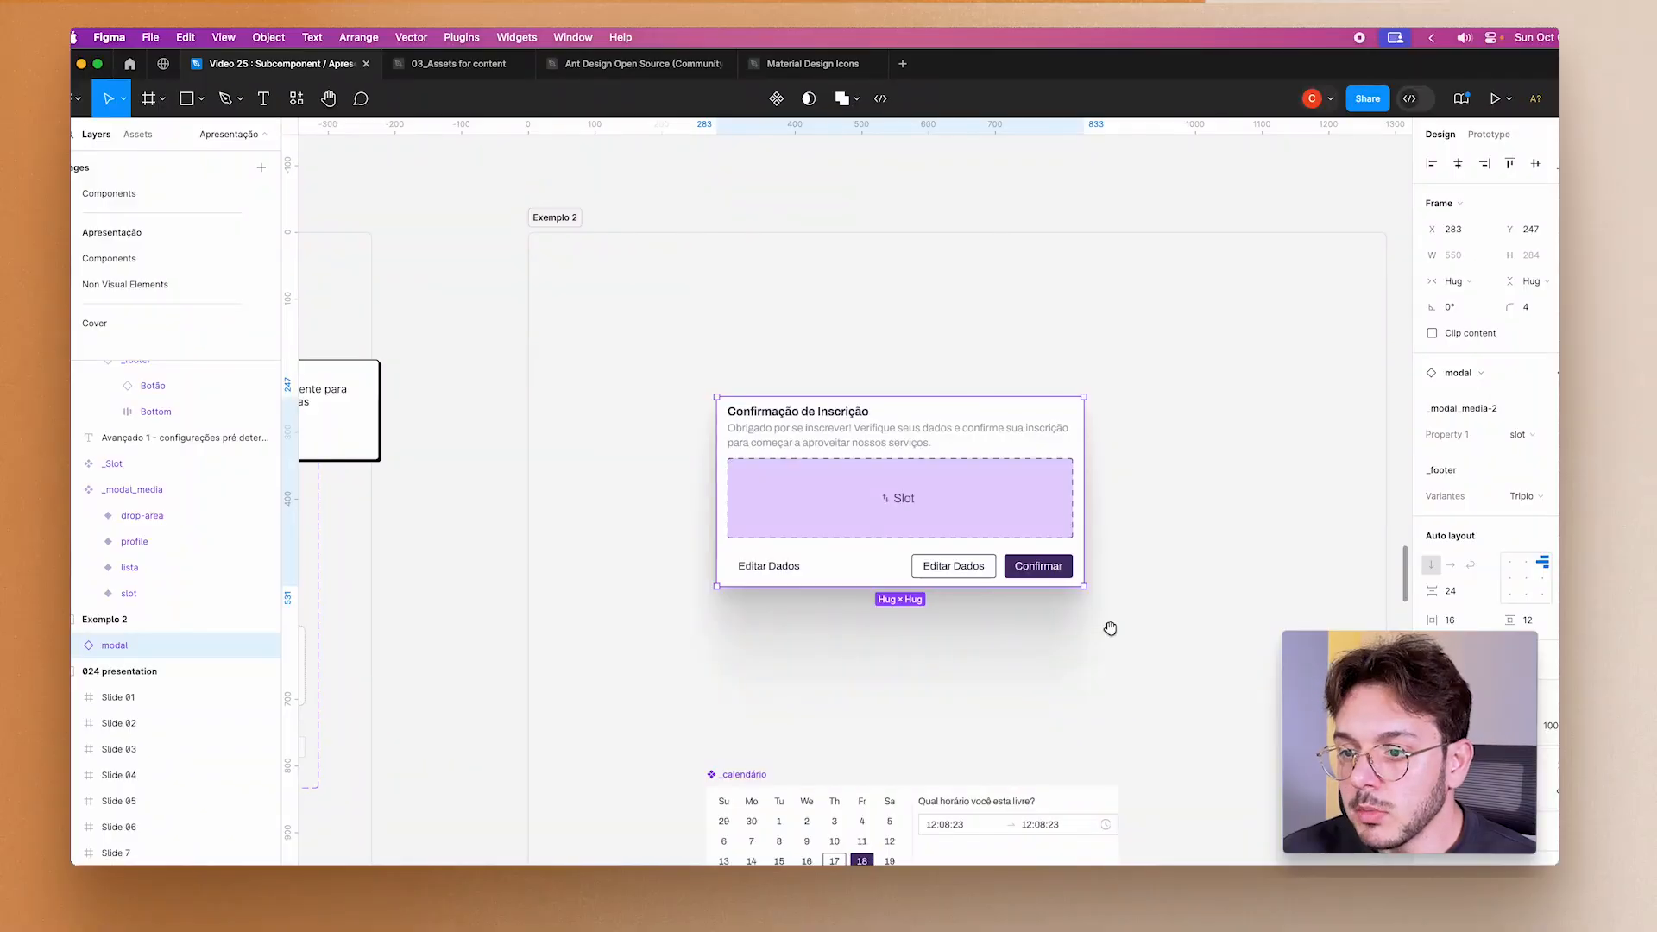
Examine the Exemplo 2 modal and the _calendário component's calendar card, divider, time frame and nested instance properties.
left_click_drag(1111, 626, 944, 485)
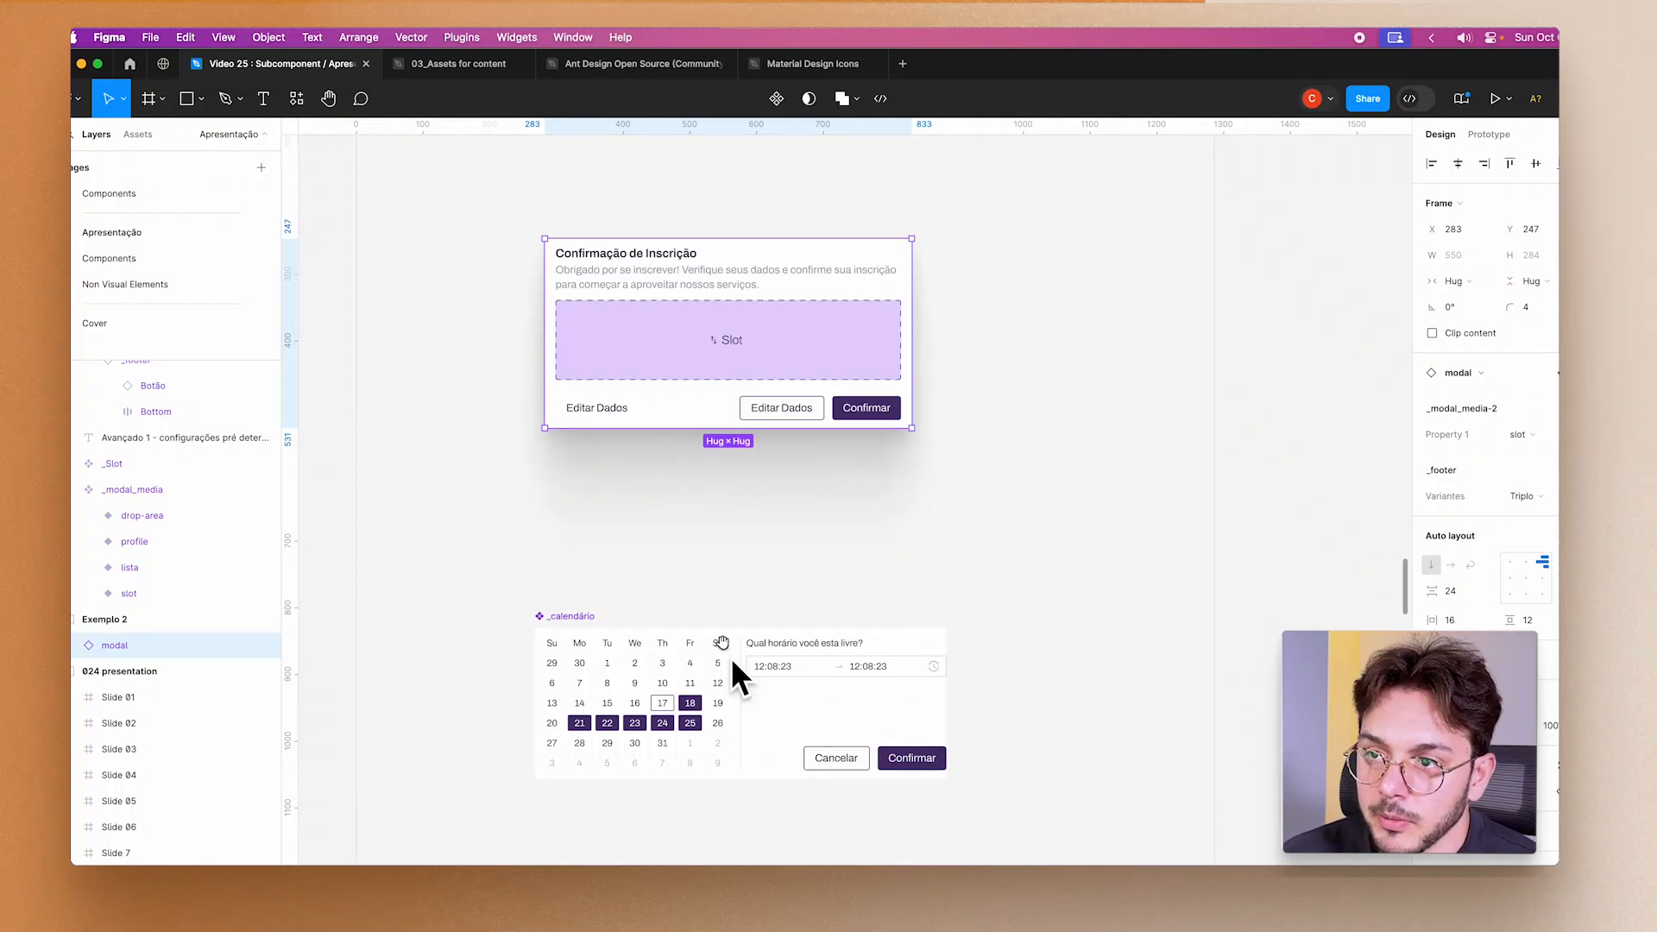
scroll(564, 543, "left", 15)
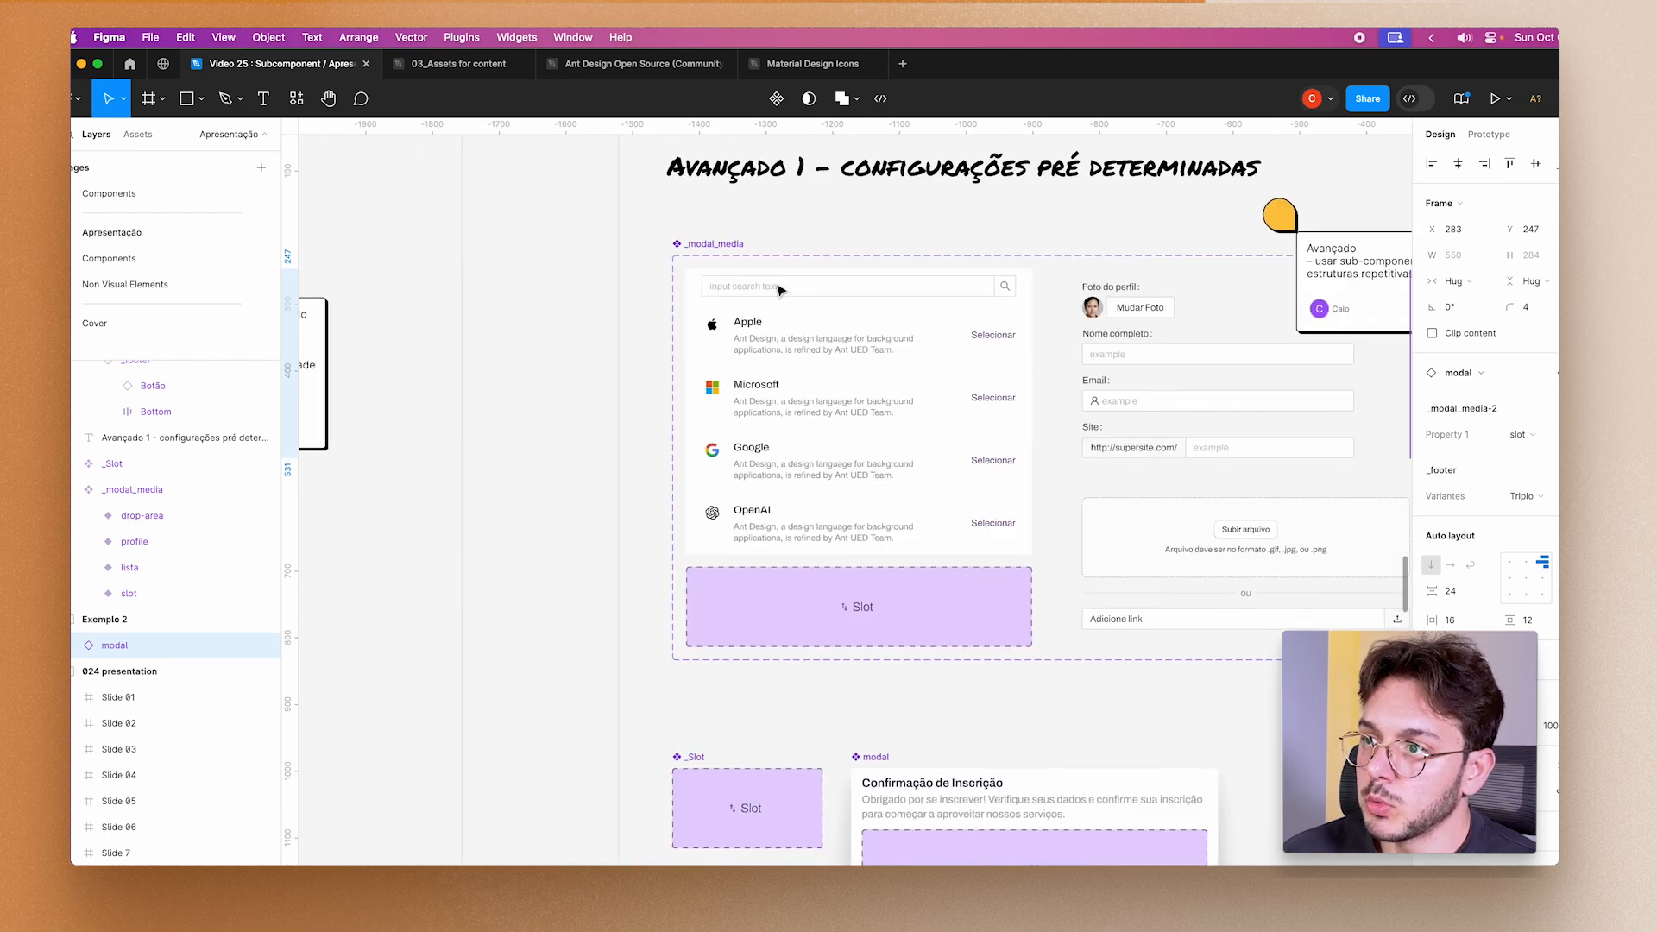
scroll(713, 290, "right", 5)
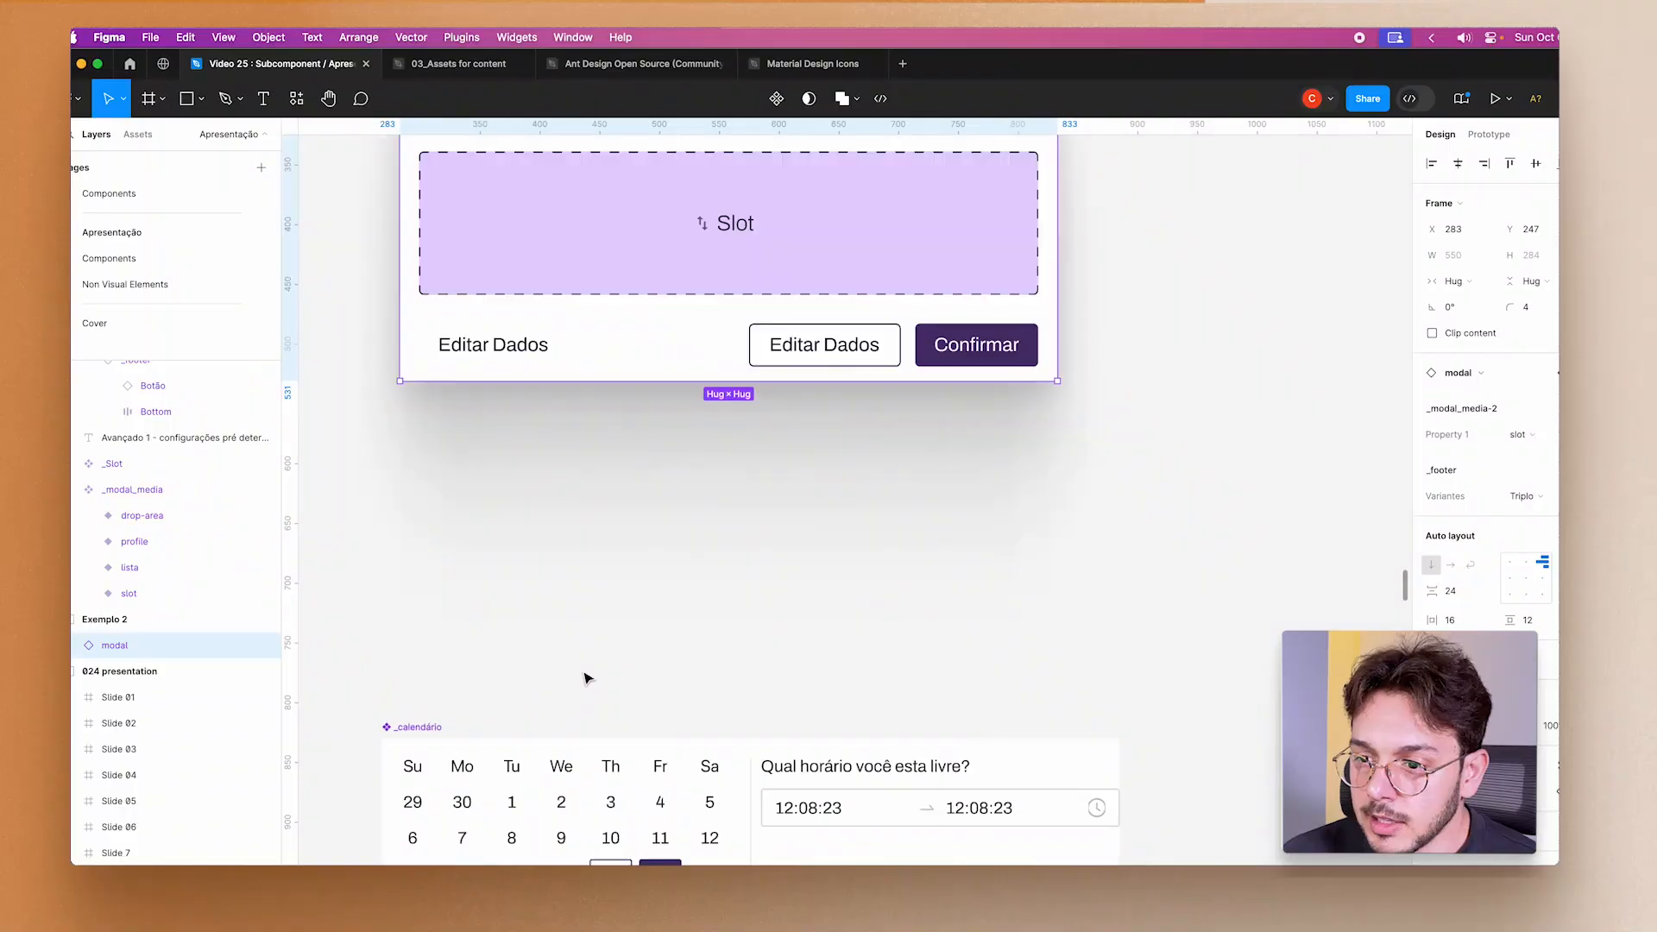
scroll(584, 677, "down", 5)
left_click(658, 562)
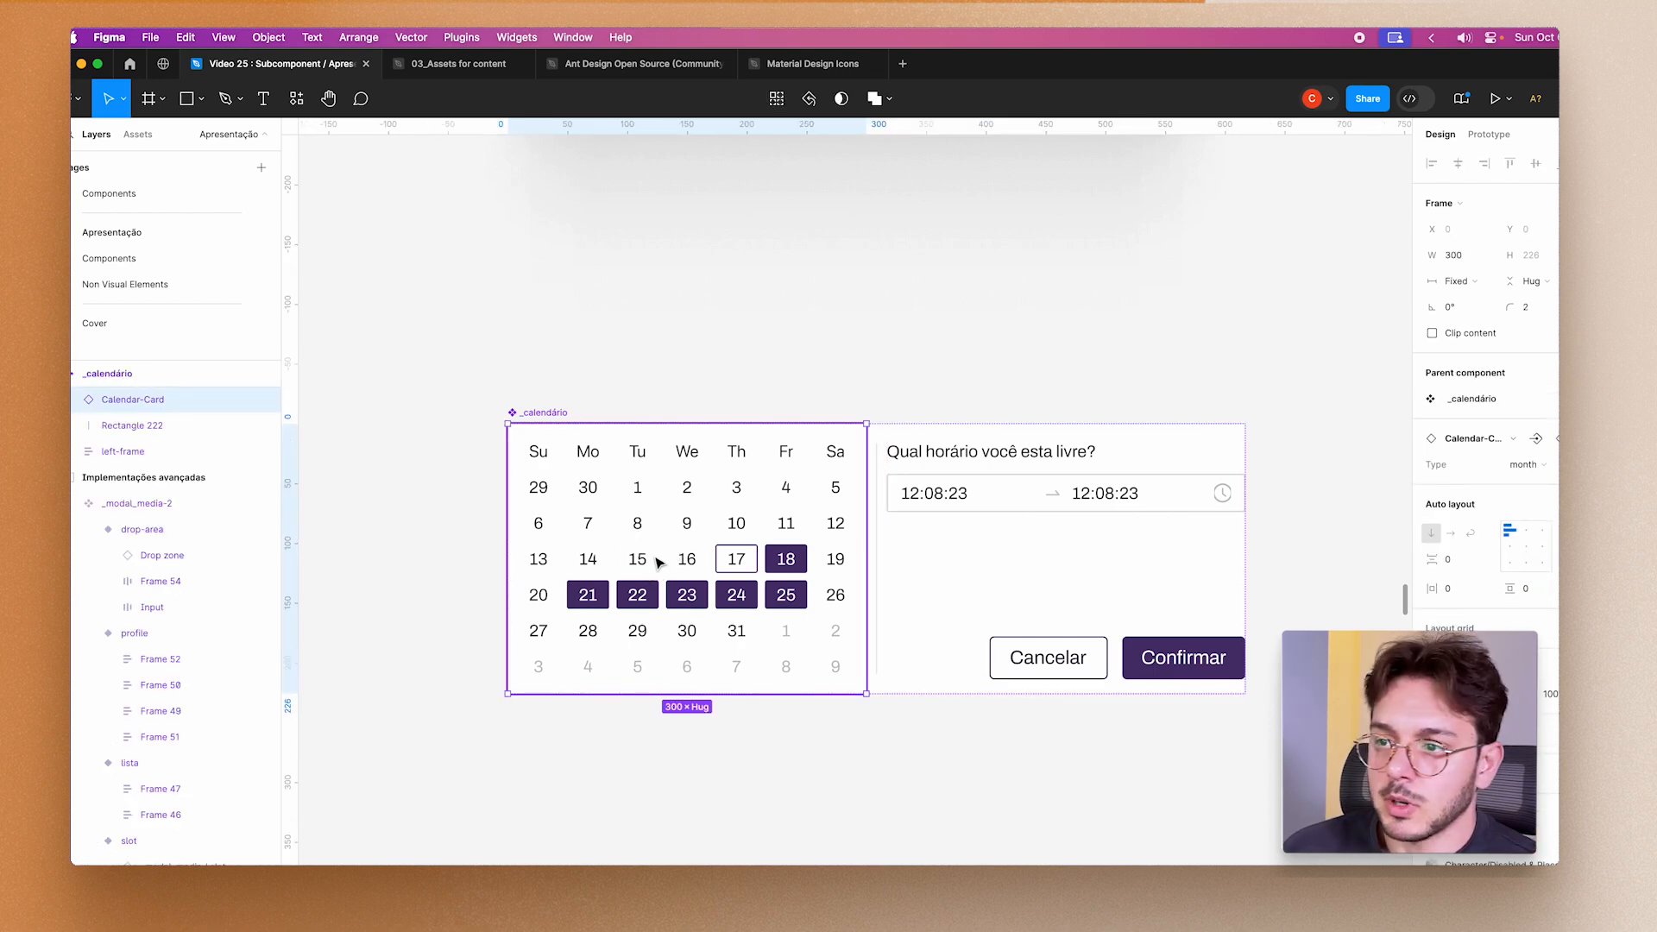
left_click(877, 509)
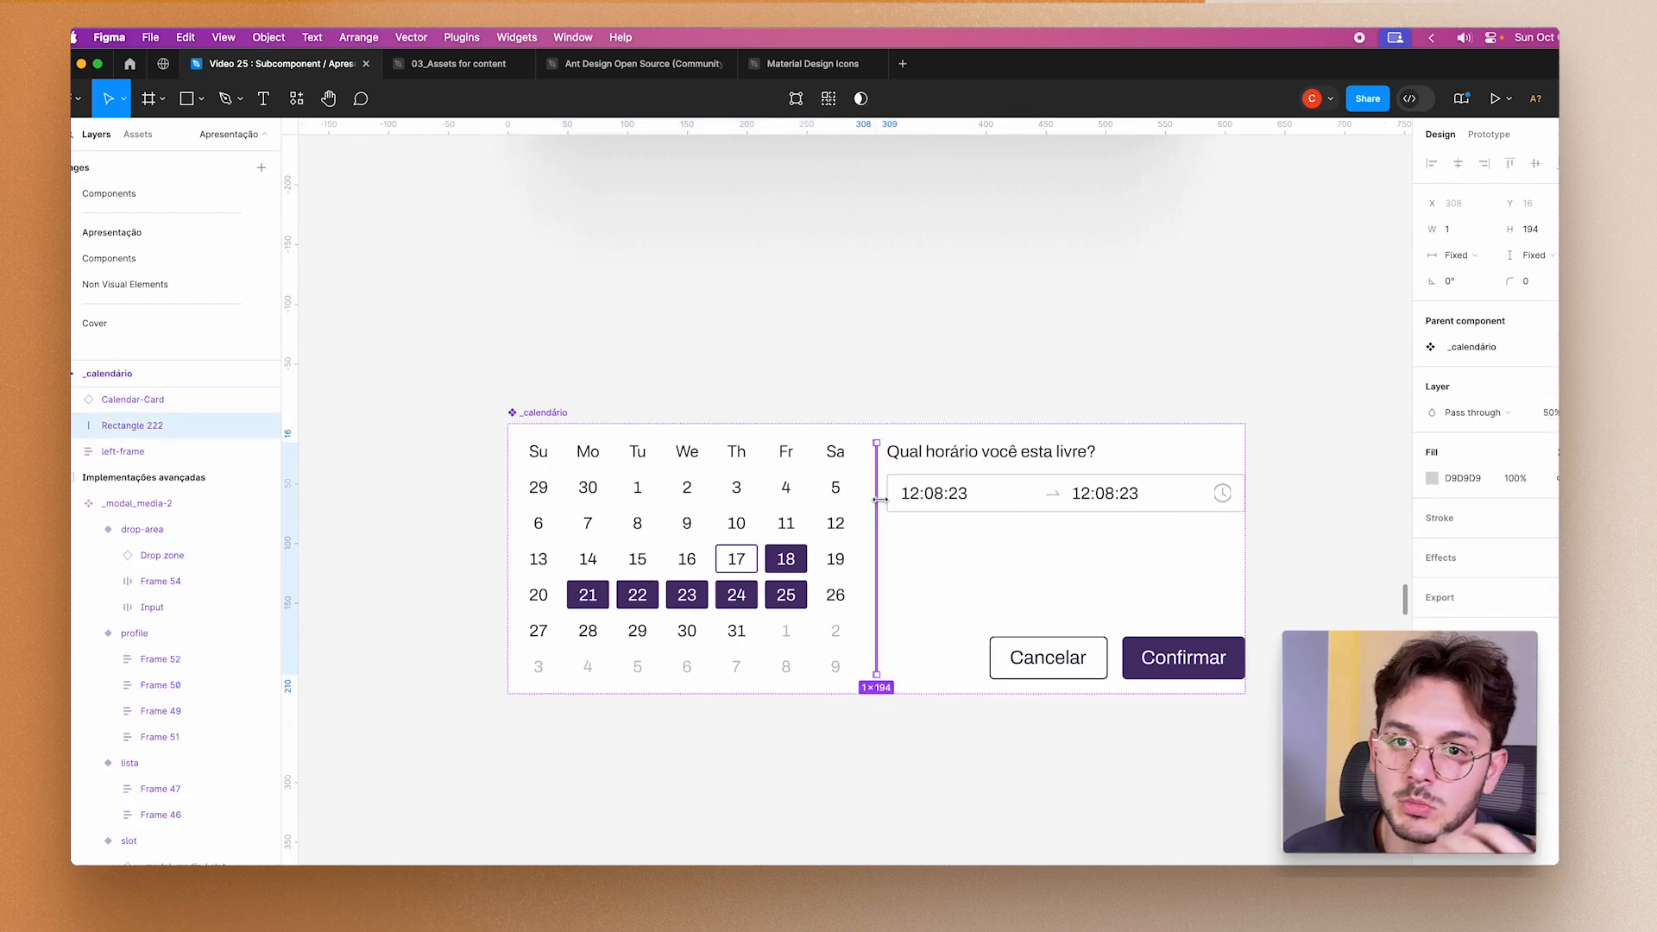
left_click(1017, 501)
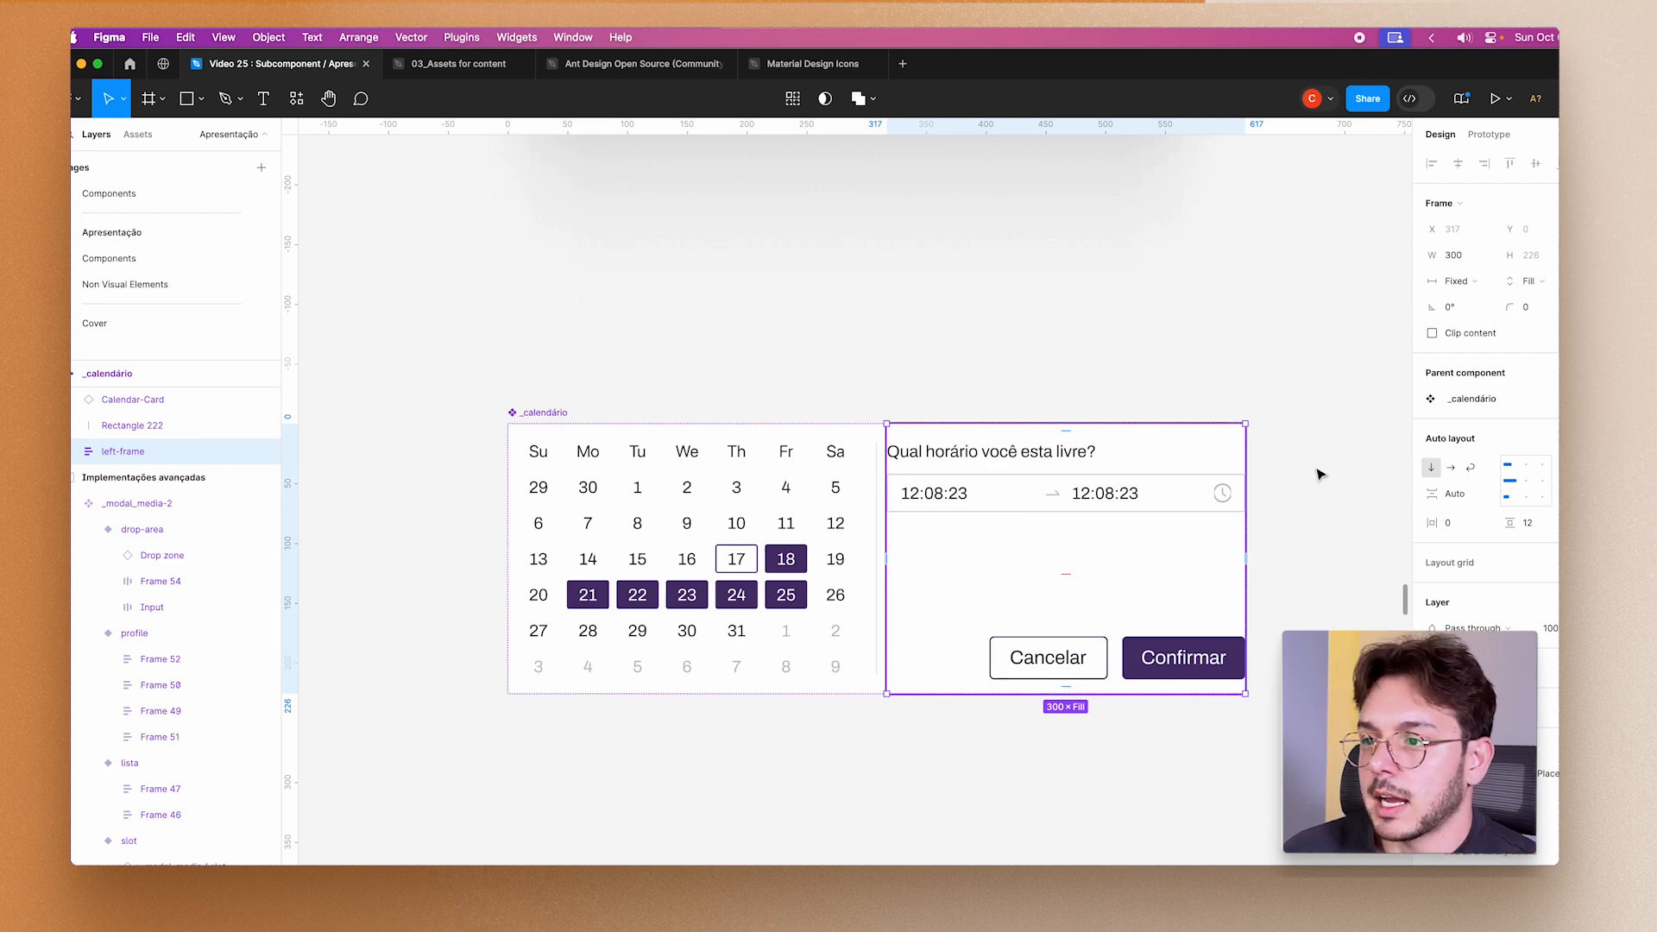
scroll(1172, 356, "down", 10)
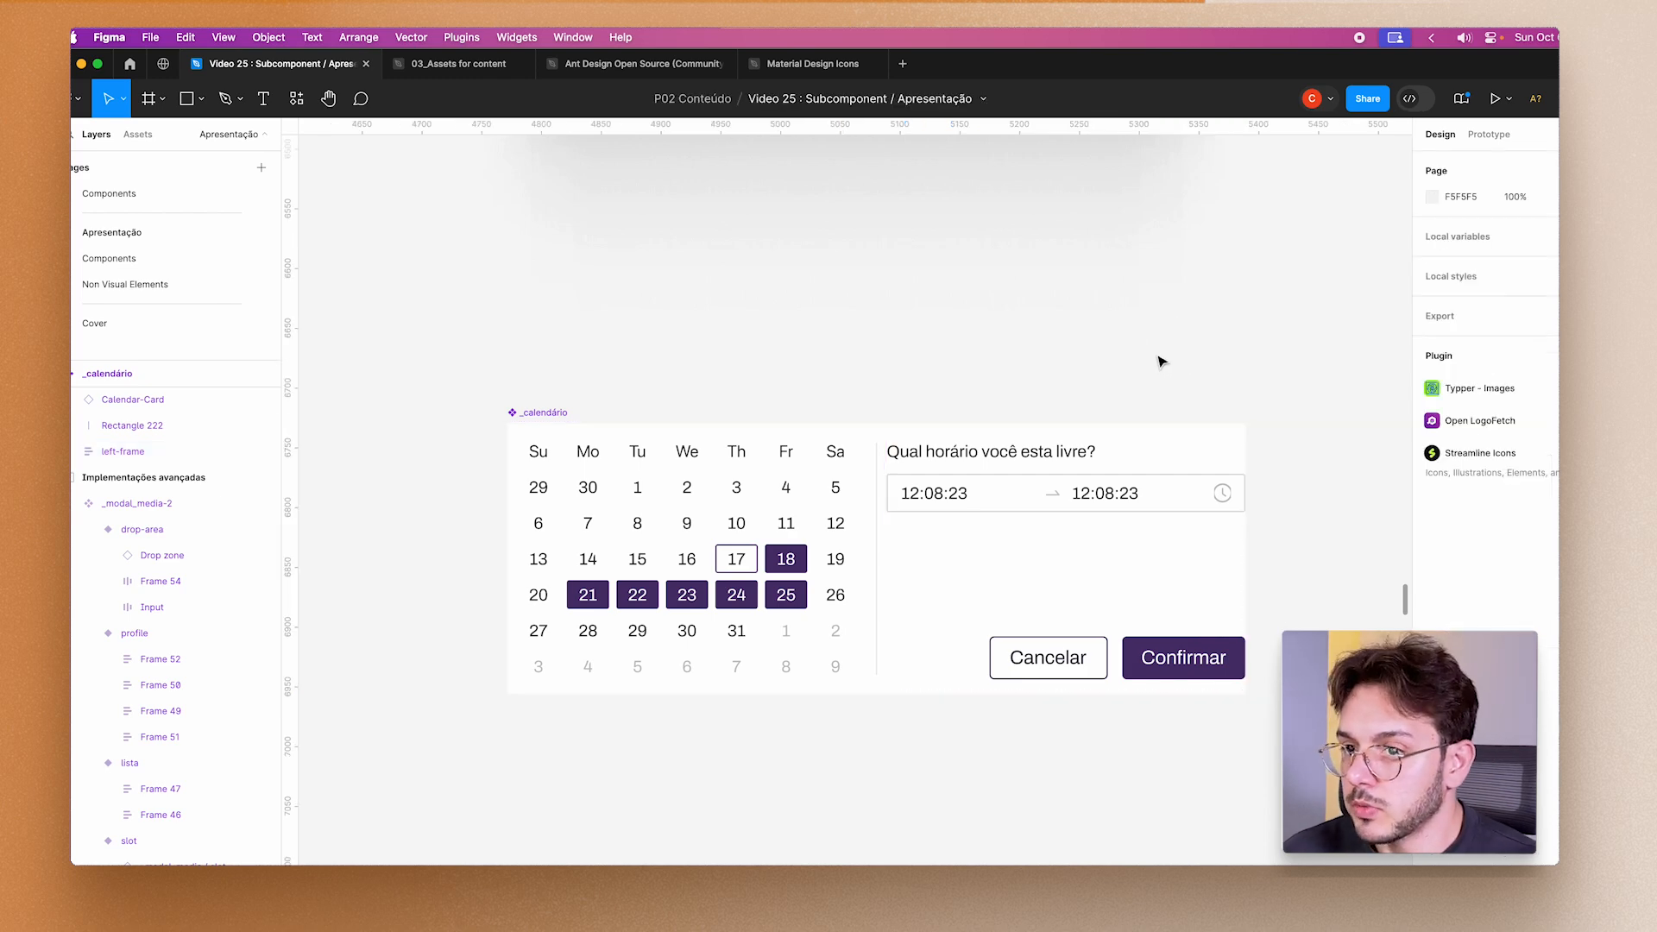
left_click(699, 595)
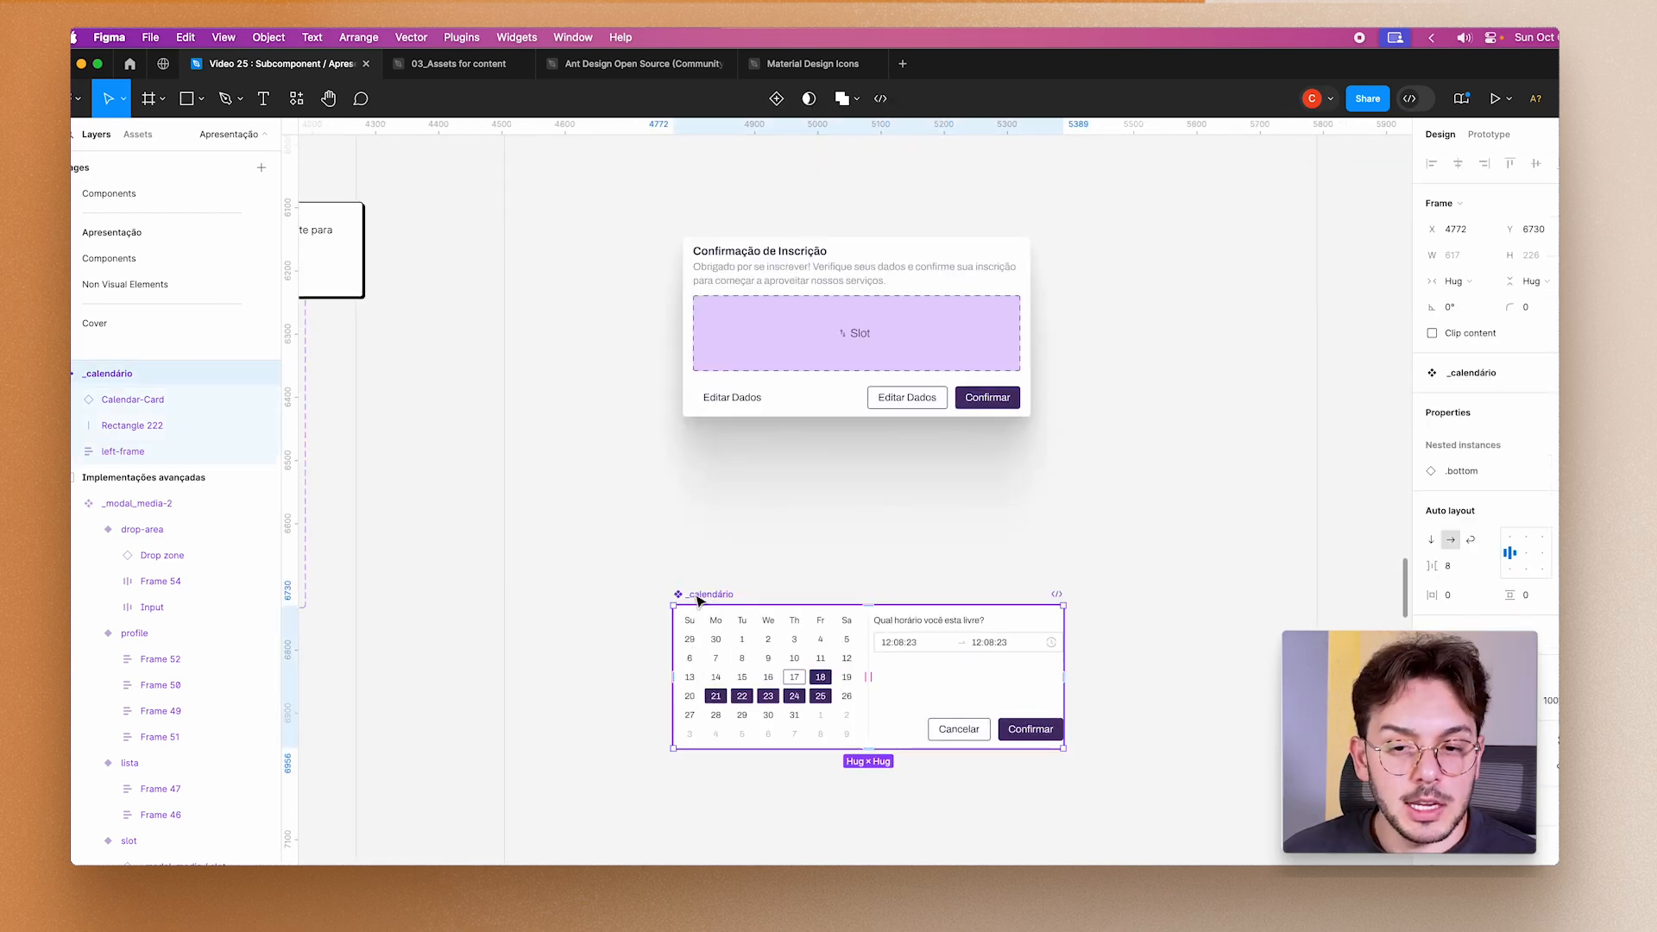
Swap the _Slot instance nested inside the Exemplo 2 modal's _modal_media-2 for the _calendário component.
left_click(809, 331)
left_click(809, 331)
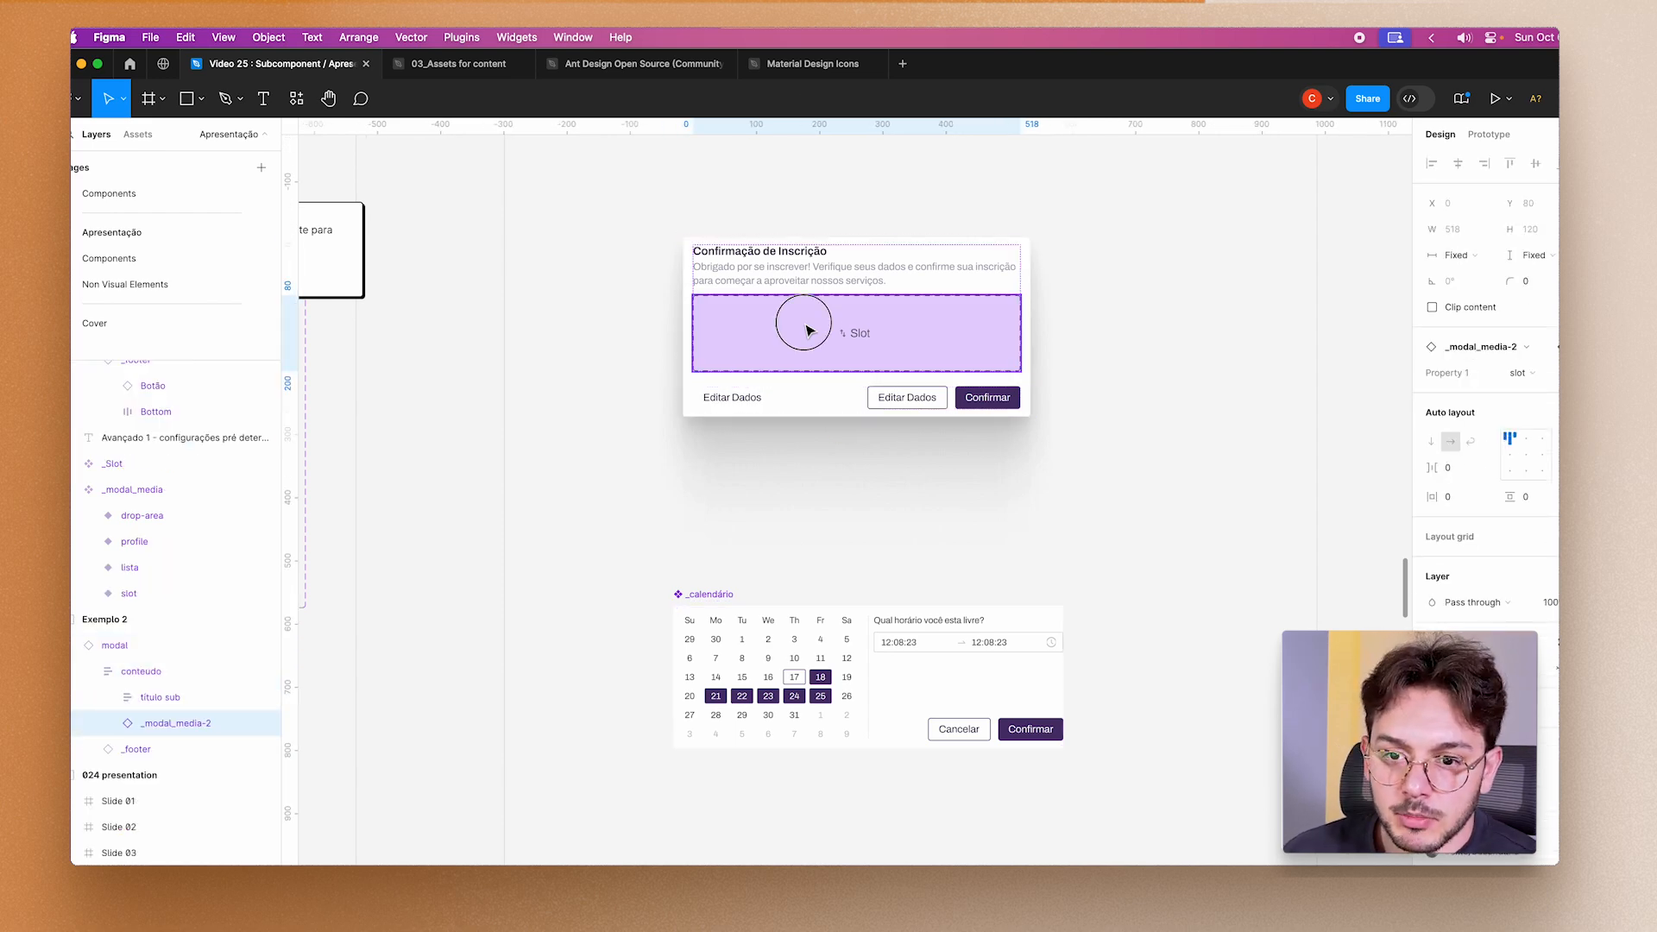
left_click(809, 330)
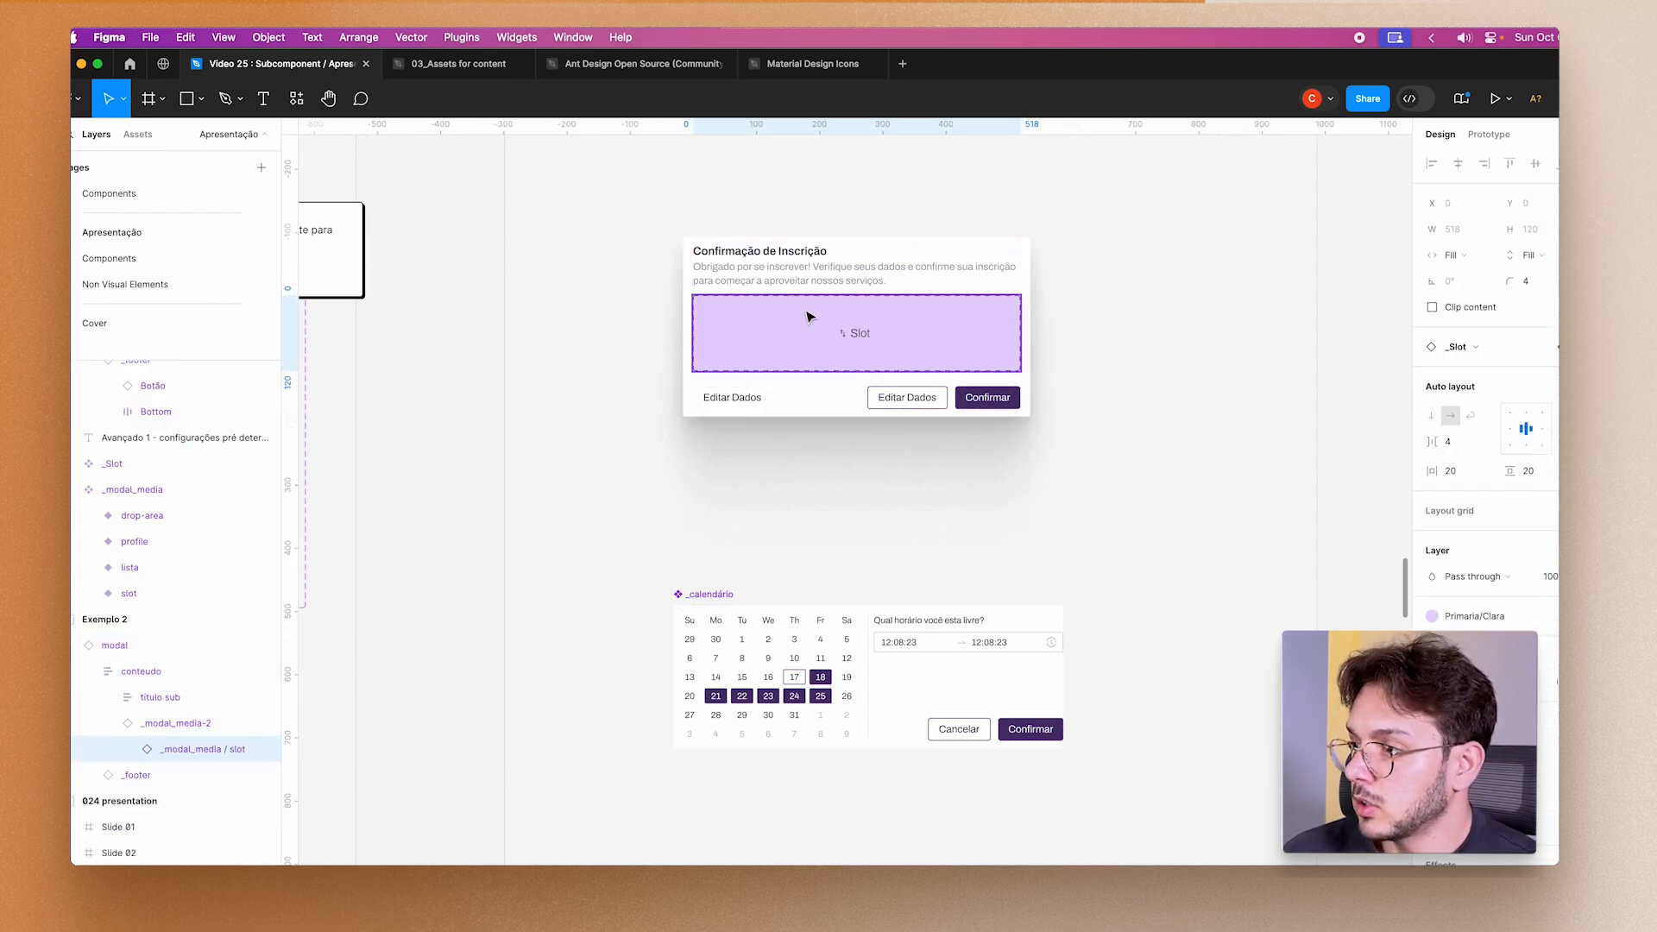
left_click(1521, 348)
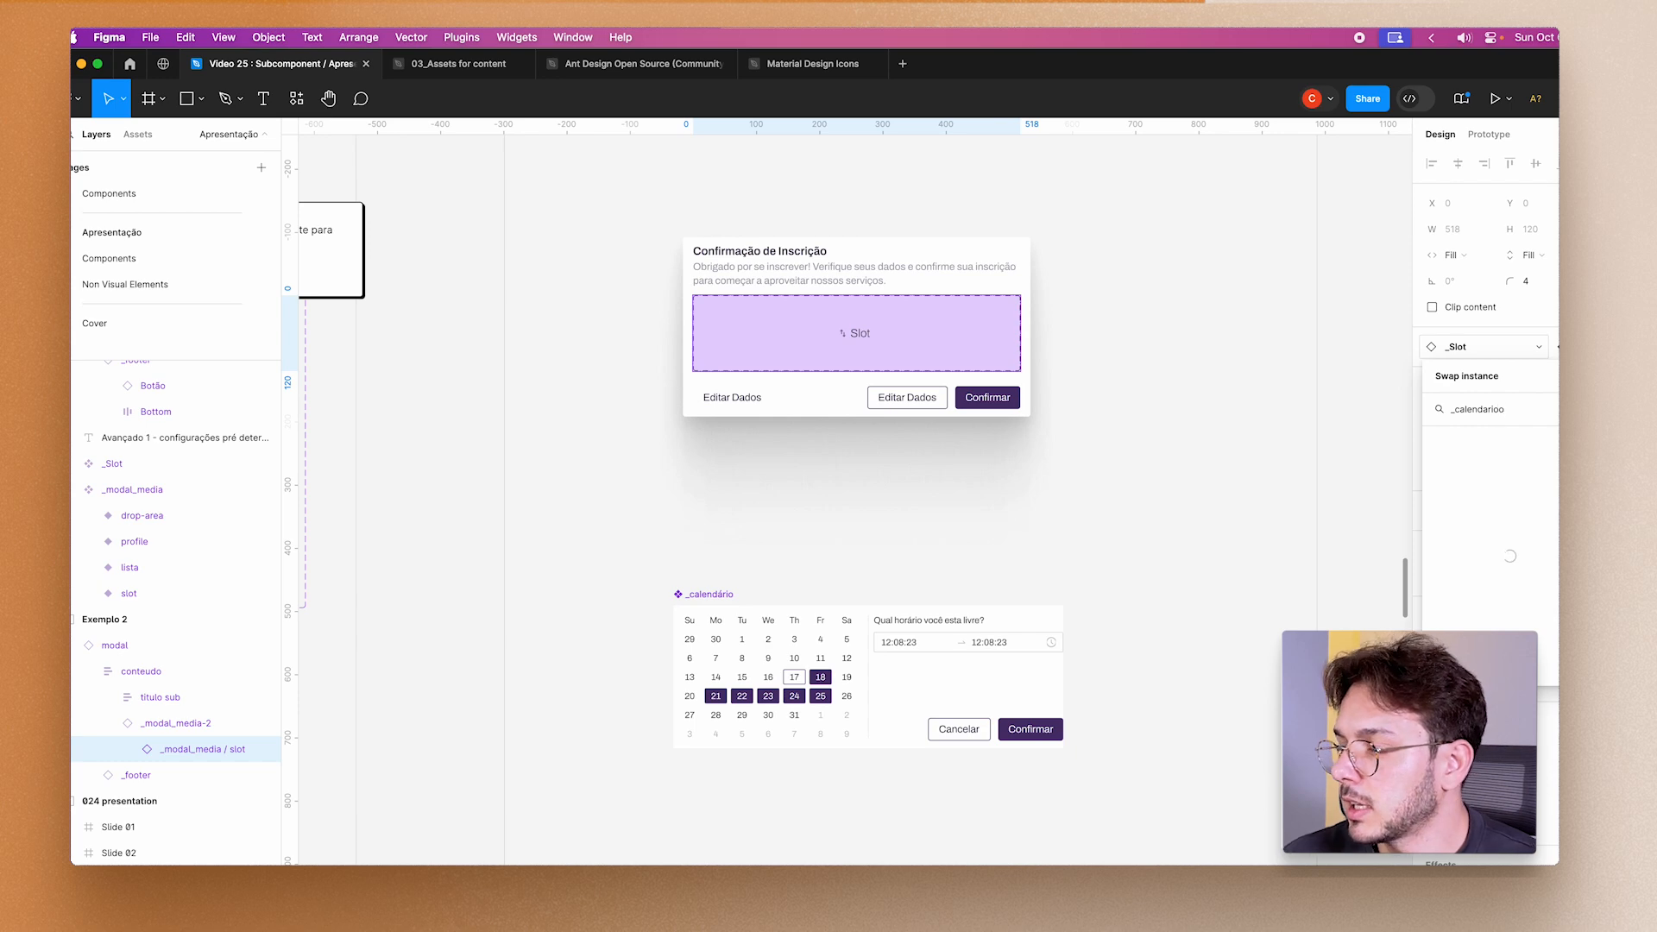
key("Return")
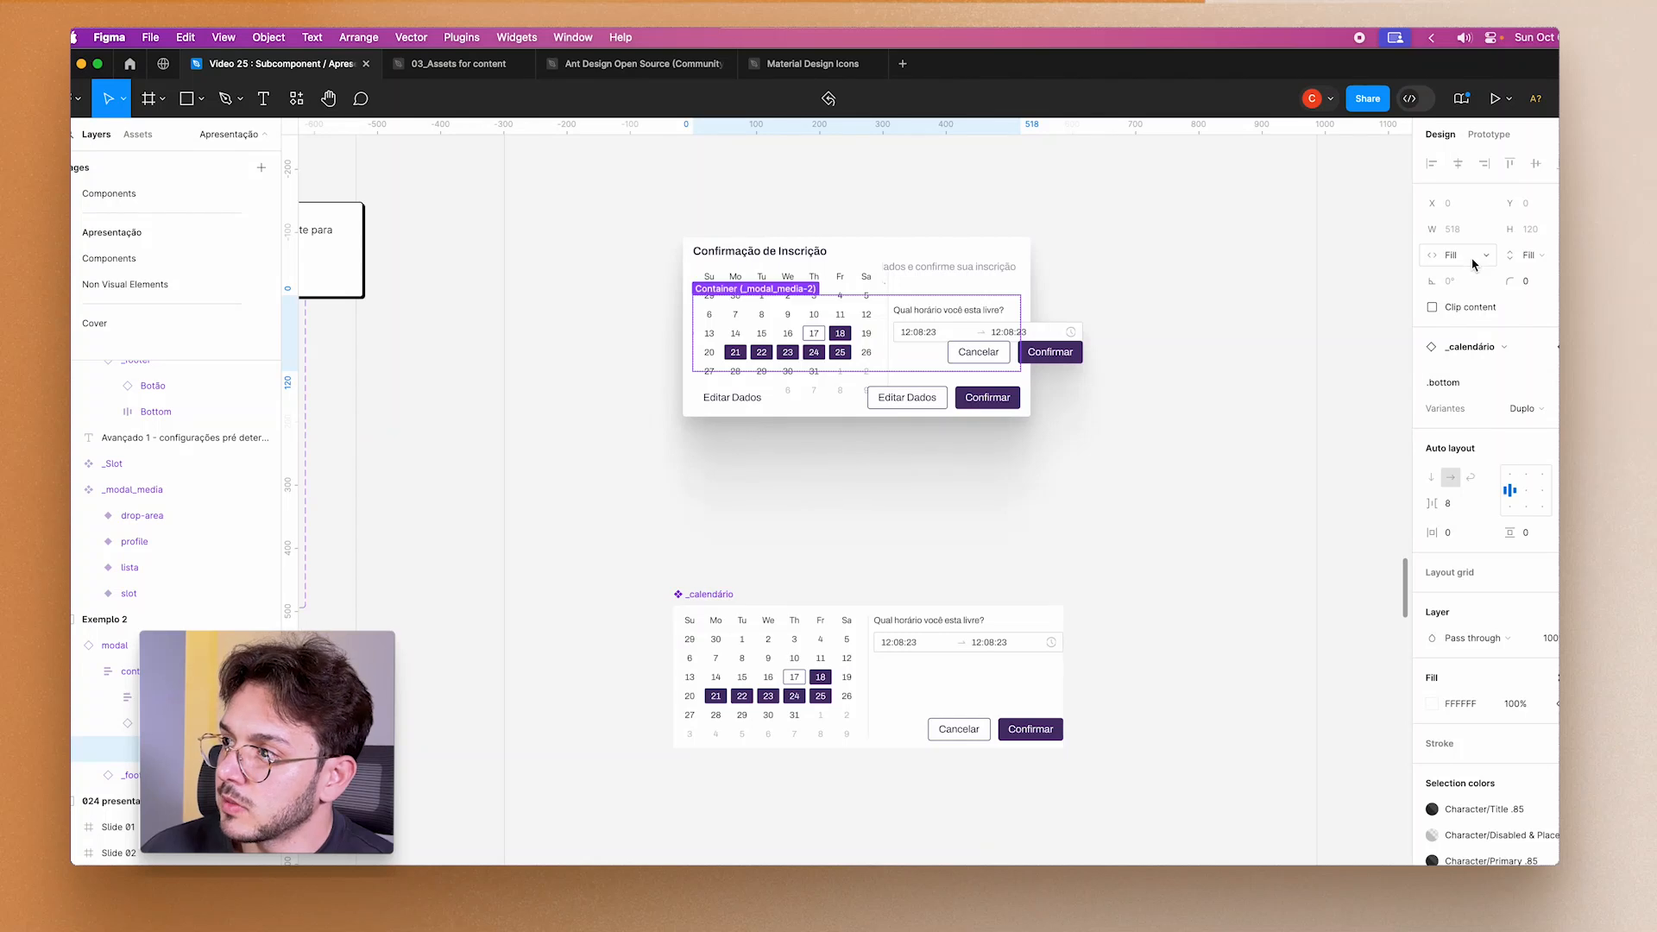
Set the _modal_media-2 instance in the Exemplo 2 modal to hug contents in both width and height.
left_click(1467, 255)
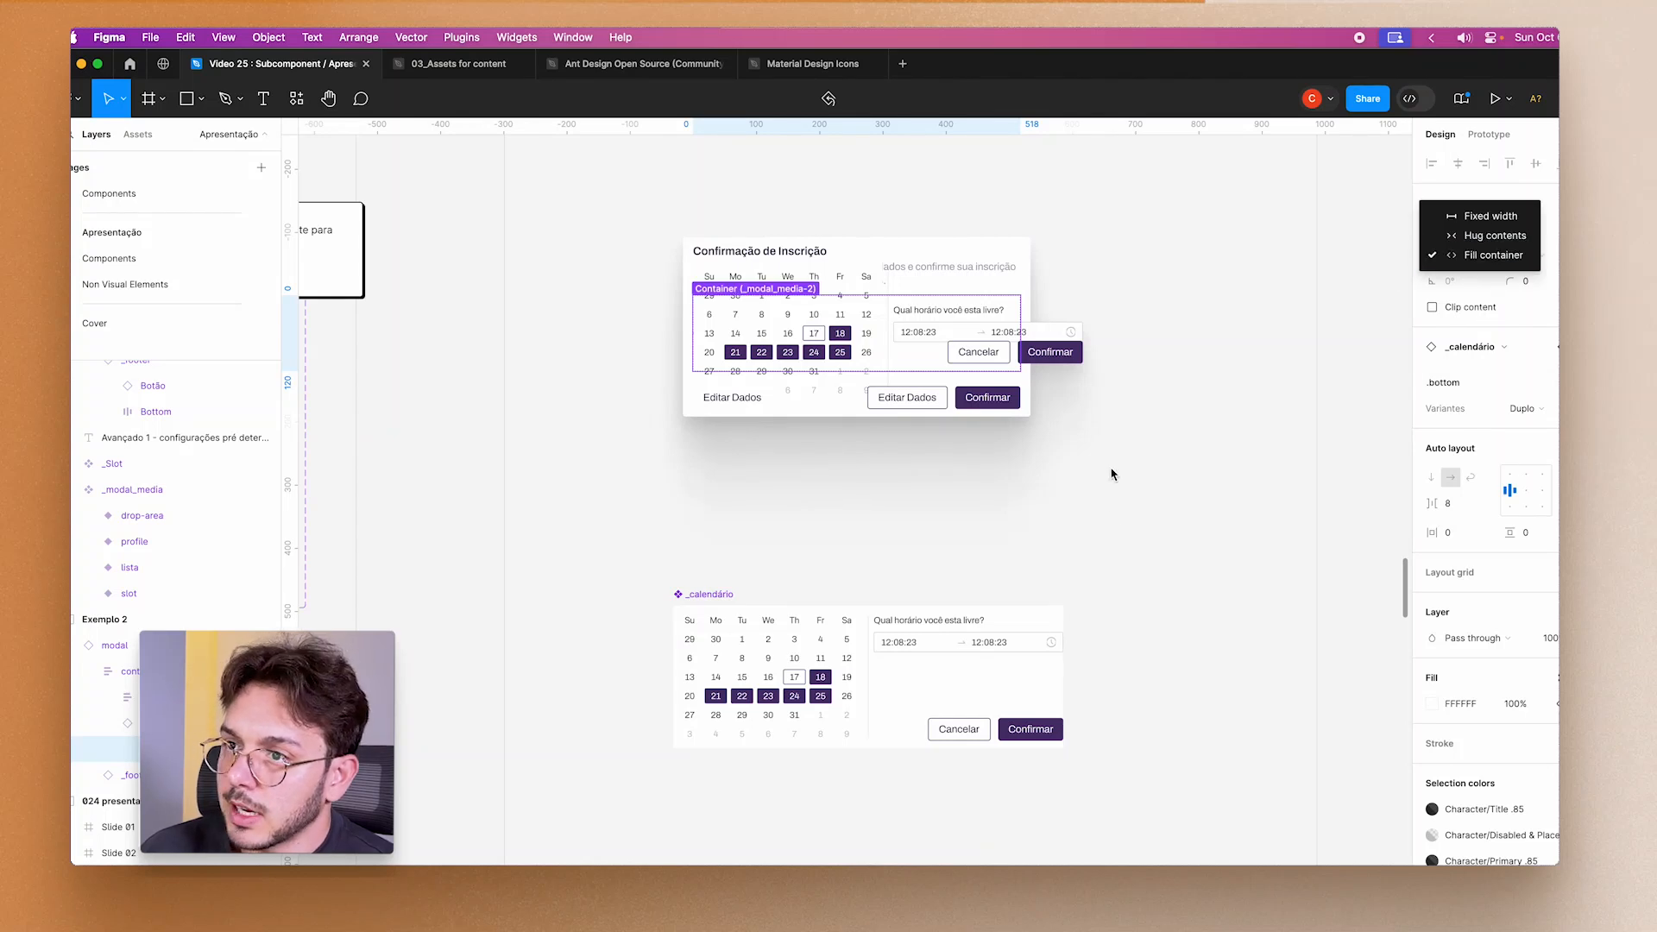
key("Escape")
left_click(172, 723)
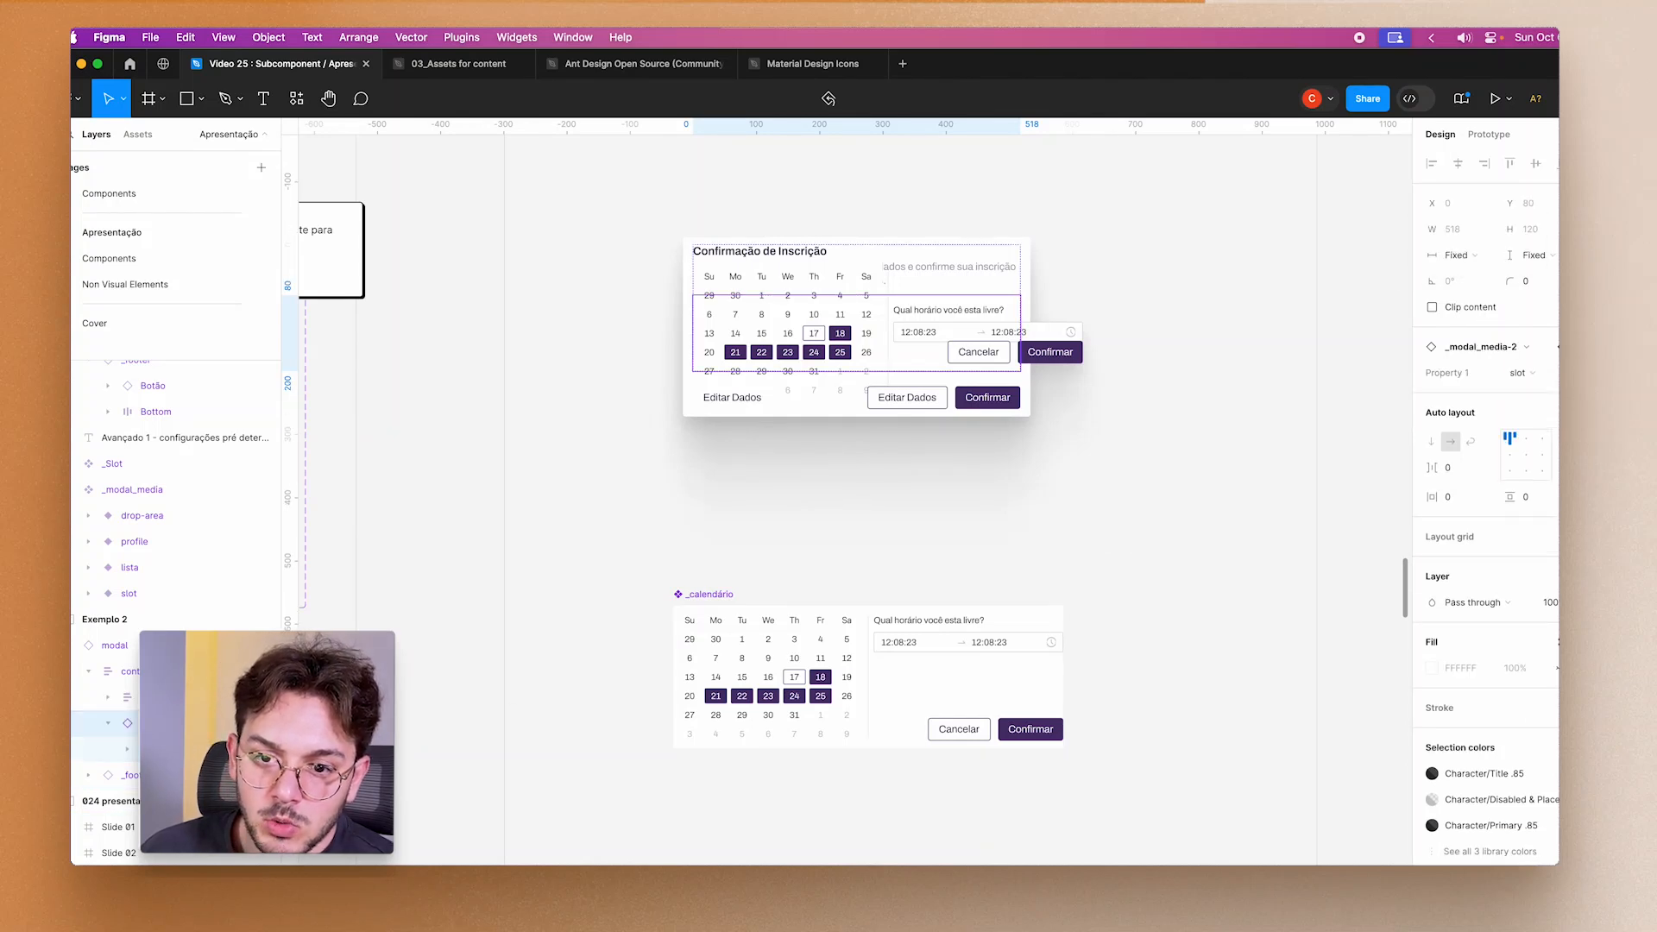
left_click(1458, 256)
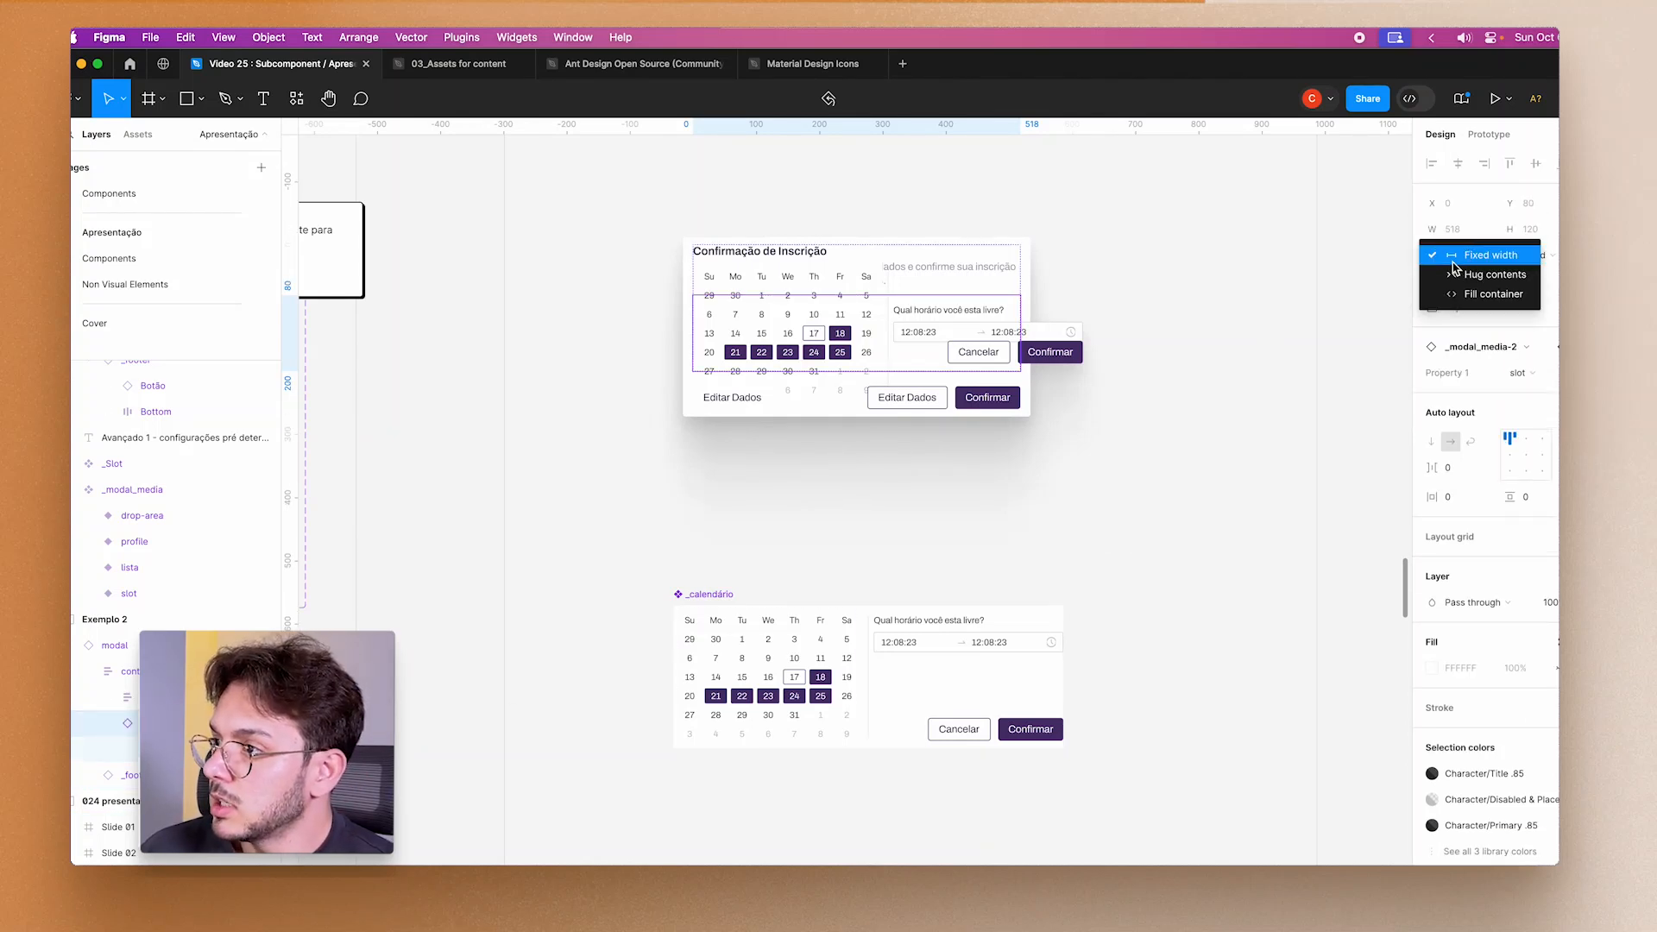
left_click(1465, 277)
left_click(1534, 255)
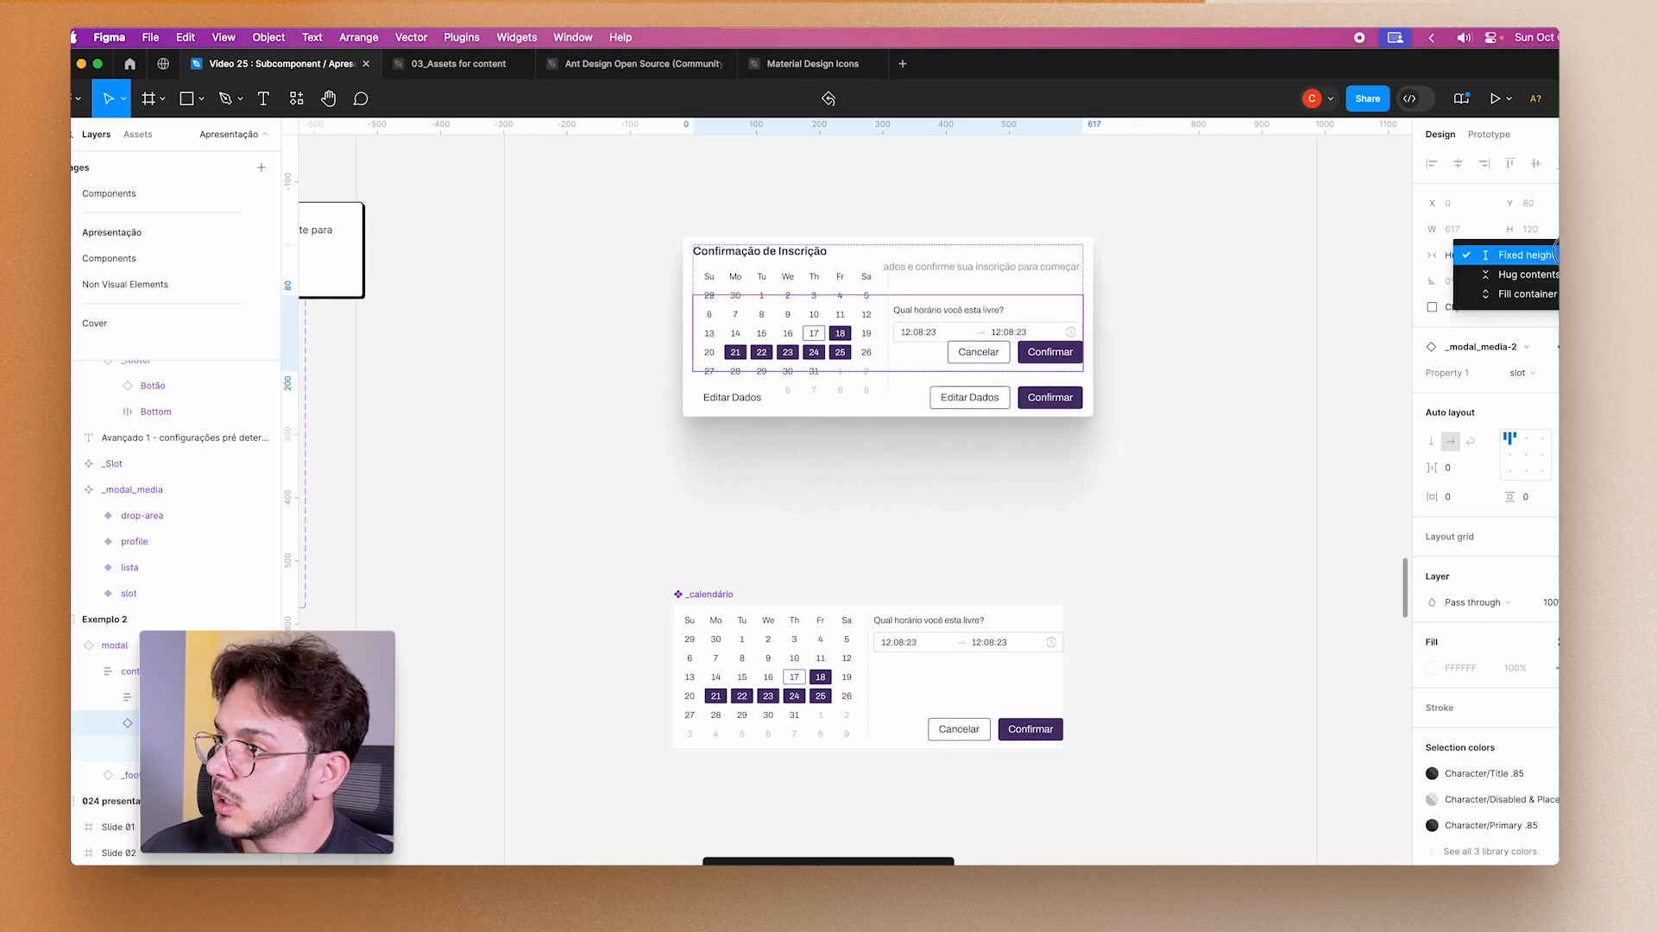
left_click(1541, 278)
left_click(1256, 528)
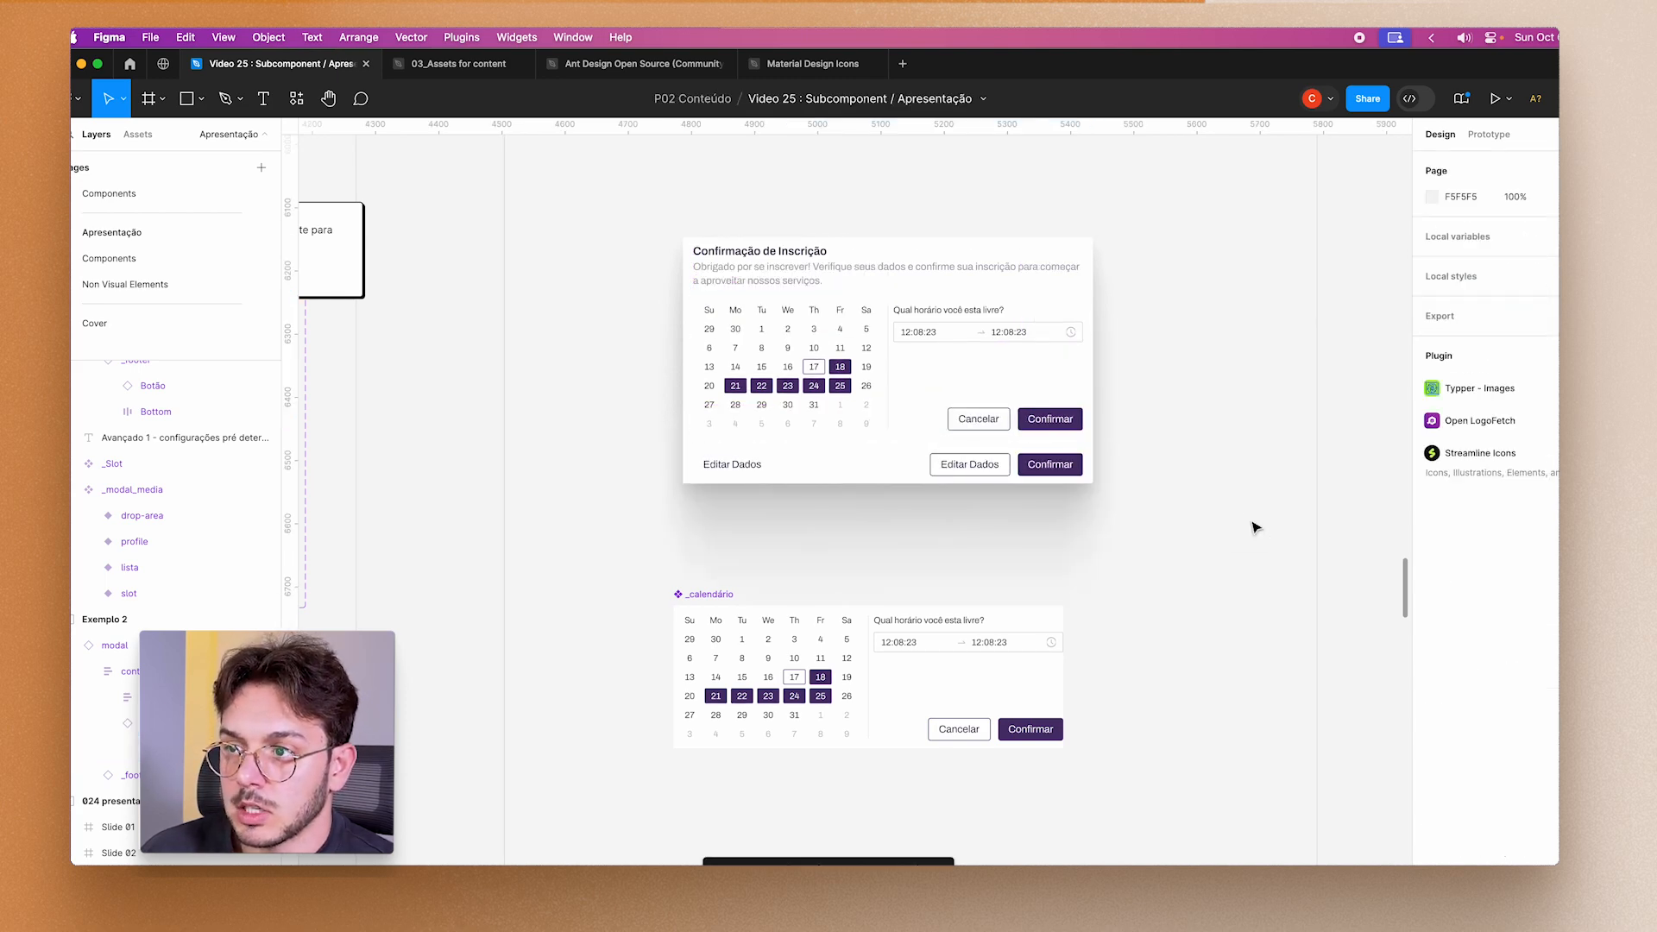
Inspect the _footer instance in the Exemplo 2 modal and in the main modal component, including the component's properties.
double_click(858, 477)
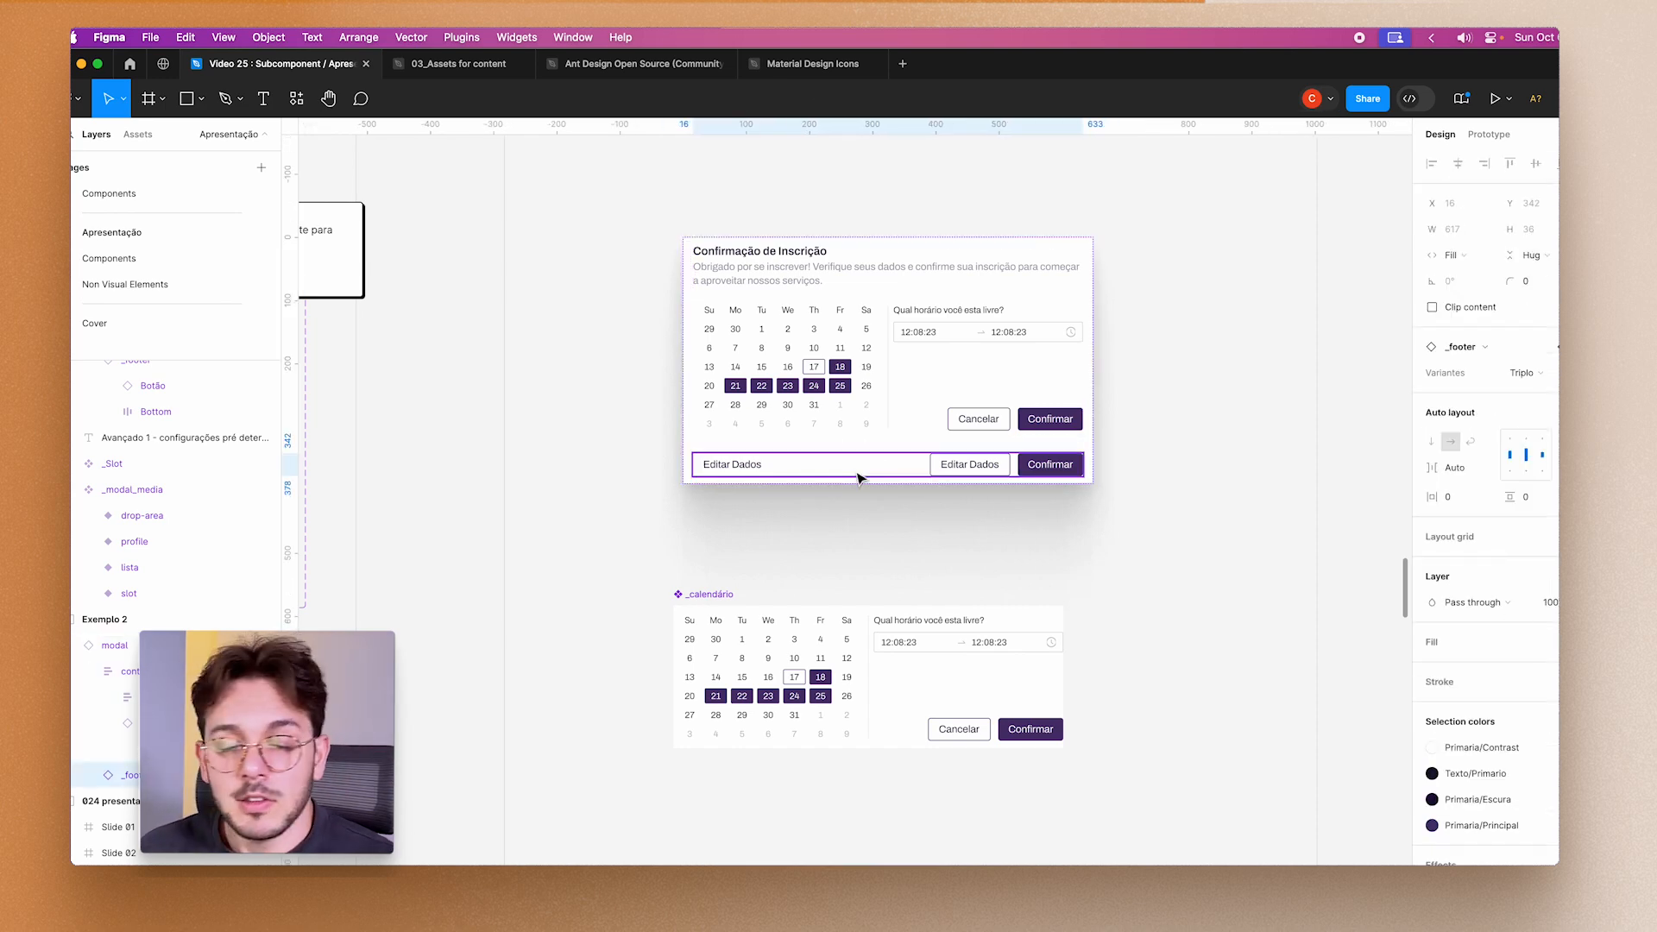
left_click(852, 531)
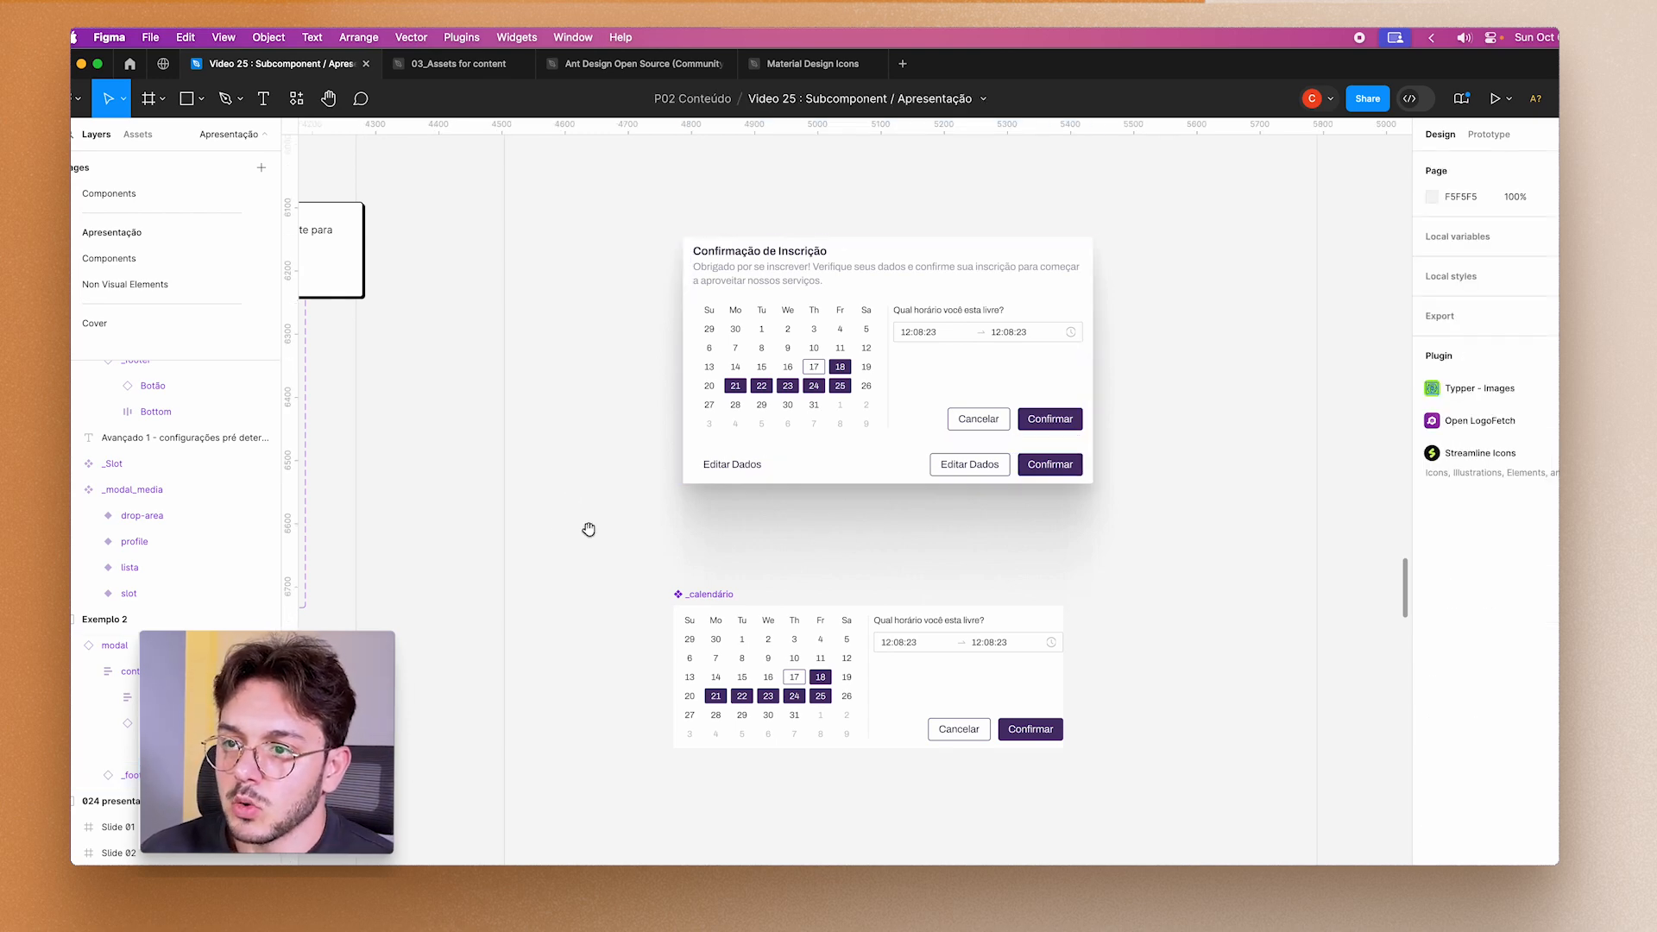
scroll(622, 528, "left", 10)
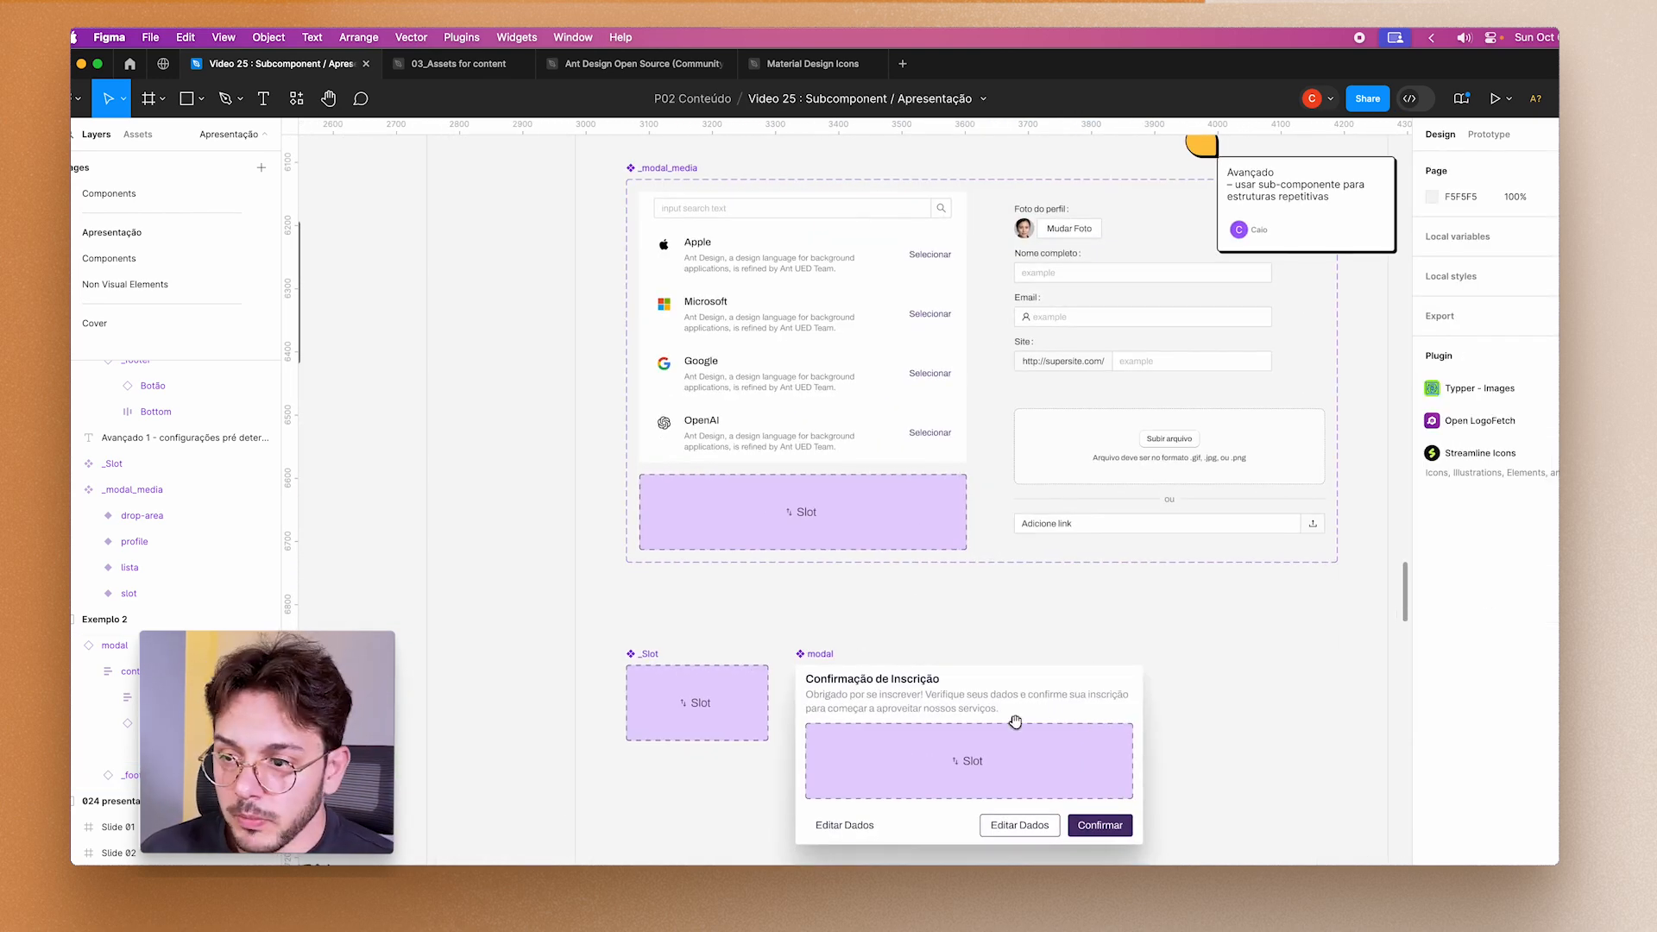
scroll(1026, 728, "down", 5)
left_click(902, 528)
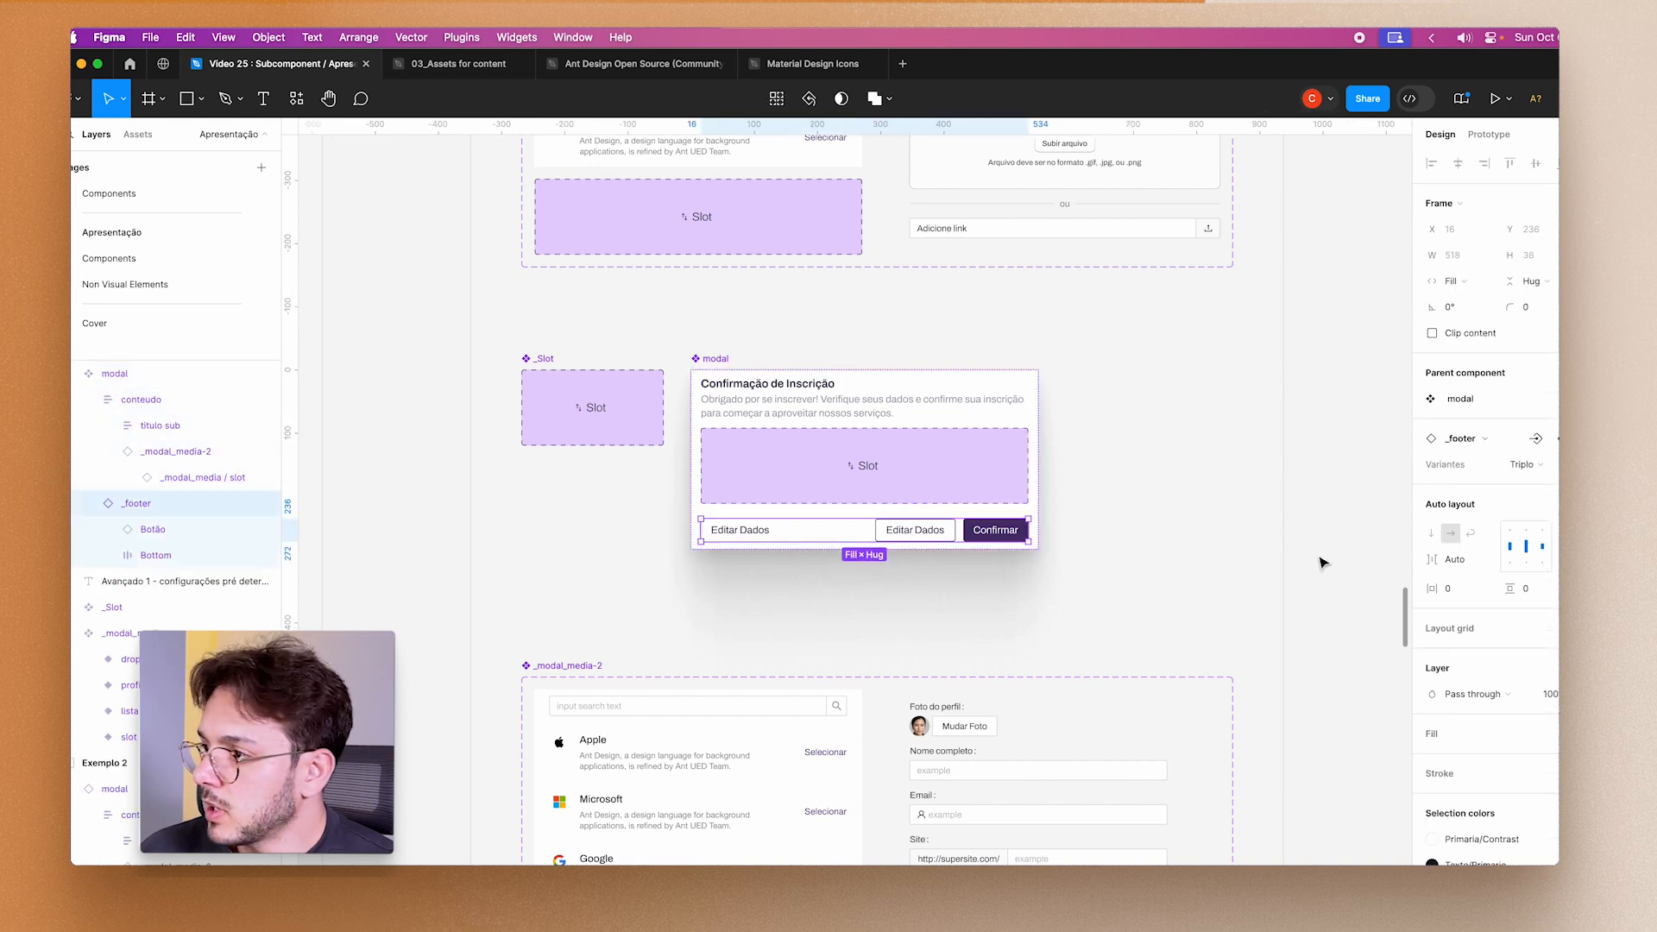
left_click(718, 369)
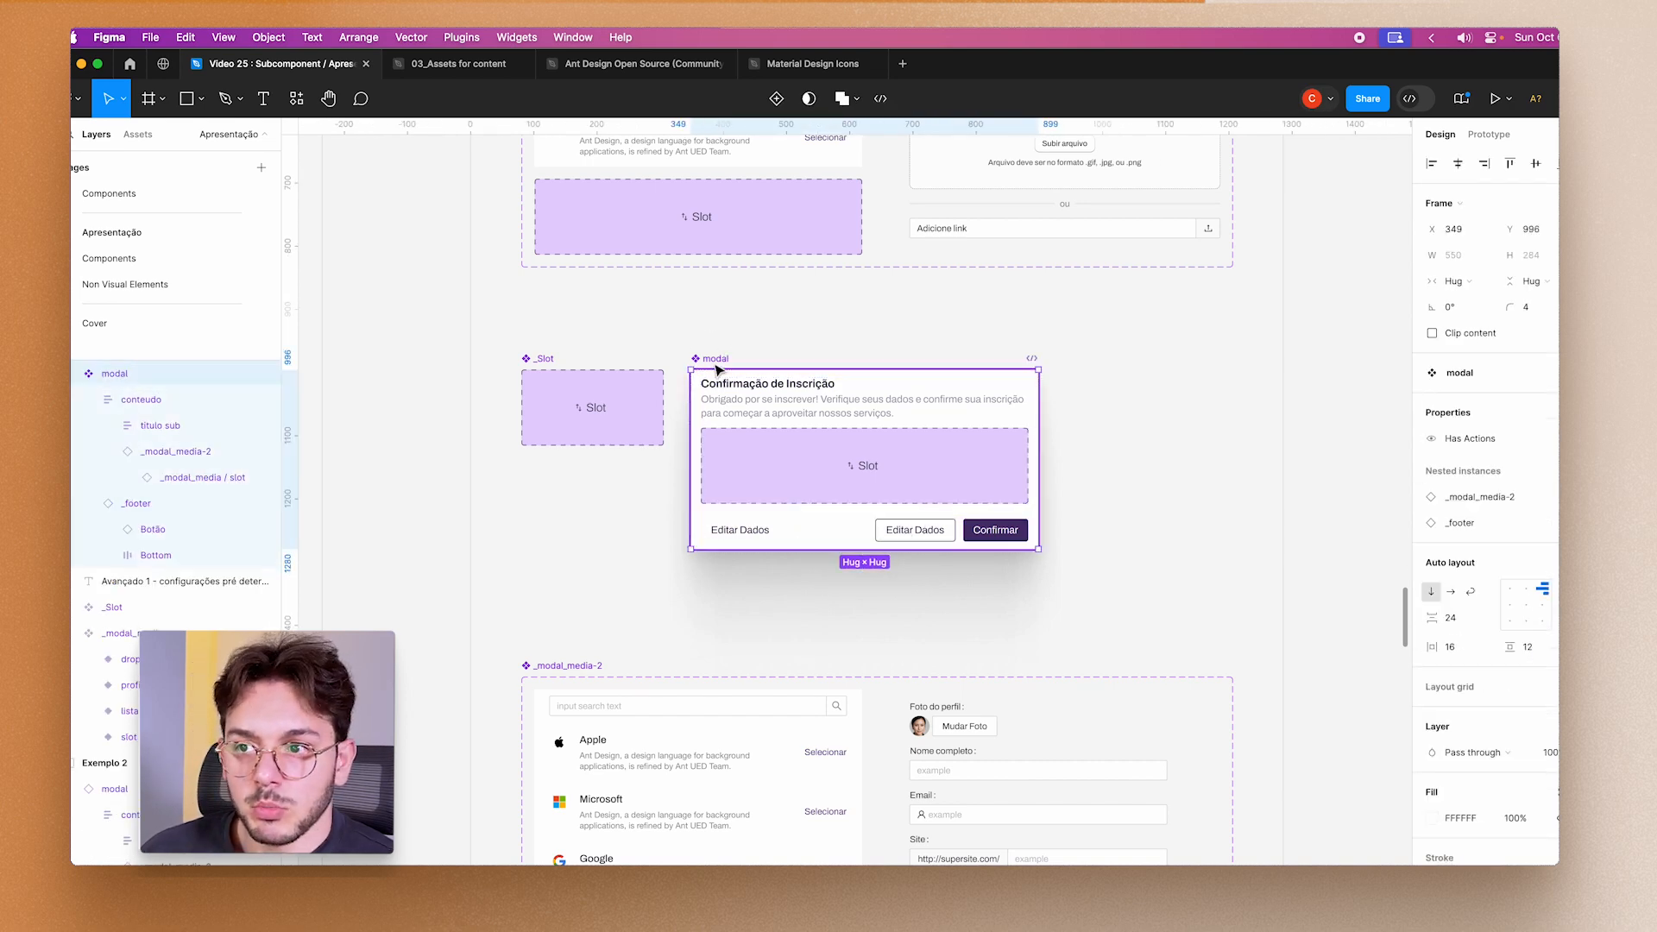
left_click(736, 541)
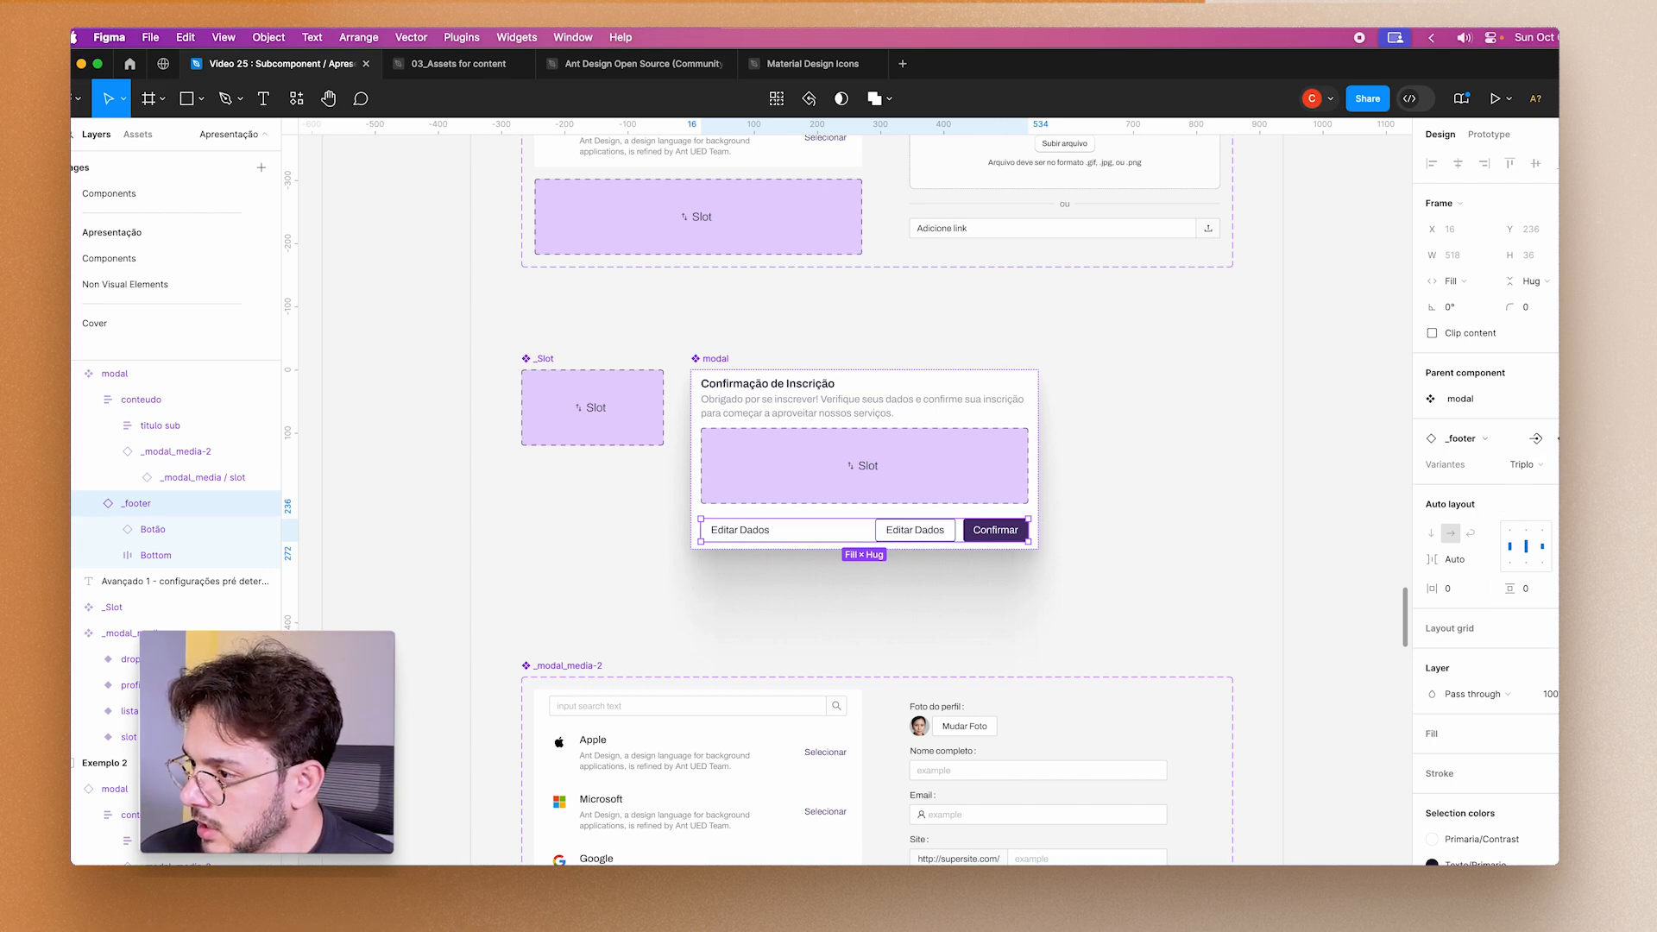
left_click(1542, 696)
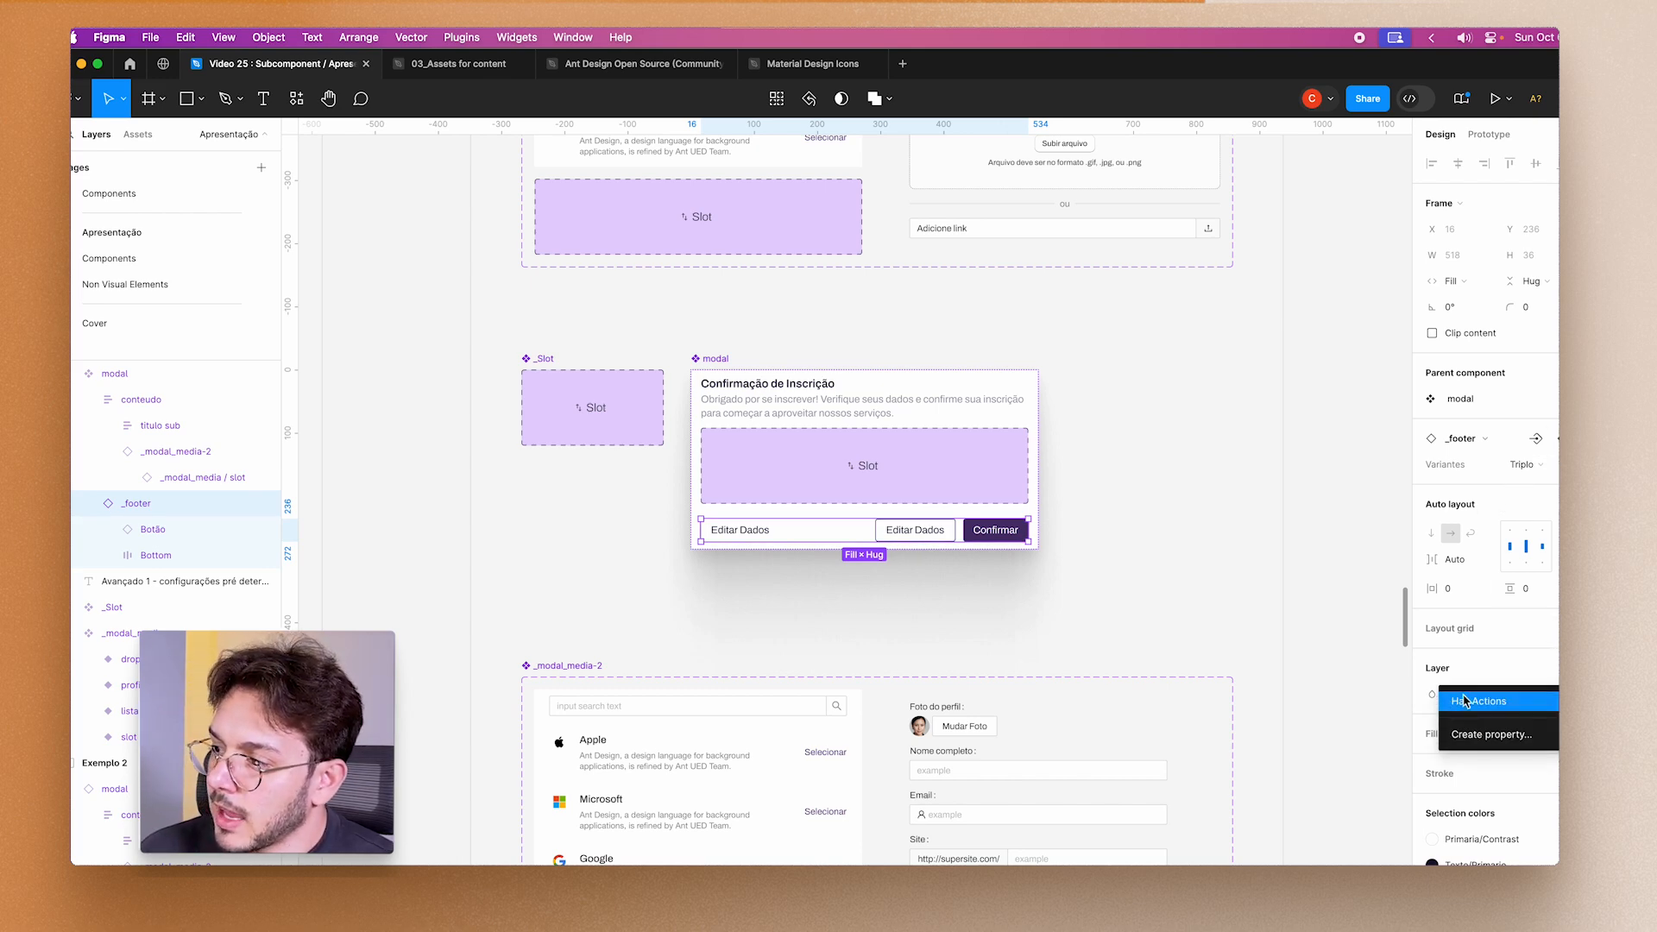
left_click(1512, 736)
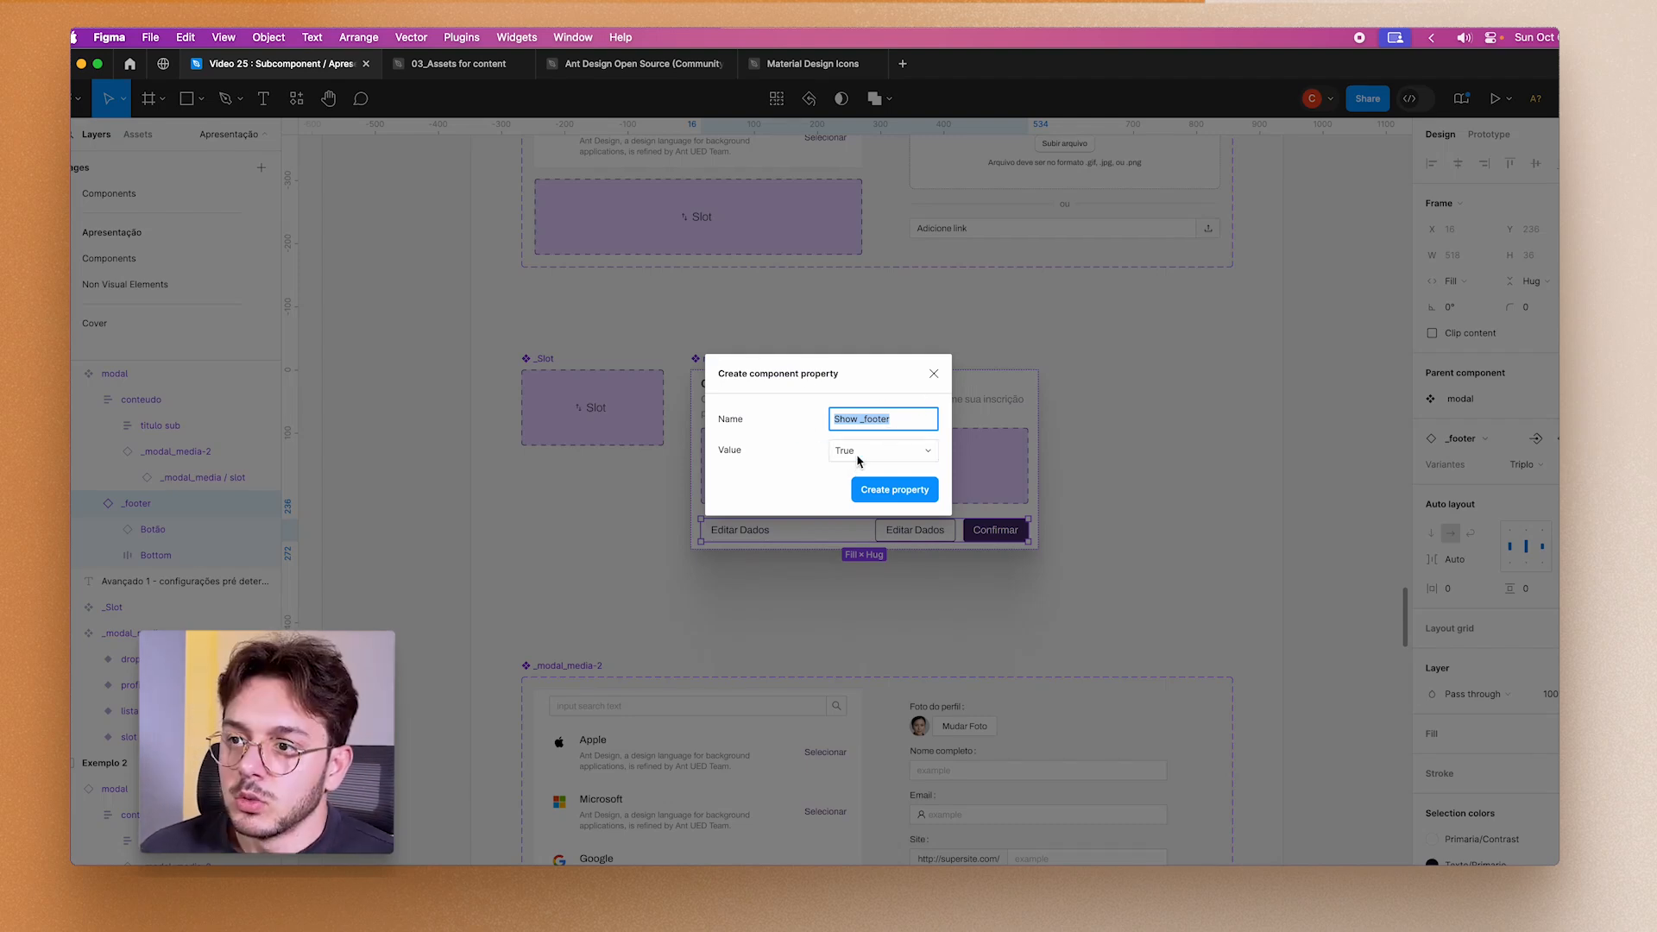
left_click(934, 374)
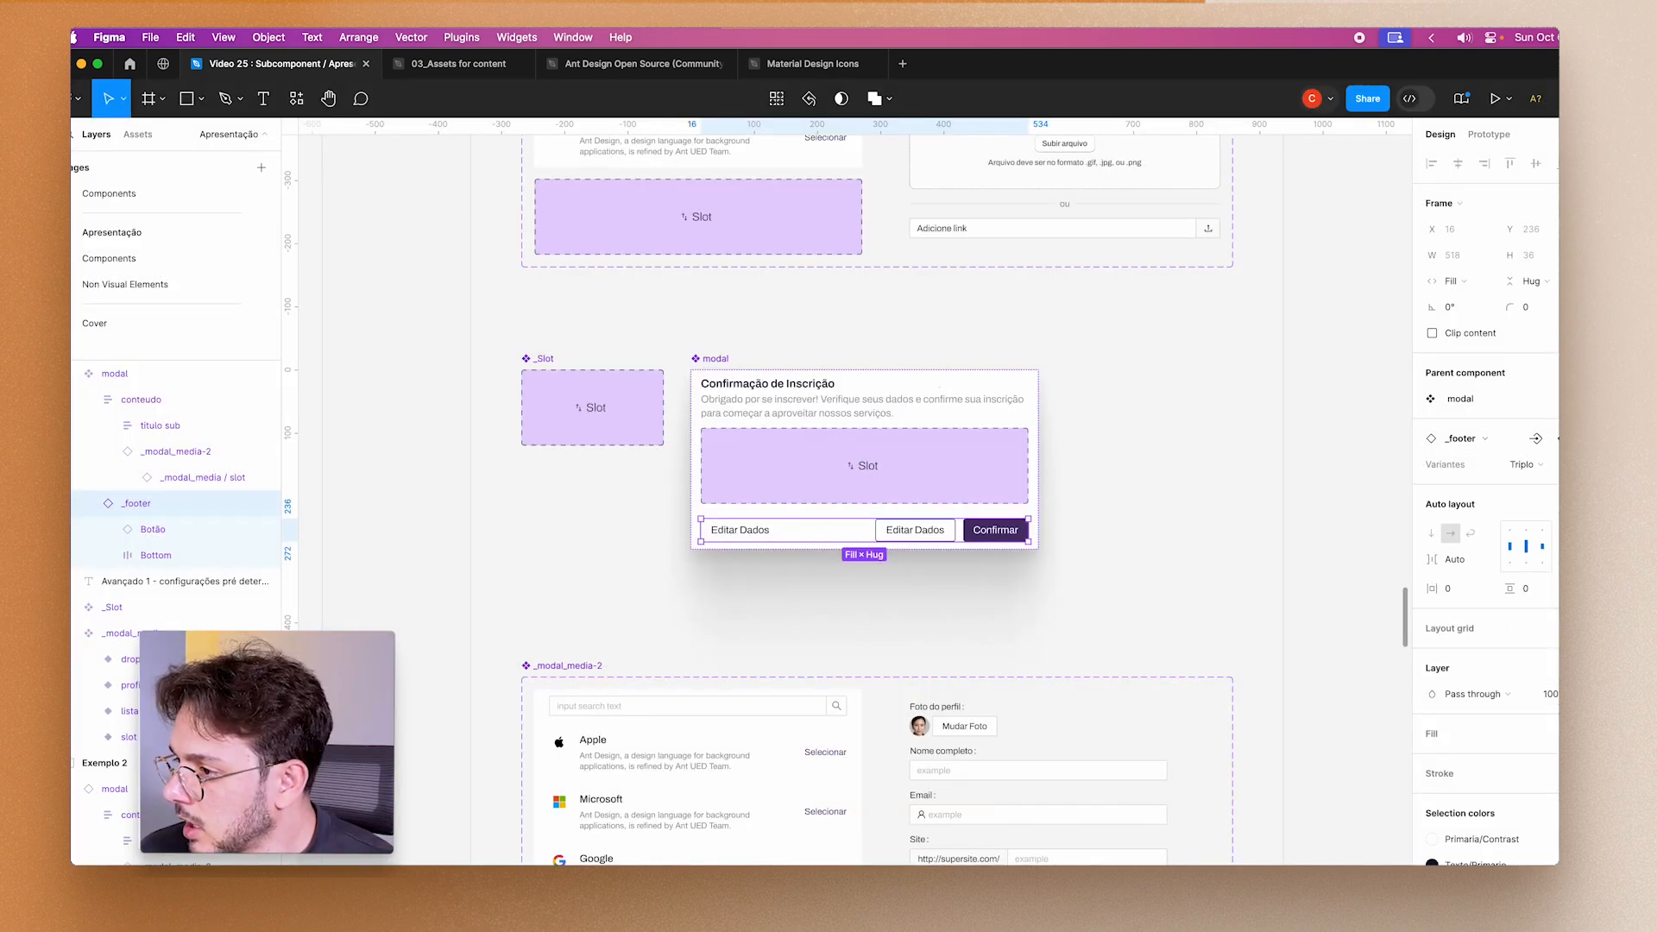
Link the visibility of the main modal component's _footer layer to the existing Has Actions property.
left_click(1556, 694)
left_click(1492, 703)
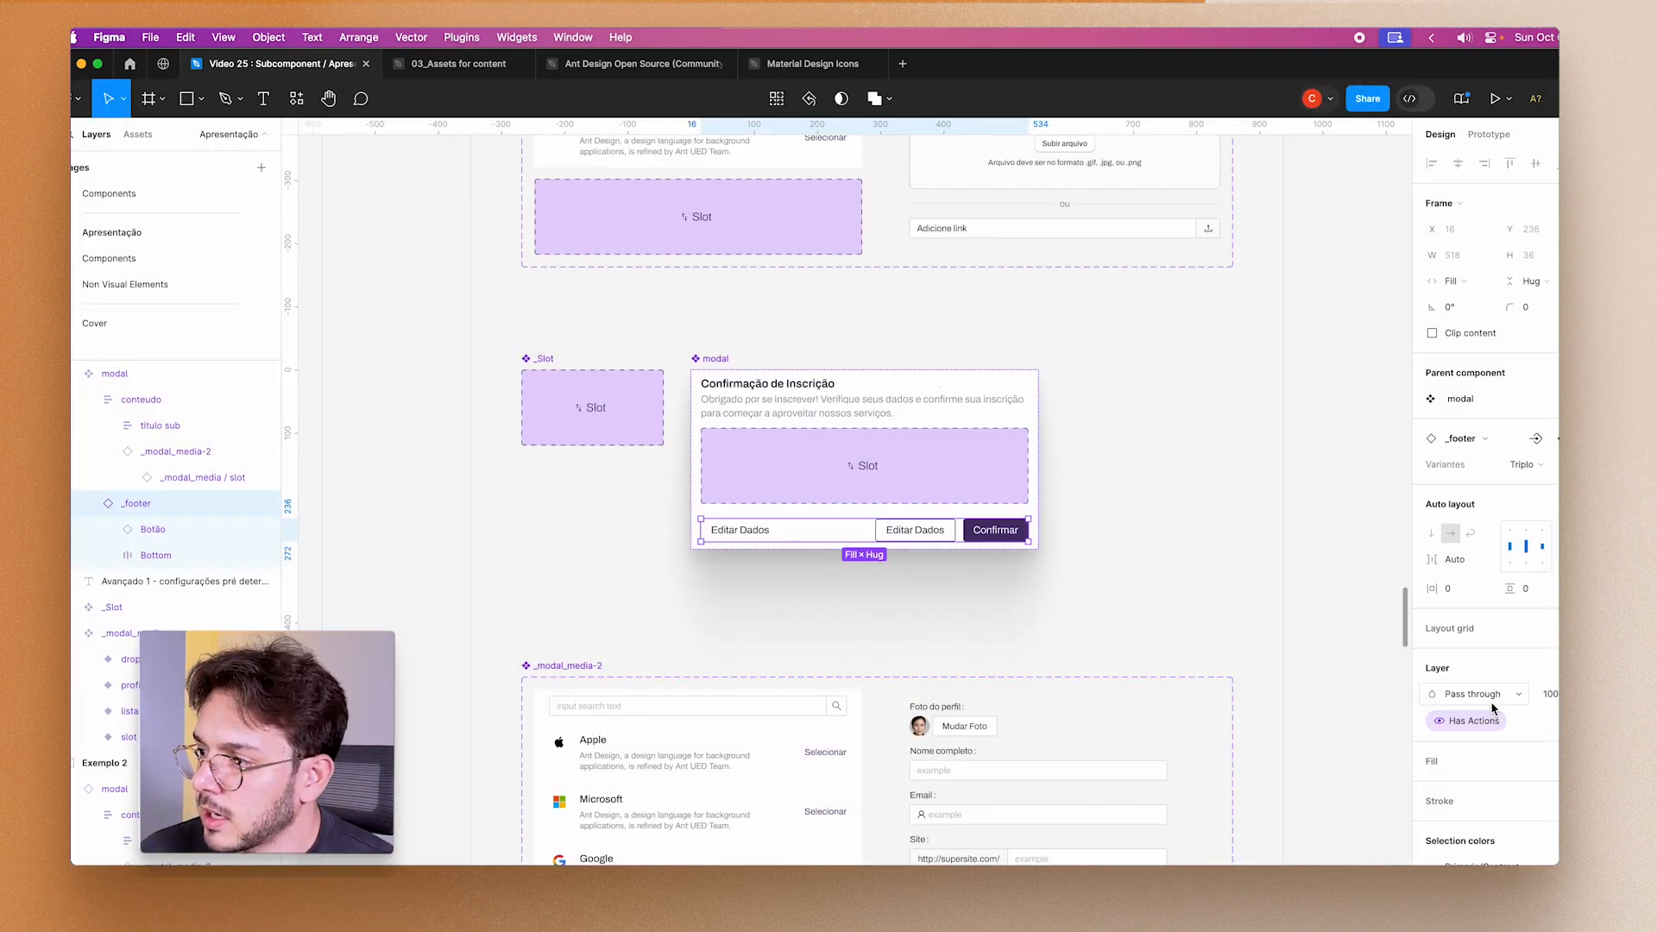
left_click(1305, 487)
Turn off Has Actions on the Exemplo 2 modal instance to hide its footer.
left_click_drag(1313, 489, 806, 607)
left_click_drag(1158, 365, 832, 637)
left_click(648, 398)
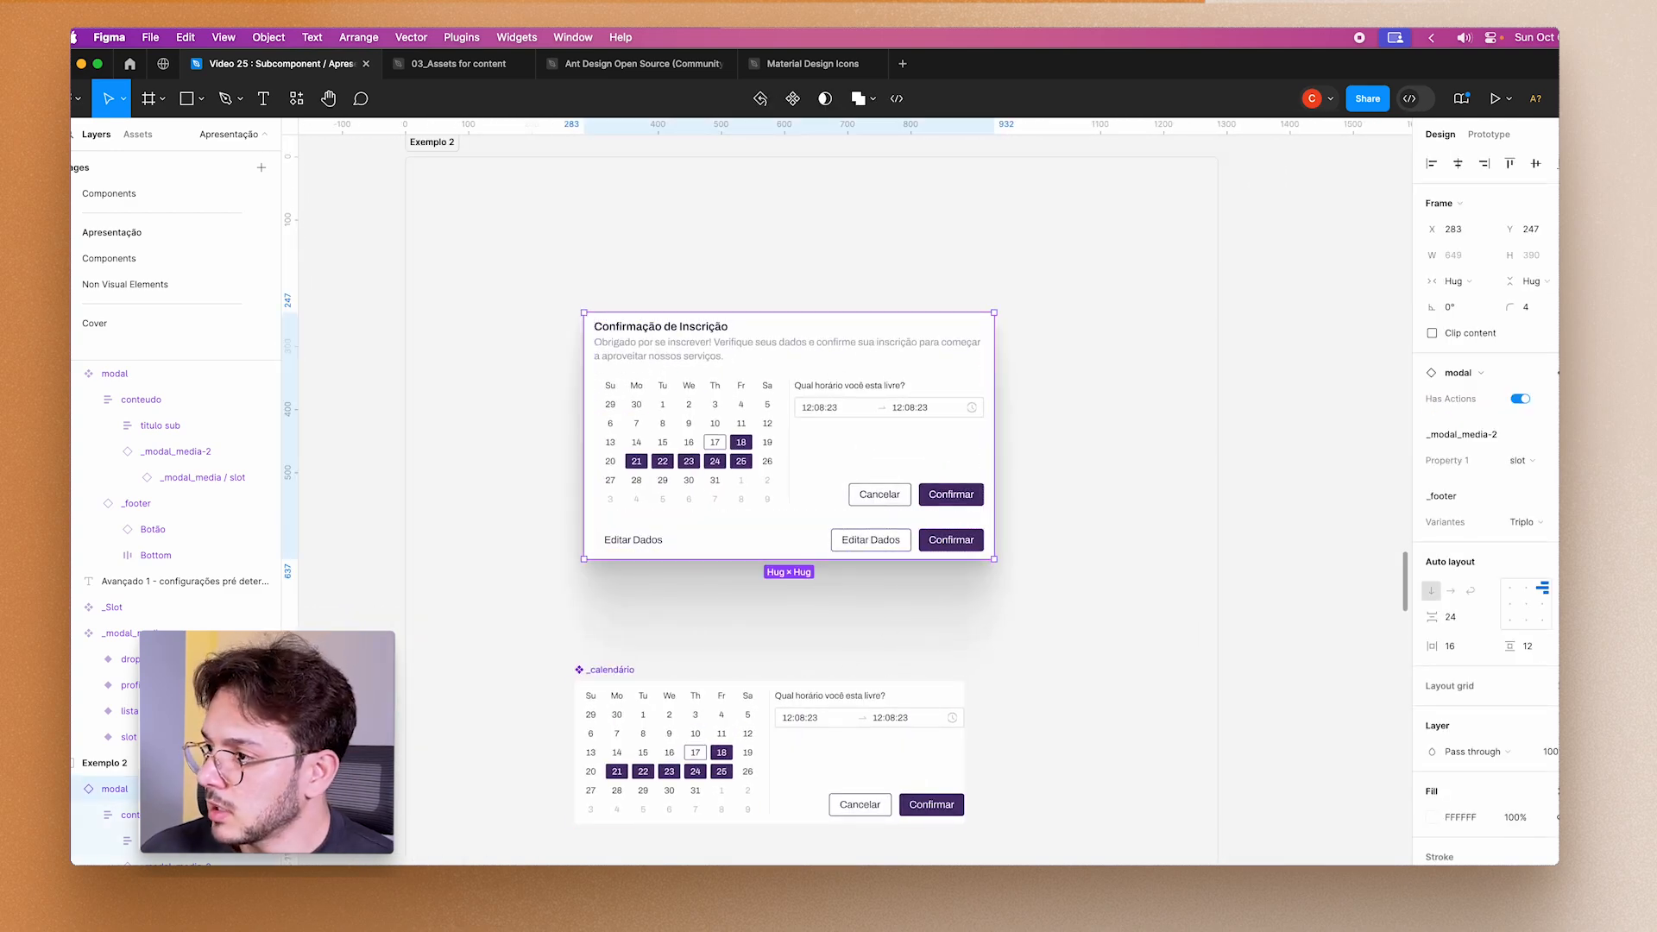
left_click(1520, 399)
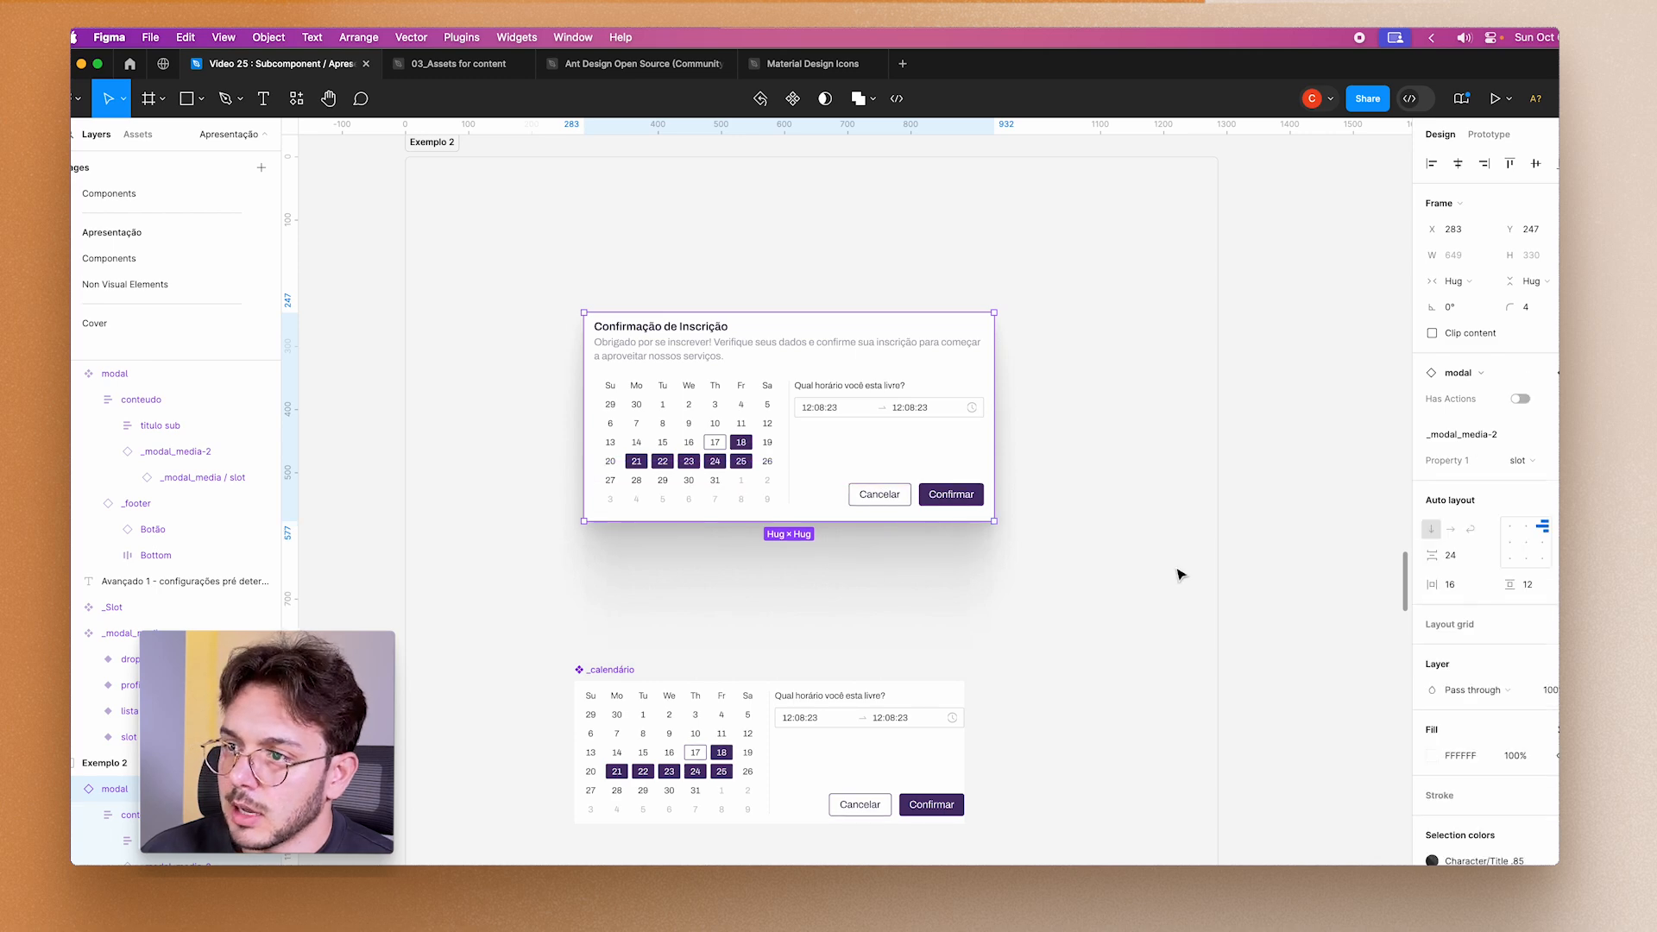
left_click(1181, 575)
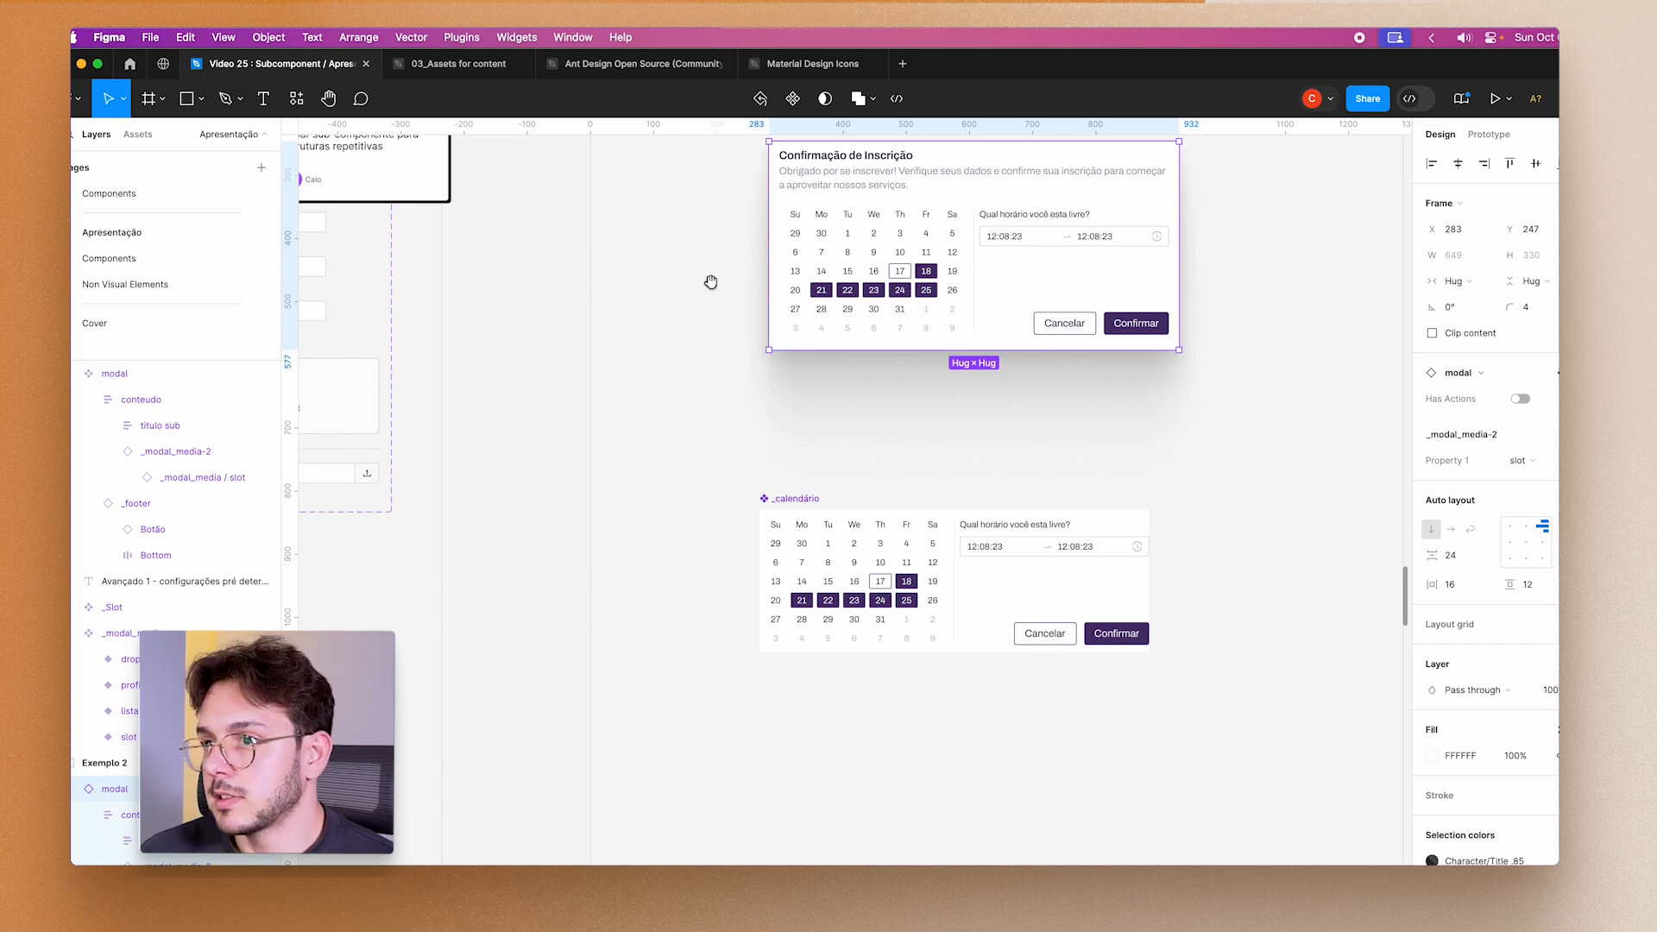
Switch the Exemplo 2 modal's exposed _modal_media-2 property to profile and finally to lista.
left_click_drag(706, 277, 662, 607)
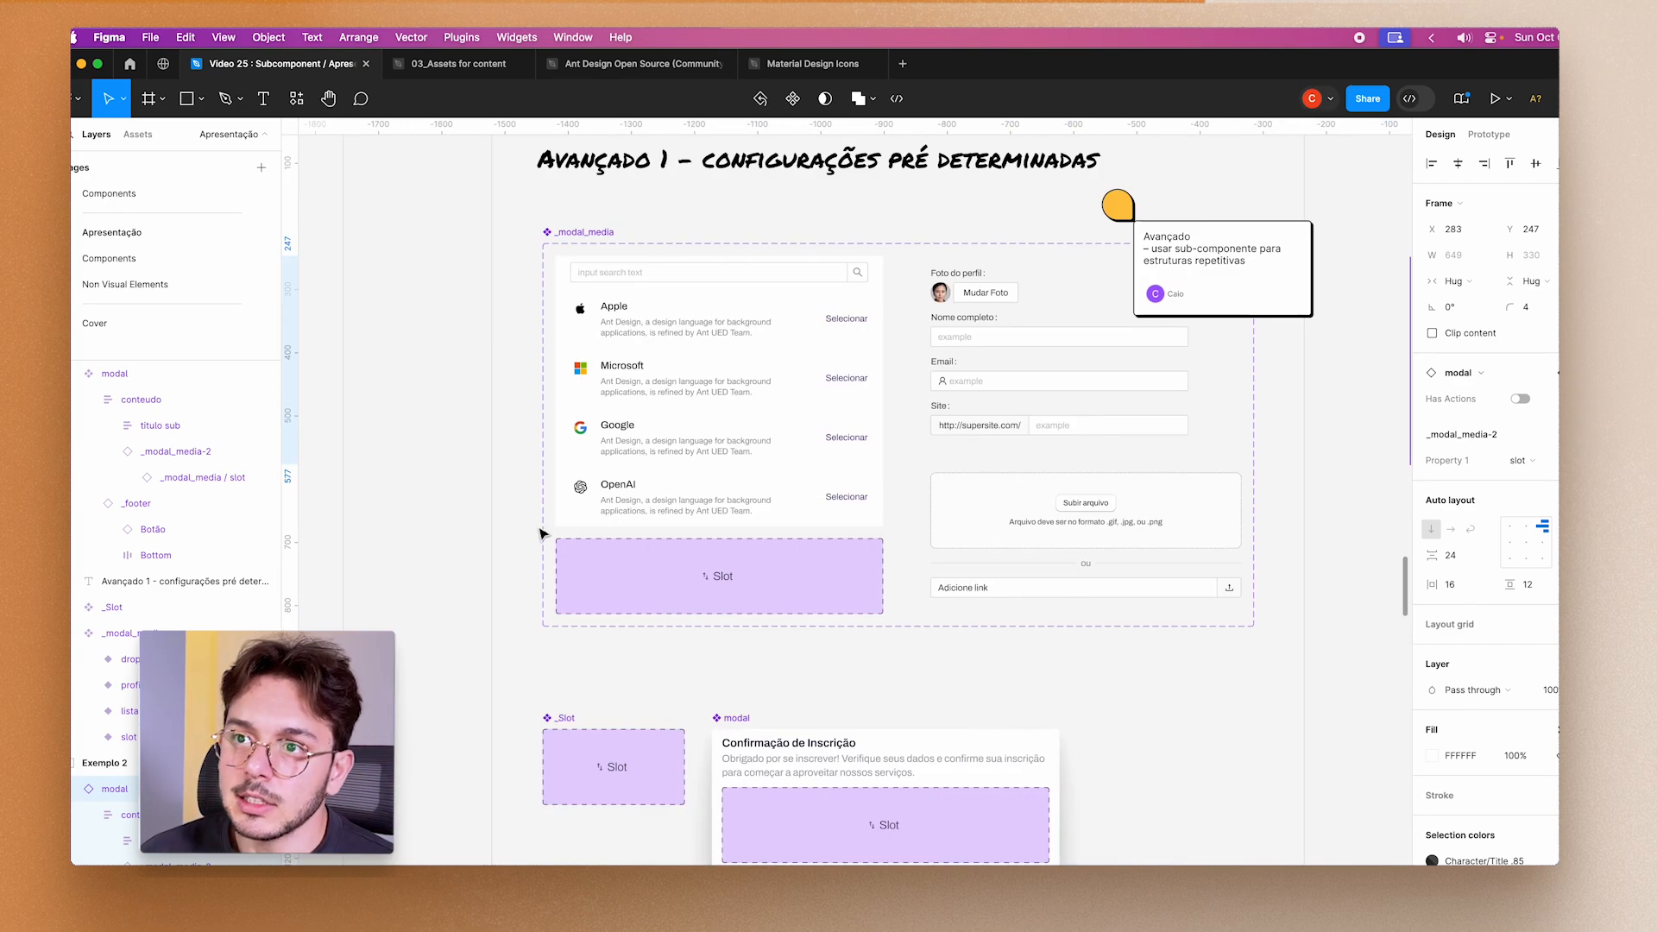
left_click_drag(1073, 807, 998, 459)
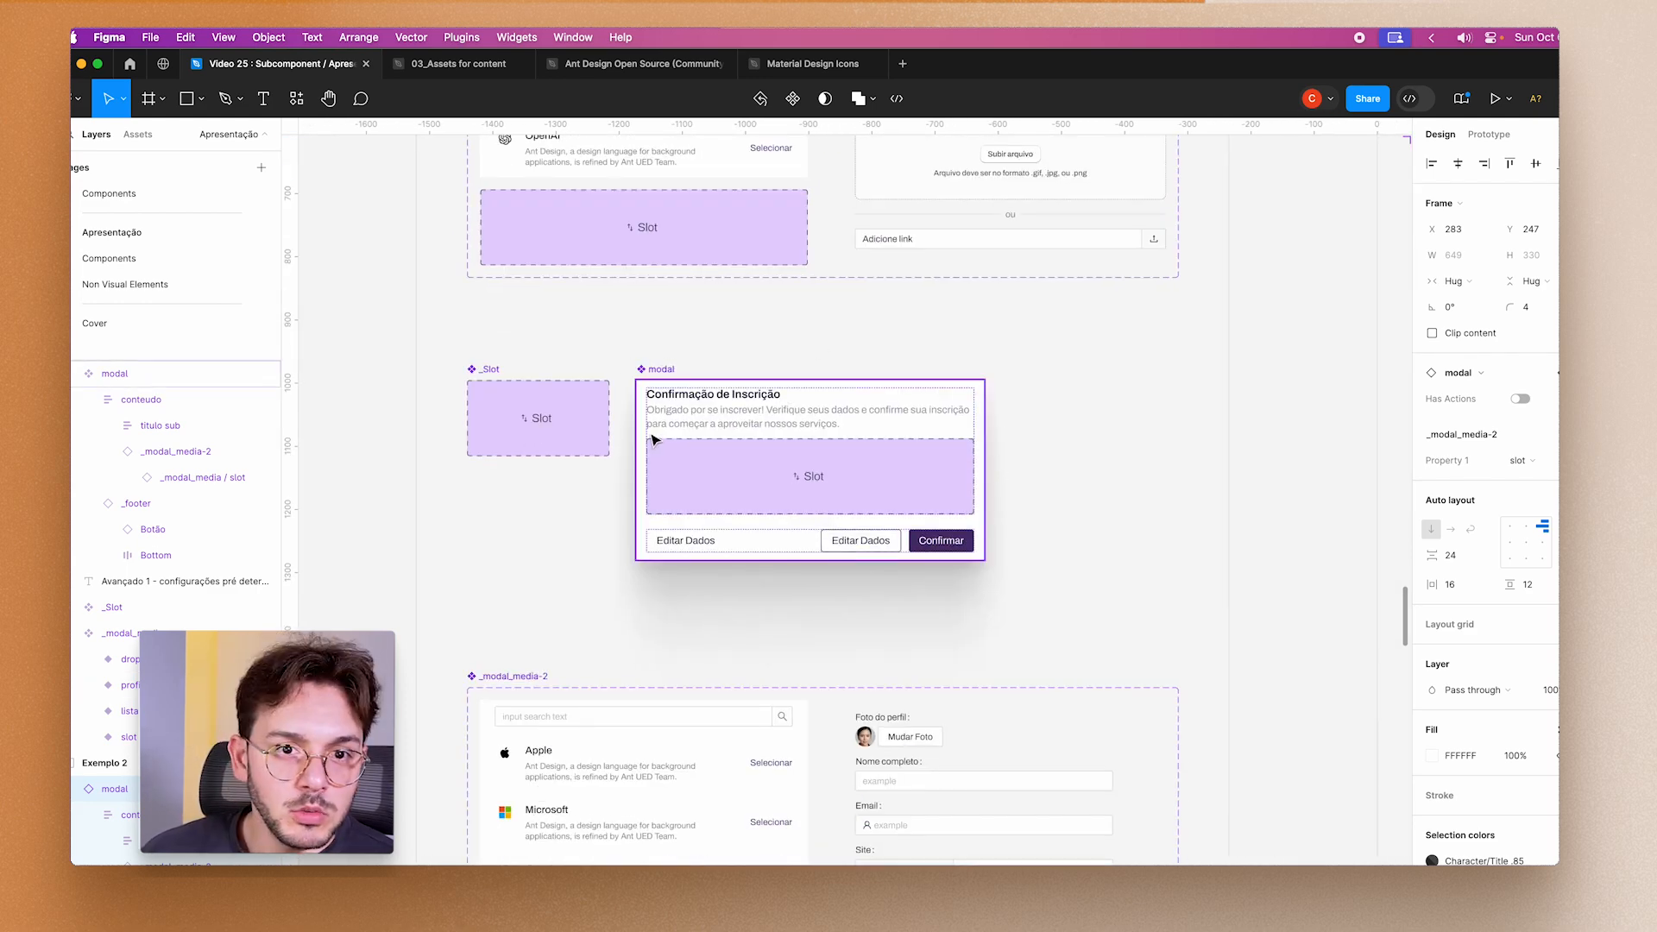
key("shift+2")
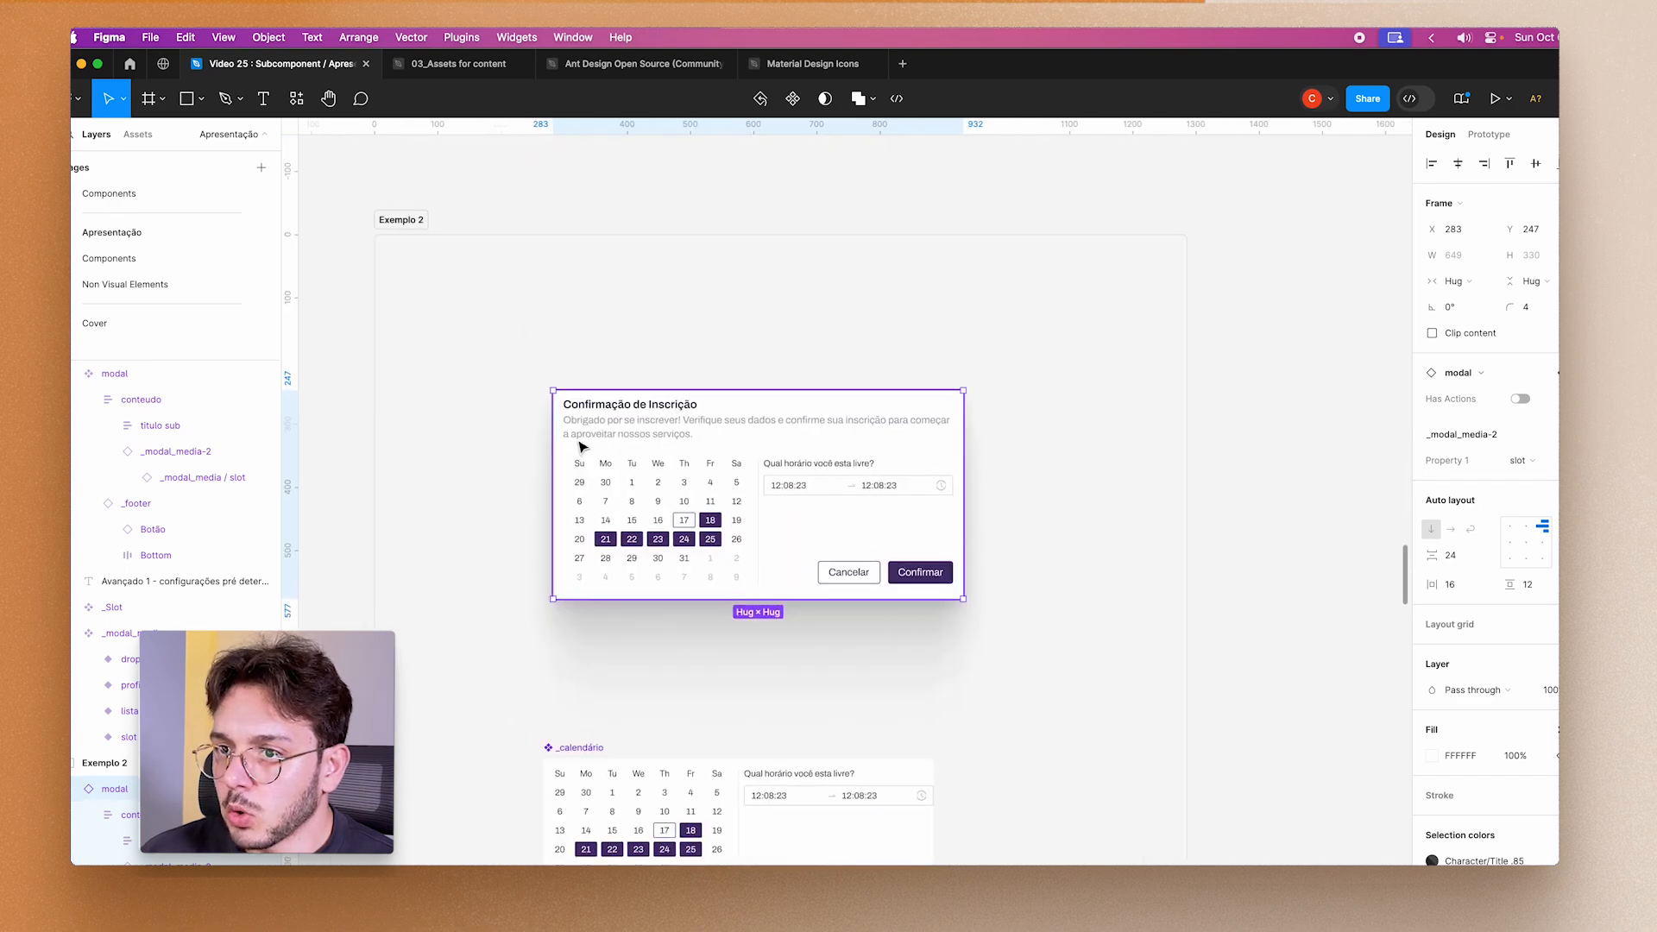
left_click(1522, 460)
left_click(1541, 441)
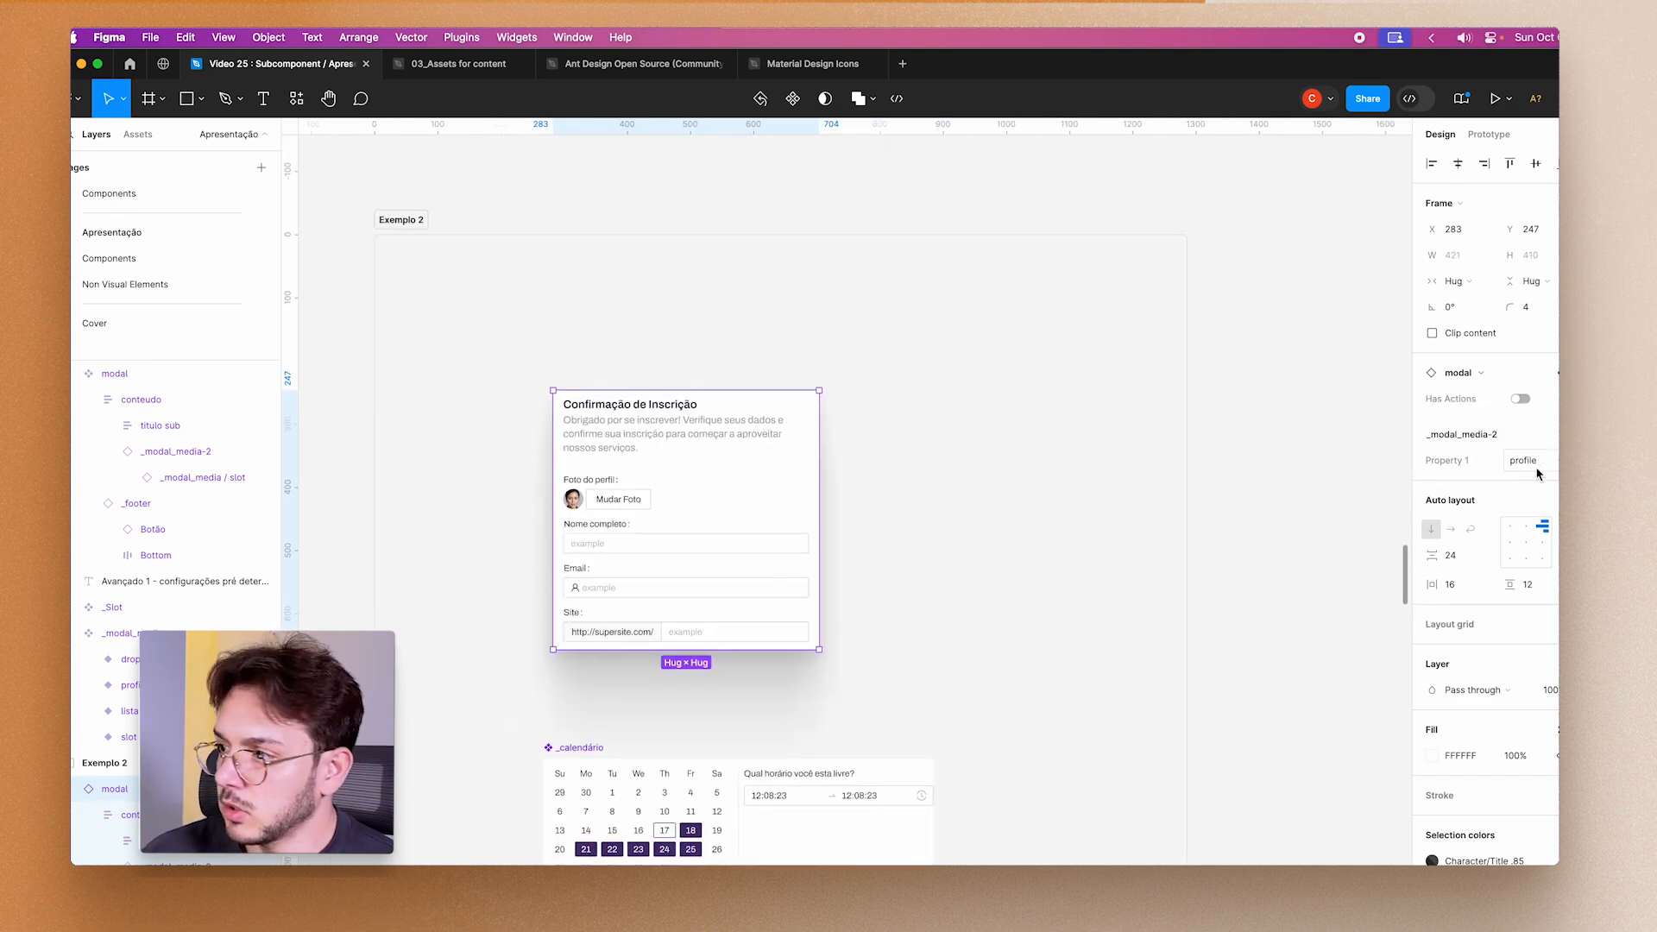
left_click(1537, 461)
left_click(1532, 439)
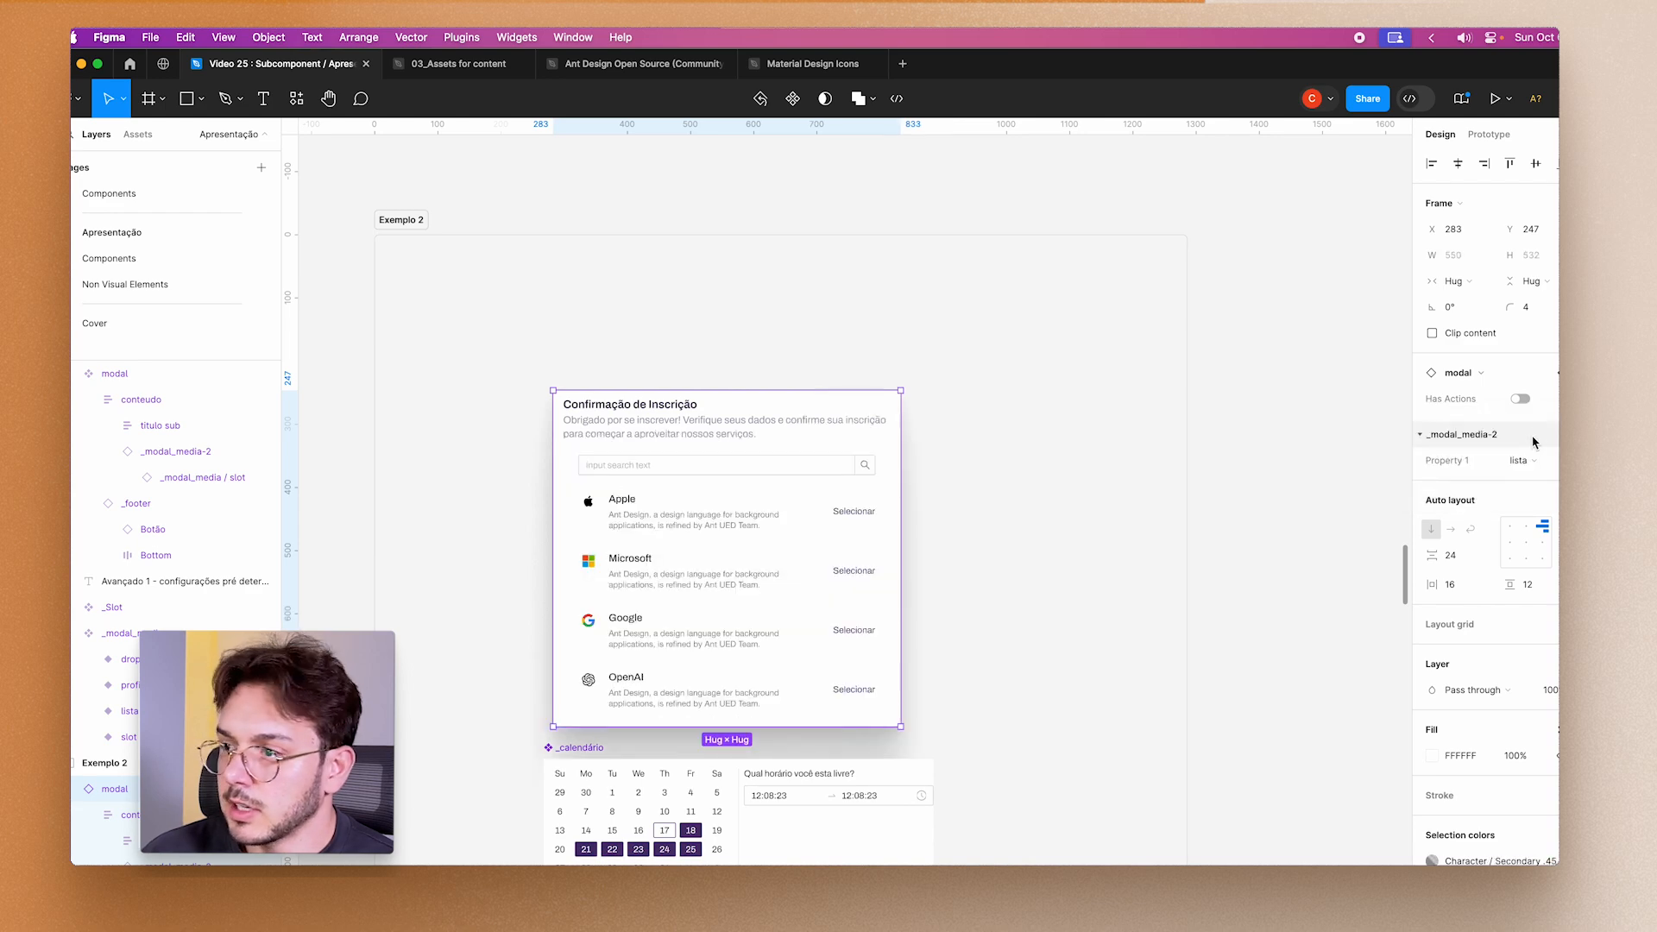
Turn on Has Actions for the Exemplo 2 modal and move it up to about X 305, Y 67.
left_click(1520, 398)
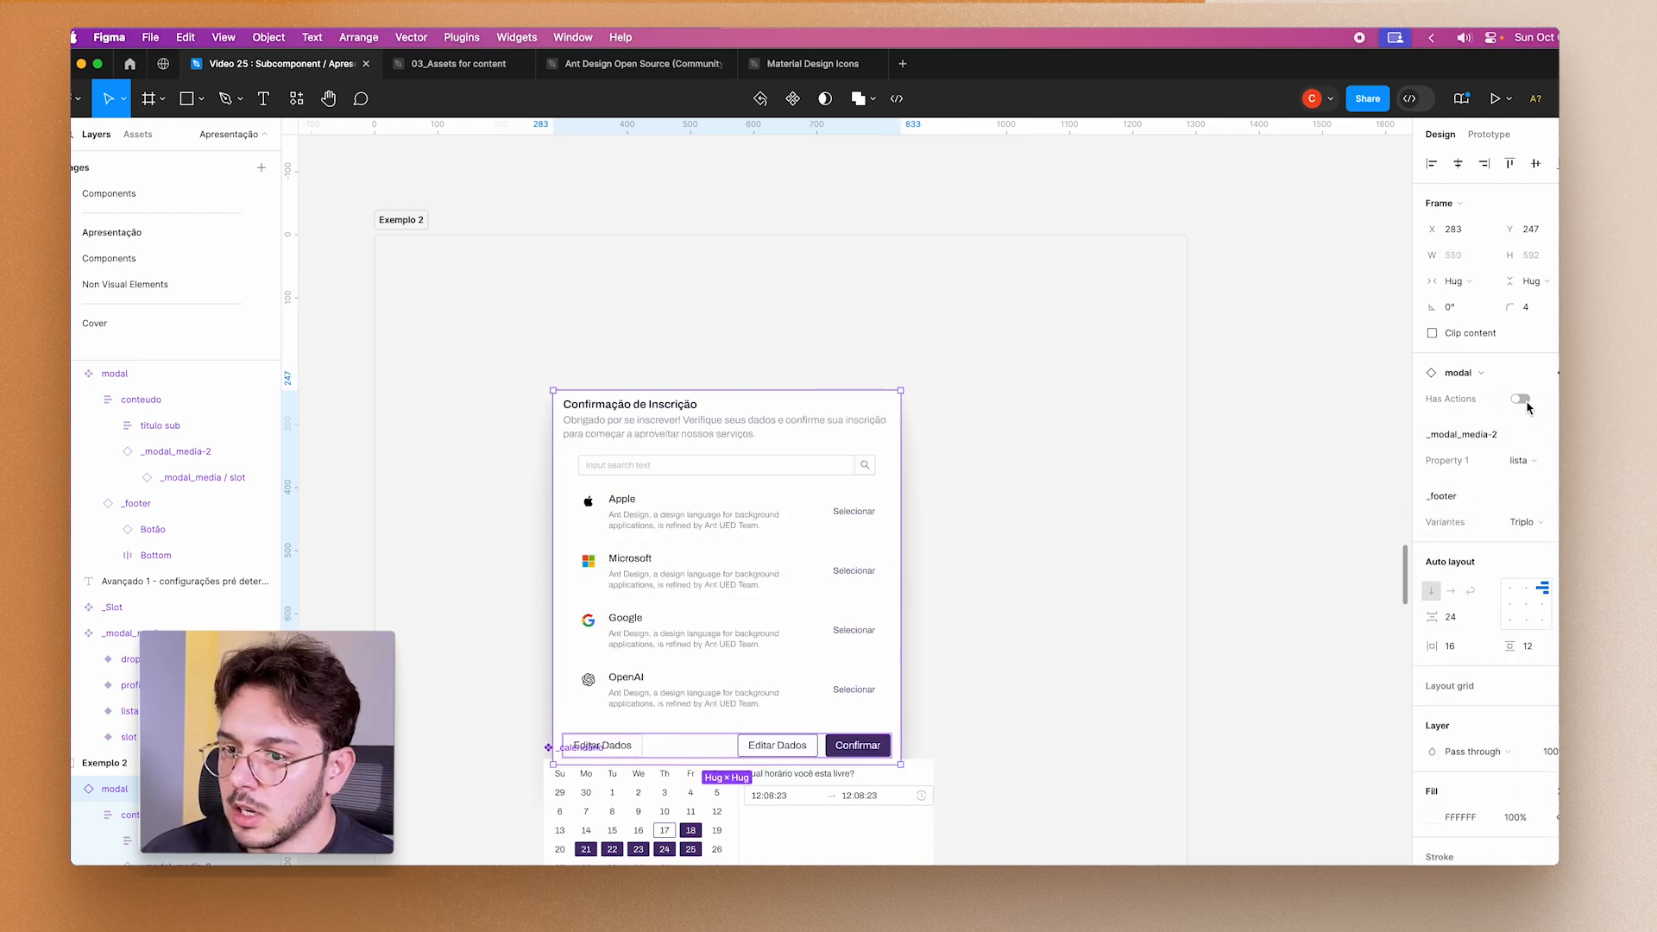
left_click_drag(674, 389, 694, 313)
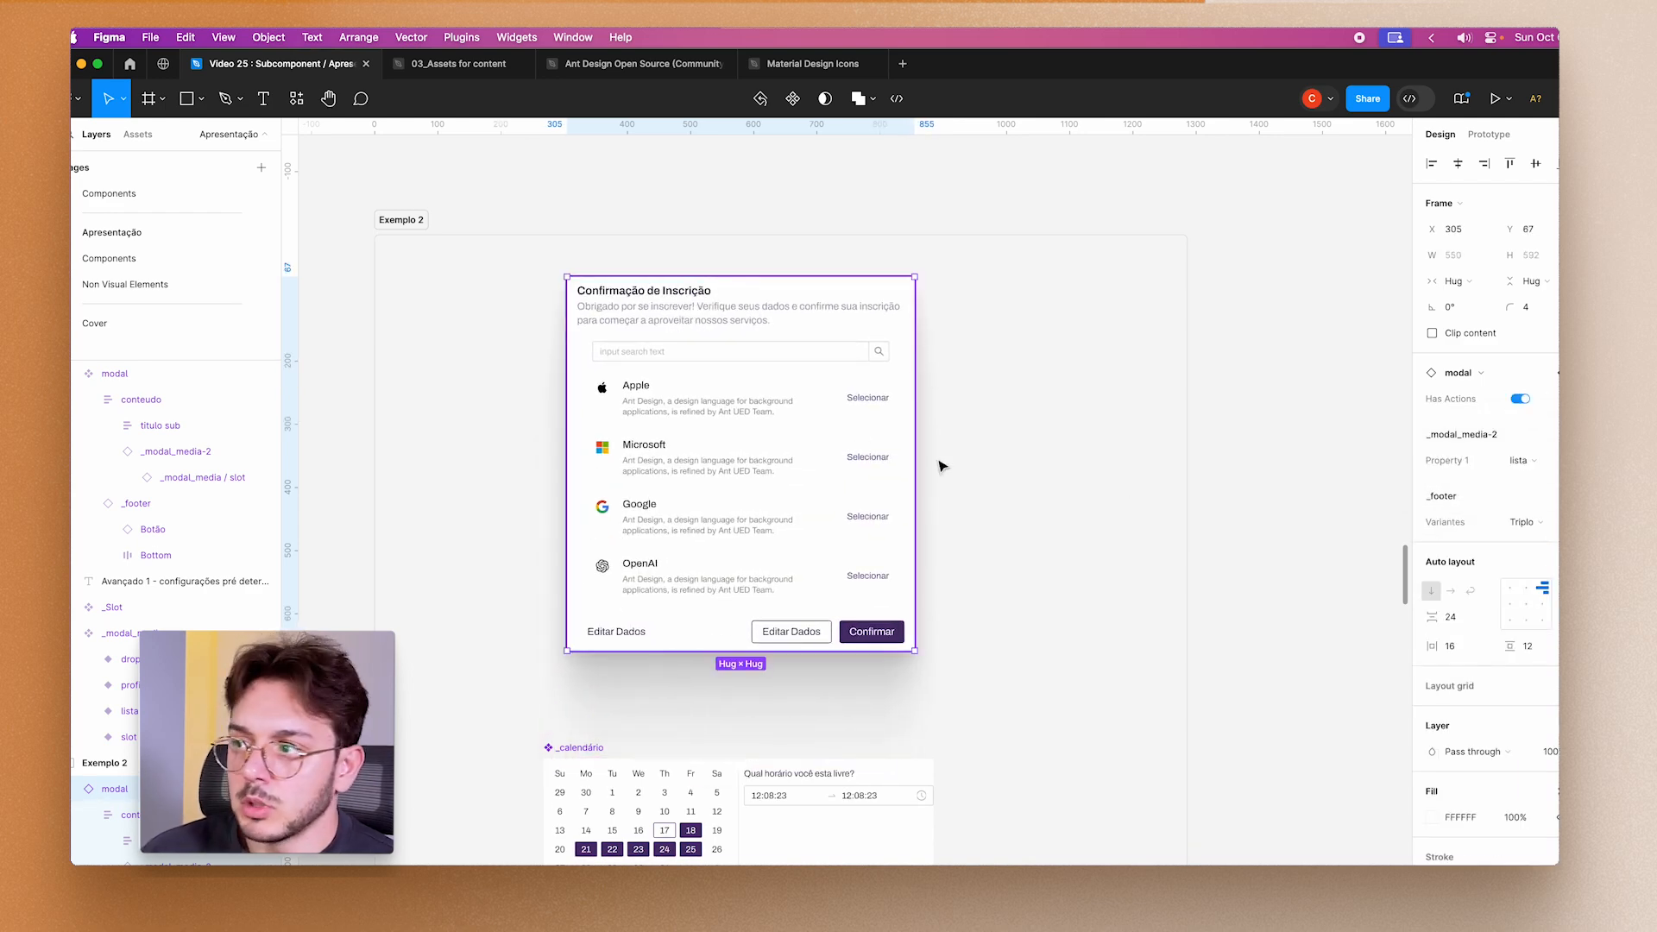
Set the Exemplo 2 modal's _modal_media-2 property to slot and turn its Has Actions off.
left_click(1533, 463)
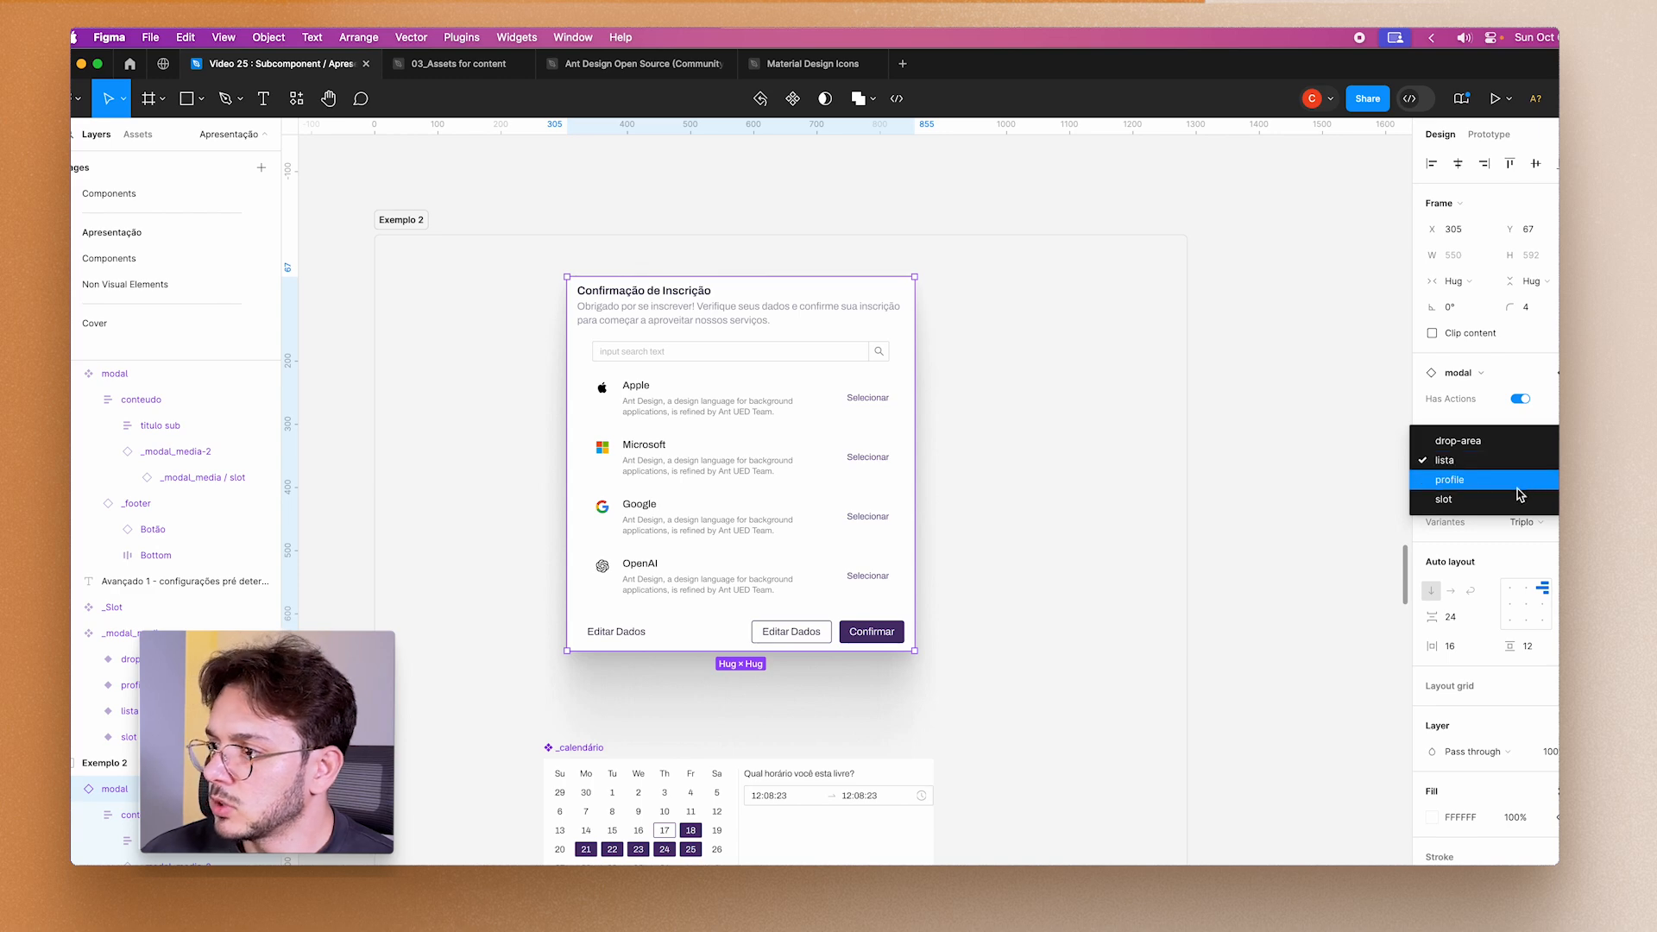
left_click(1518, 498)
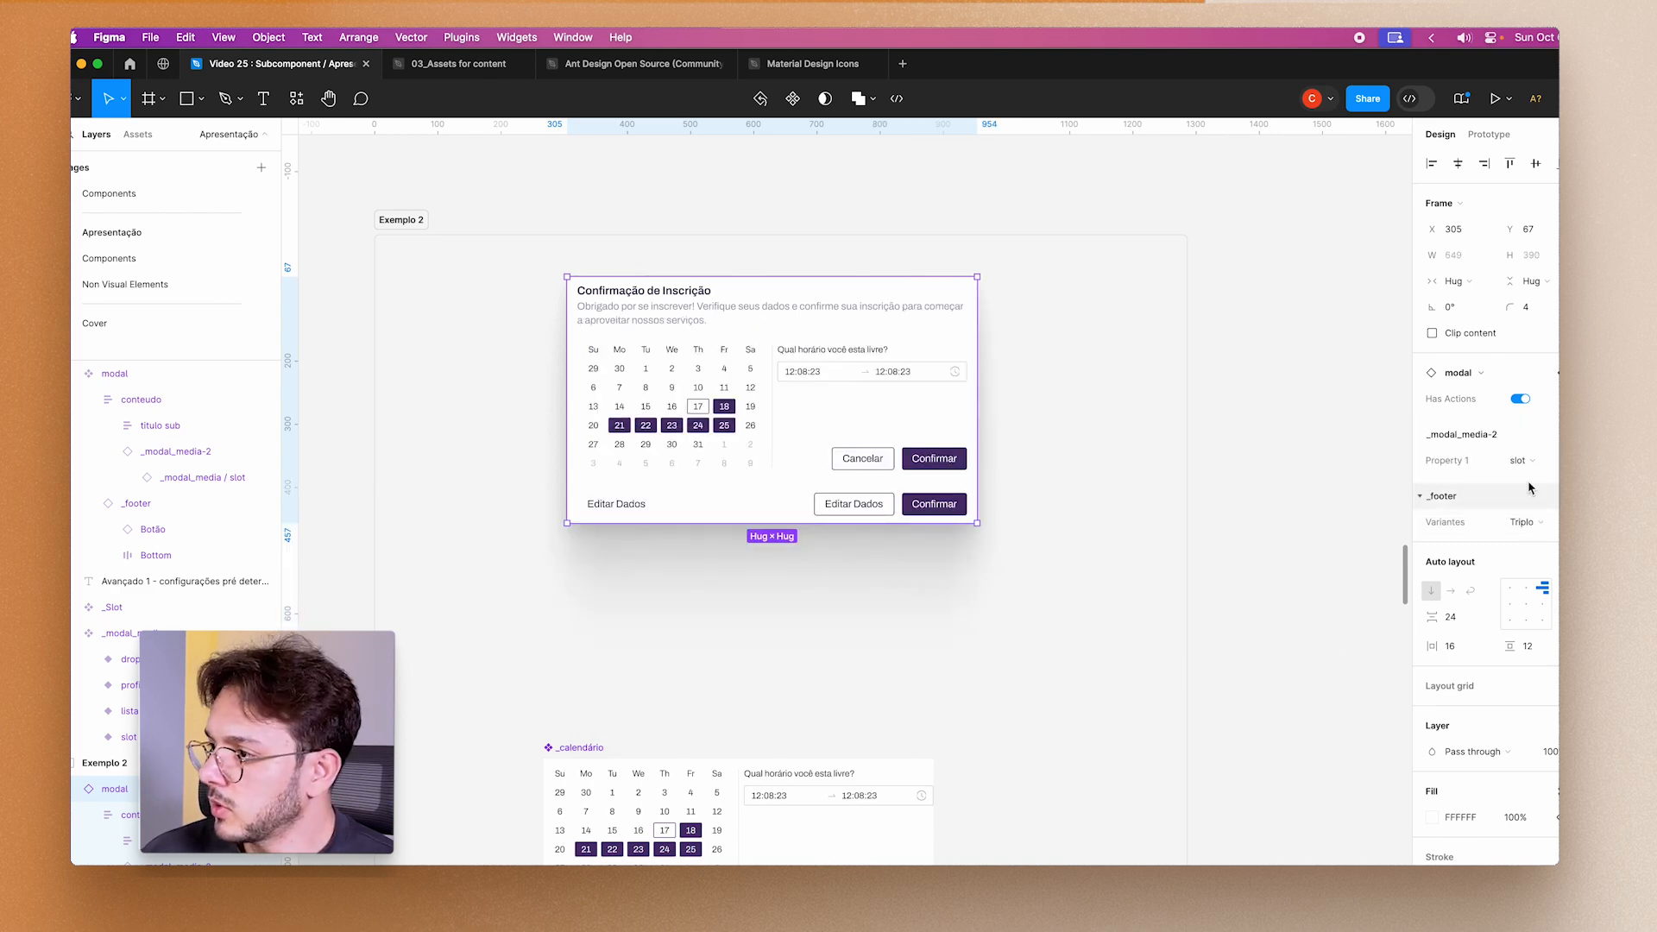
left_click(1521, 399)
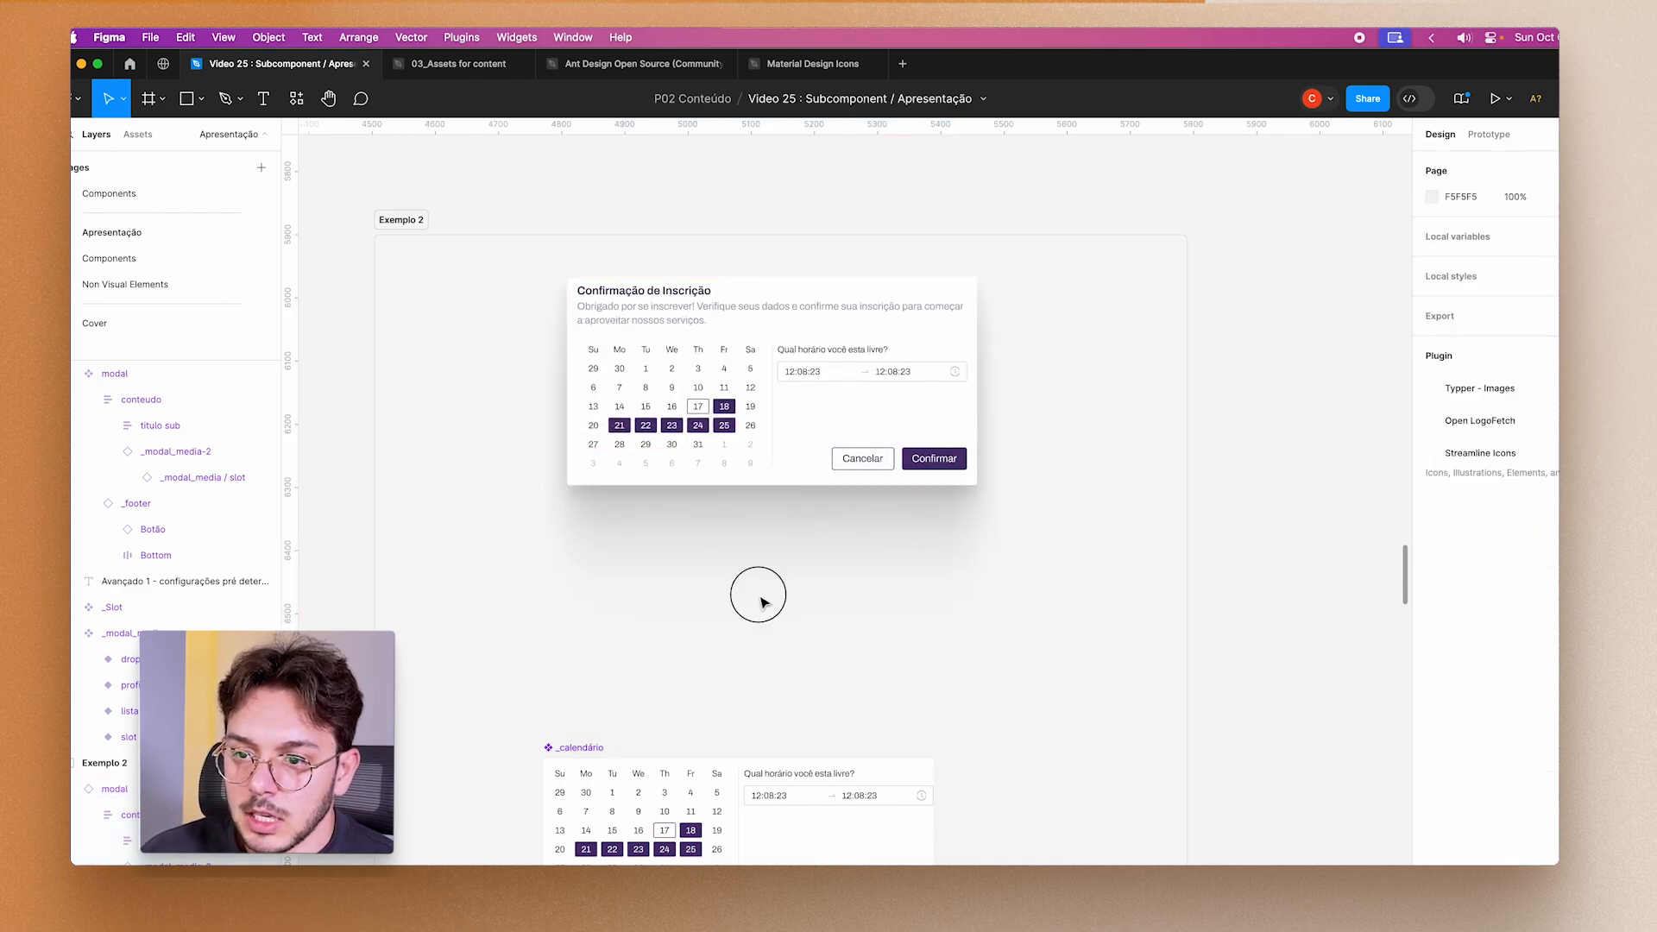
Select the _input-example component on the canvas and inspect its component properties.
scroll(751, 592, "down", 5)
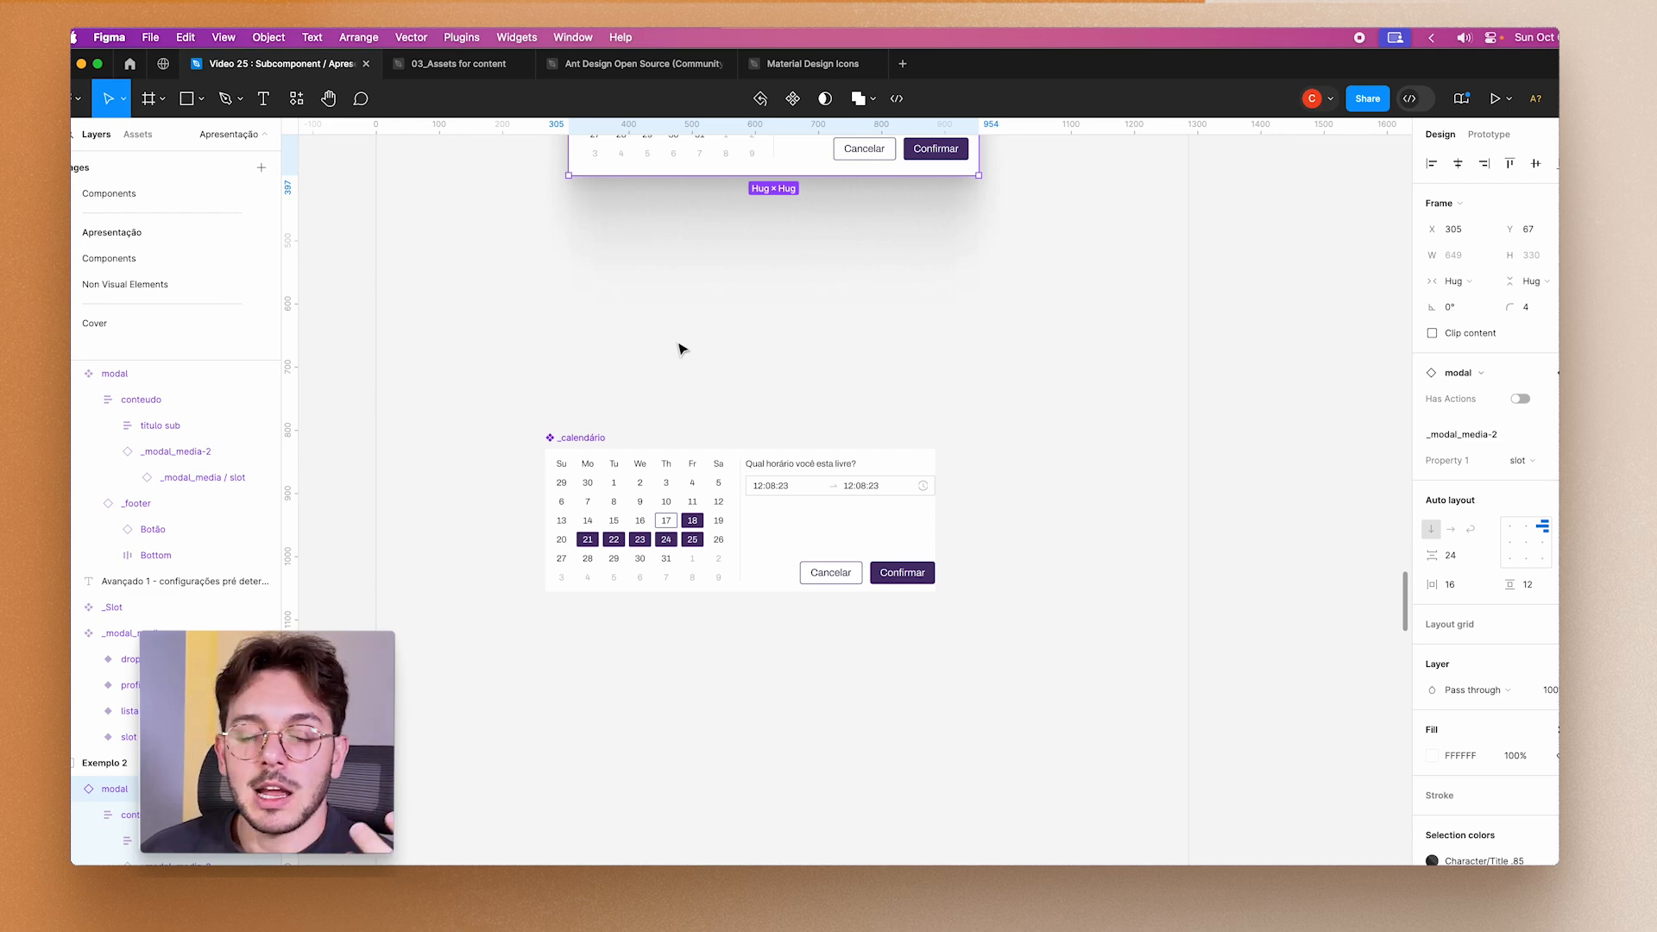
scroll(777, 307, "up", 5)
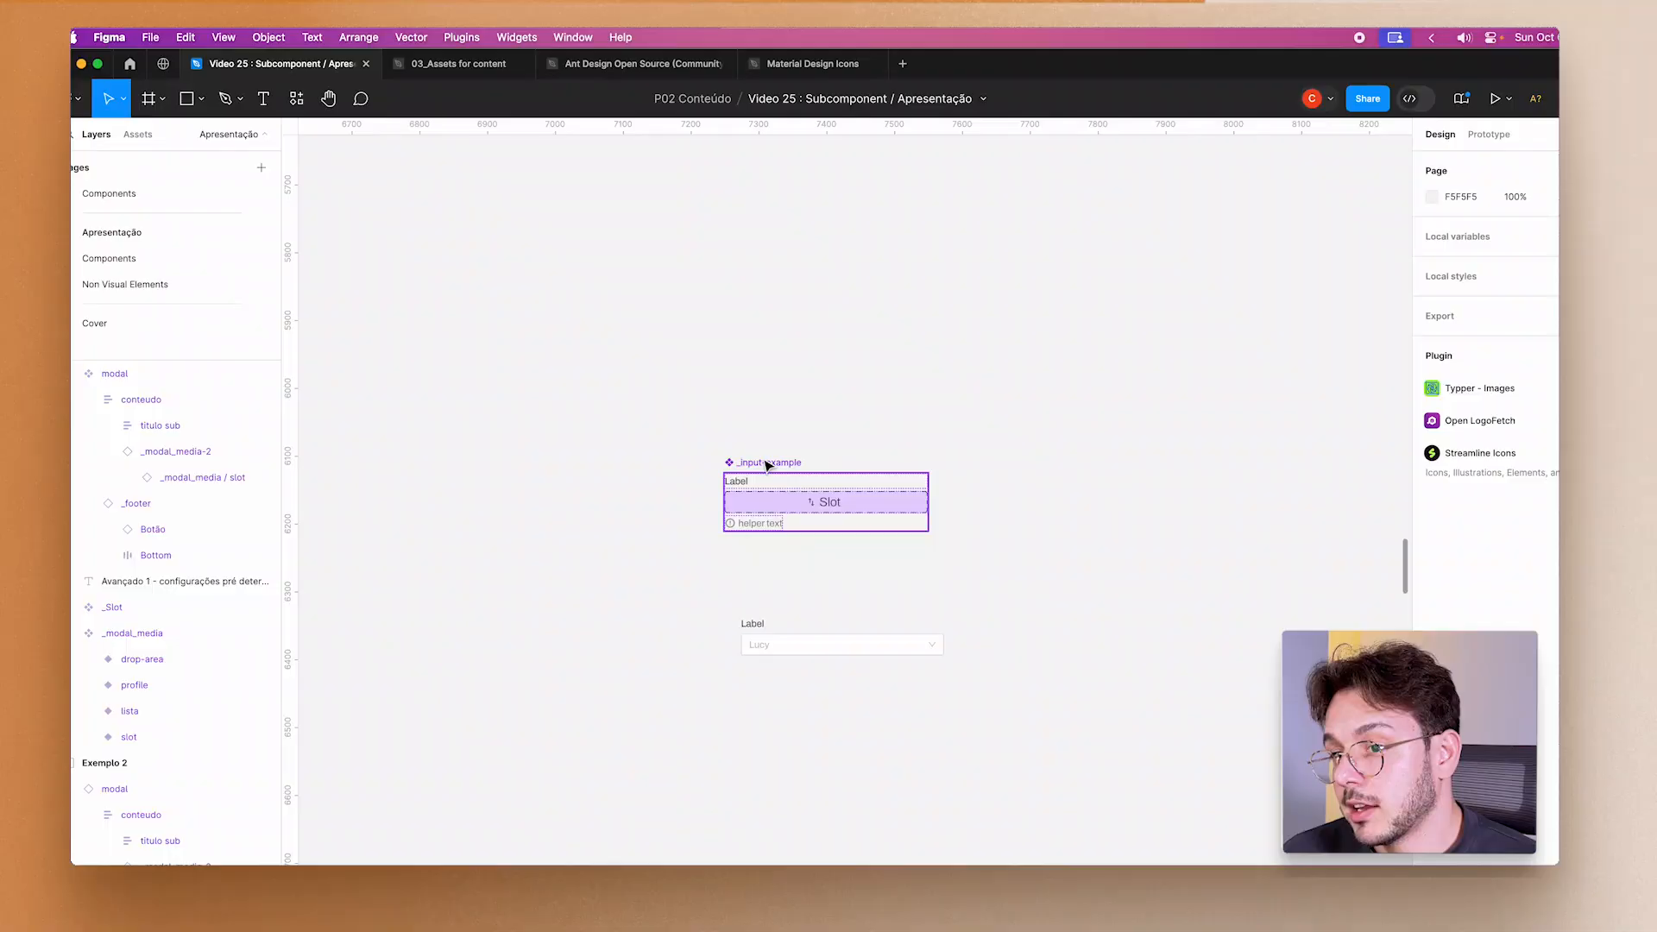
left_click(766, 464)
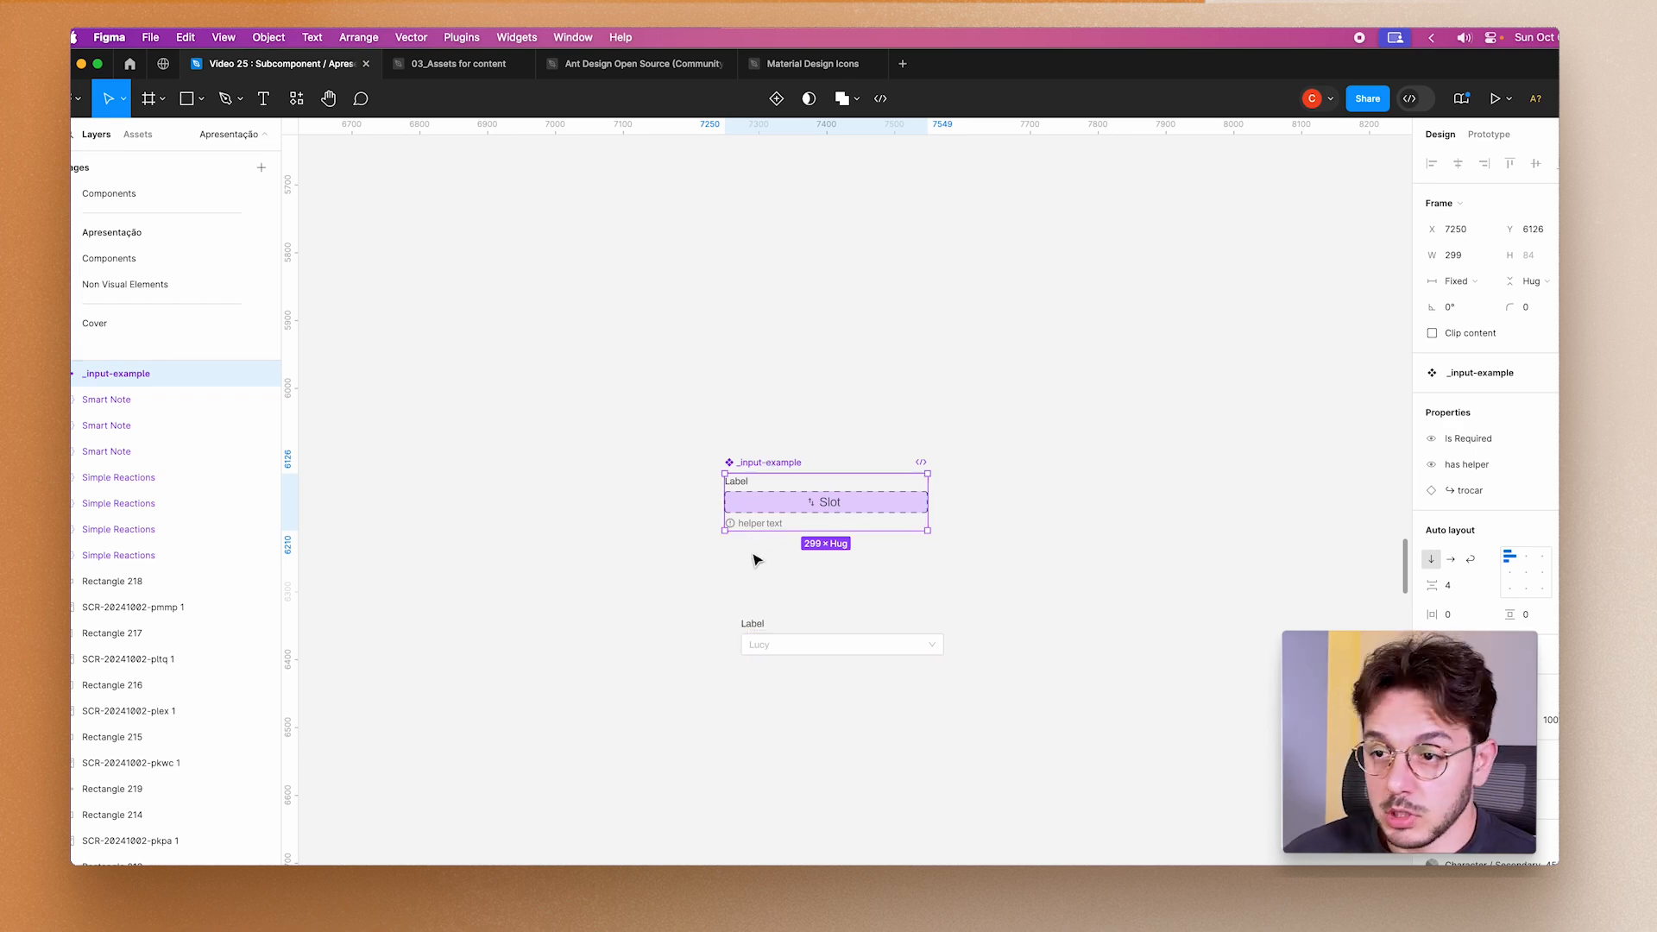
Inspect the _input-example component's slot, the preferred values of its trocar instance swap property, and the Lucy select instance's properties.
scroll(759, 555, "up", 3)
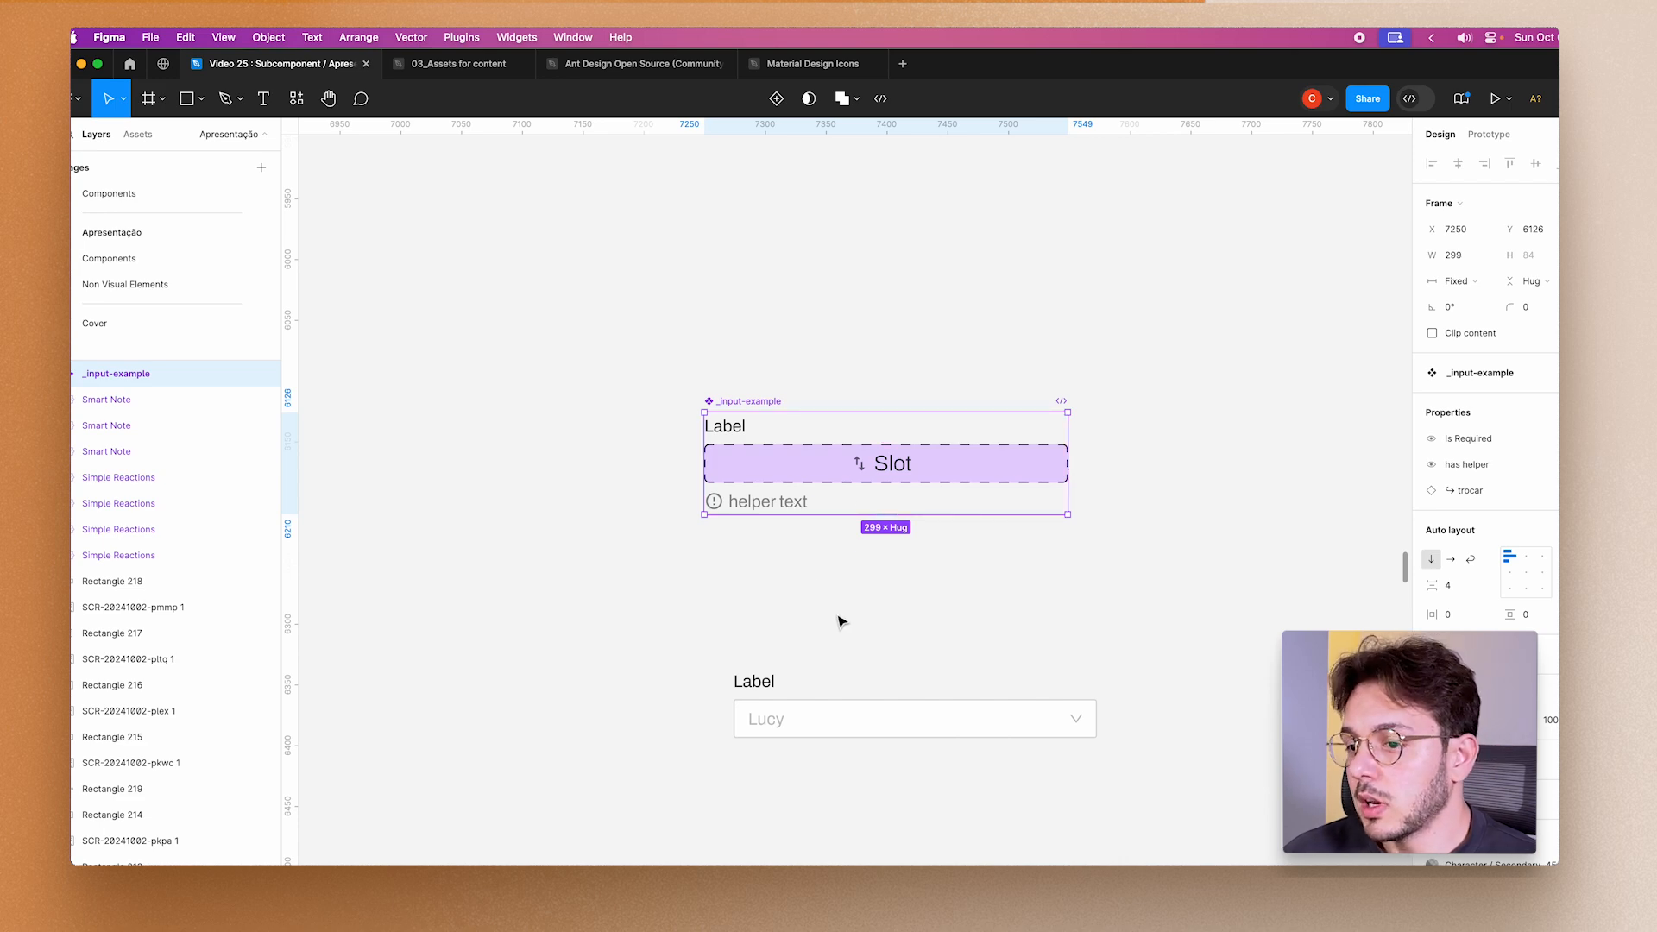
left_click(834, 464)
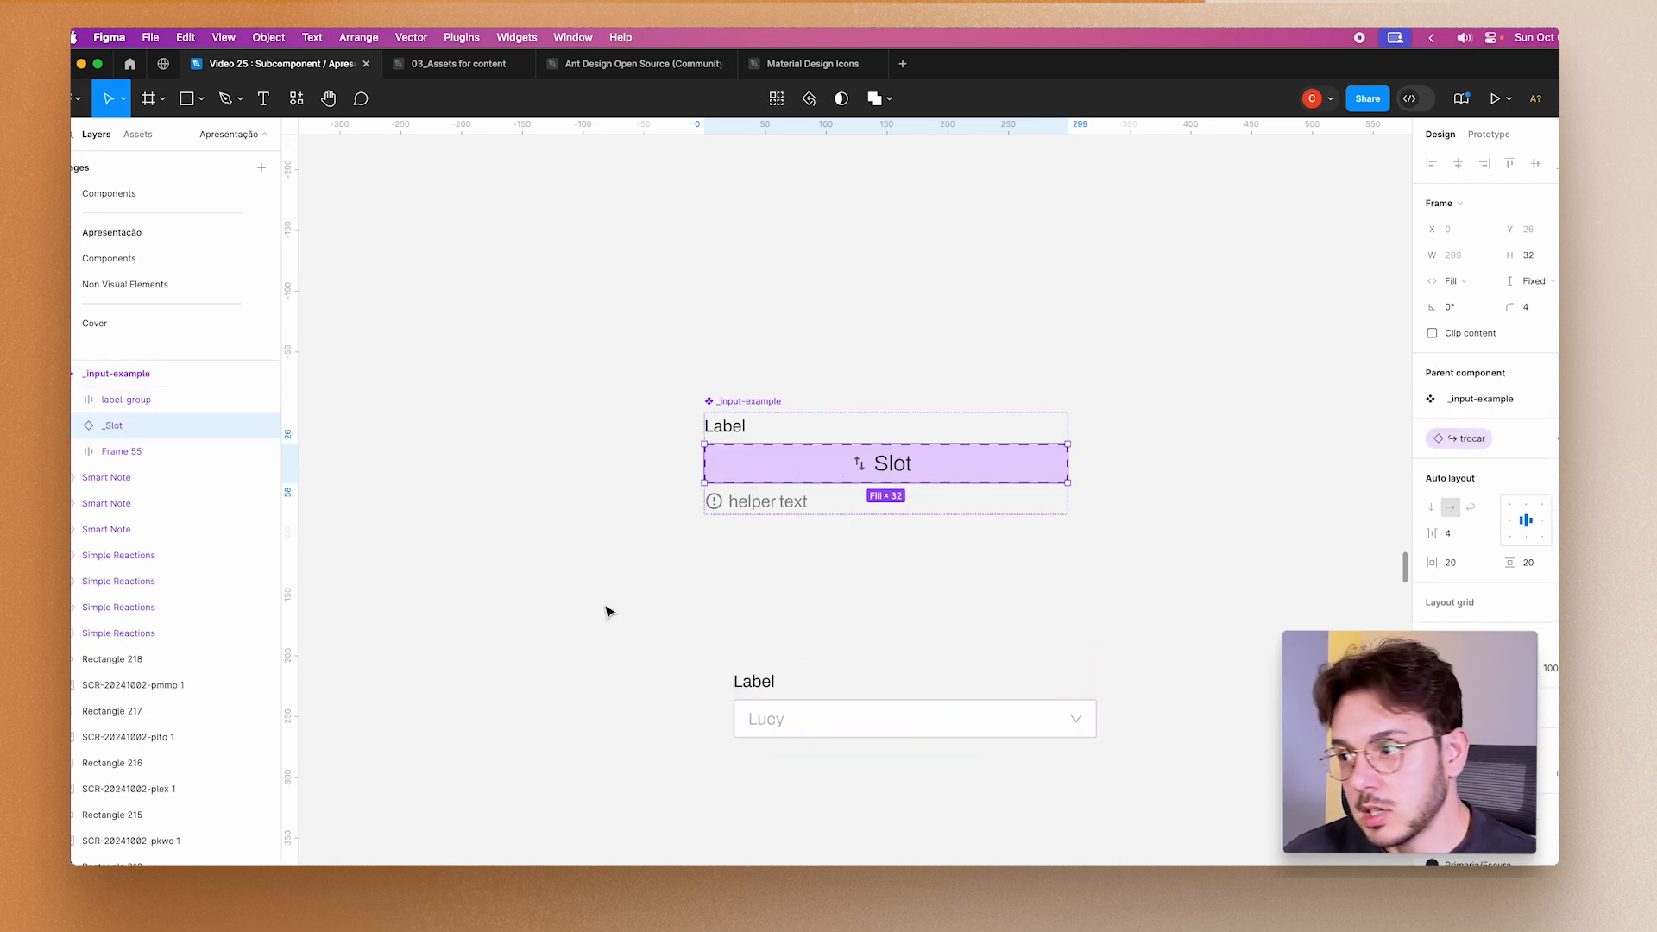
left_click(792, 505)
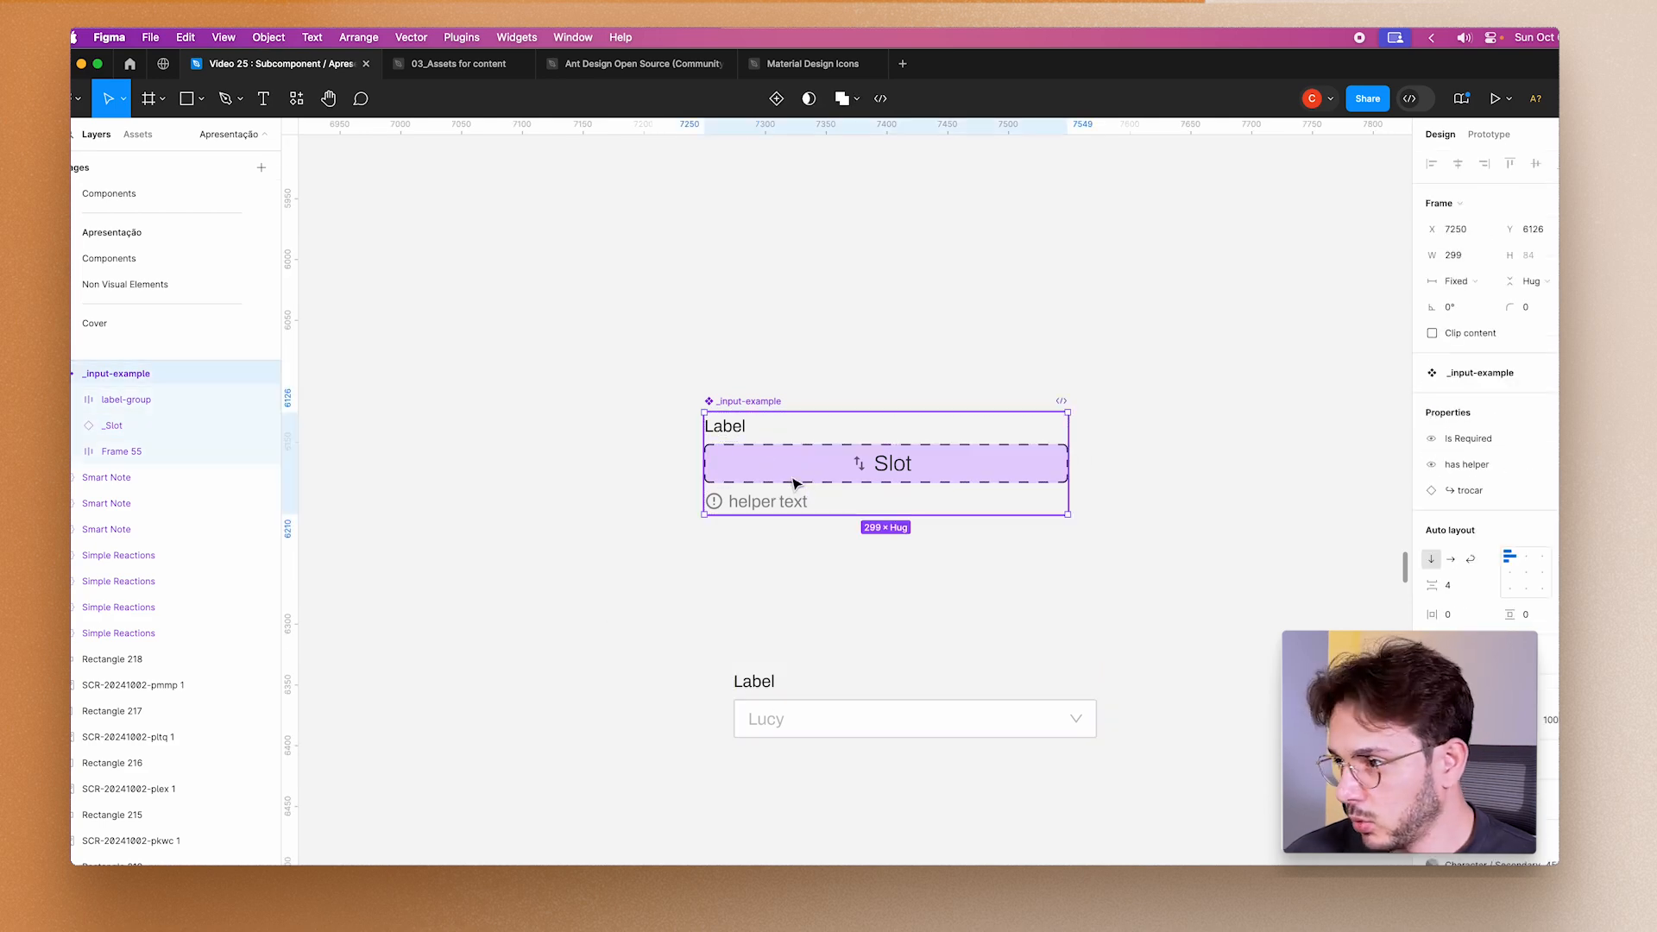
left_click(1470, 490)
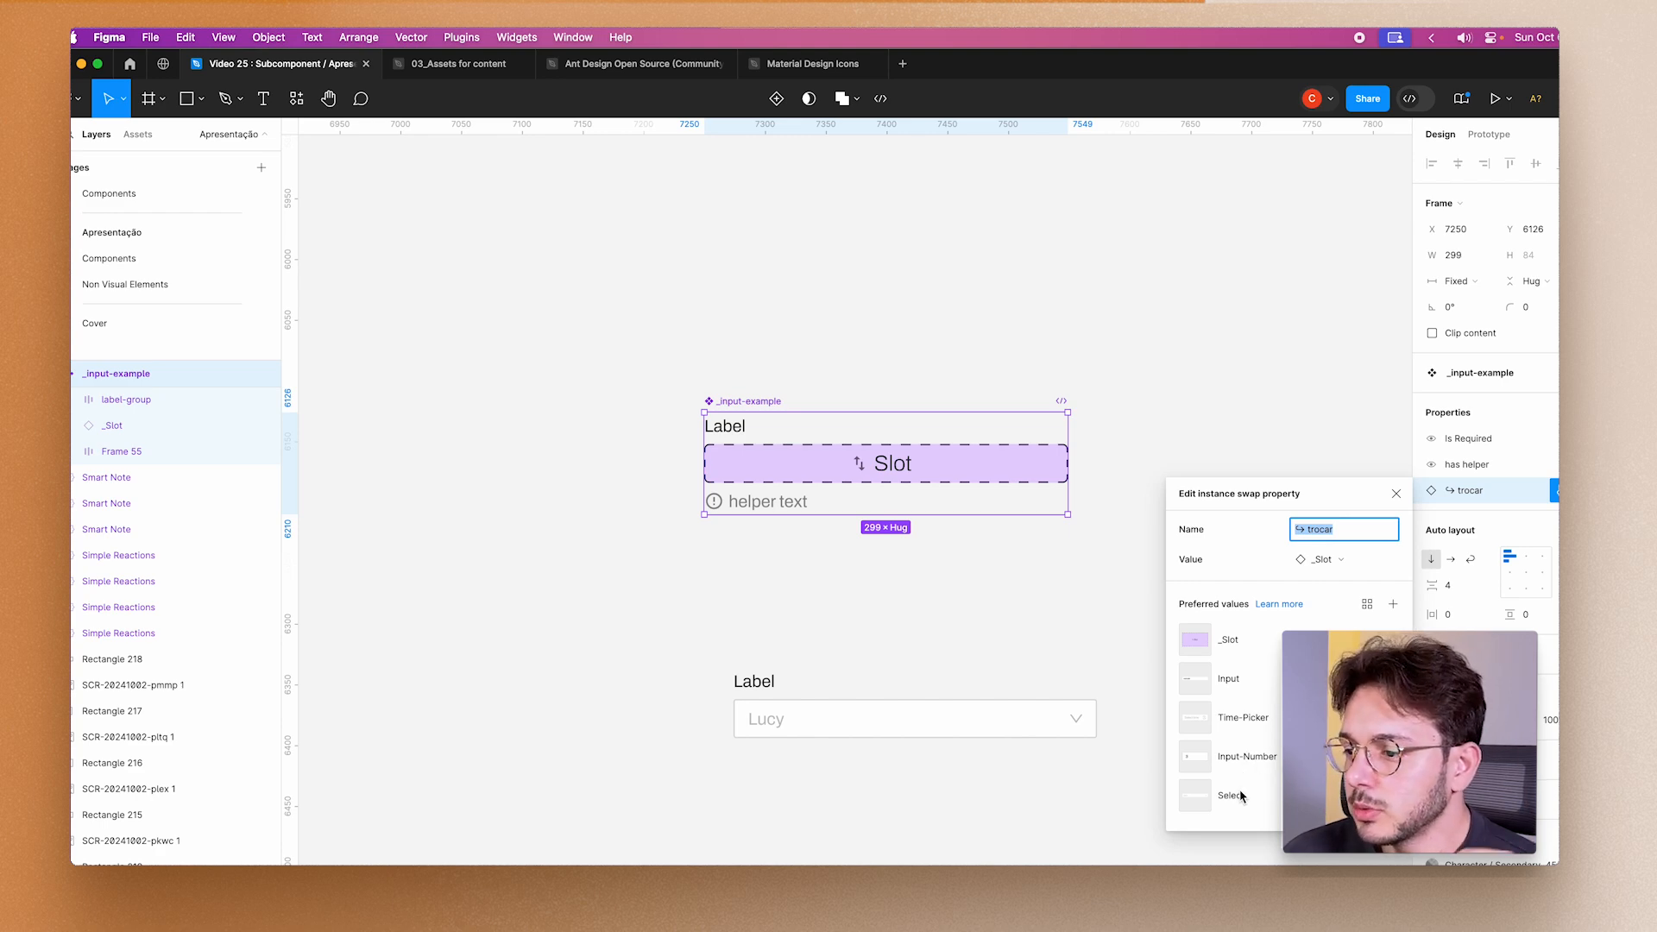
left_click(851, 655)
left_click(834, 692)
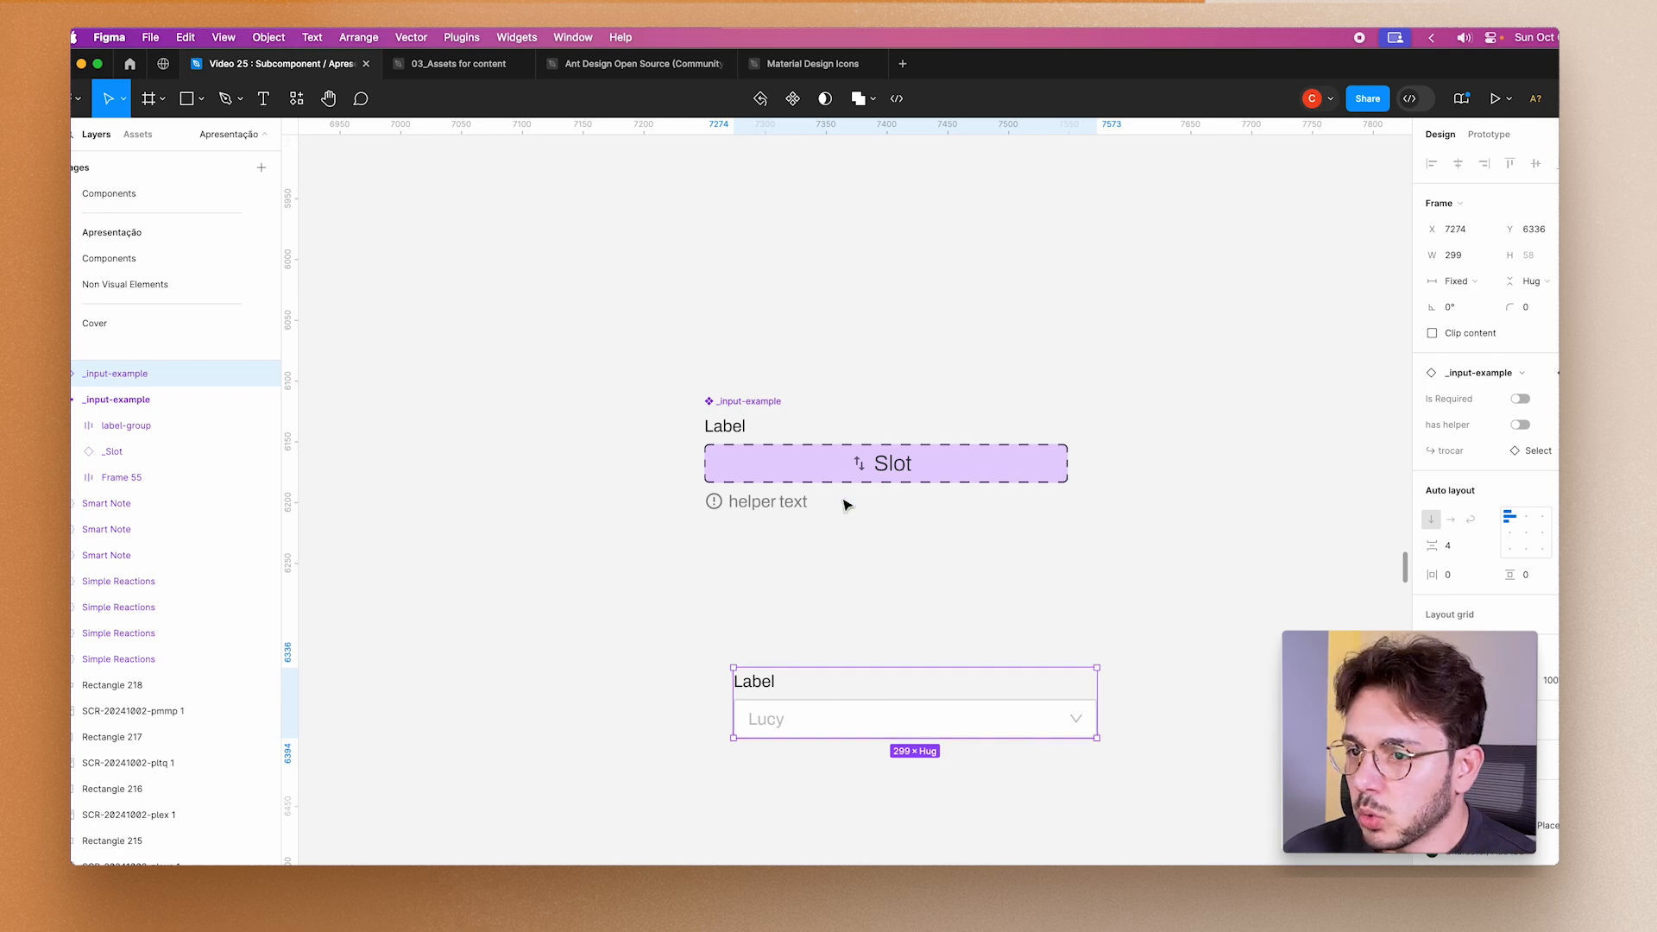
Place an _input-example instance at about X 6946, Y 6227 and swap its slot to Input, then to Time-Picker.
left_click_drag(753, 409, 384, 533)
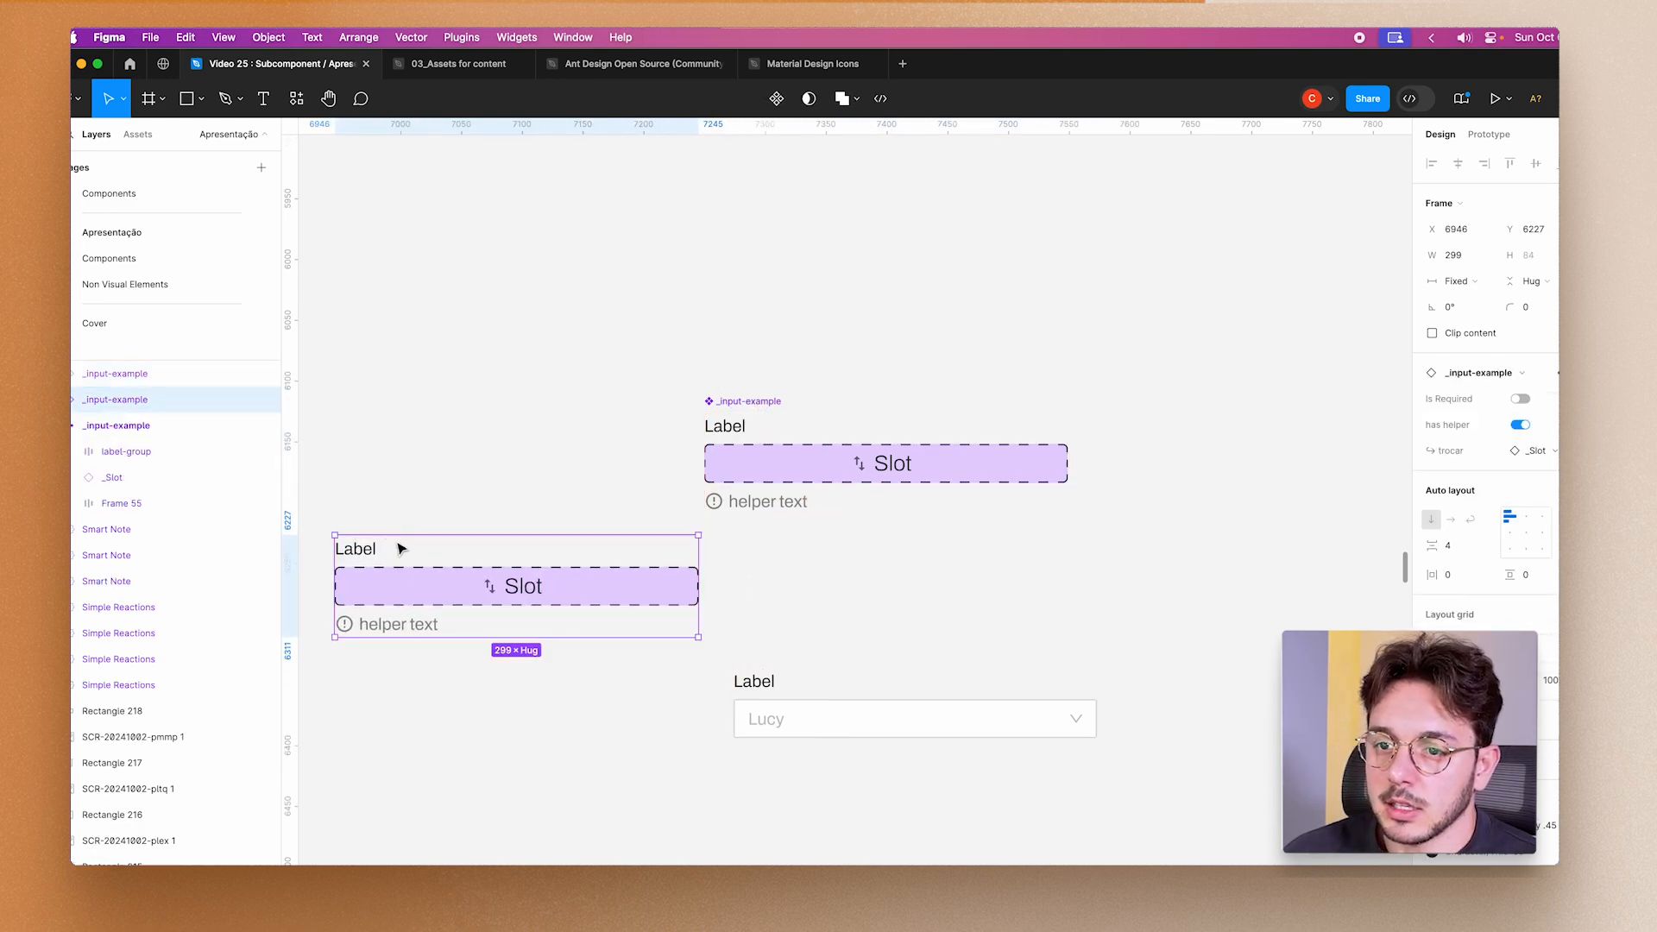
scroll(814, 713, "left", 5)
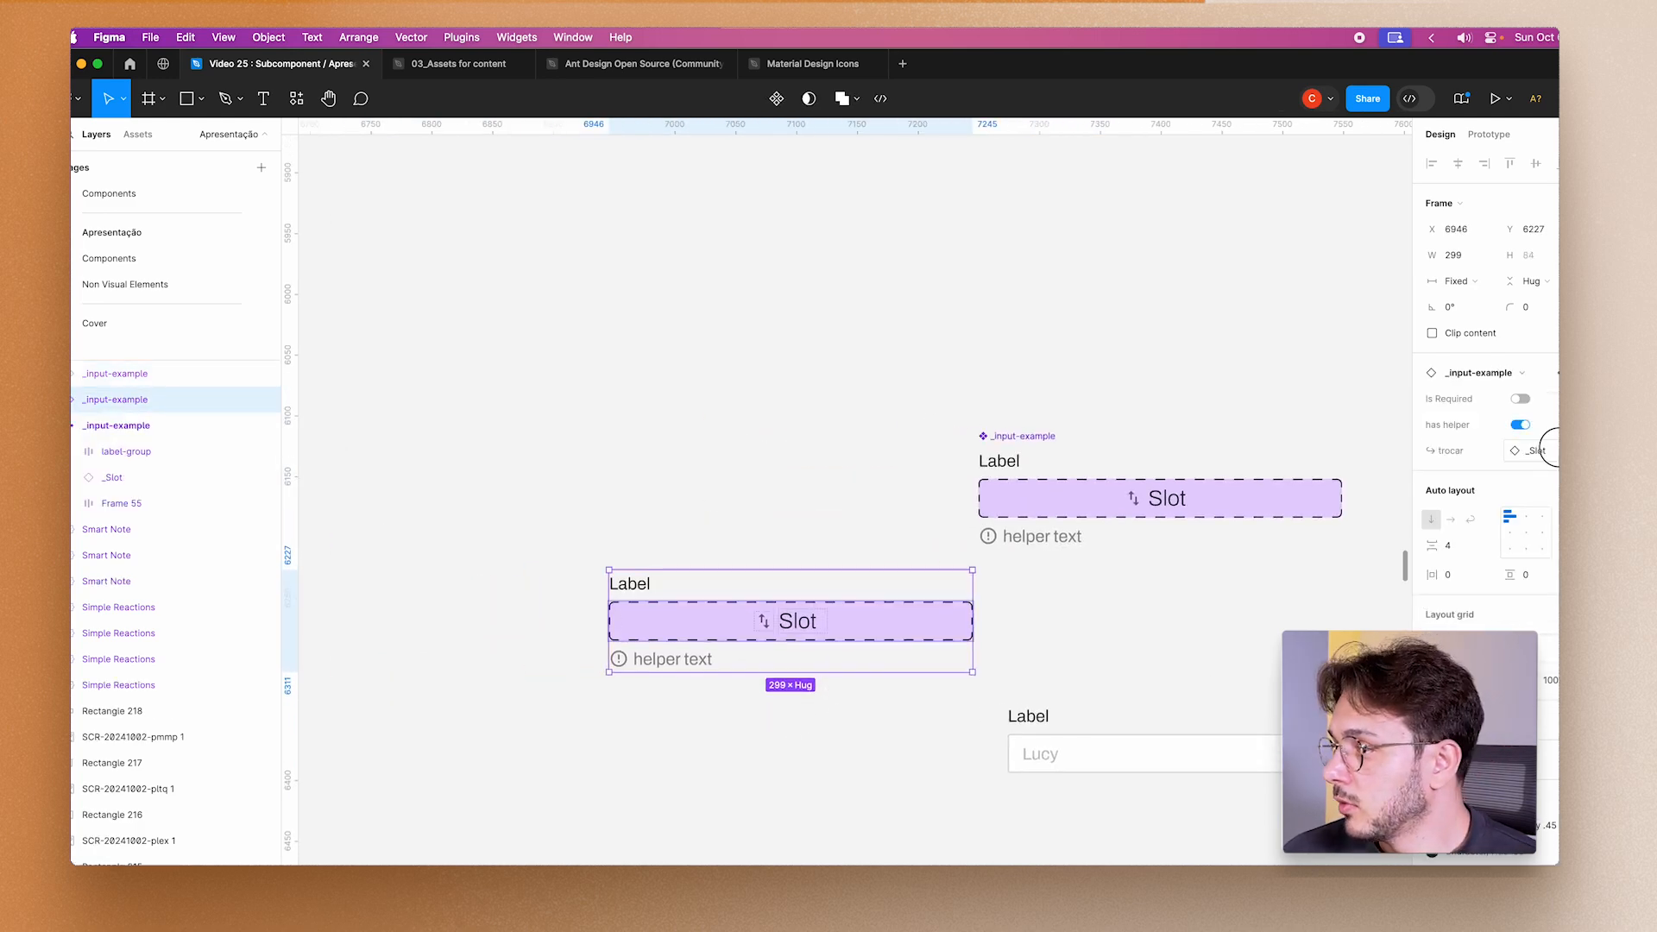
left_click(1545, 450)
left_click(1519, 595)
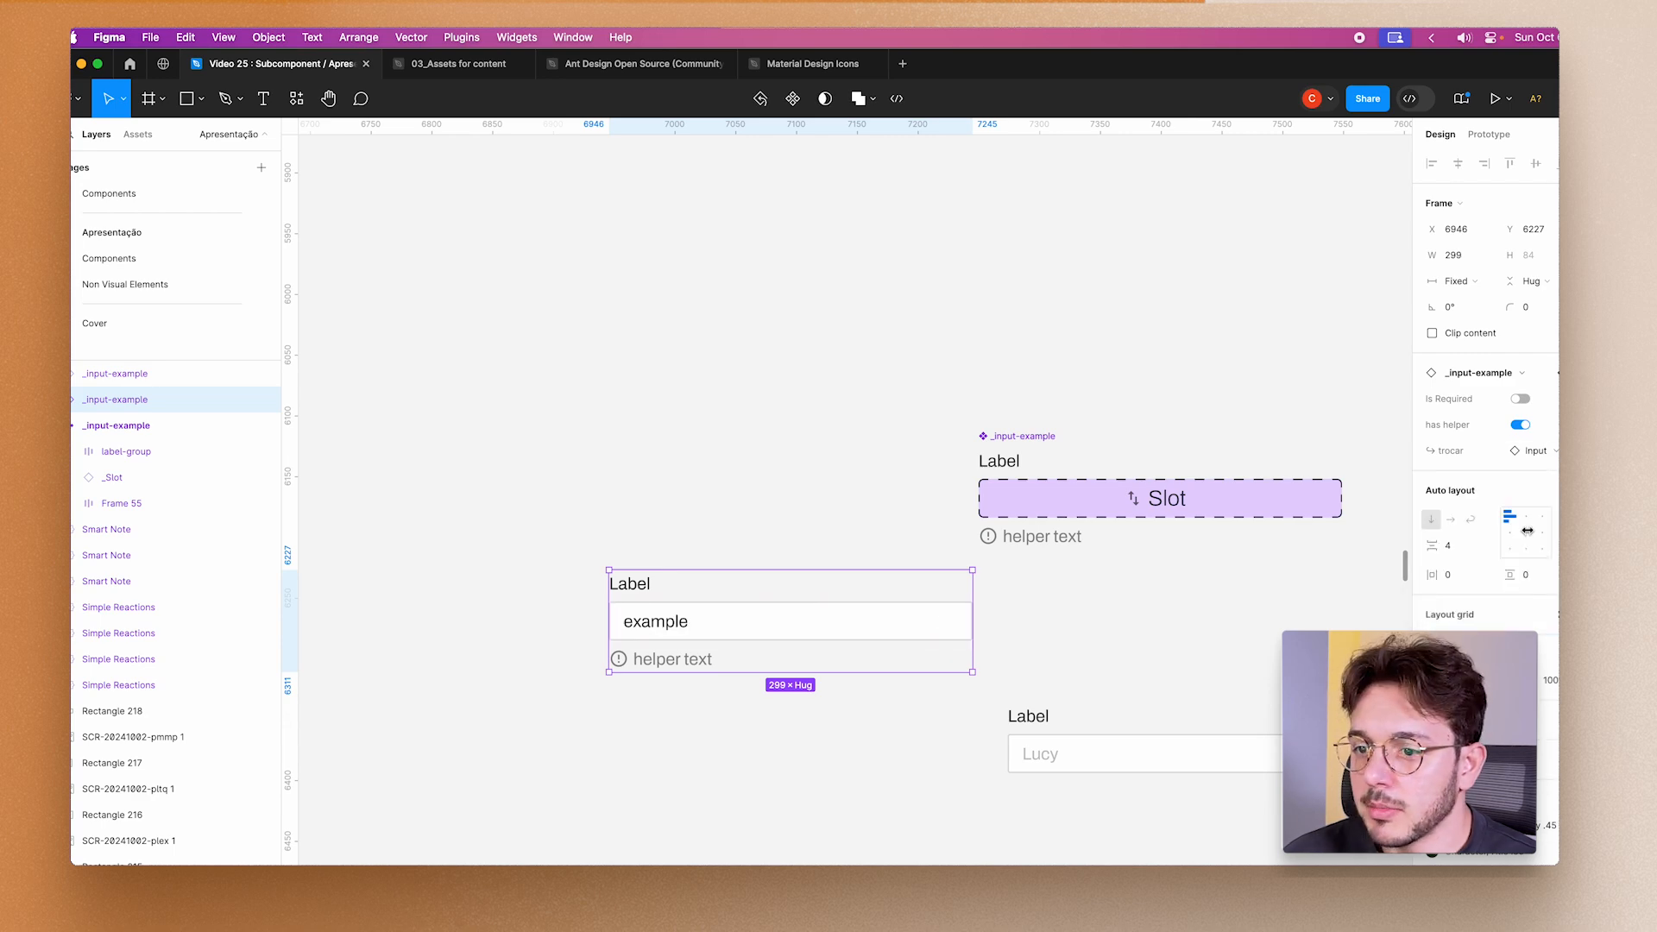
left_click(1142, 678)
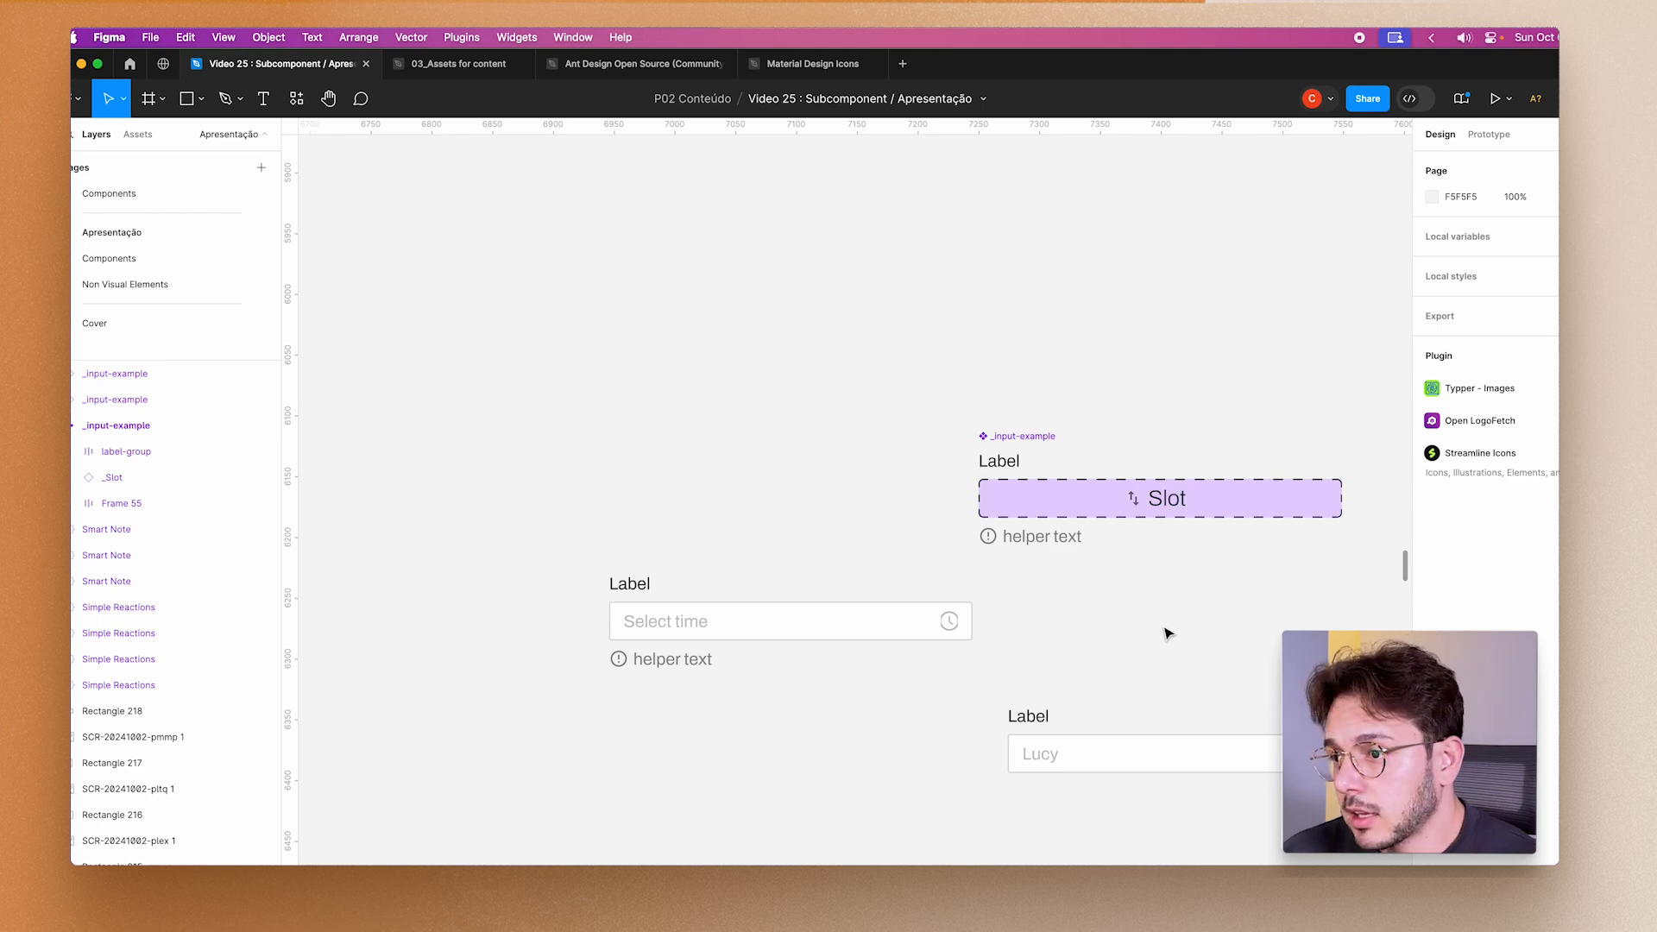
Locate the required marker inside the _input-example label group and turn on Is Required for the Time-Picker instance.
left_click(999, 466, "super")
left_click(1125, 649)
left_click(1001, 436)
left_click(631, 584)
left_click(1518, 399)
left_click(989, 372)
left_click(1021, 455)
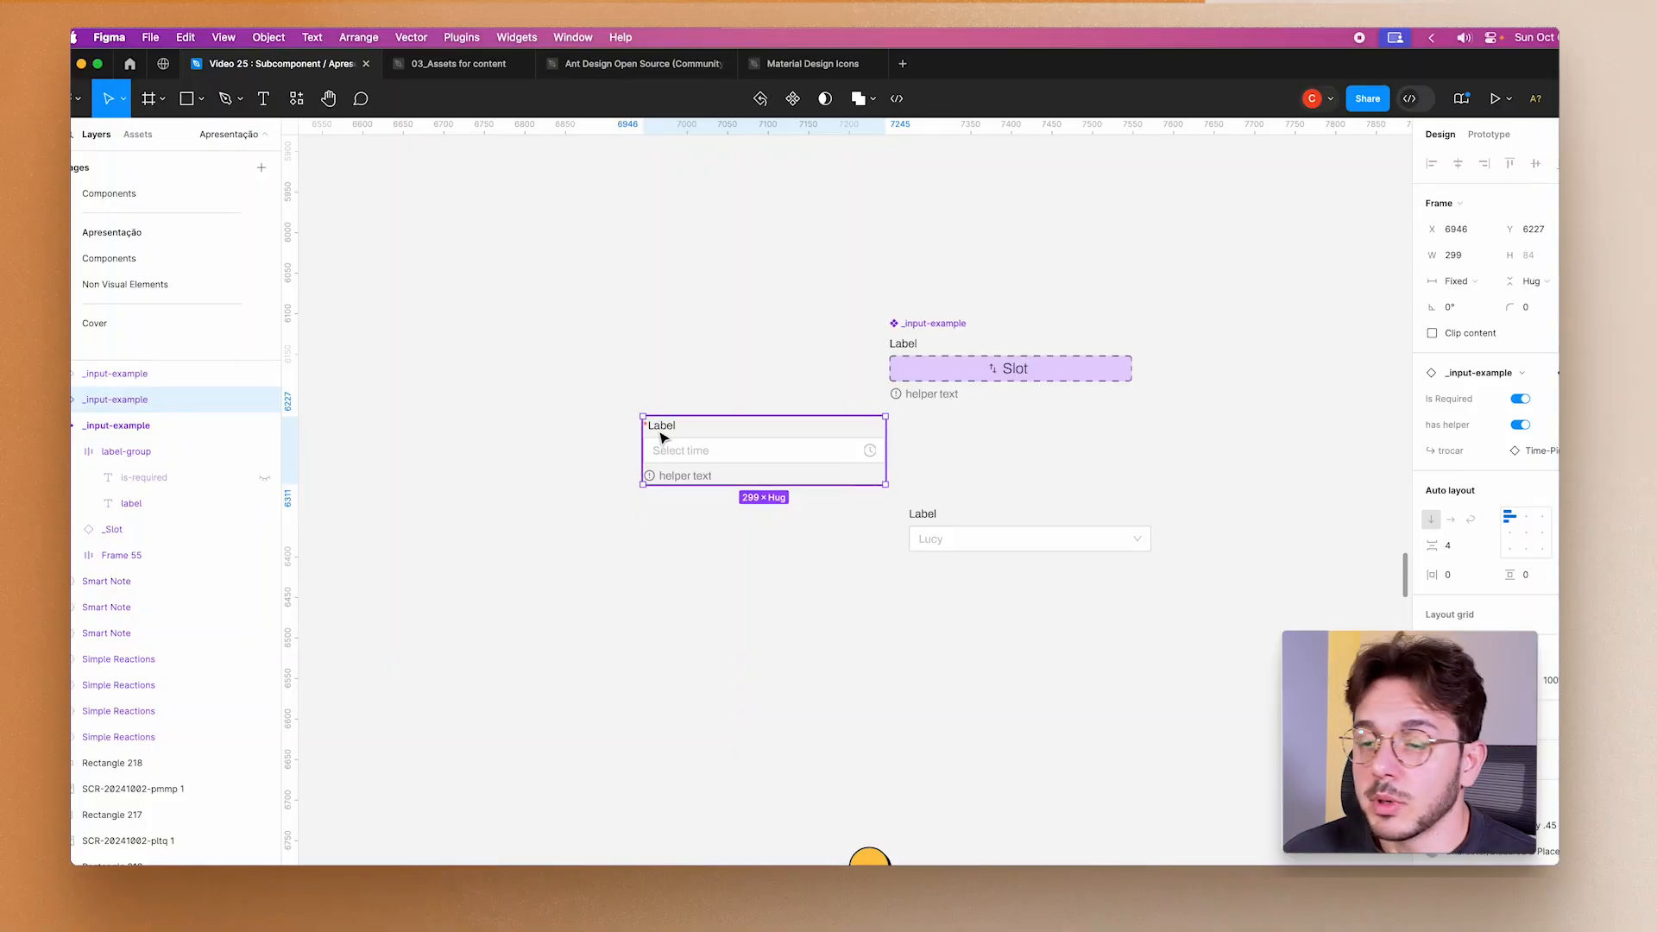
scroll(658, 436, "up", 5)
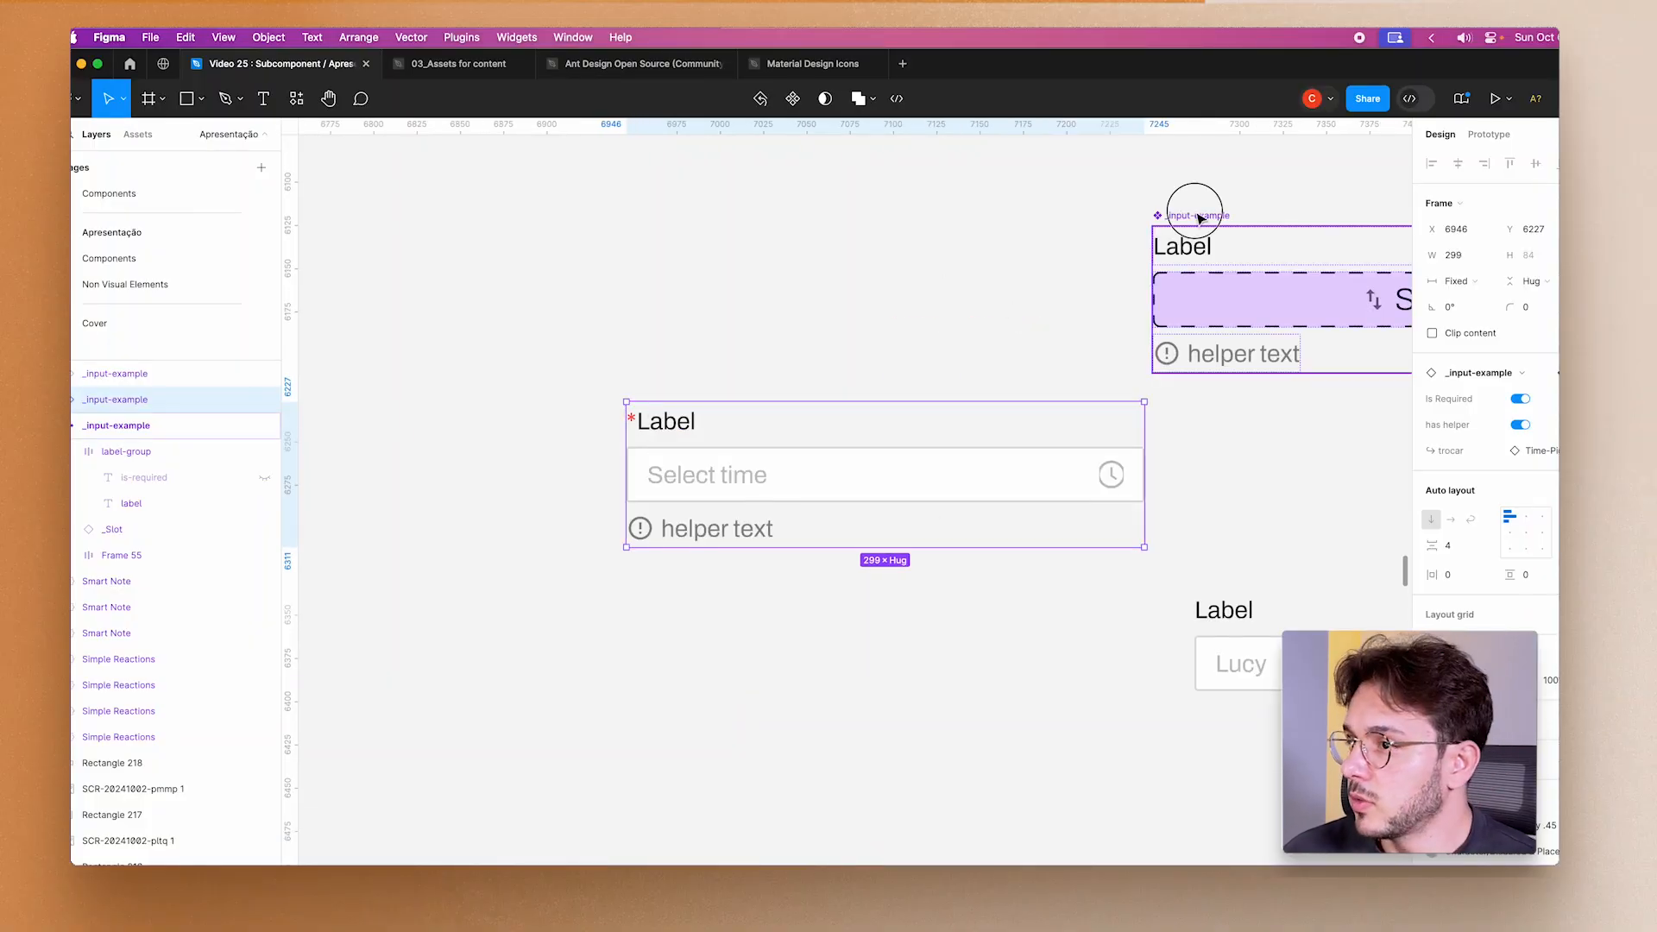
Change the fill of the hidden is-required text in the main _input-example component to Dust Red/7.
left_click(1178, 246)
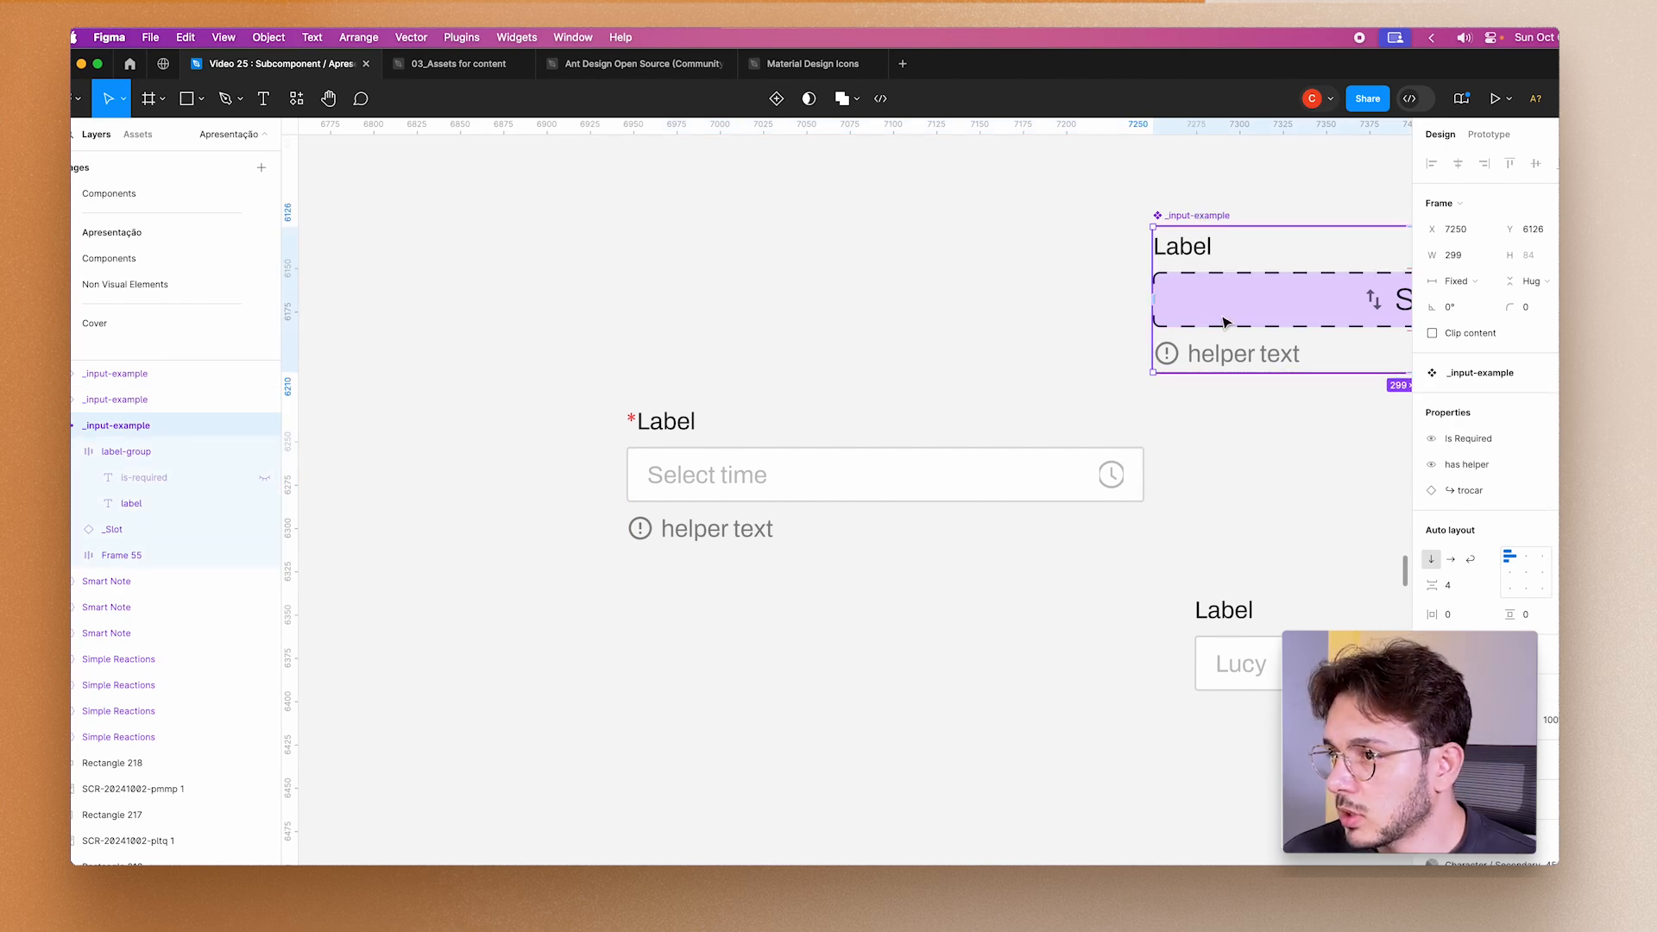
left_click(82, 452)
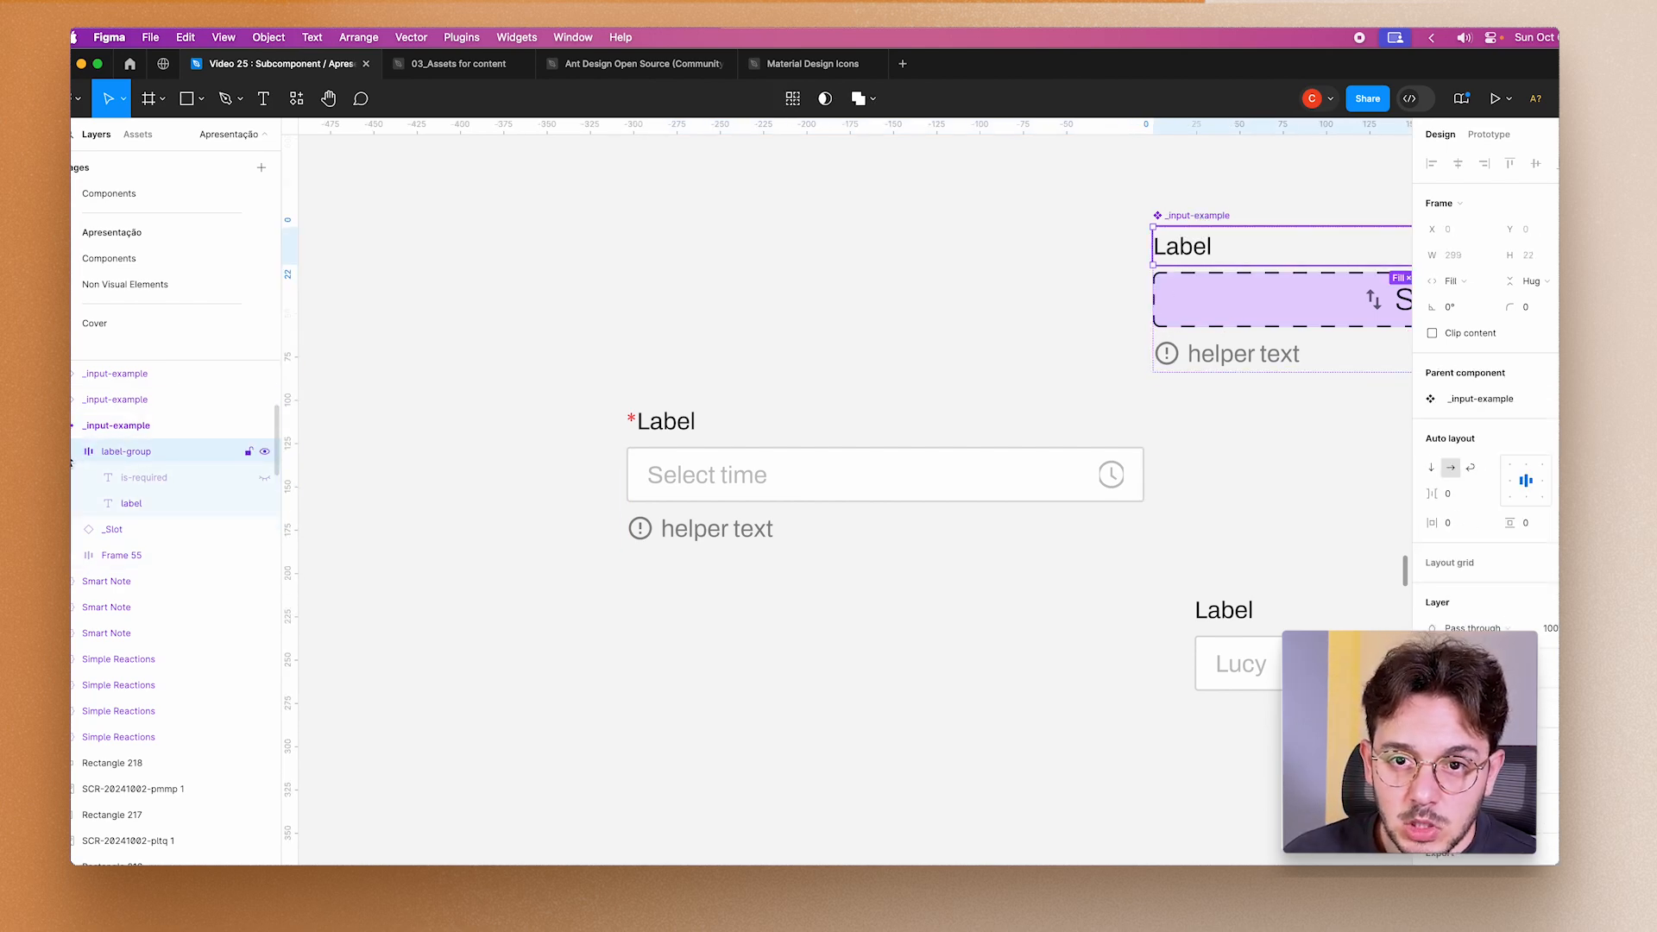
left_click(154, 478)
left_click(1432, 571)
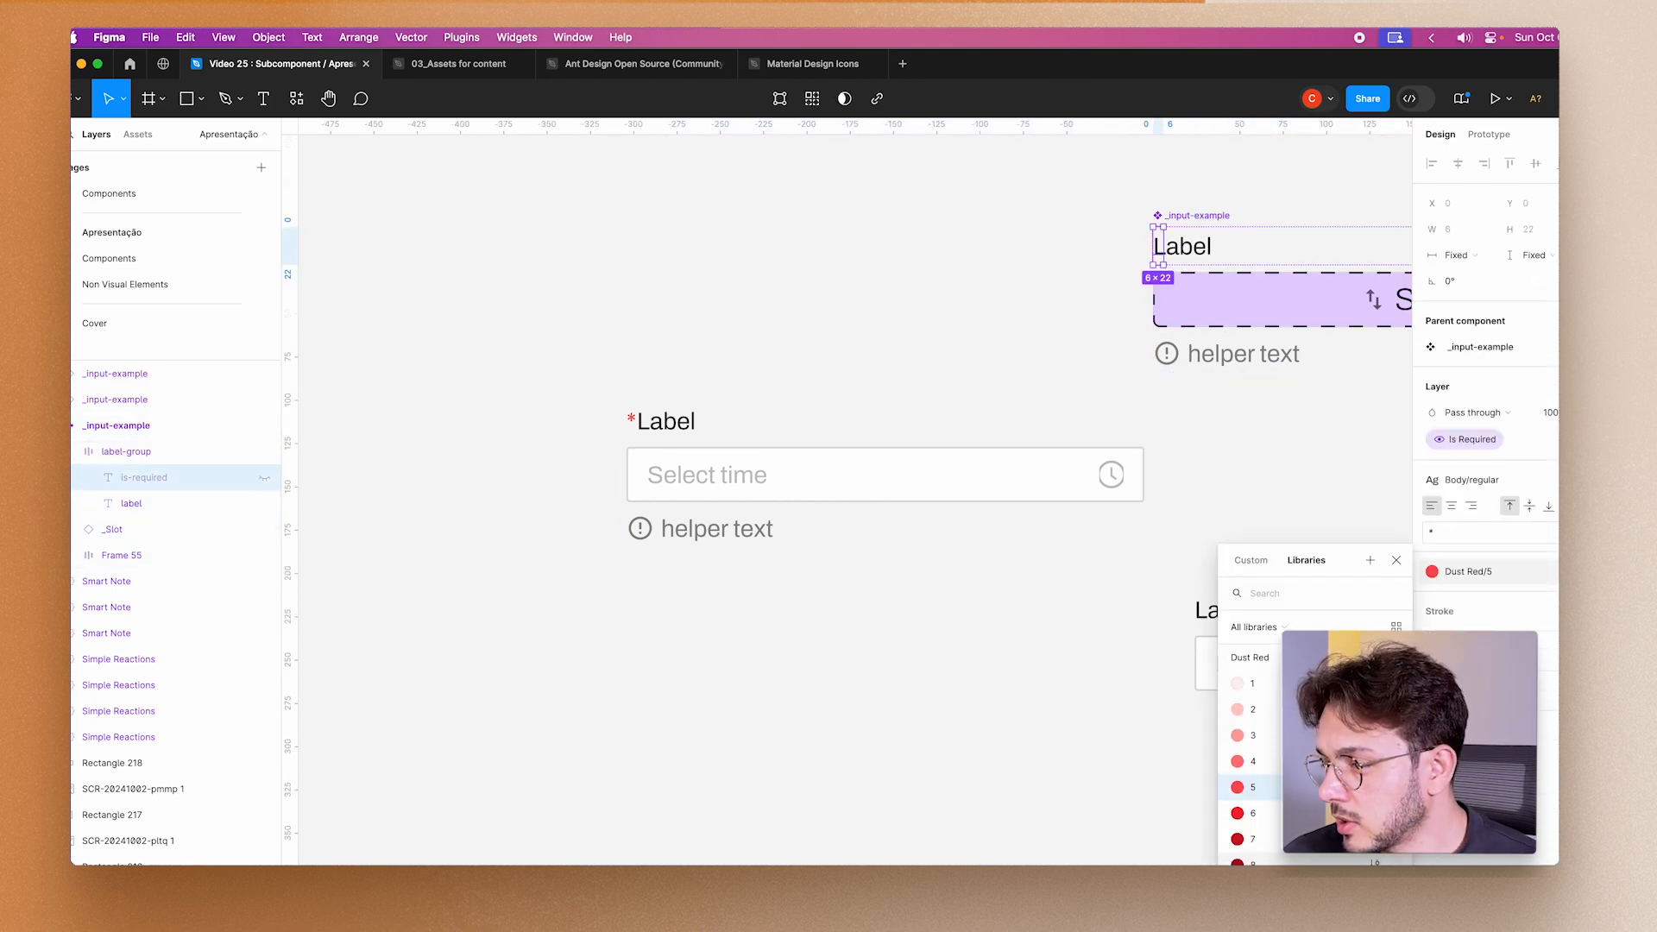
left_click(1239, 818)
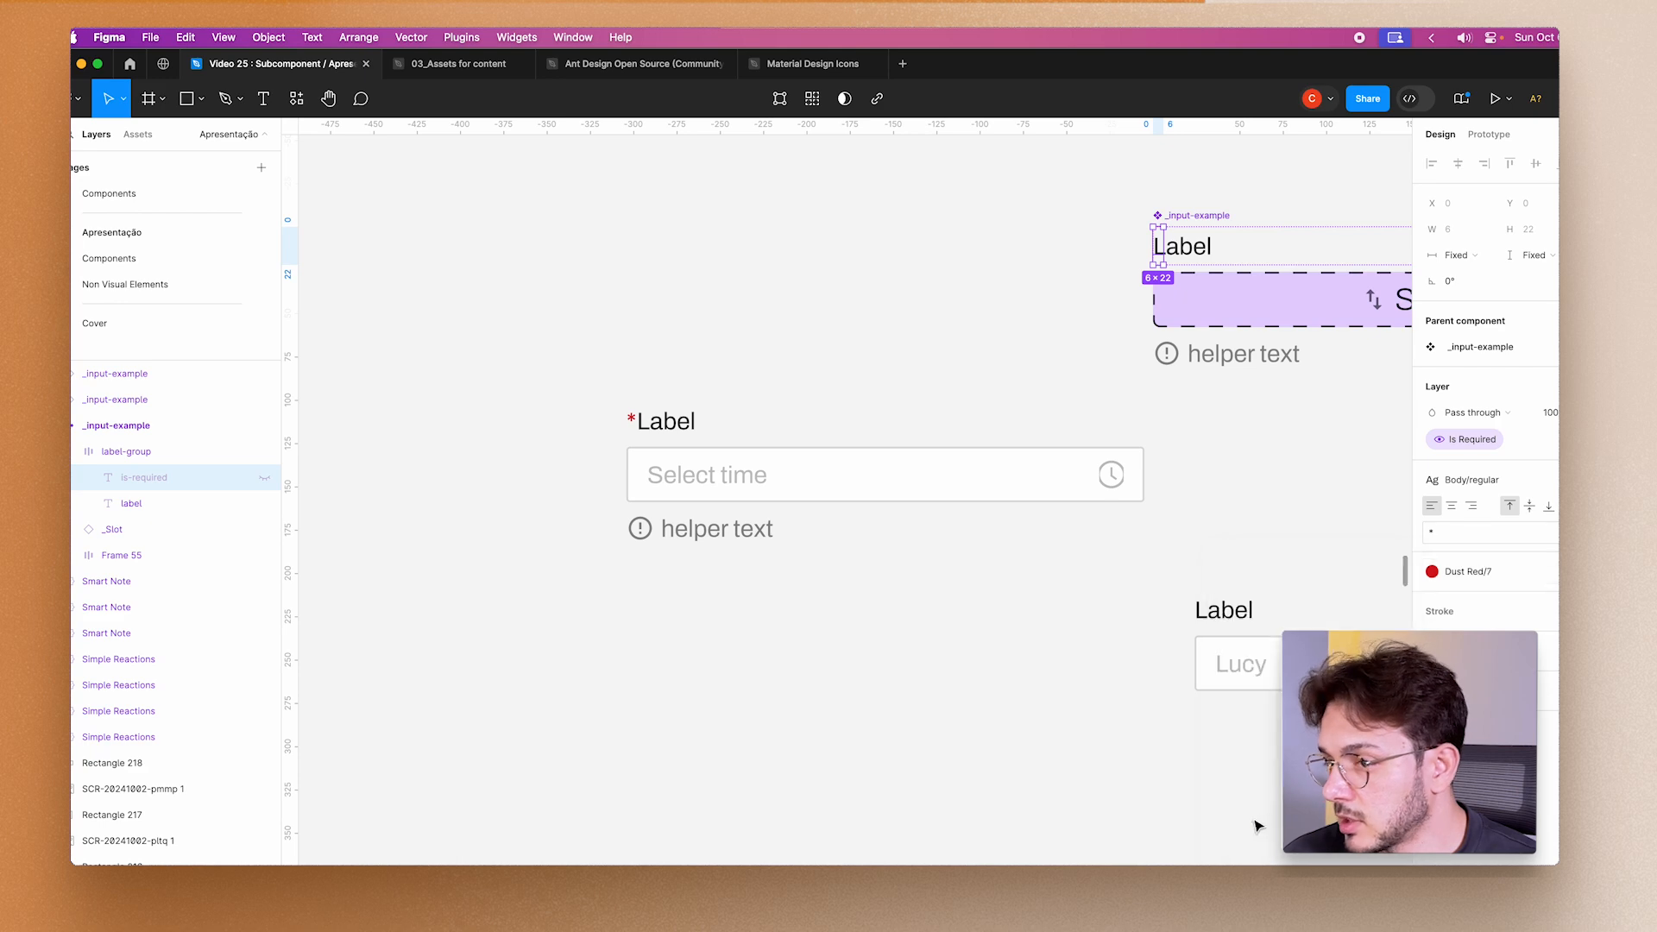
Turn on Is Required for the Lucy select instance of _input-example.
left_click(826, 700)
left_click(1372, 609)
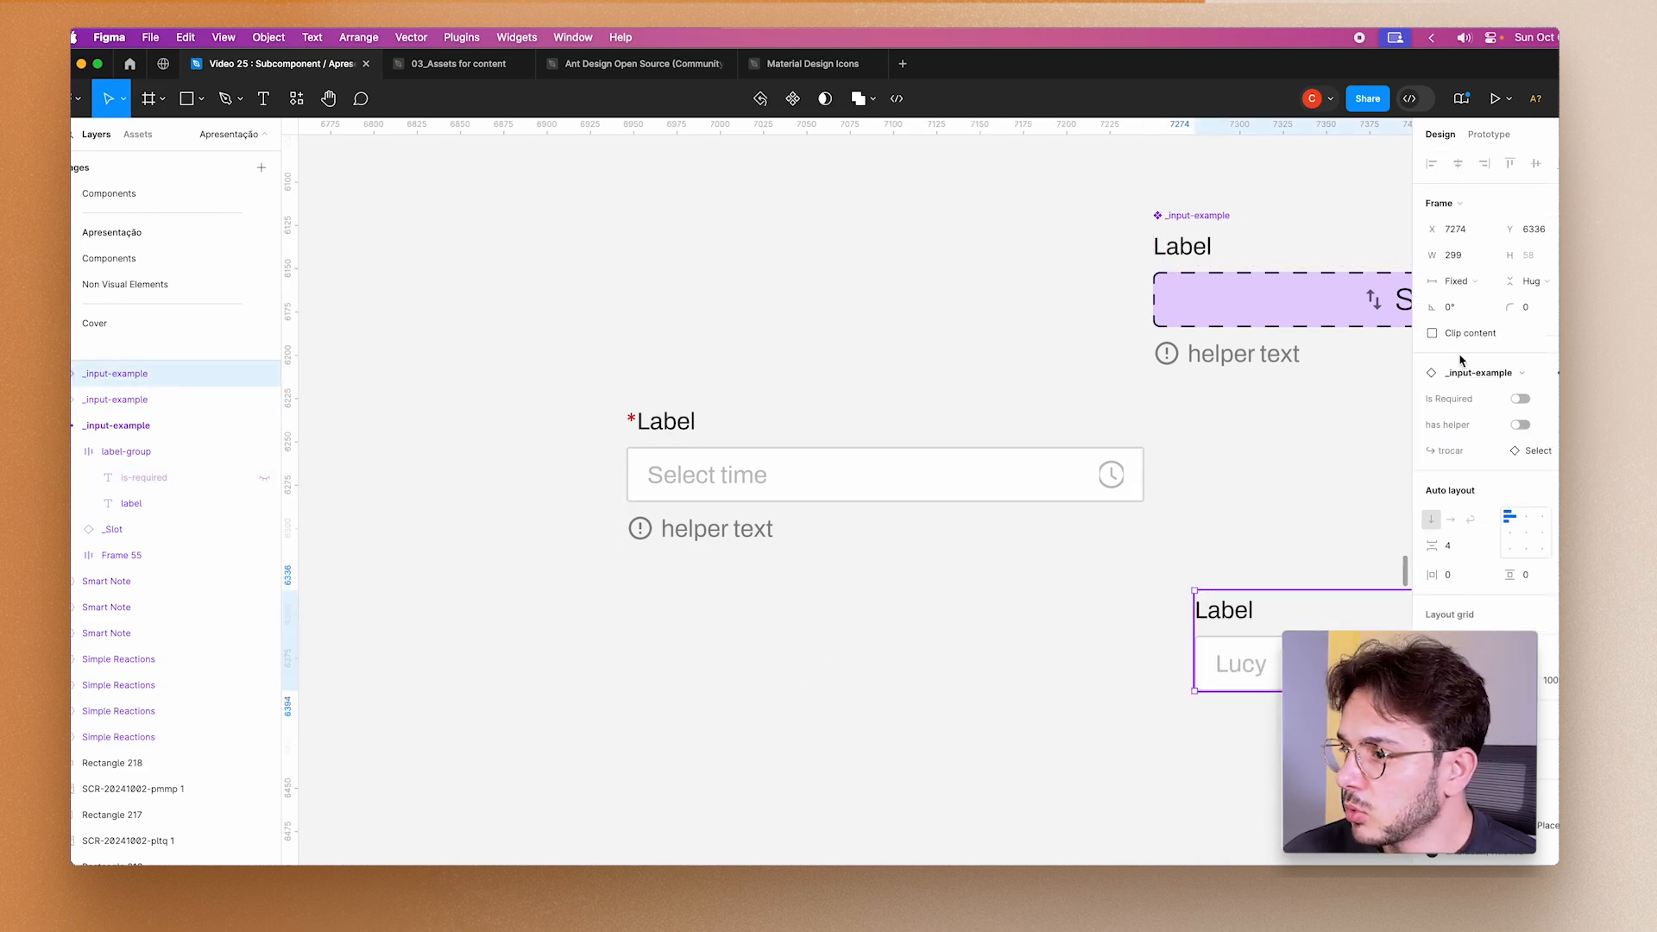
left_click(835, 679)
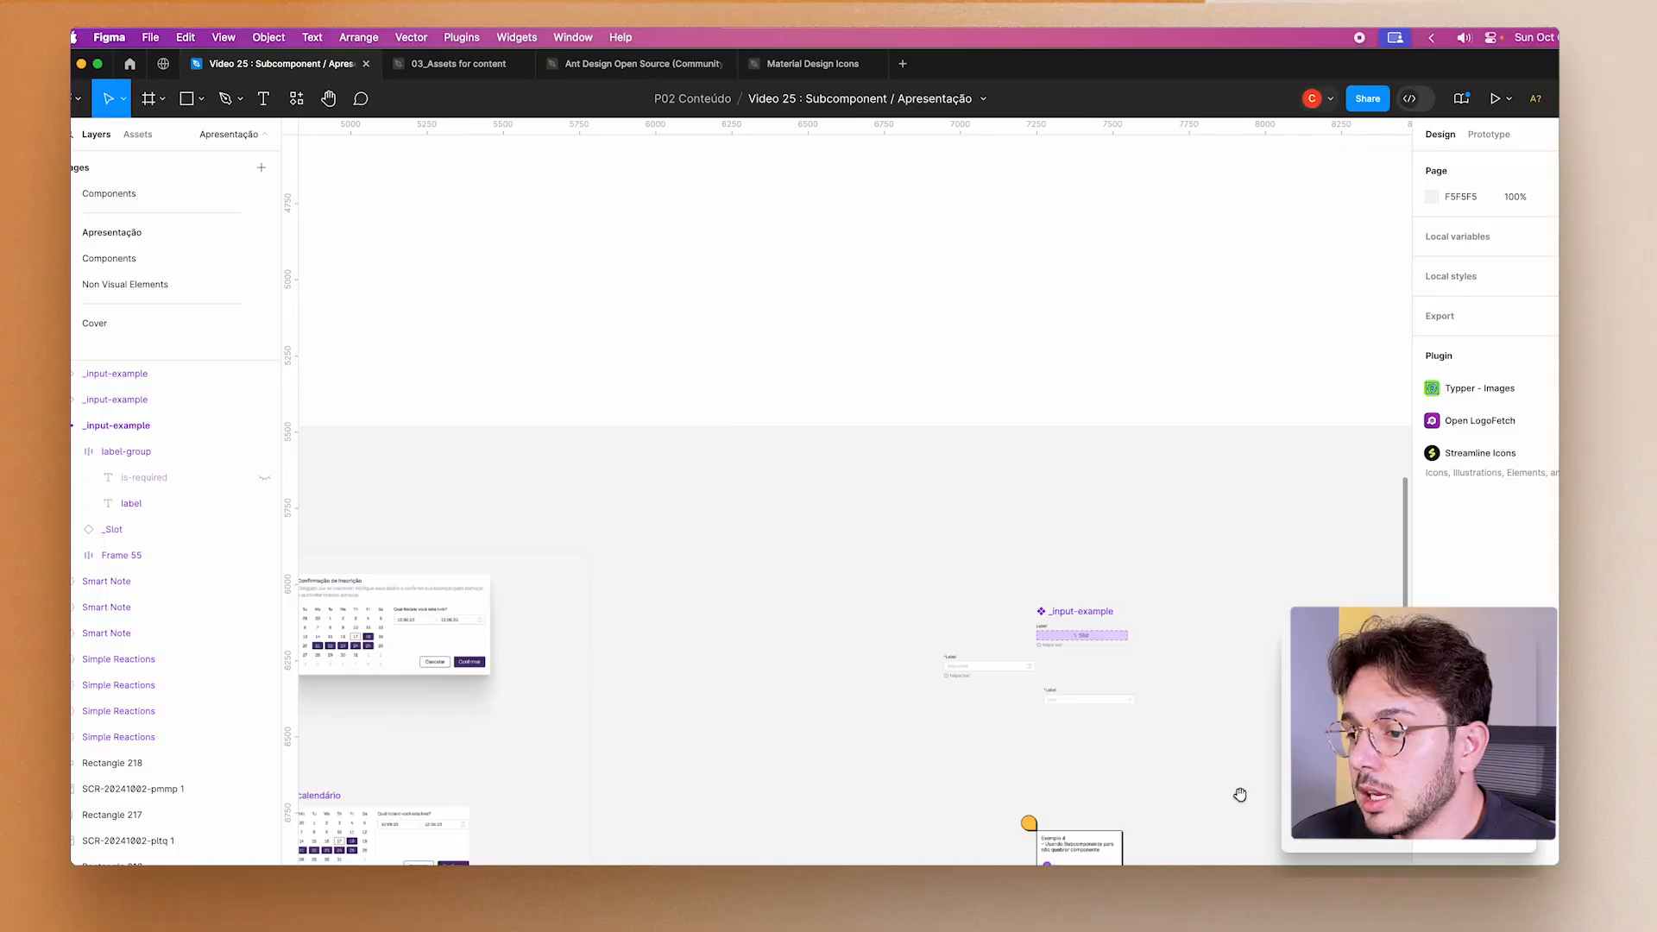
Examine the Exemplo 4 header base and the two Dribbble settings screens used as references beneath it.
left_click_drag(1239, 791, 972, 336)
scroll(984, 328, "up", 5)
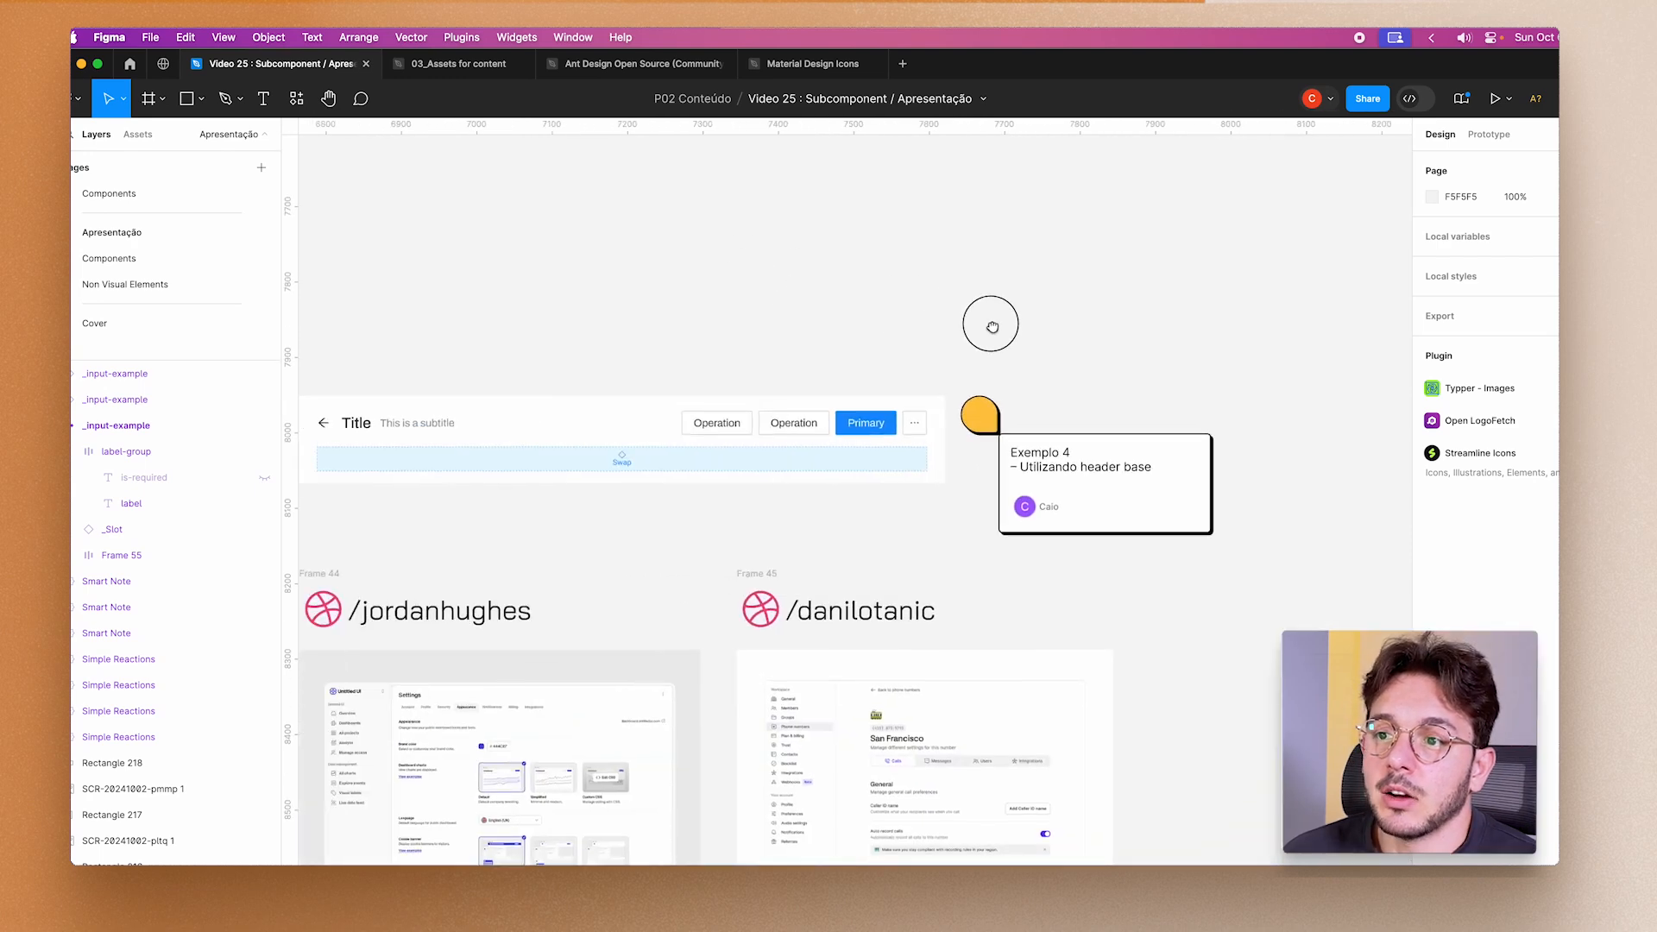
scroll(891, 349, "up", 1)
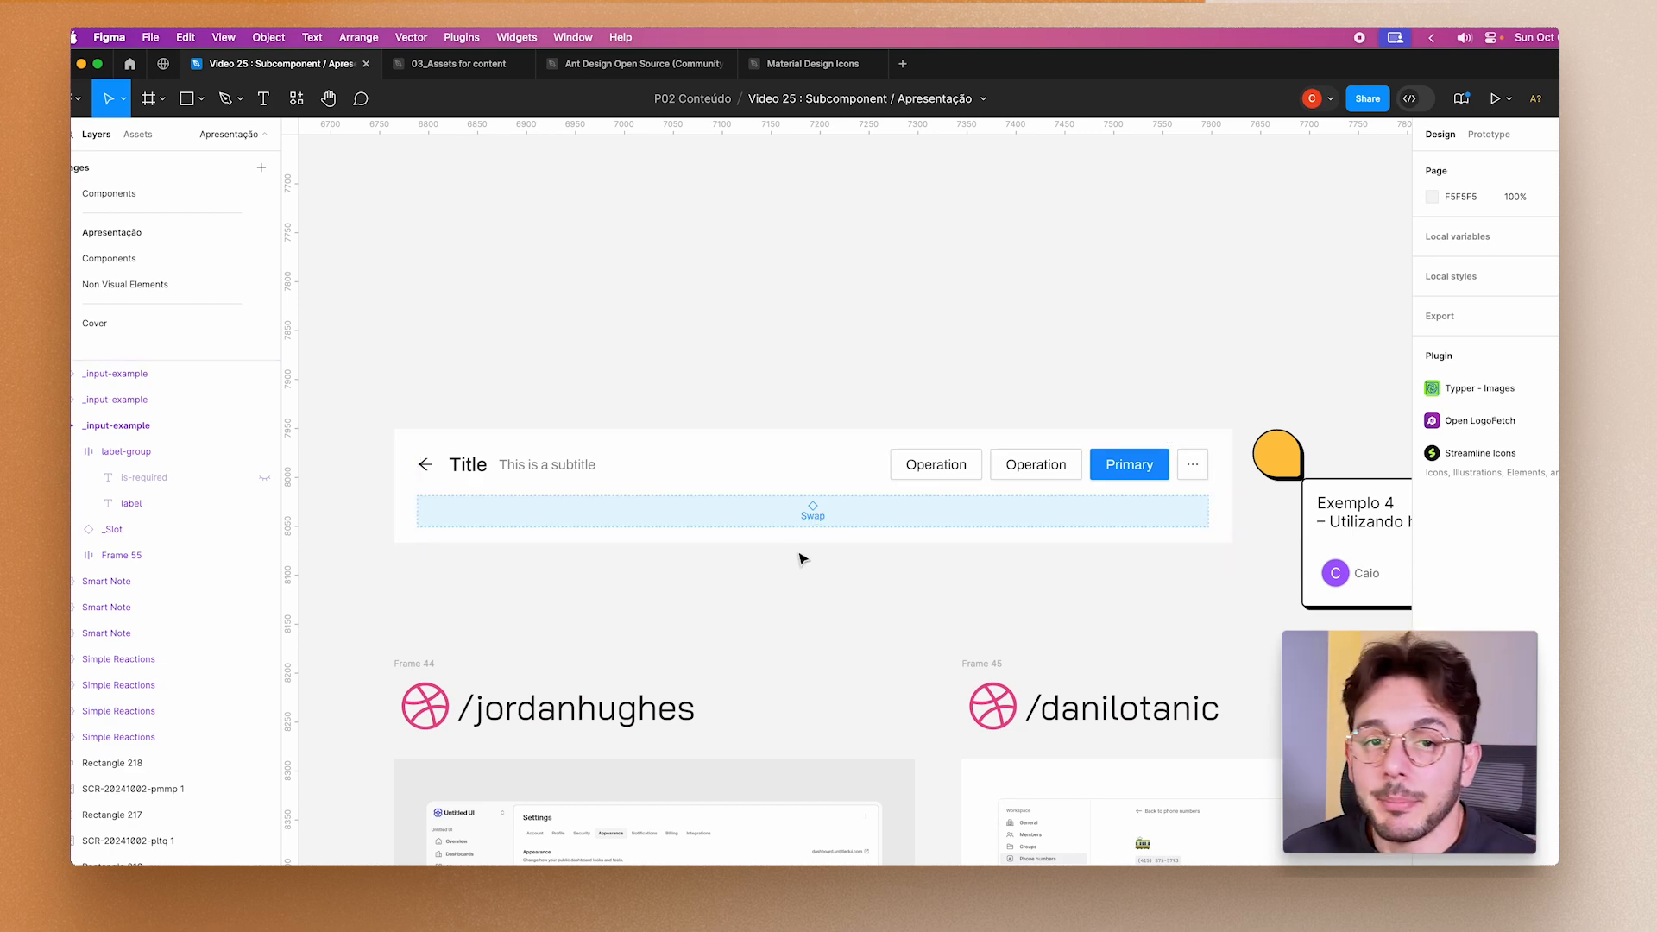
scroll(918, 596, "down", 5)
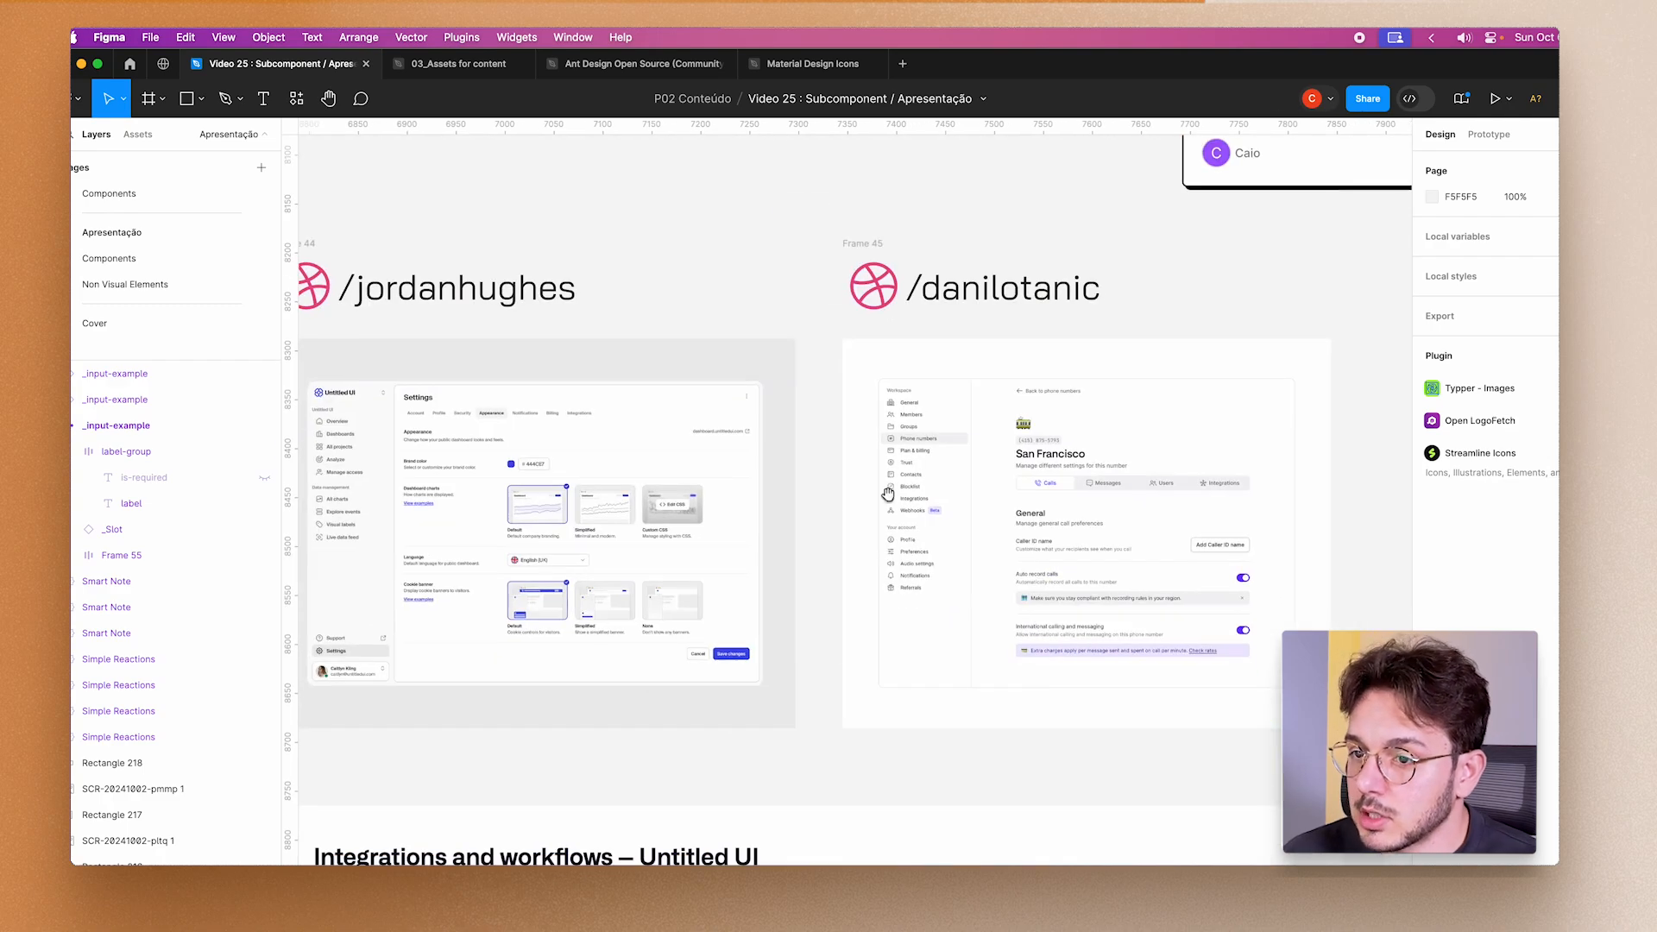
scroll(562, 343, "up", 5)
scroll(562, 343, "down", 5)
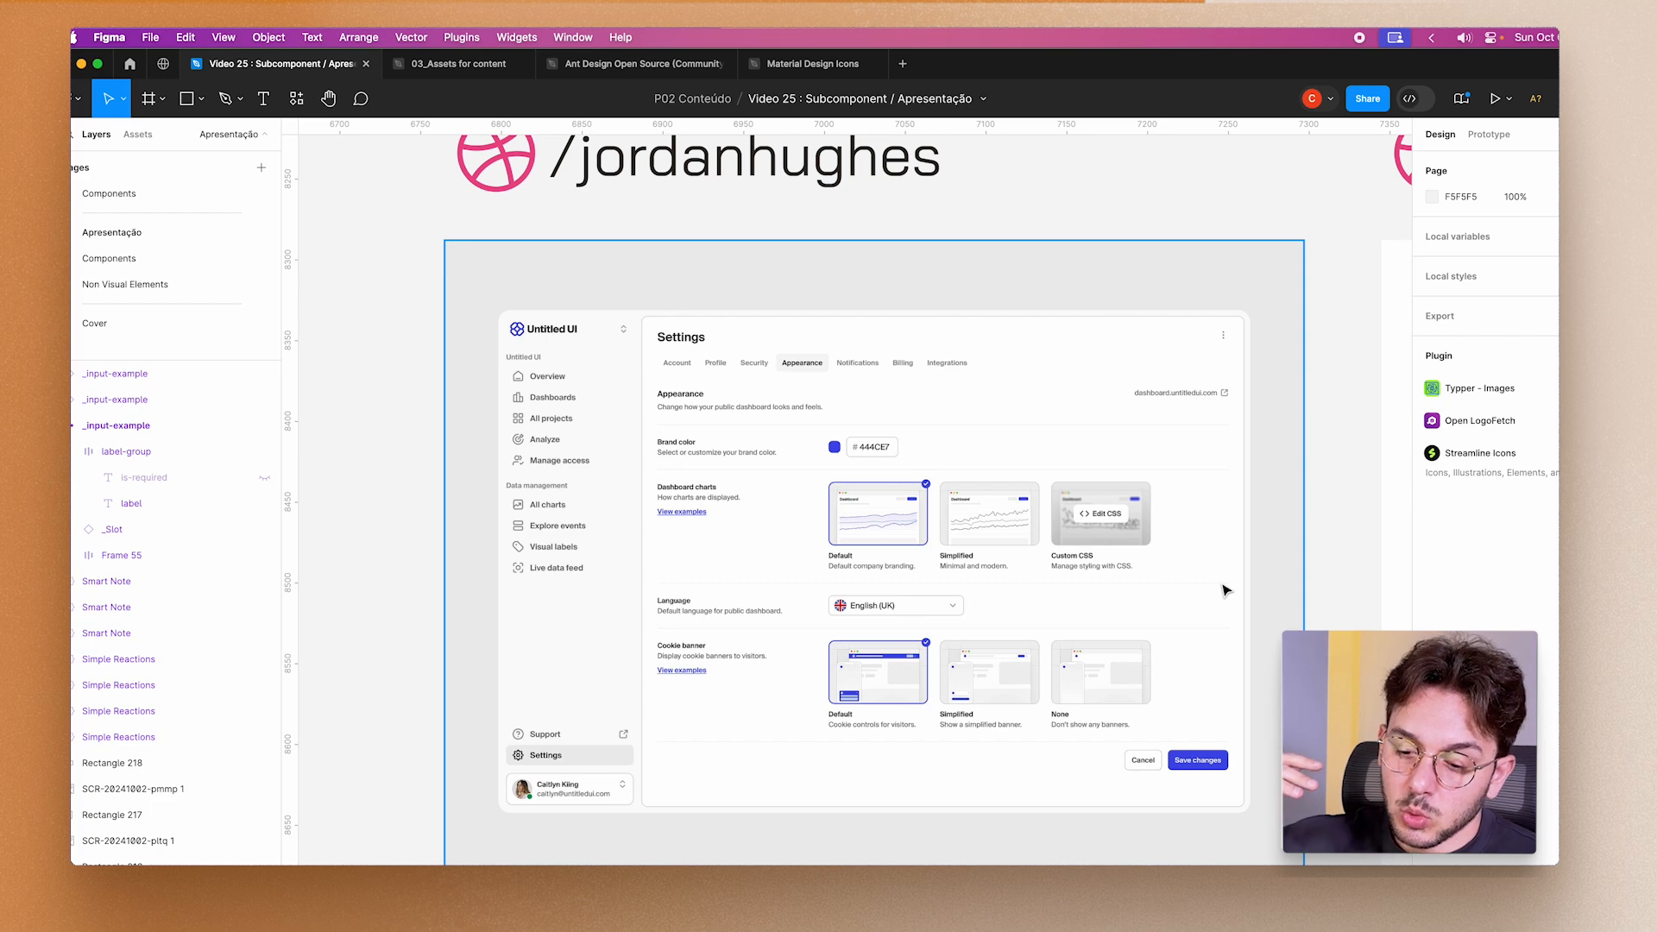
scroll(1222, 585, "down", 2)
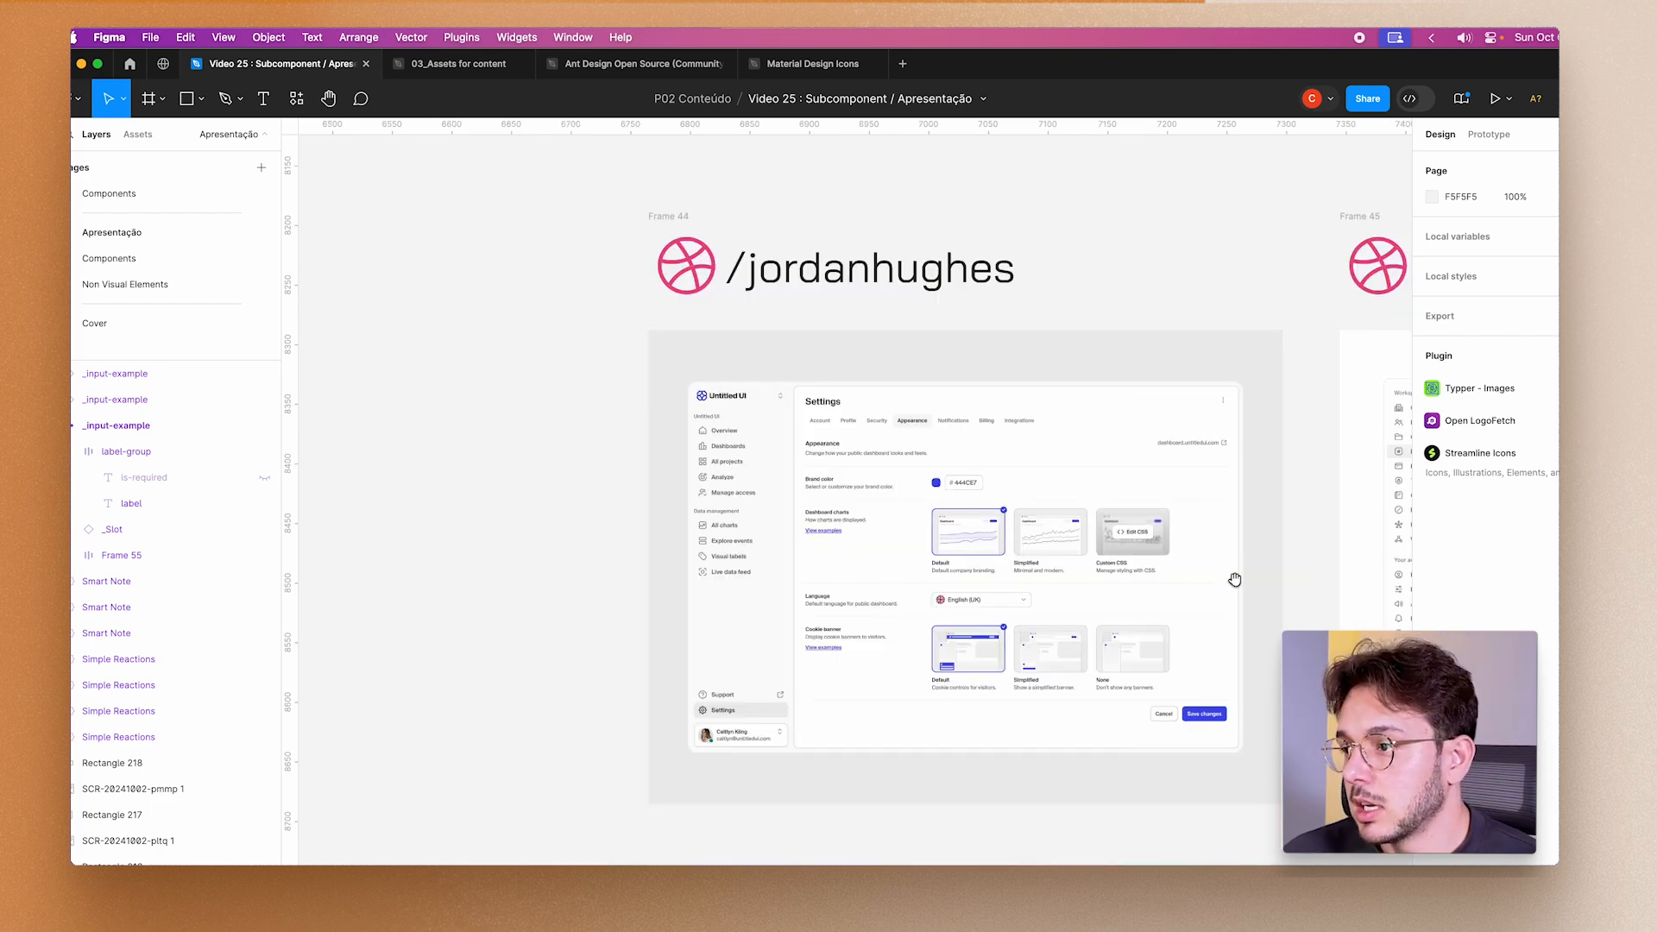
Compare the header base's Swap area with the title and tab row of the Untitled UI settings reference.
left_click_drag(1232, 587, 784, 696)
left_click_drag(668, 445, 887, 782)
scroll(725, 683, "up", 3)
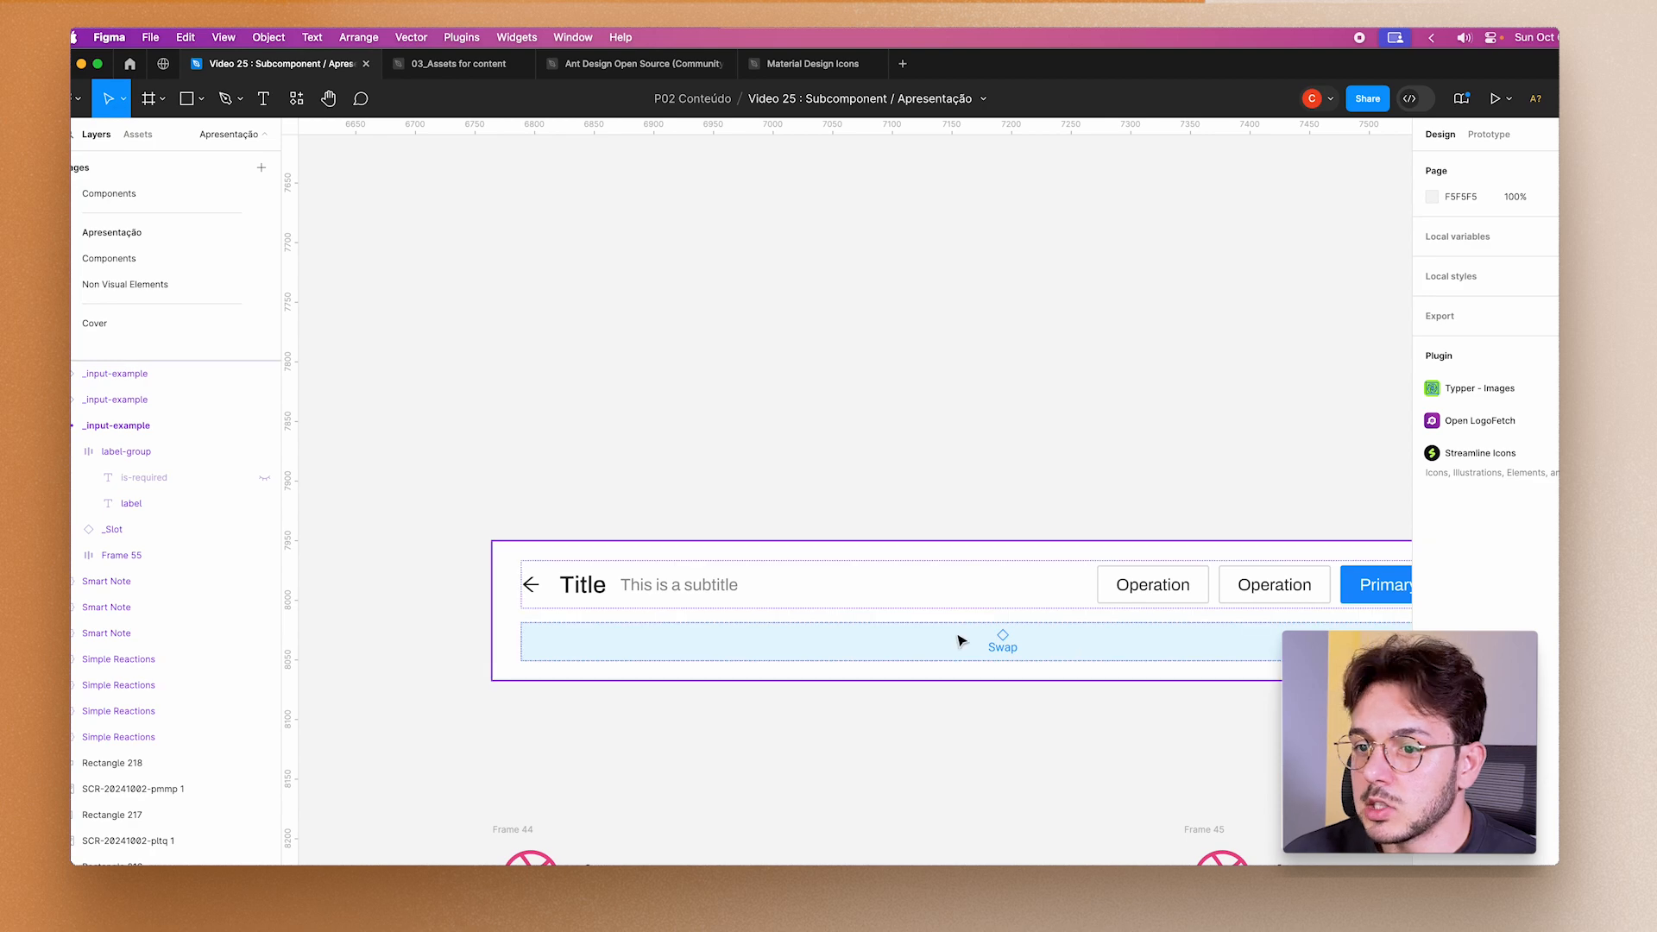
scroll(840, 821, "down", 10)
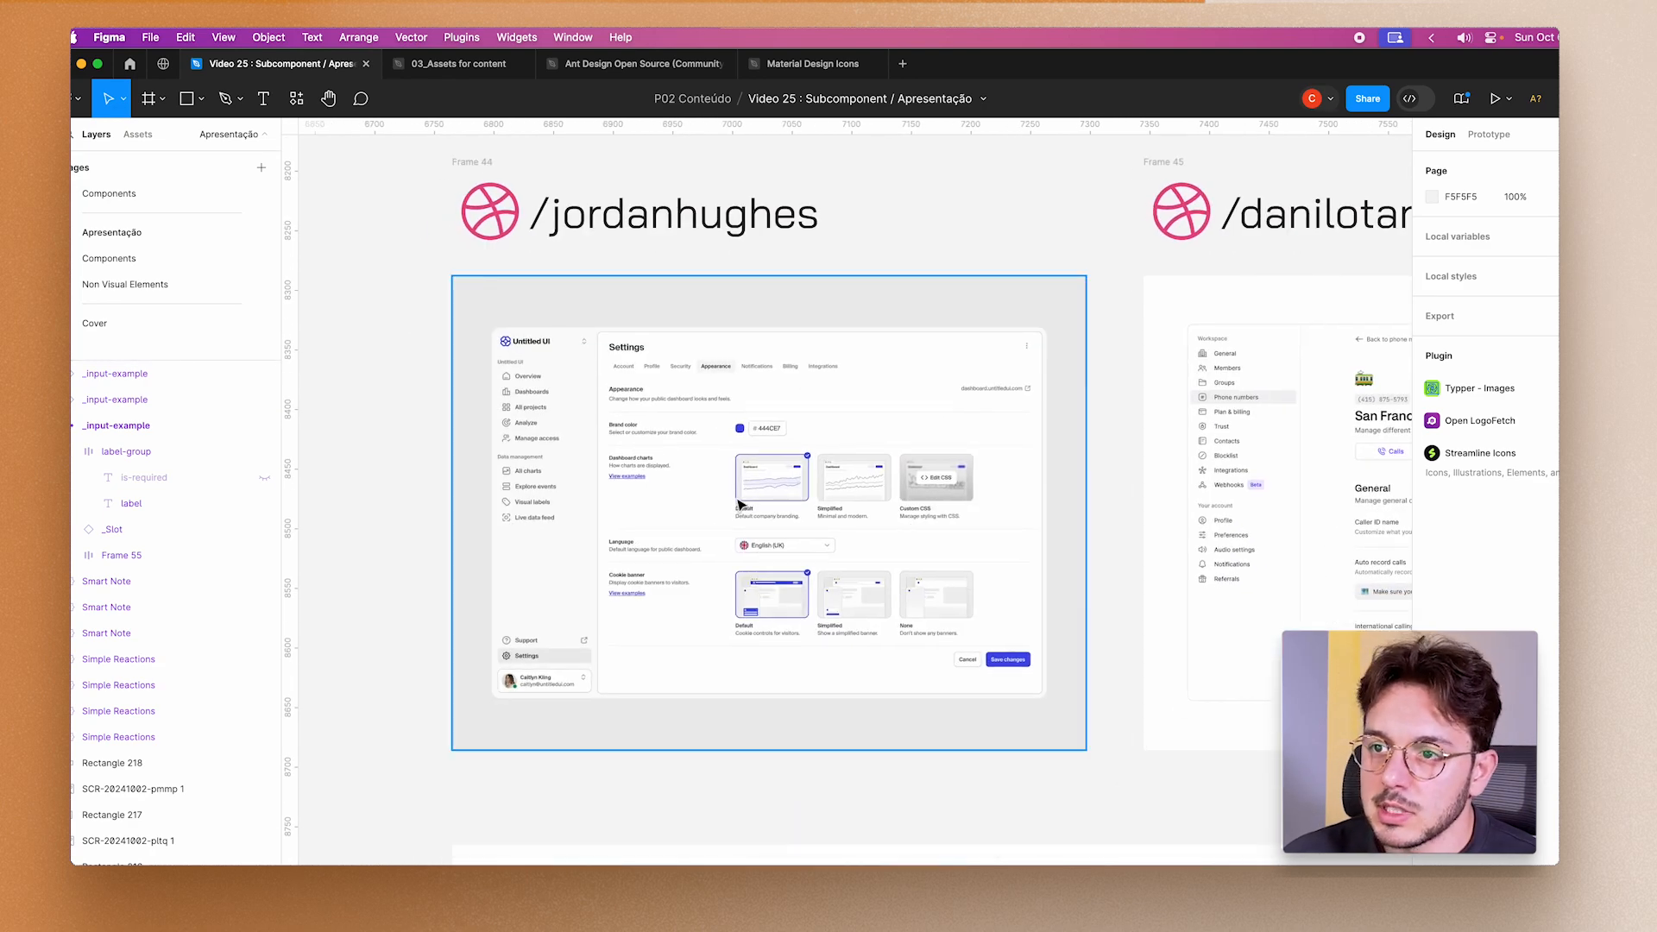
scroll(476, 356, "up", 5)
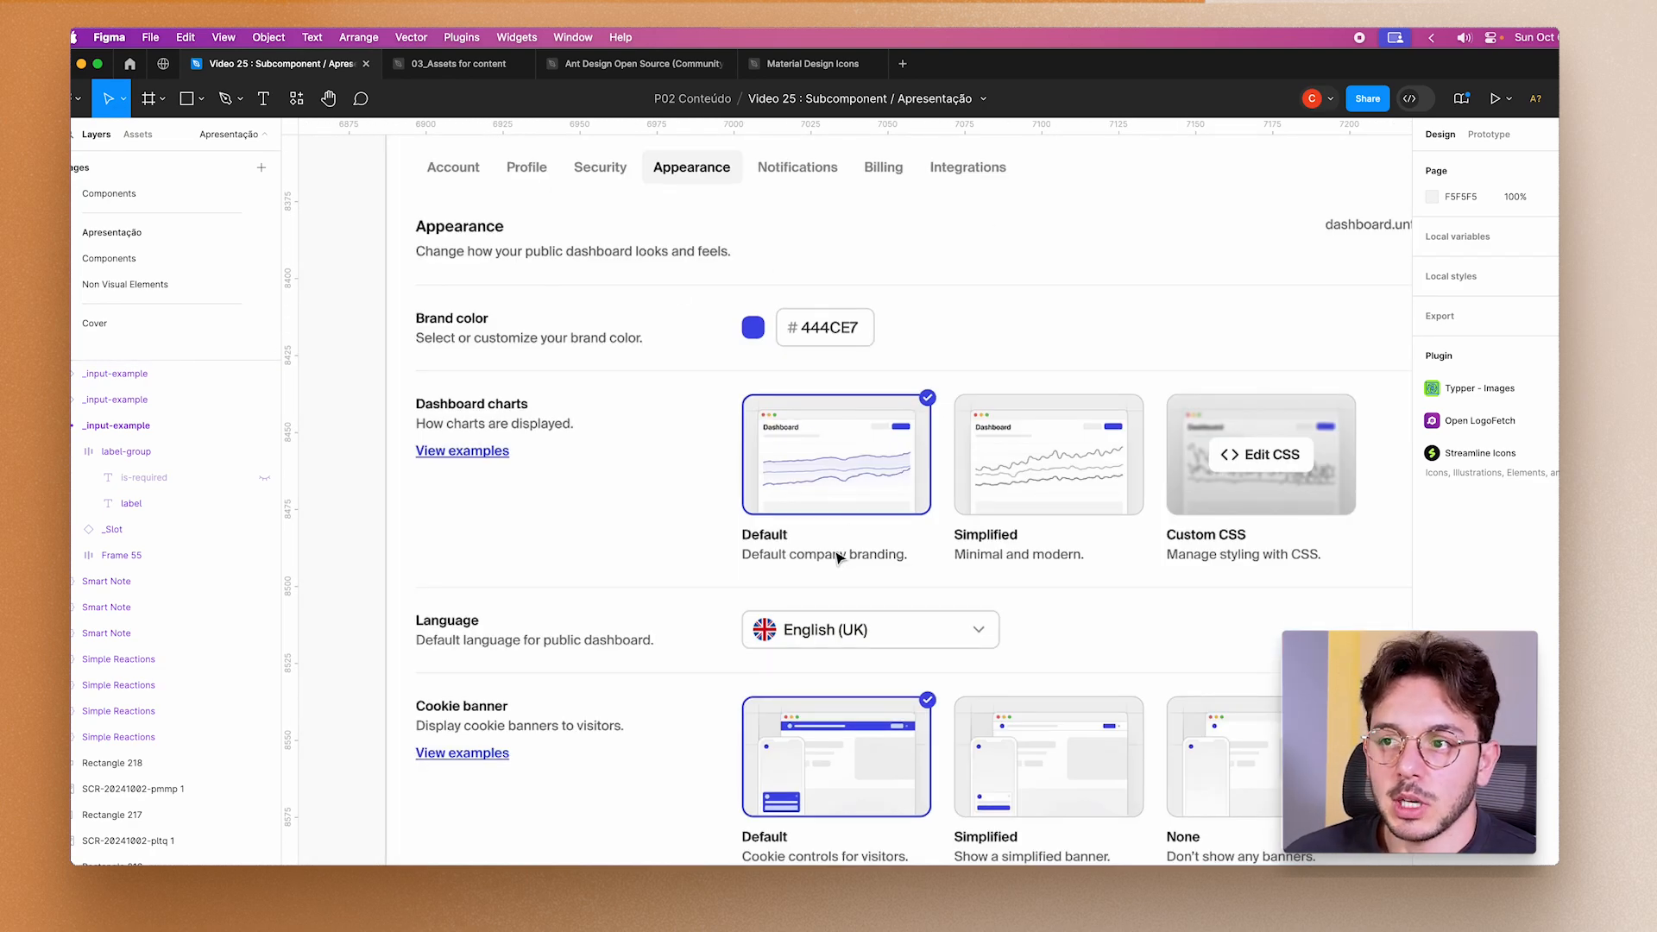
scroll(837, 552, "down", 3)
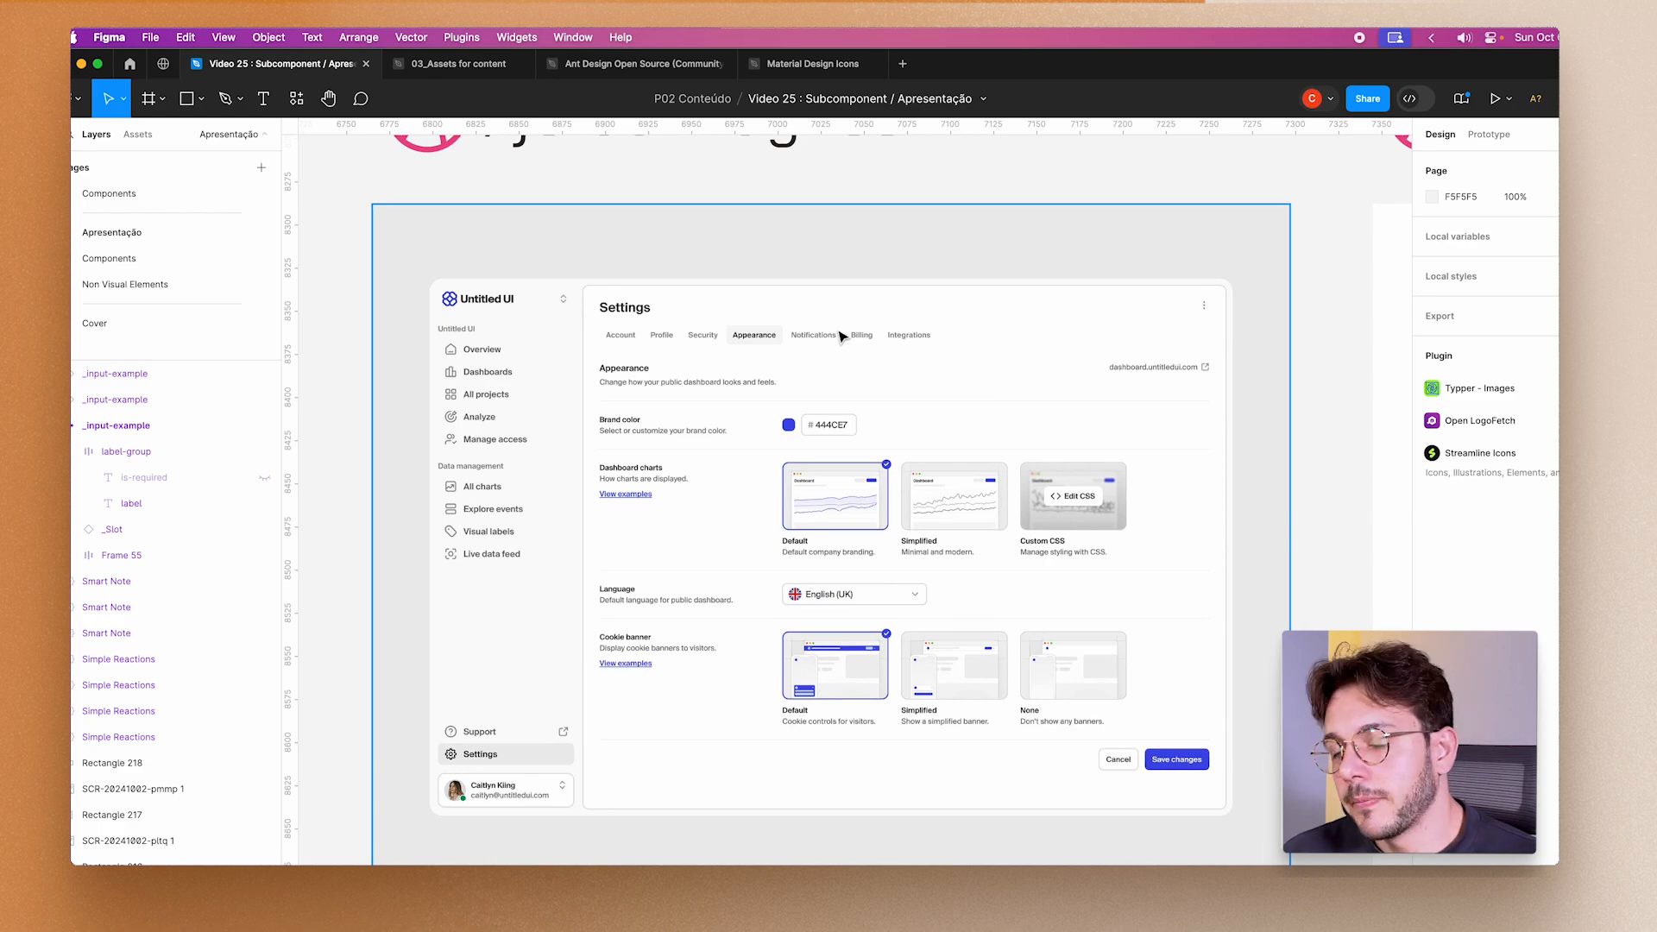